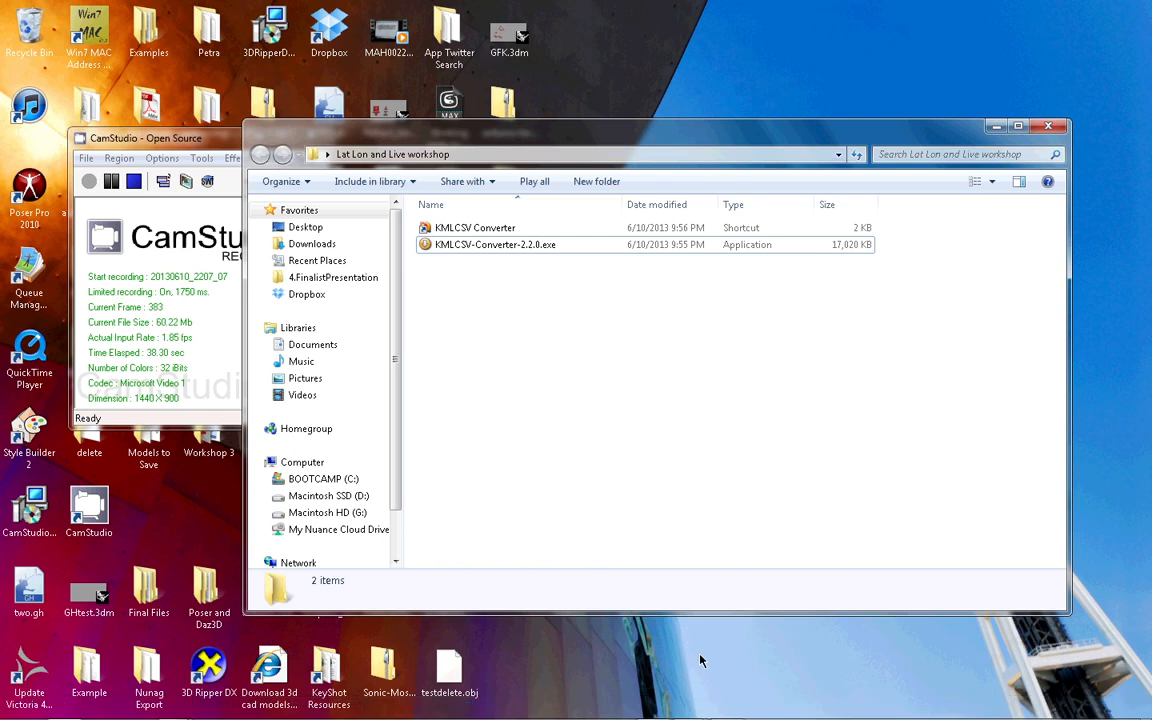
Step: Look at the KMLCSV-Converter-2.2.0.exe installer and the KMLCSV Converter shortcut in the Lat Lon and Live workshop folder
mouse_move(727, 713)
left_click(445, 248)
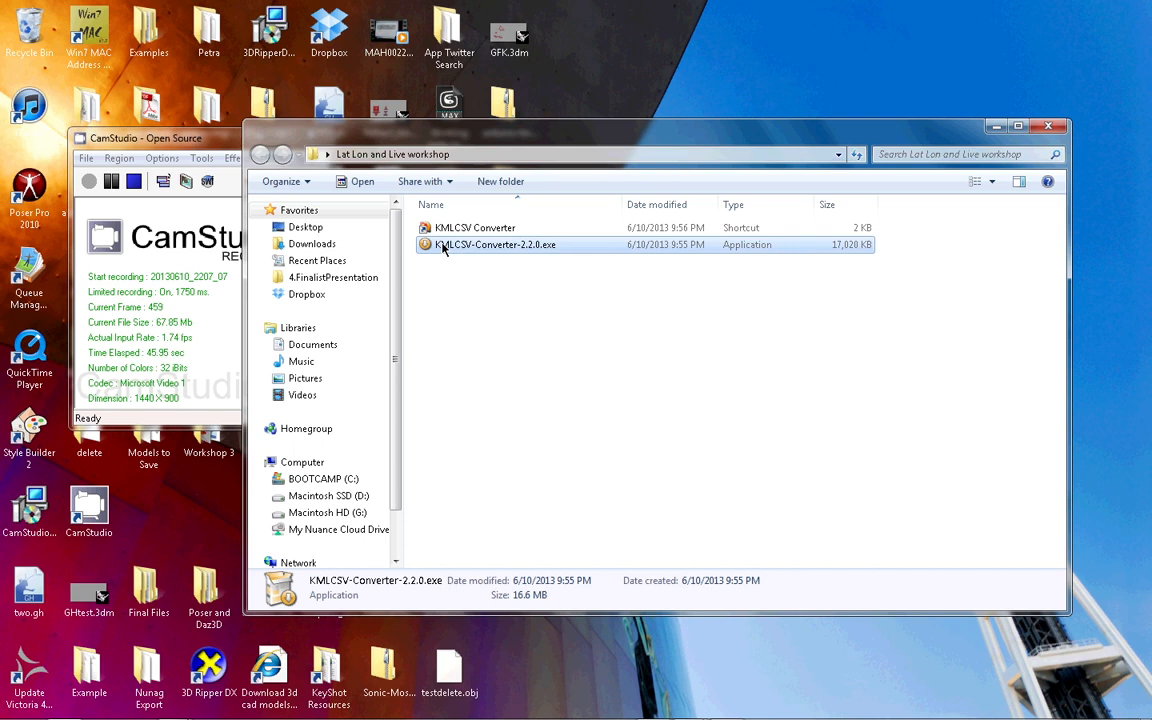
left_click(460, 229)
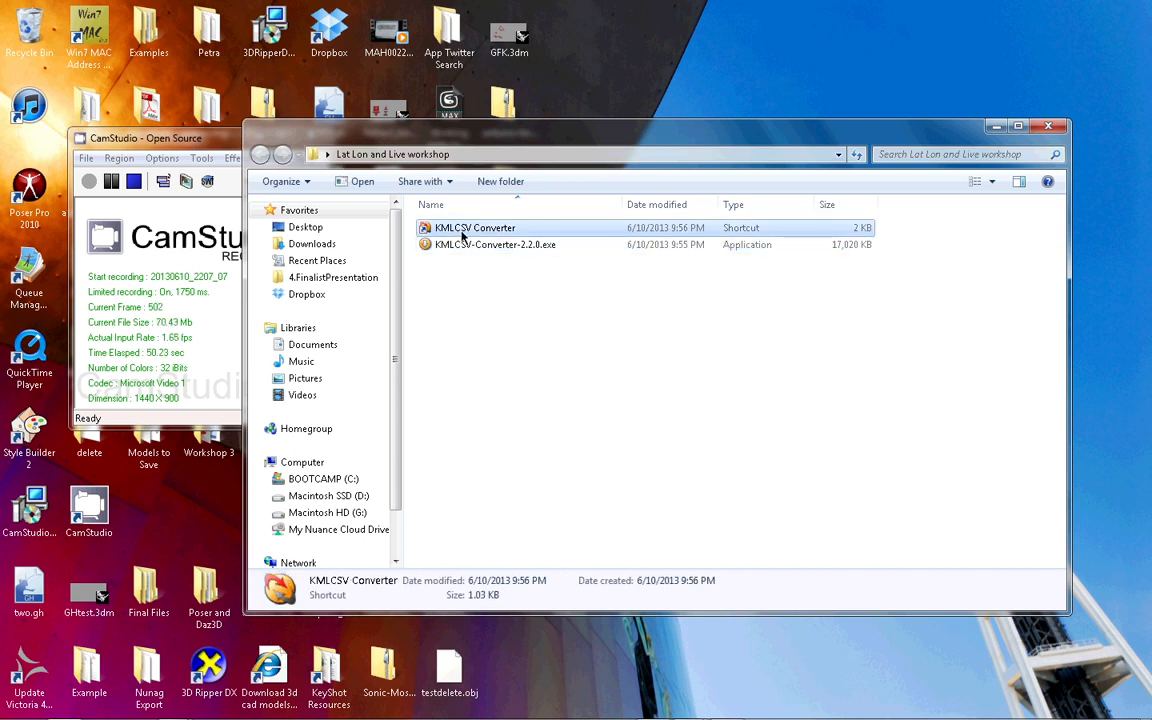
left_click(501, 290)
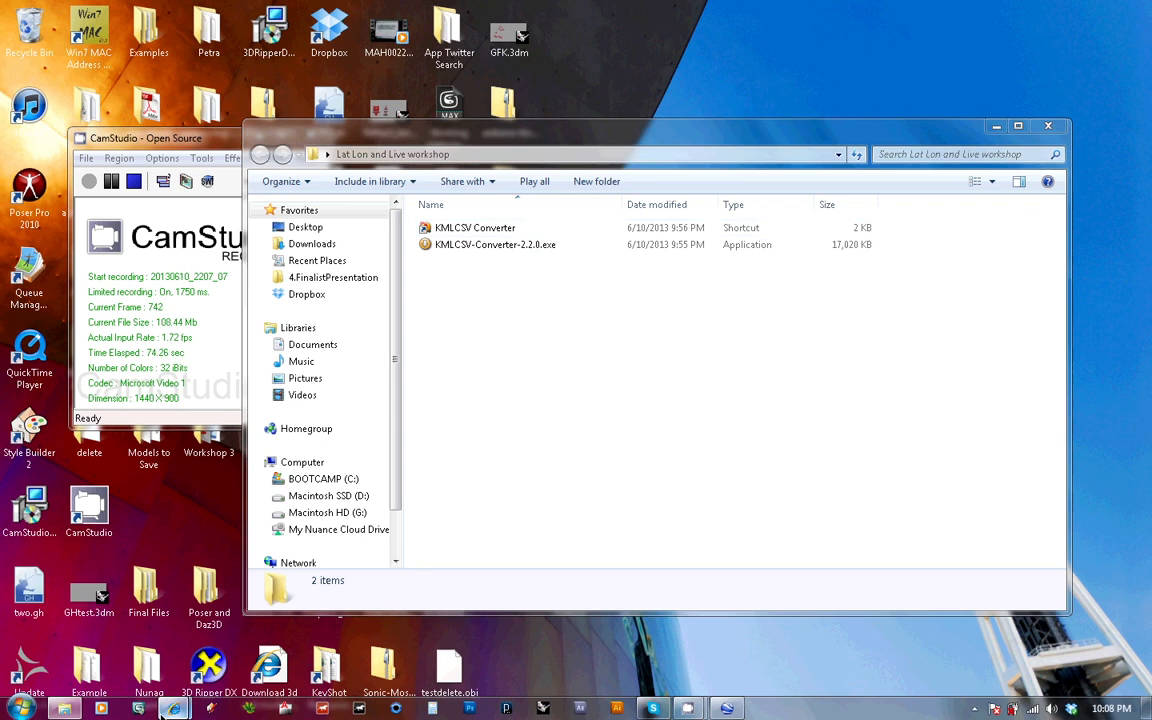
Step: Switch to Internet Explorer to view the KMLCSV Converter download page and its web address, and minimize the browser
left_click(243, 665)
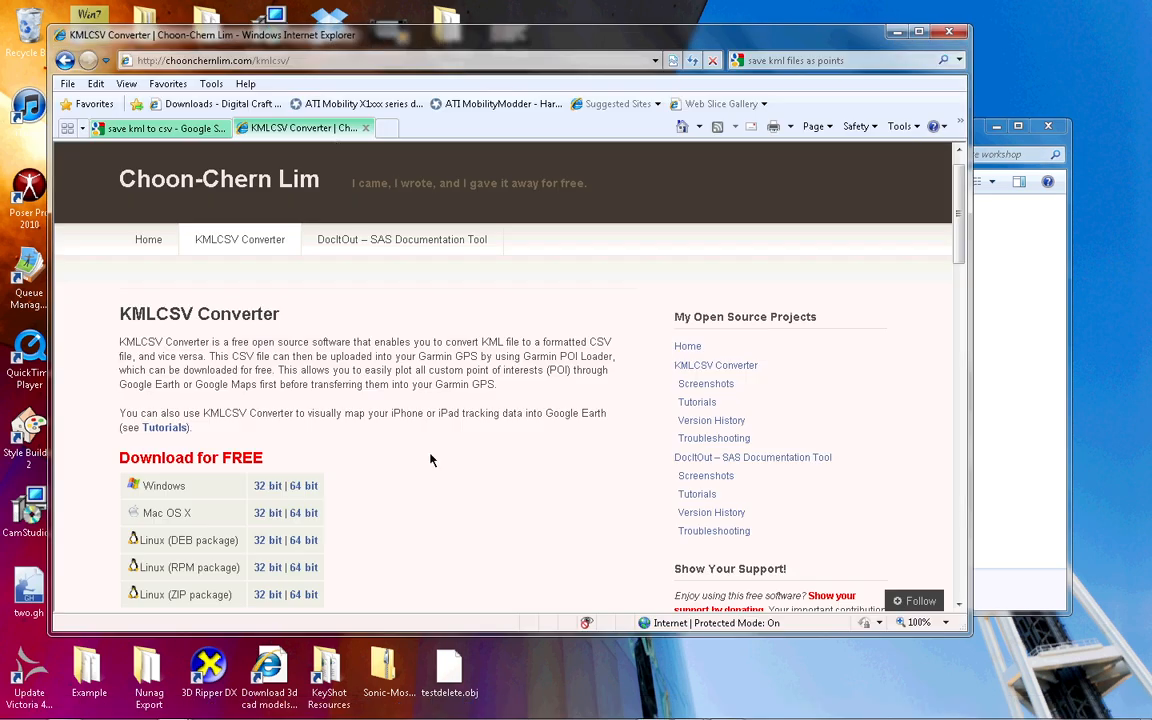
left_click(326, 60)
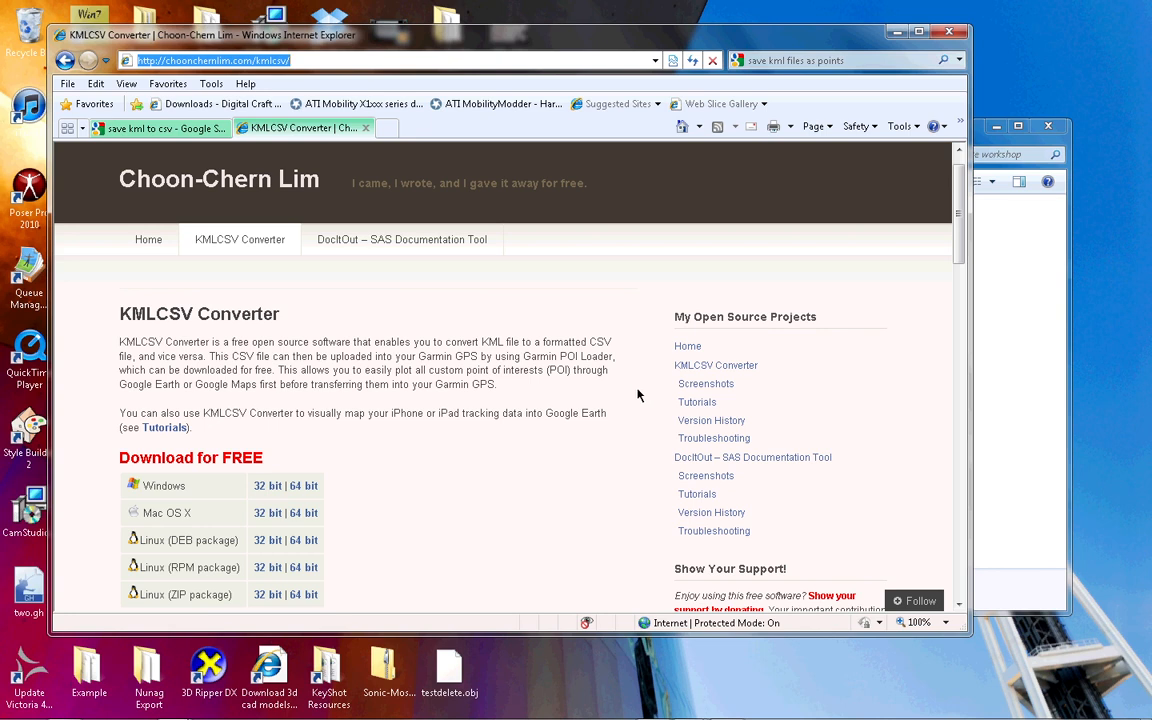
left_click(897, 32)
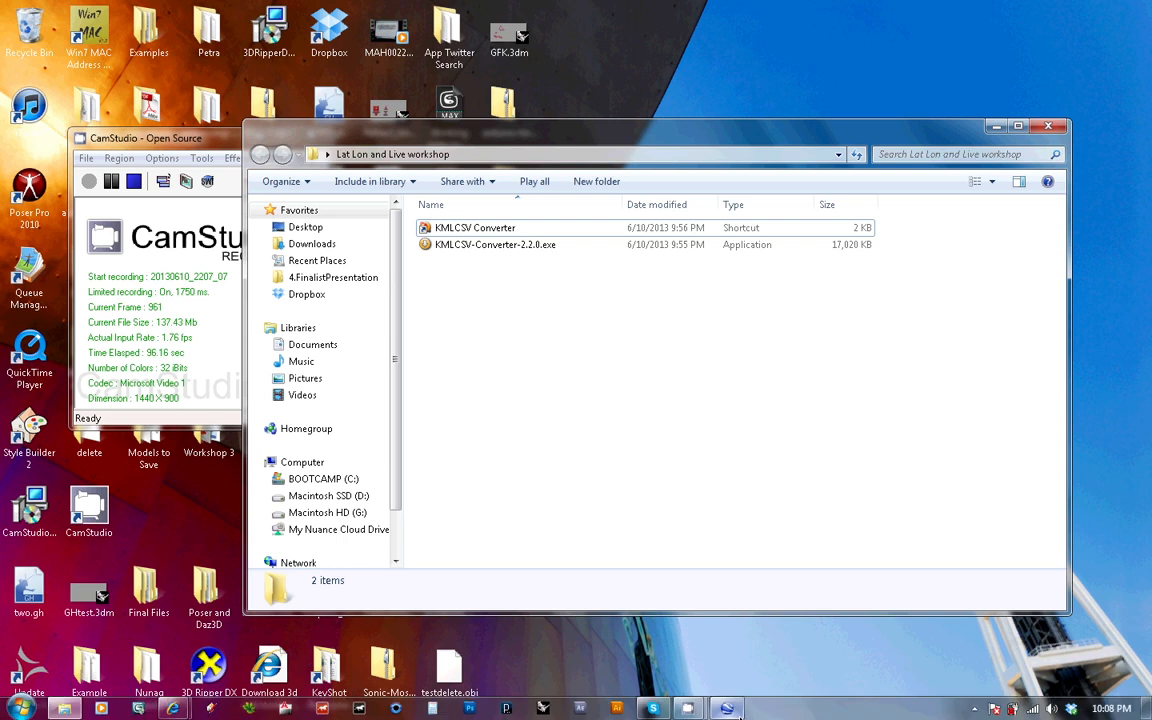
Step: Switch to Google Earth and fly to johannesburg
left_click(738, 710)
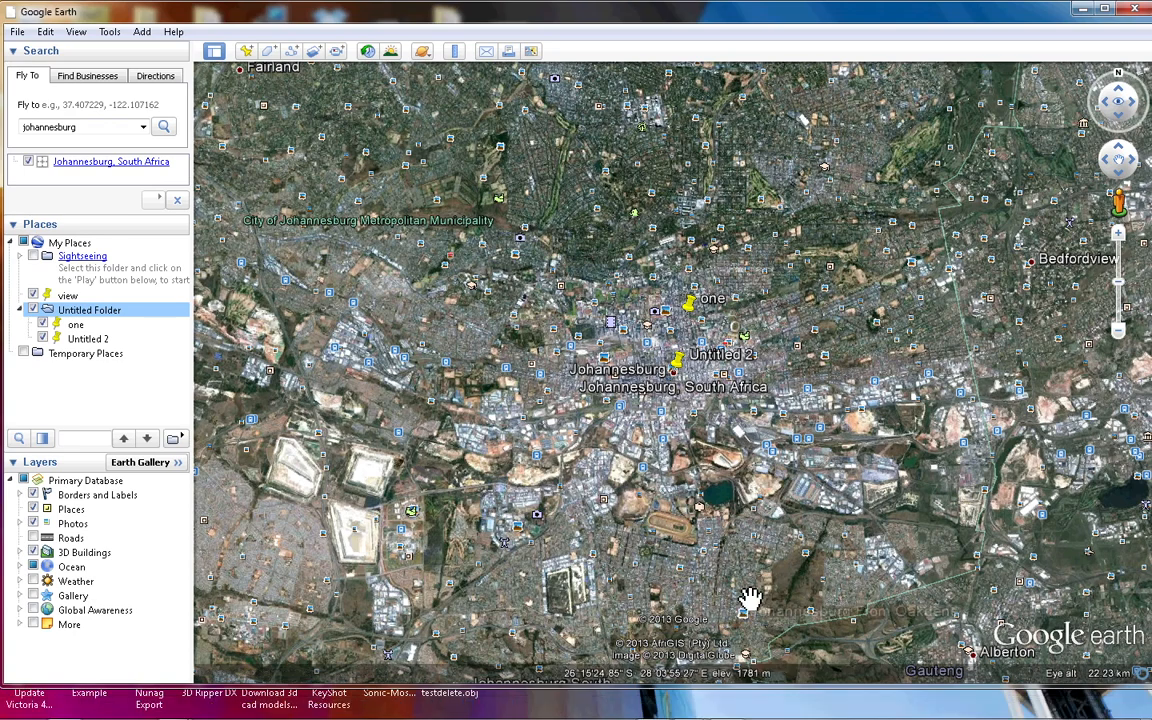
left_click_drag(668, 454, 690, 458)
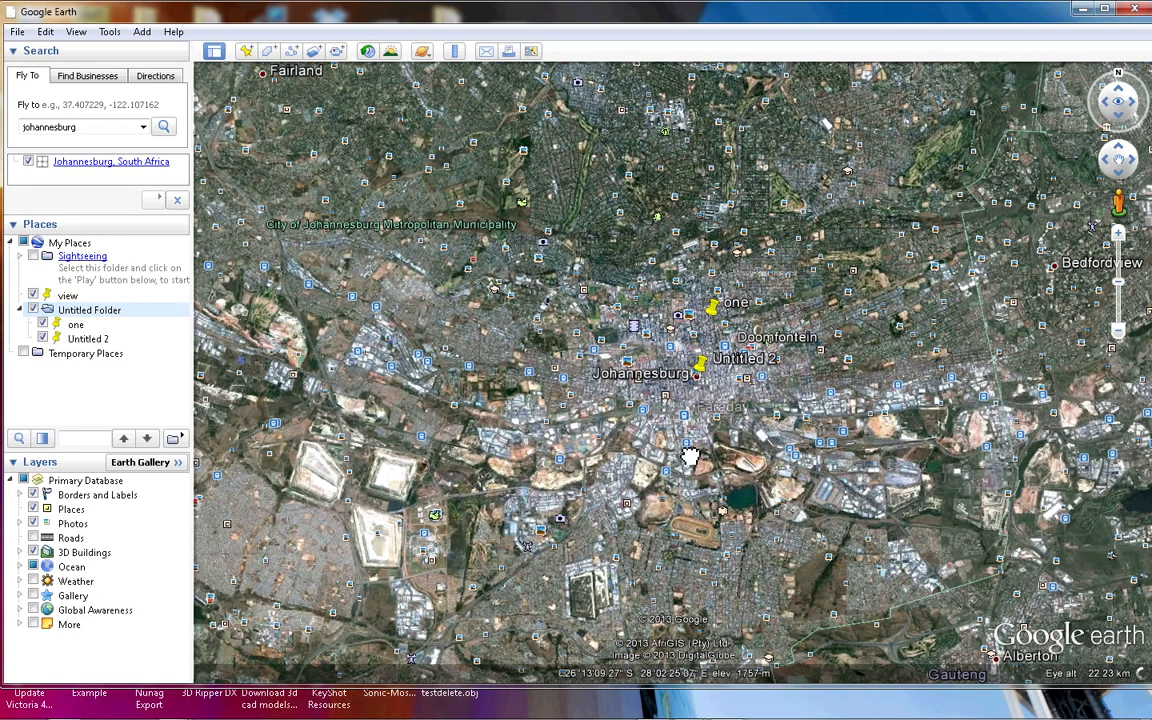
scroll(690, 456, "down", 3)
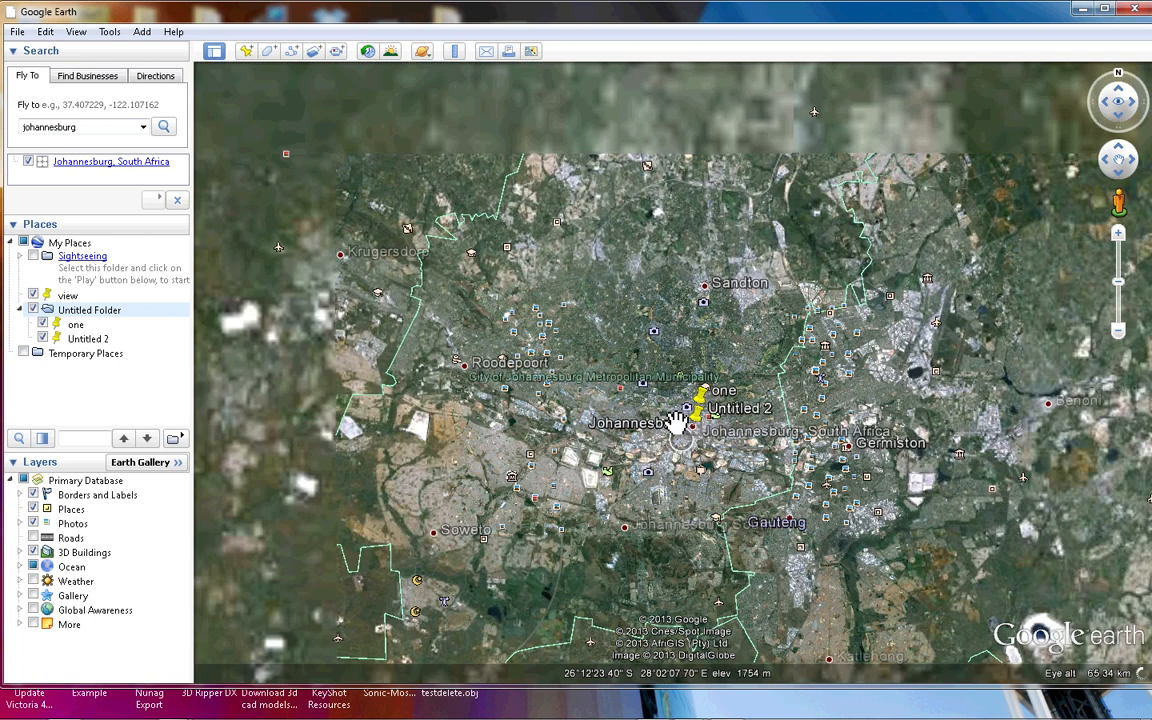
scroll(678, 420, "down", 4)
scroll(676, 383, "down", 3)
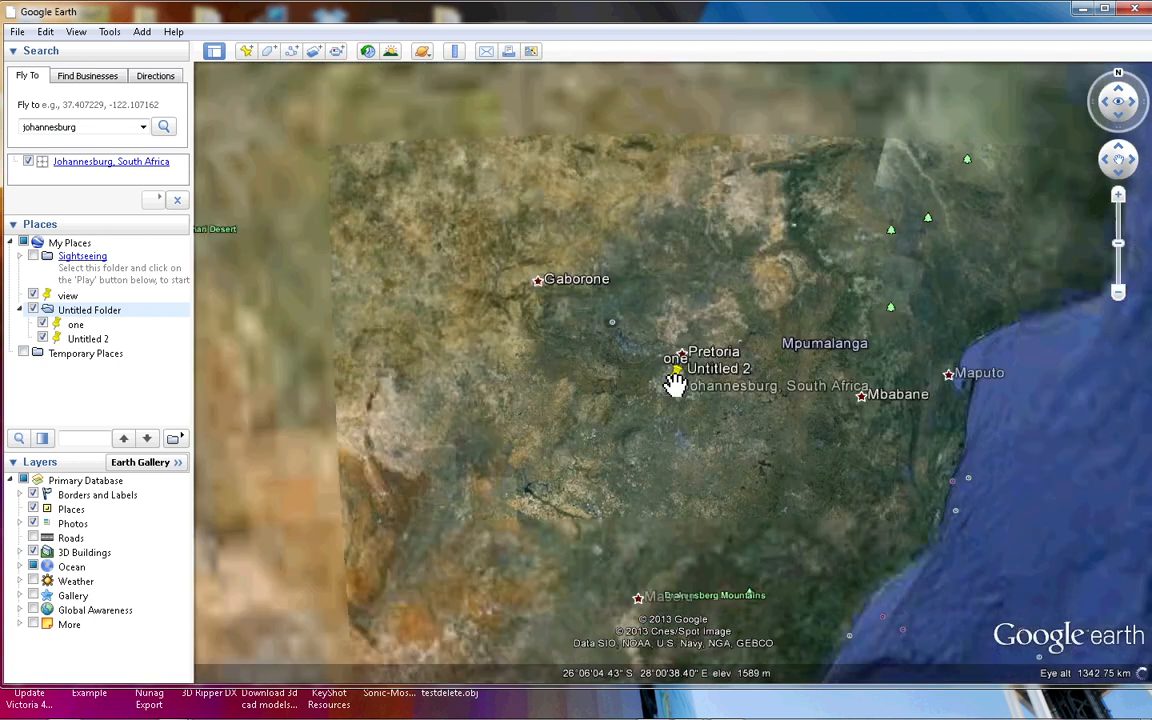
scroll(676, 383, "down", 4)
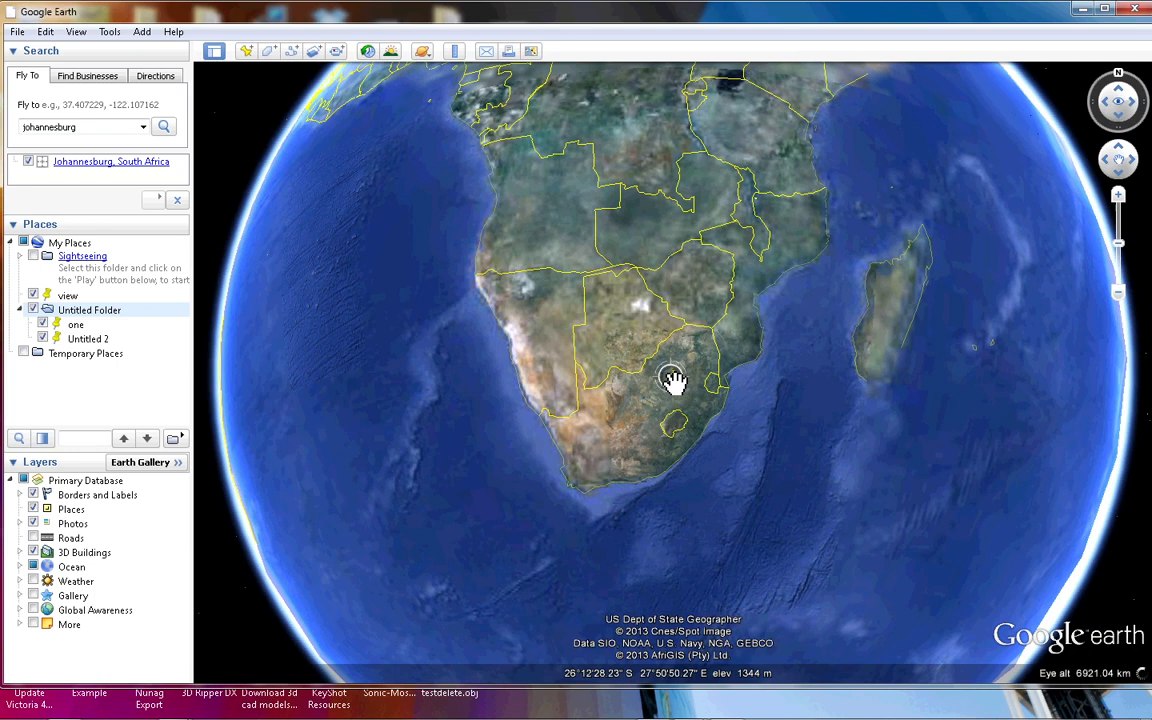
scroll(673, 380, "down", 4)
left_click_drag(658, 424, 743, 501)
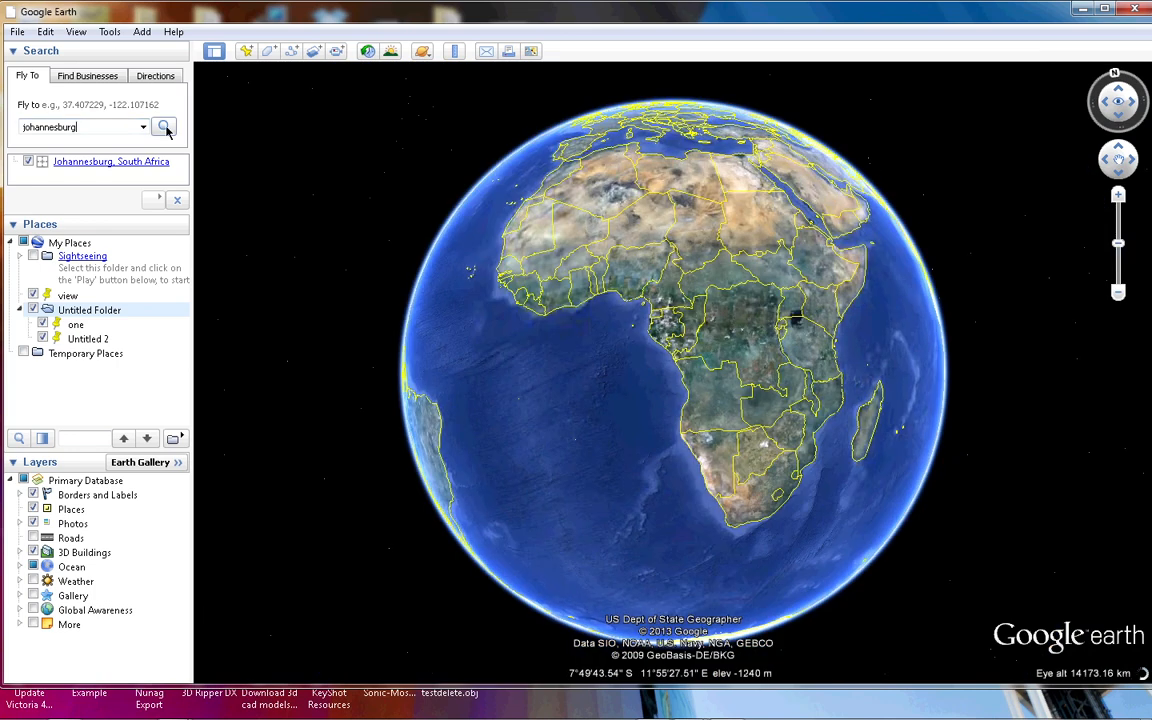
double_click(92, 127)
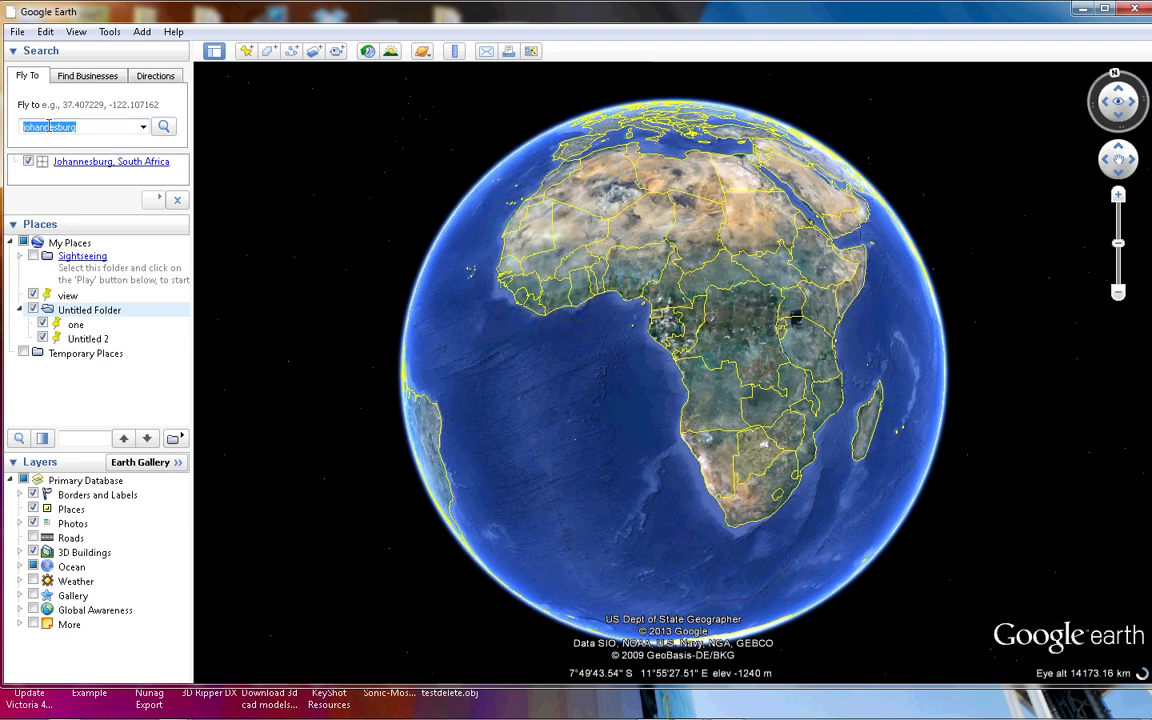
left_click(119, 126)
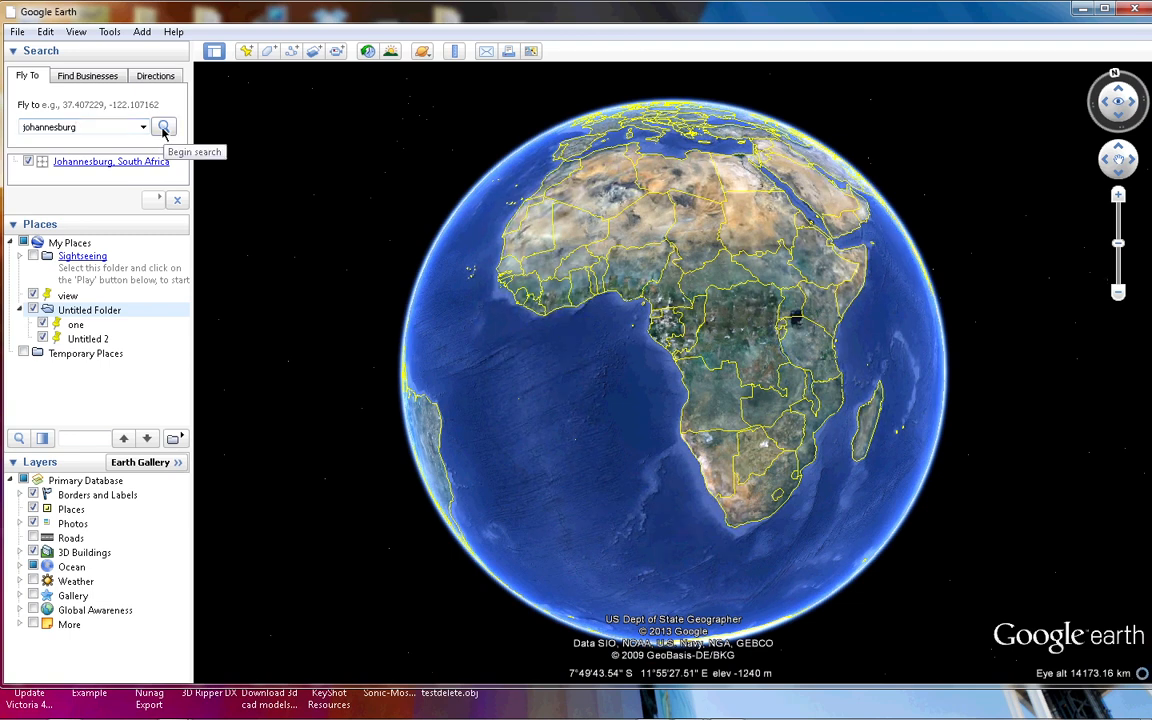
left_click(164, 129)
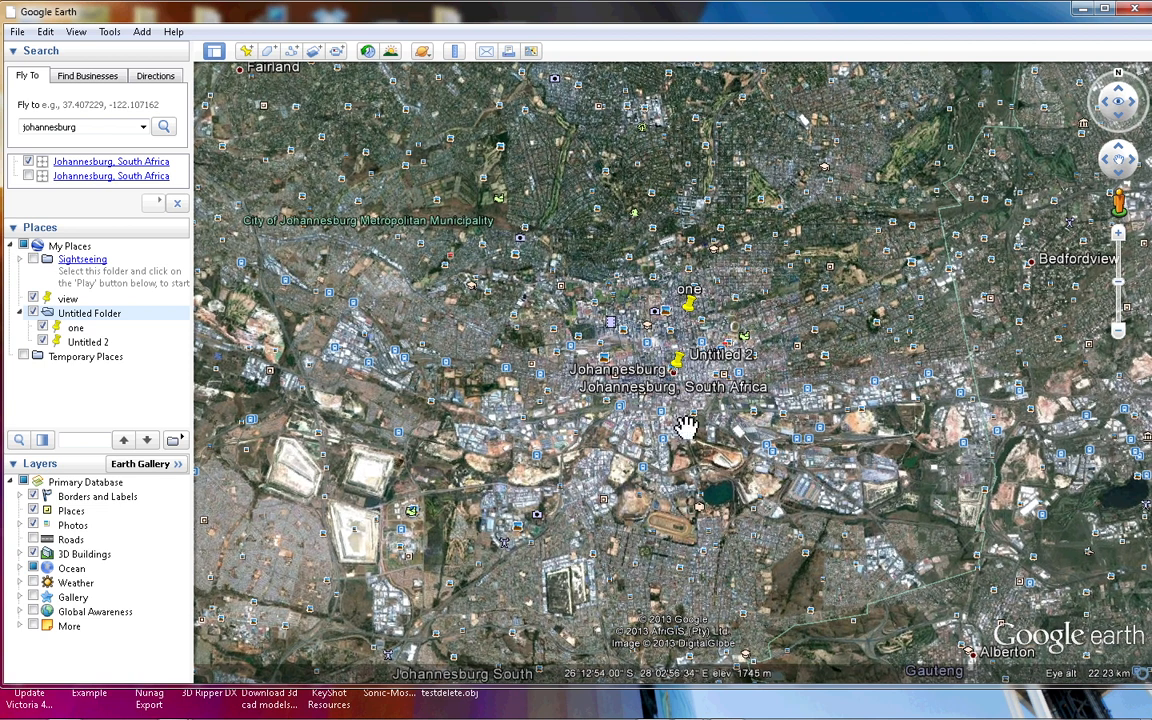
Step: Turn off the 3D Buildings layer for the close-up view of central Johannesburg
left_click_drag(688, 436, 667, 430)
scroll(667, 430, "up", 3)
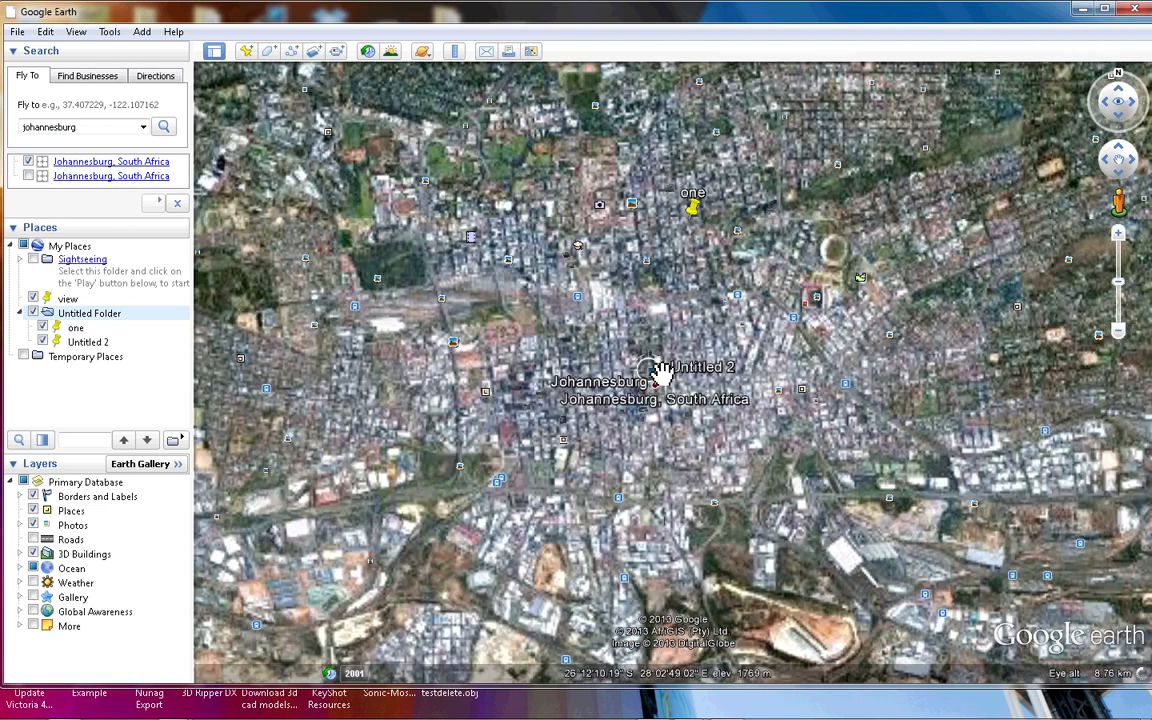
scroll(671, 410, "up", 2)
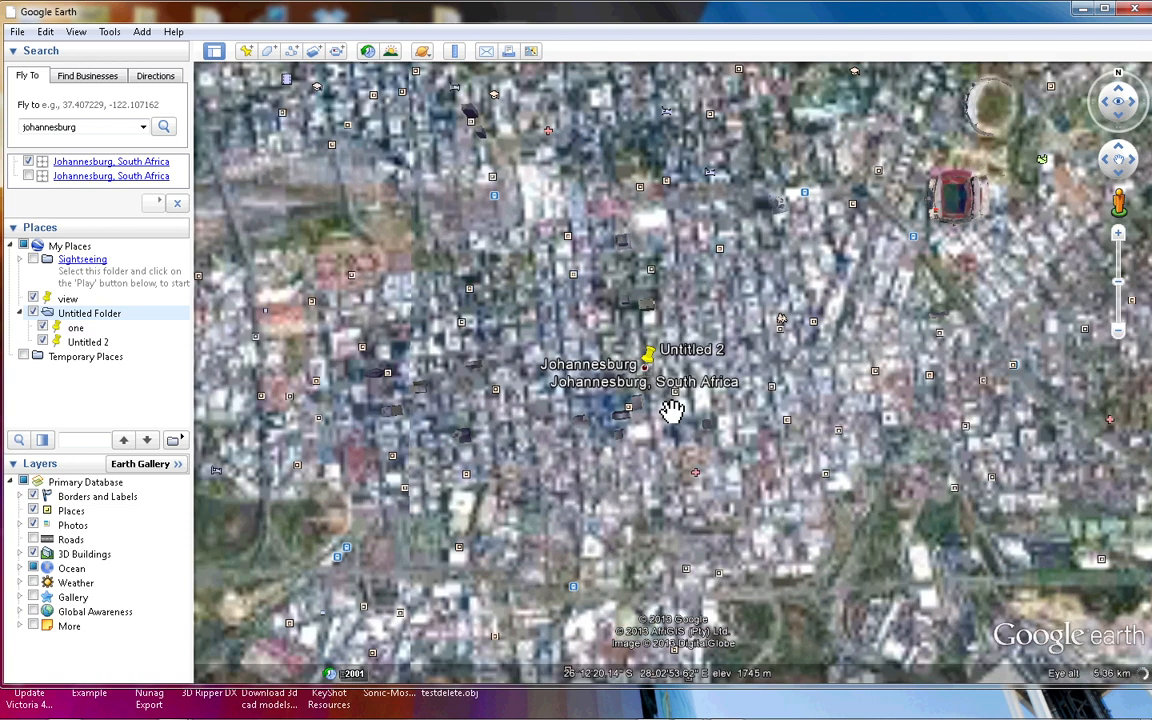
left_click(37, 556)
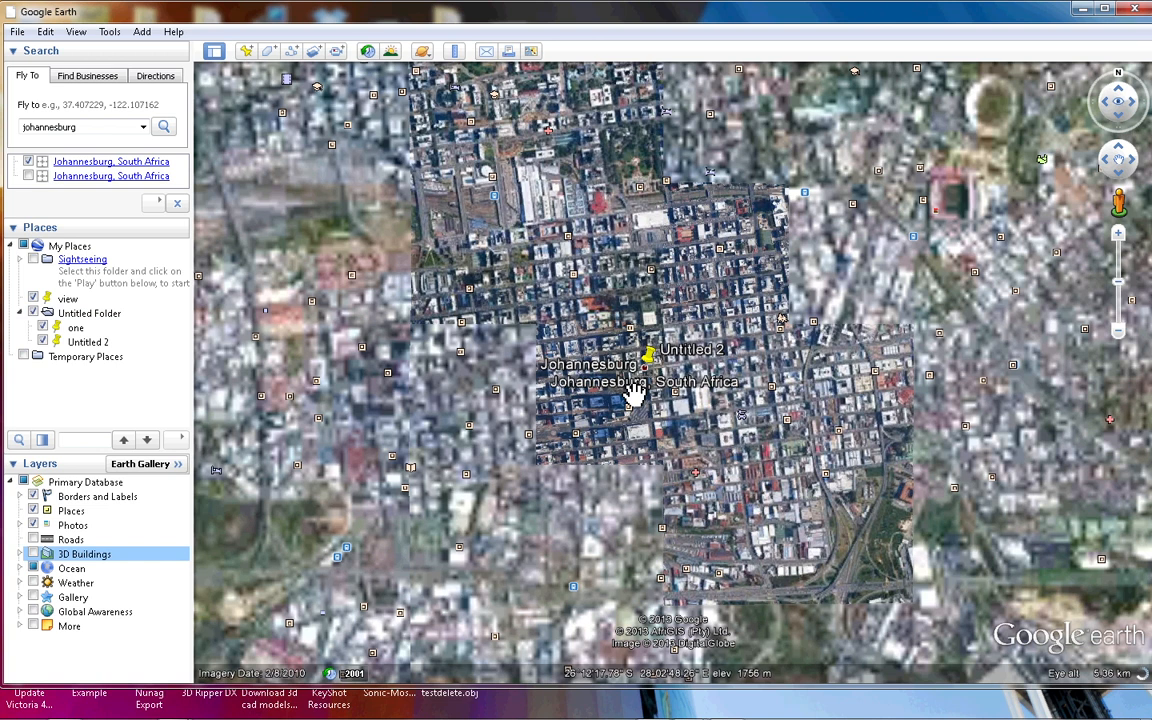
scroll(633, 393, "up", 2)
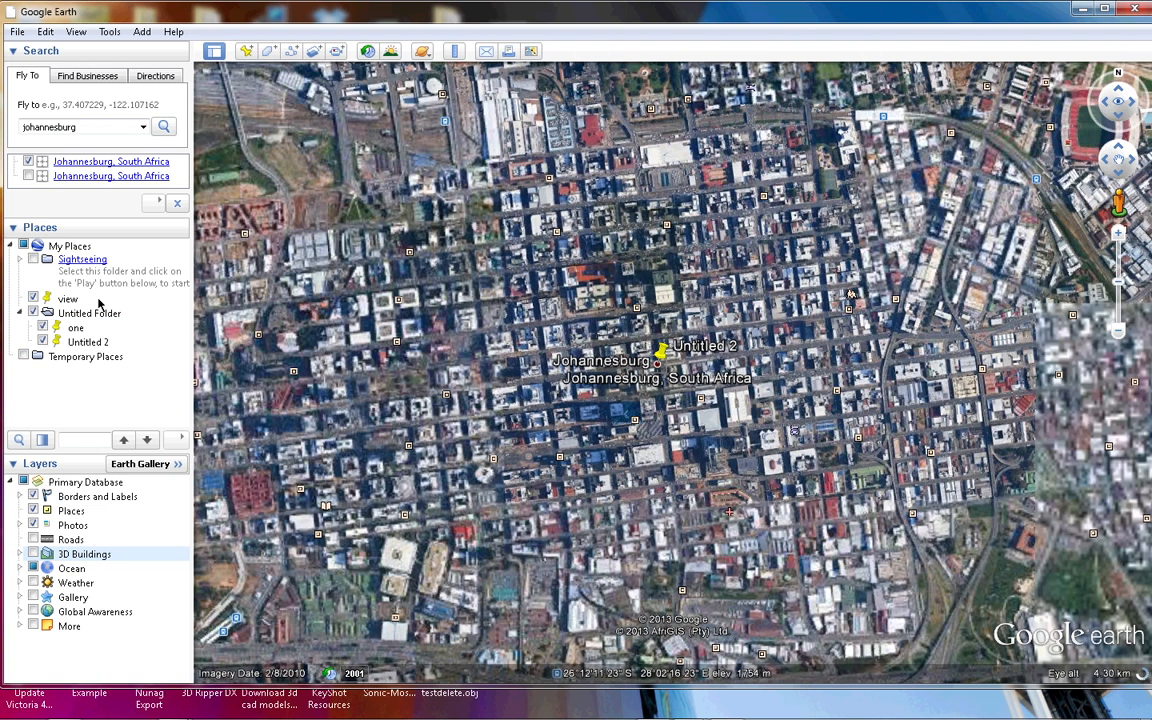
Step: Delete the Untitled Folder and the placemarks it contains from My Places
left_click(68, 315)
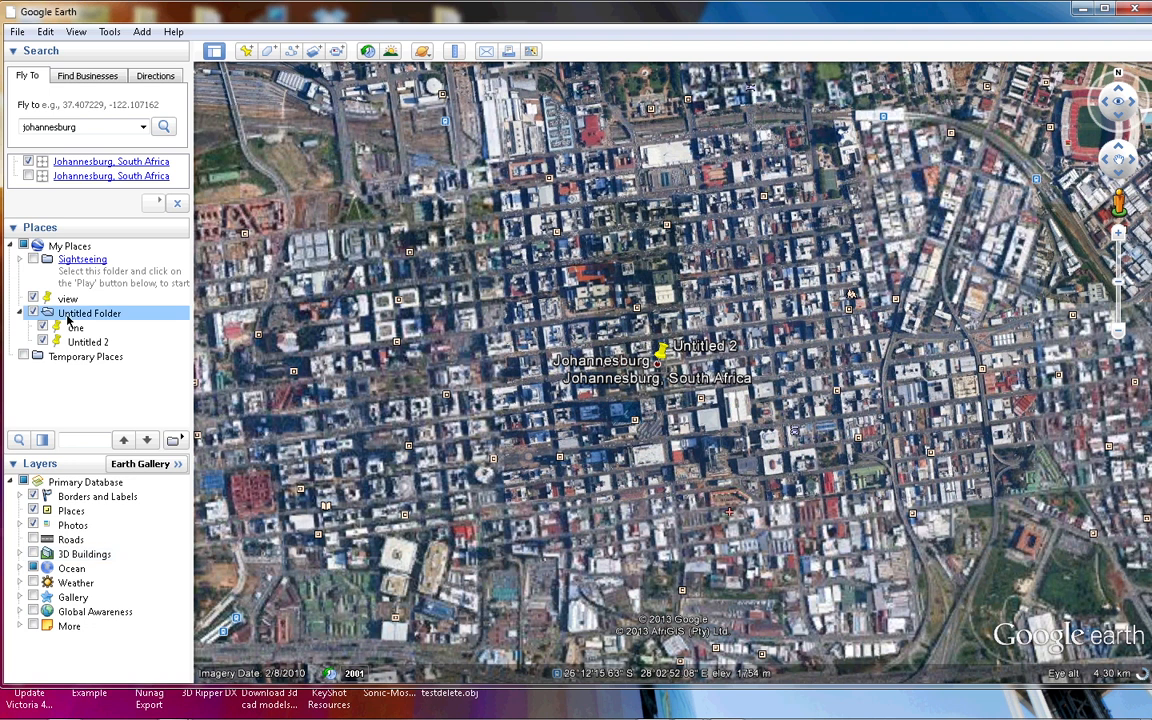
right_click(68, 317)
left_click(108, 385)
left_click(684, 377)
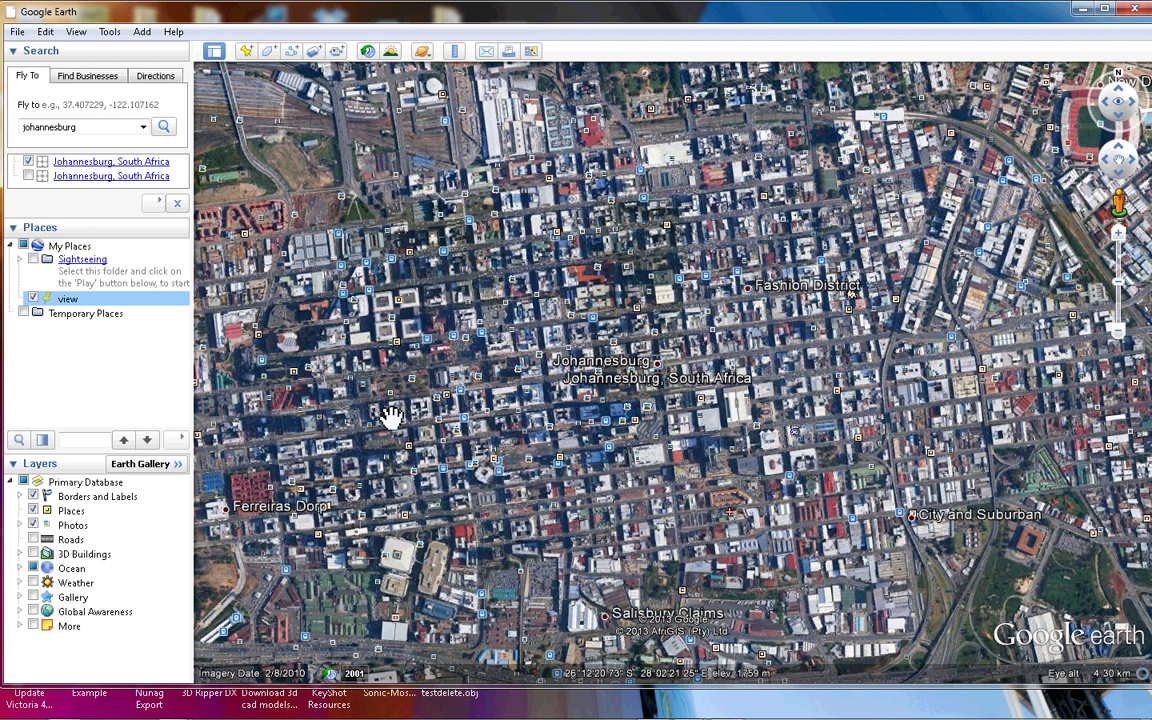
left_click(91, 439)
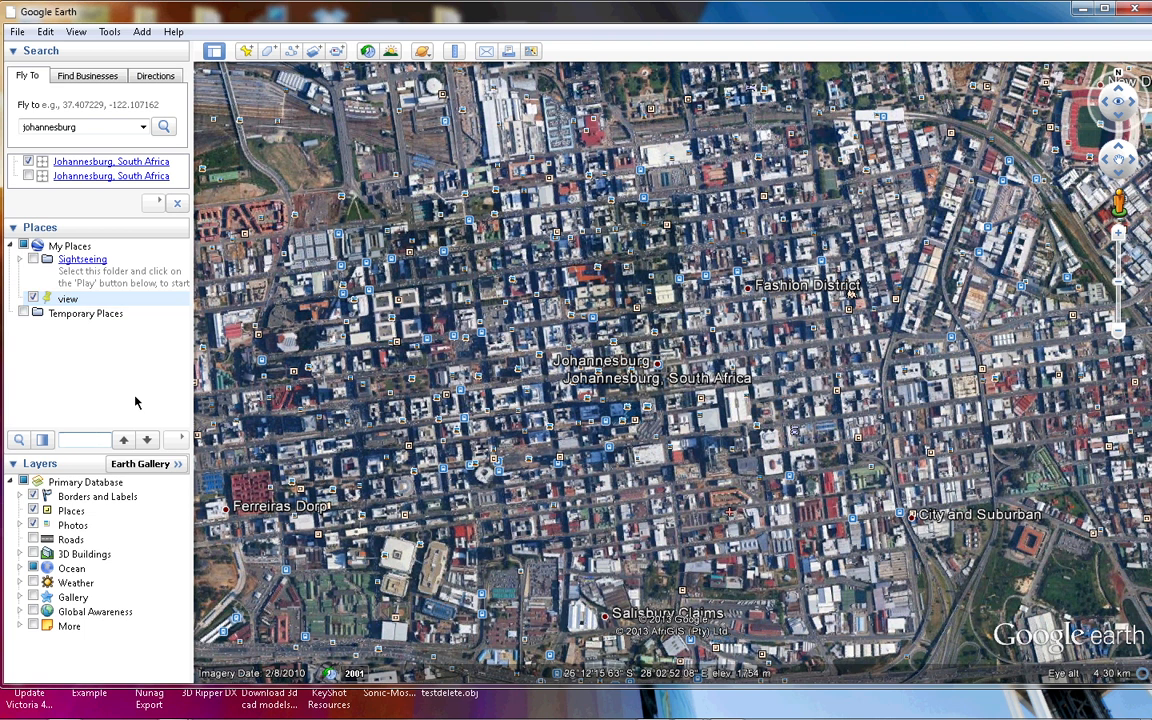
Step: Run a business search for "busses" around Johannesburg
left_click(92, 76)
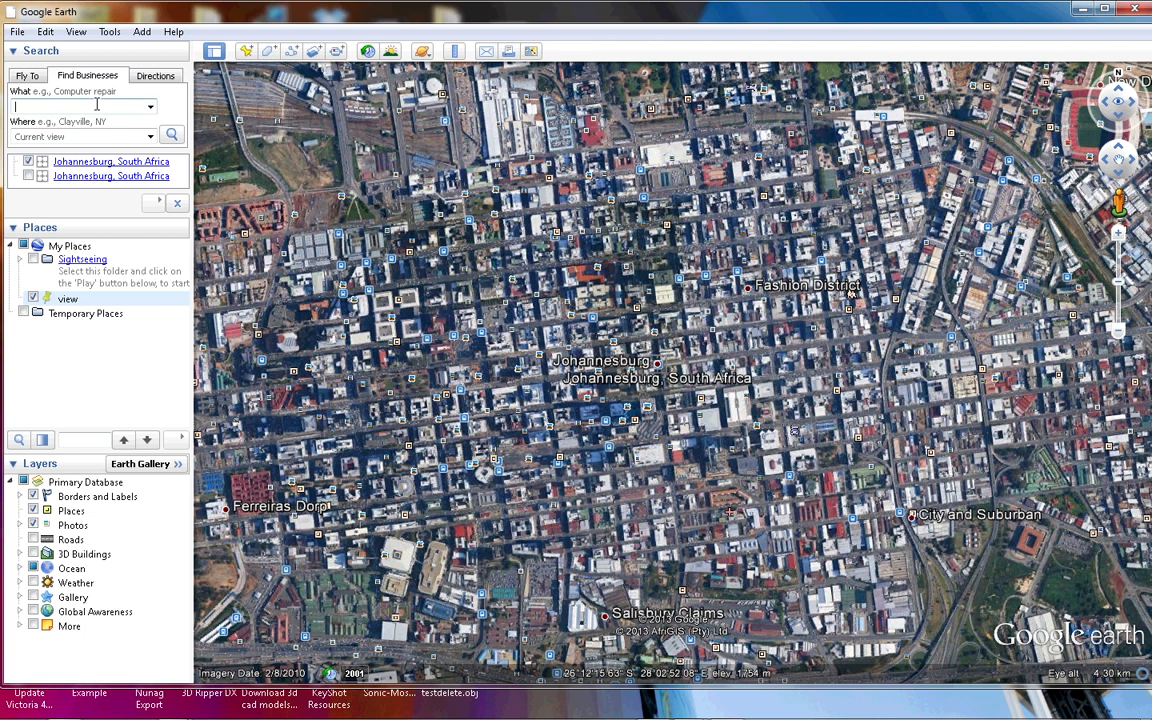
type("b")
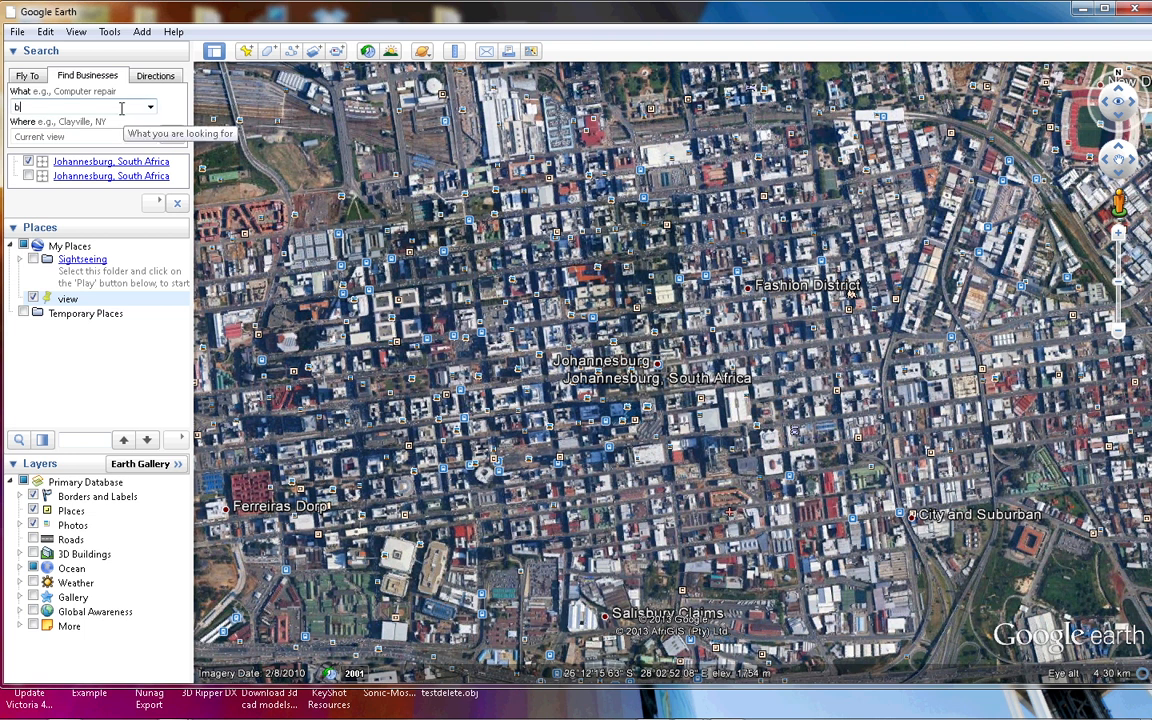
type("usses")
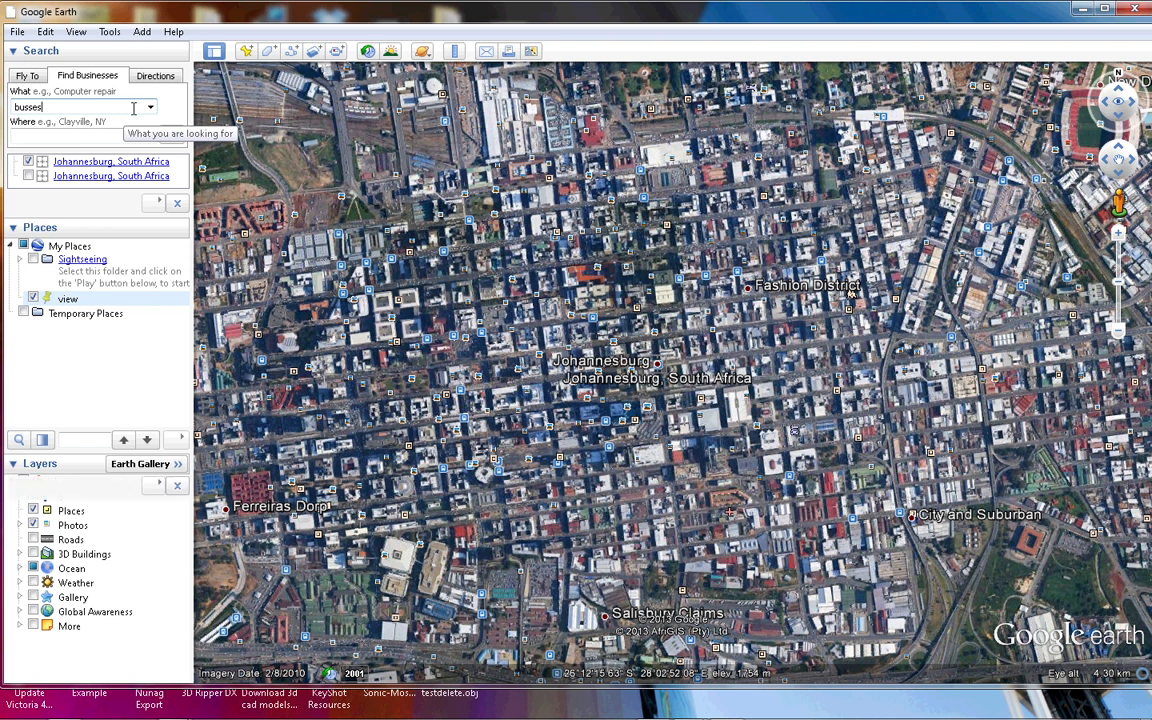
left_click(168, 136)
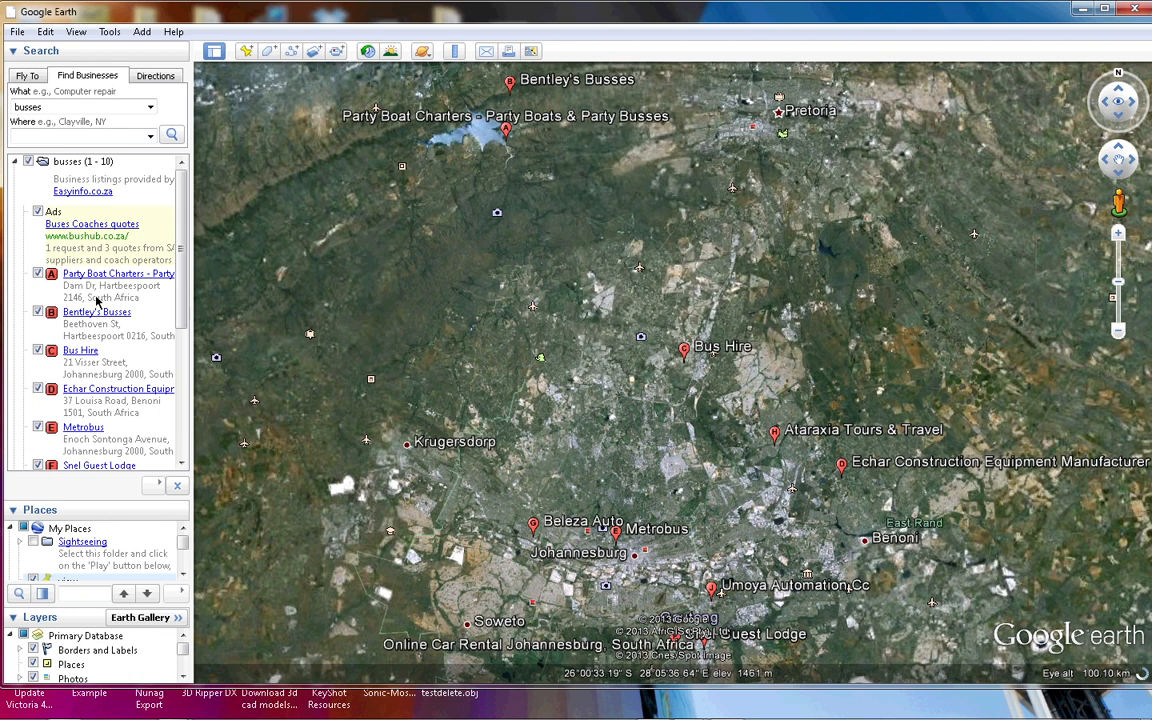
Step: Collapse the busses results and run a business search for "stations" in the current view of central Johannesburg
left_click_drag(180, 268, 183, 218)
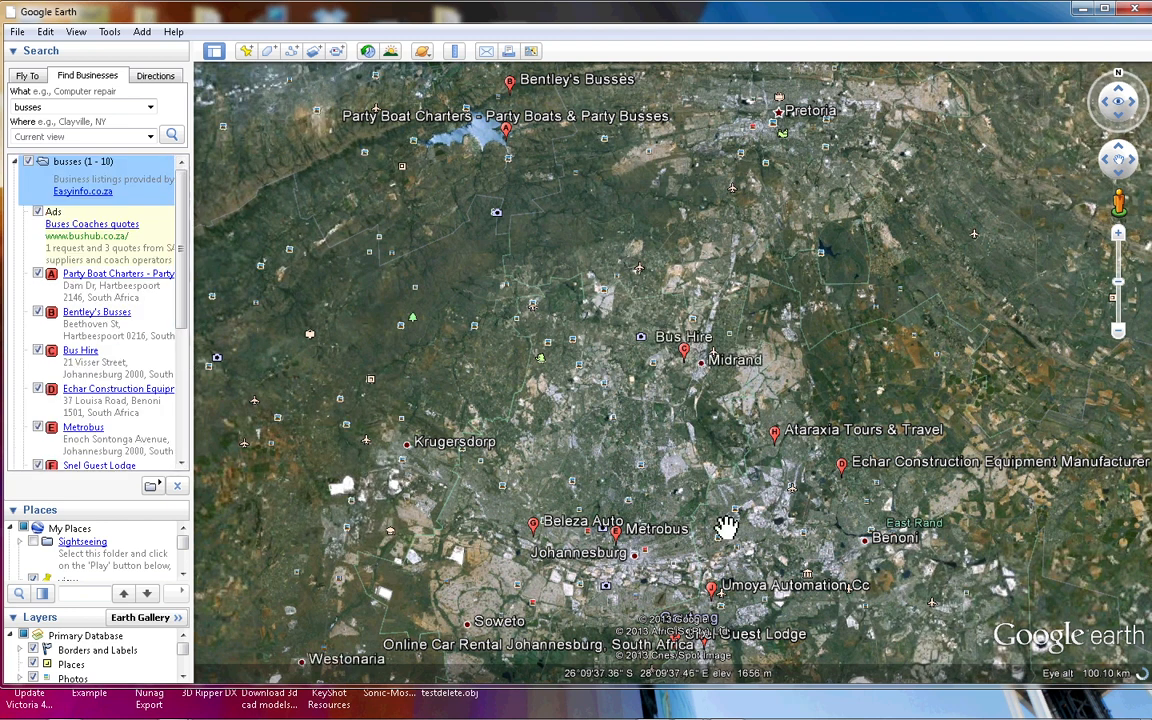
left_click_drag(726, 528, 582, 440)
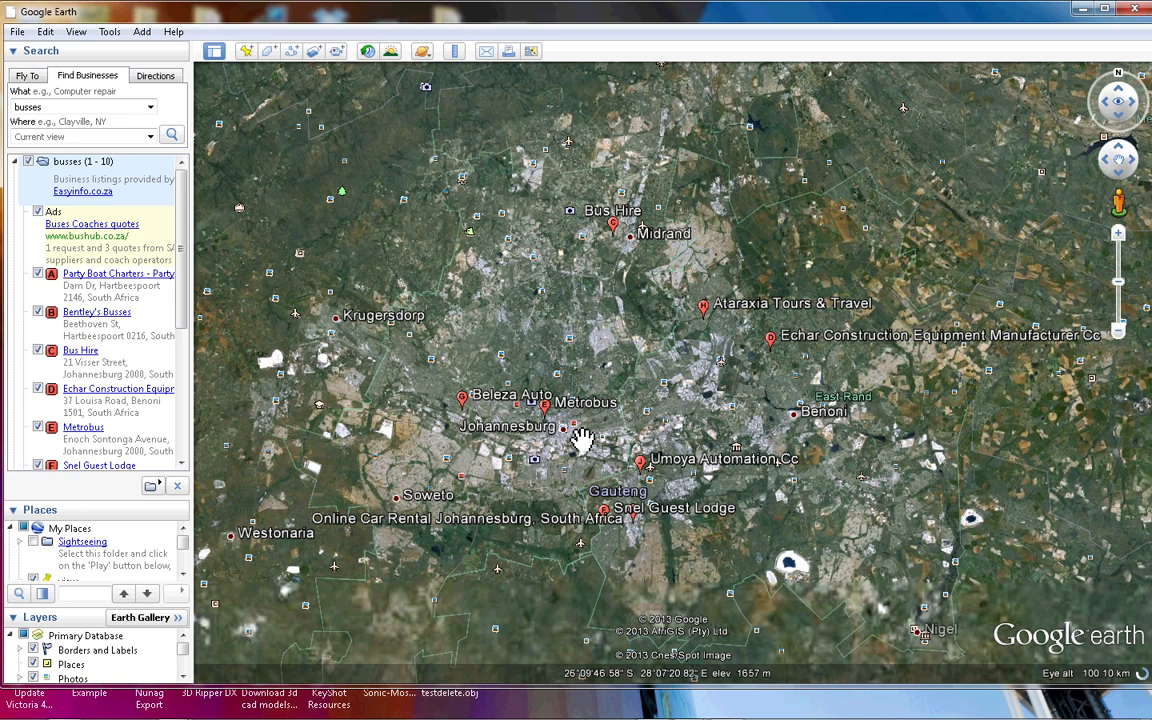
scroll(582, 440, "up", 5)
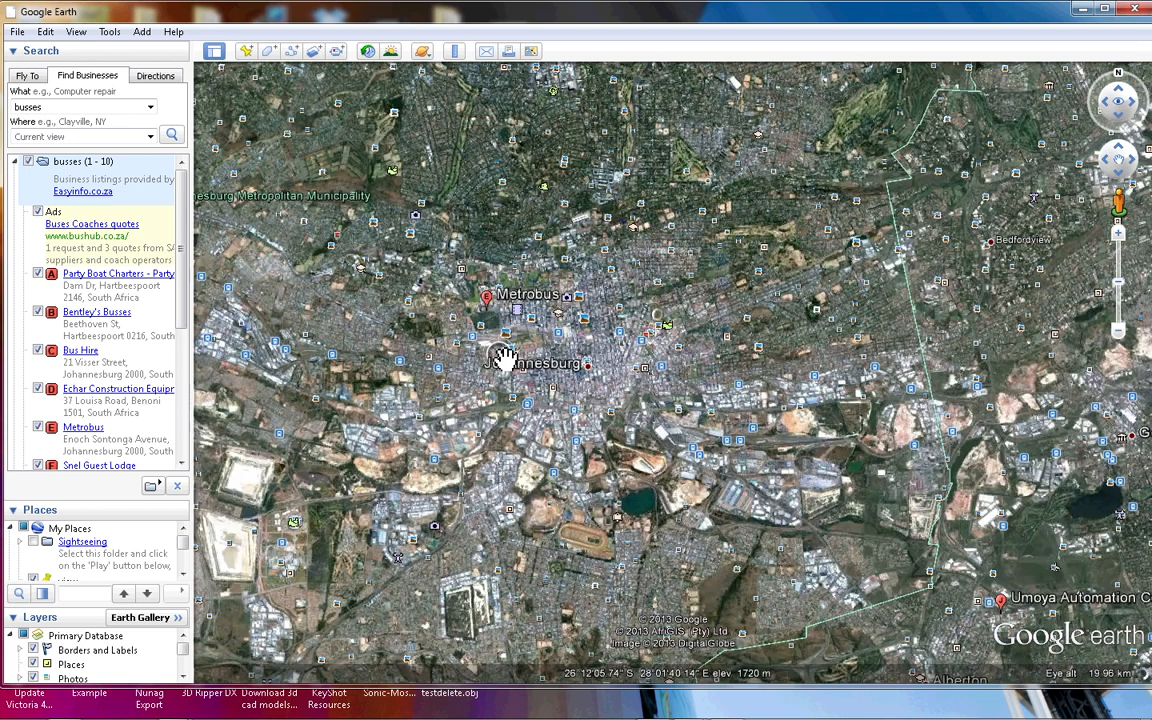
scroll(503, 360, "up", 2)
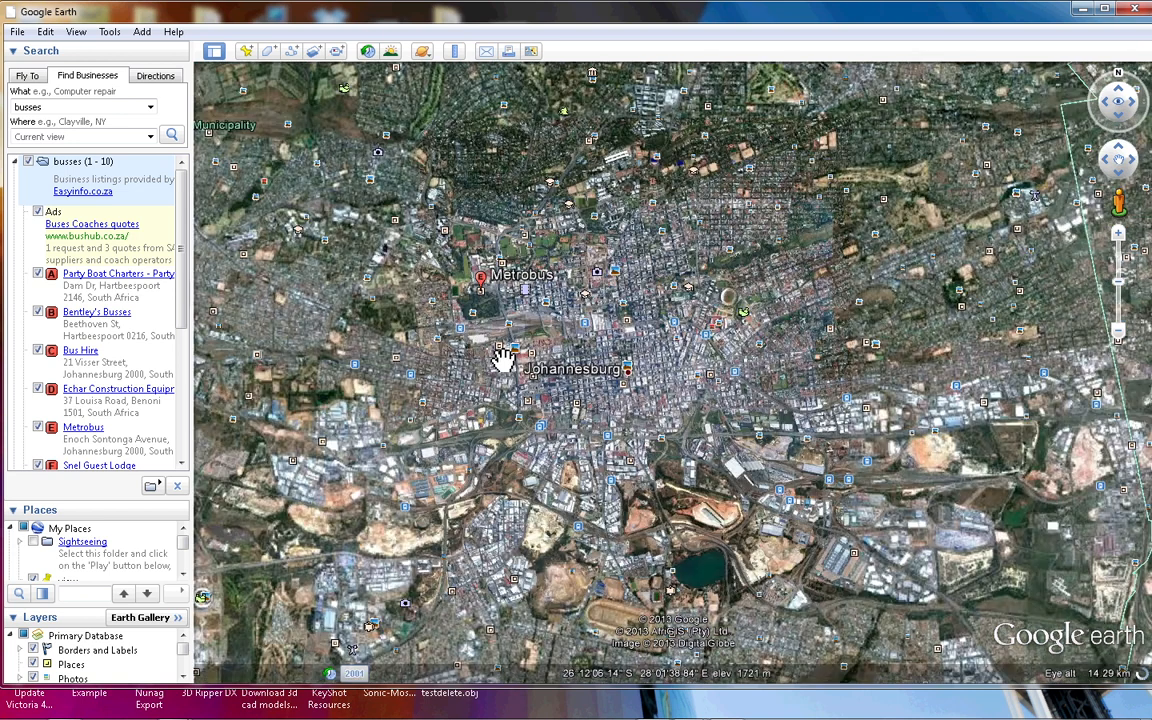
scroll(503, 360, "up", 2)
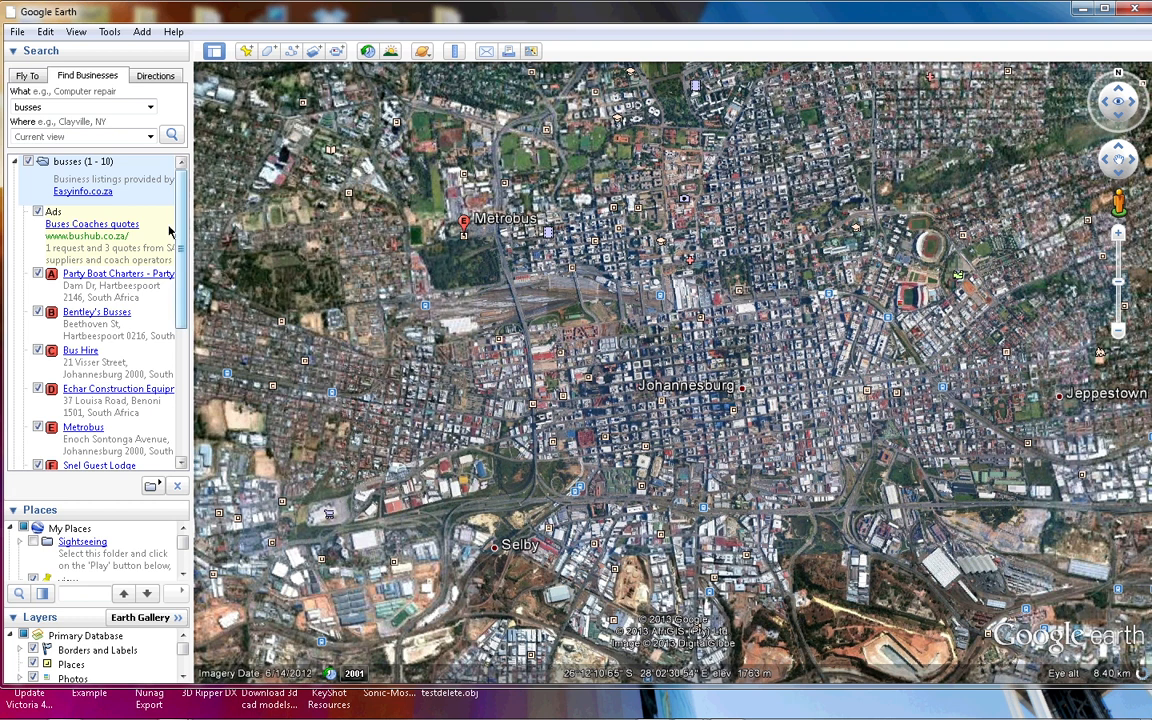
left_click(14, 162)
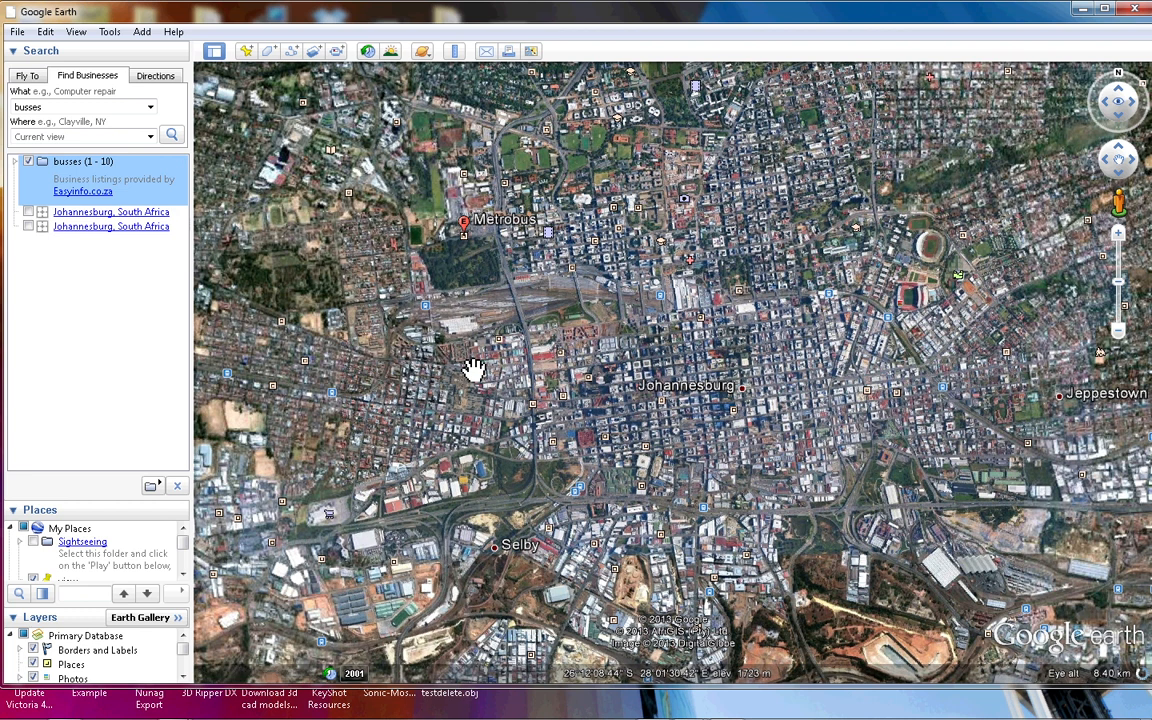
double_click(52, 107)
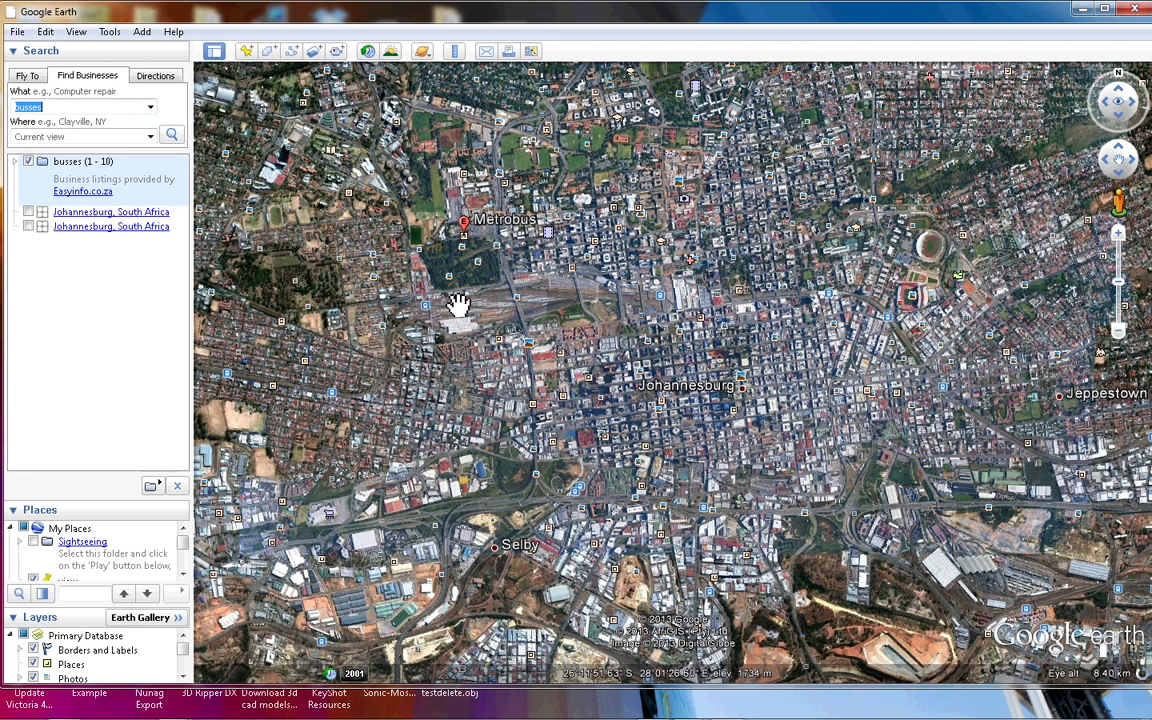
type("stations")
key("Return")
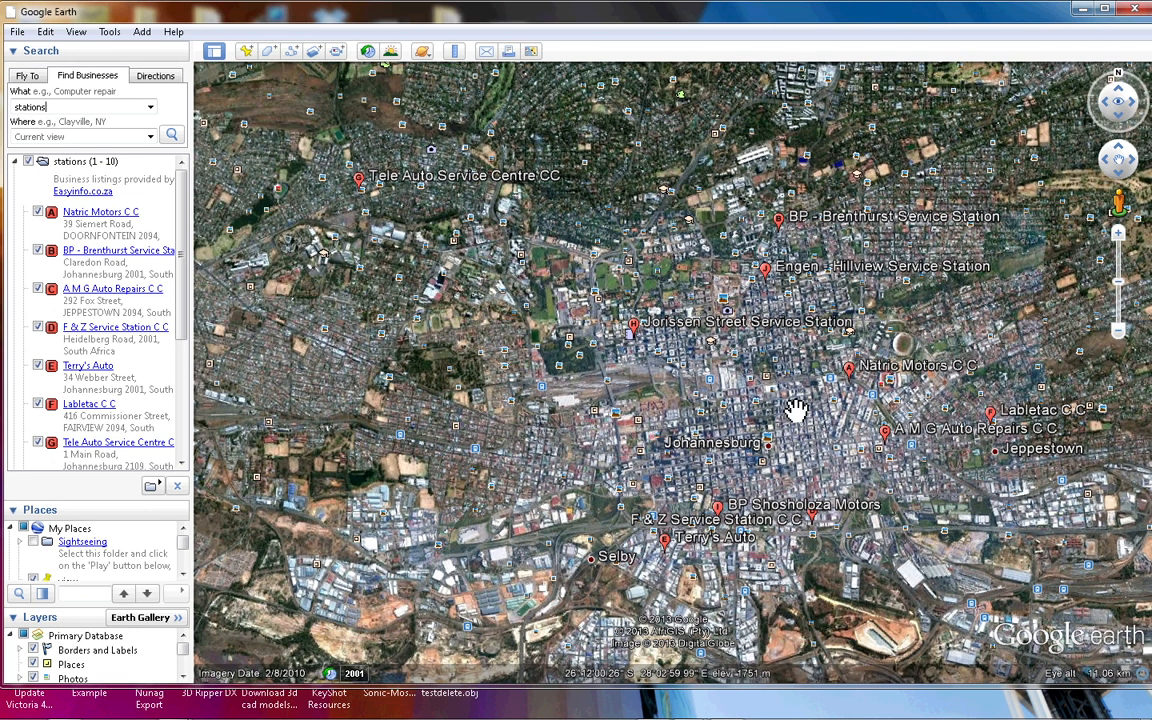
mouse_move(184, 253)
left_mouse_down()
mouse_move(184, 379)
mouse_move(181, 245)
left_mouse_up()
left_click(150, 139)
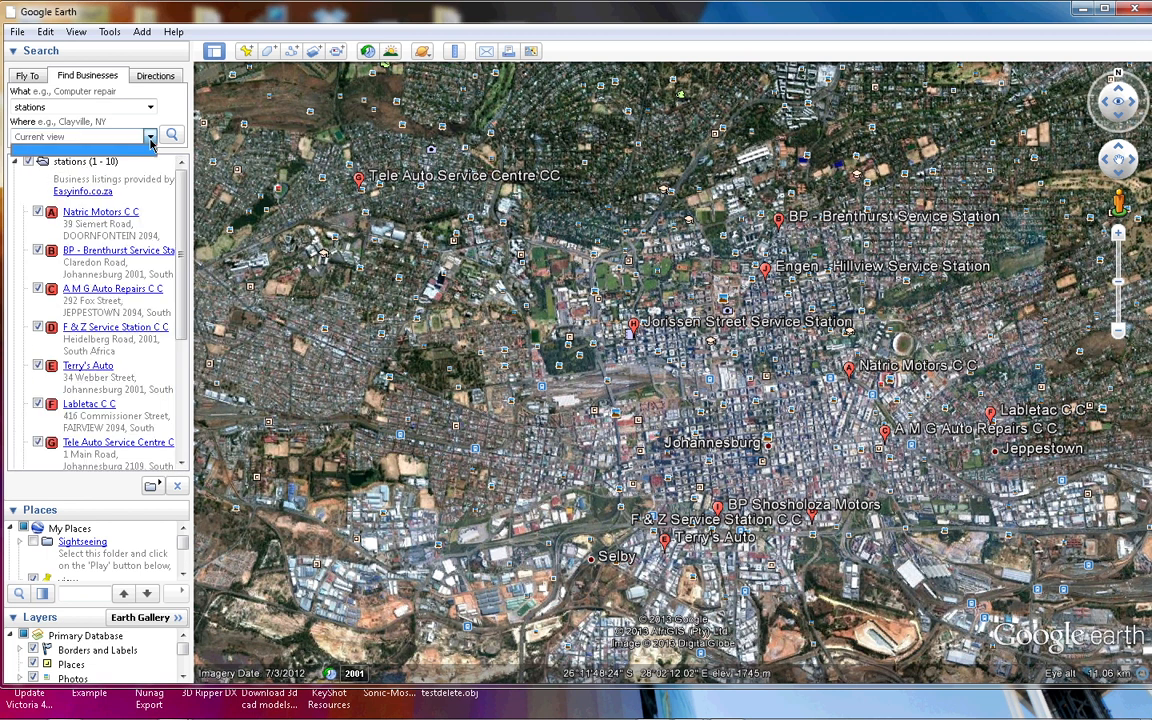
Step: Run a business search for "train" in the current view of Johannesburg
left_click(115, 136)
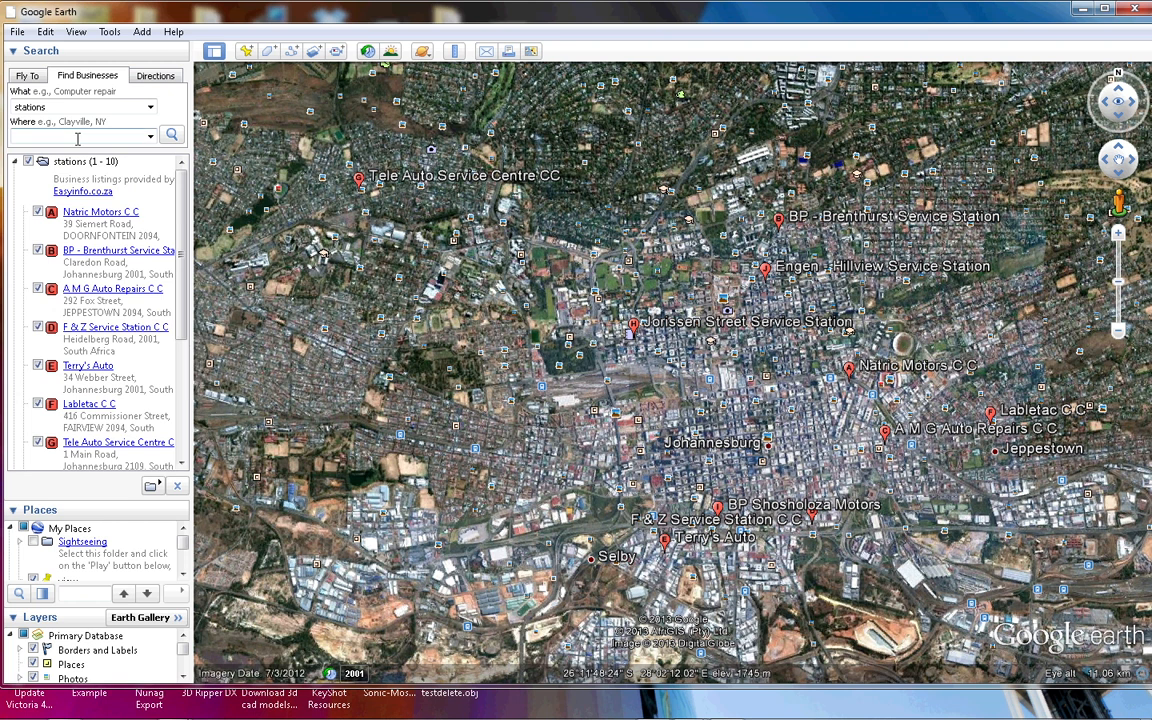
left_click(71, 105)
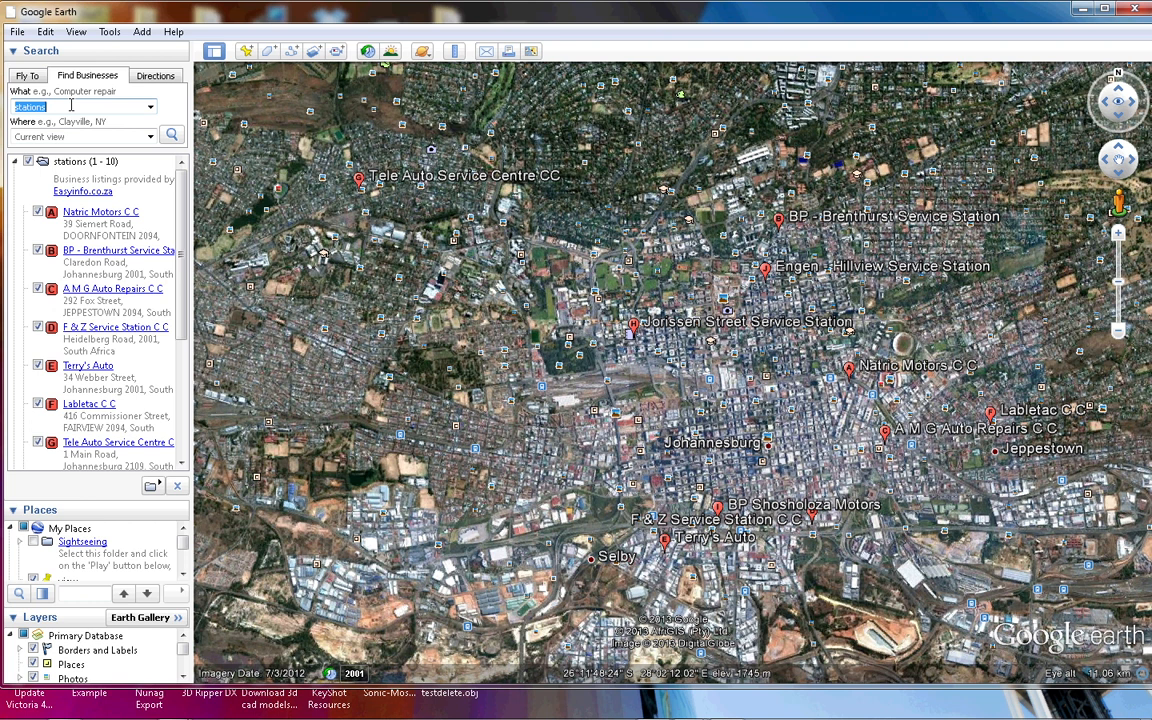
key("BackSpace")
type("train")
key("Return")
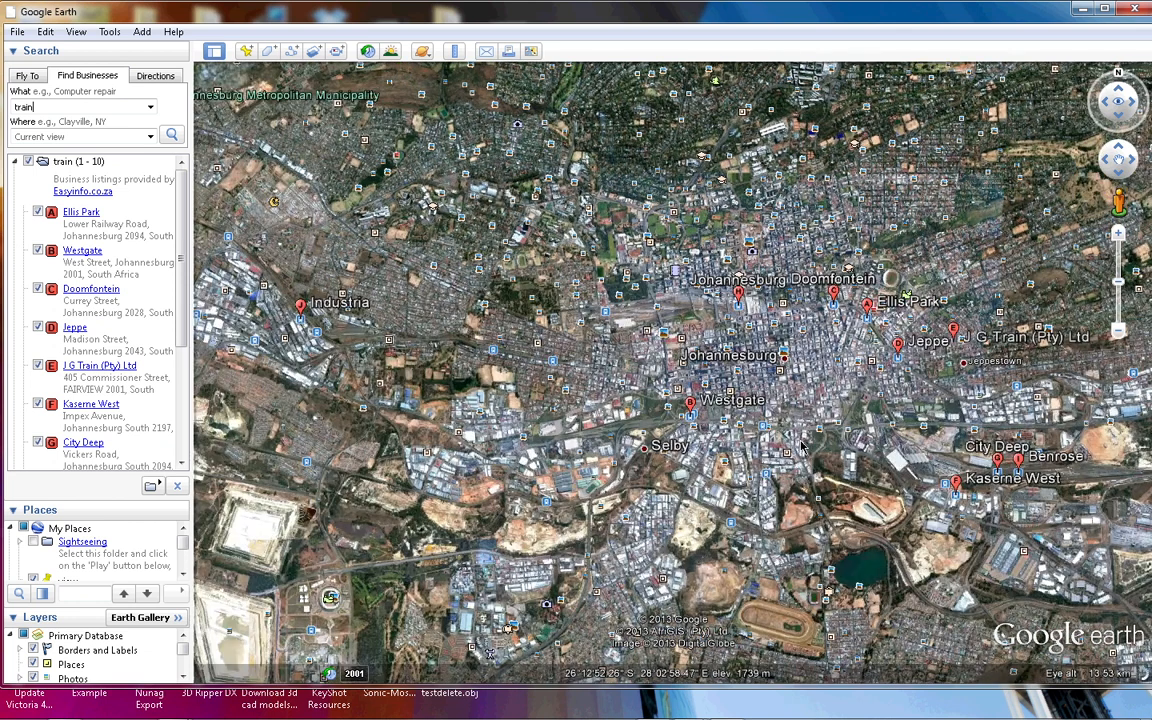
Step: Add a placemark named "Nedbank Station" on the road beside the Johannesburg train station result
left_click_drag(800, 447, 648, 438)
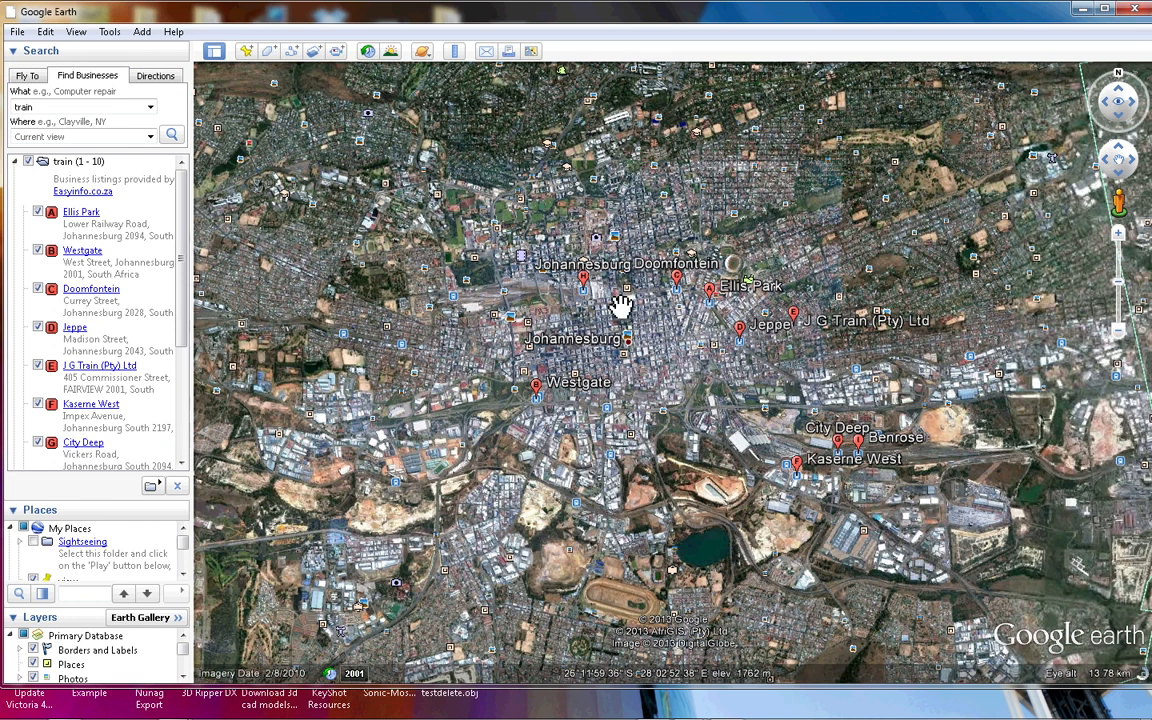
scroll(621, 305, "up", 3)
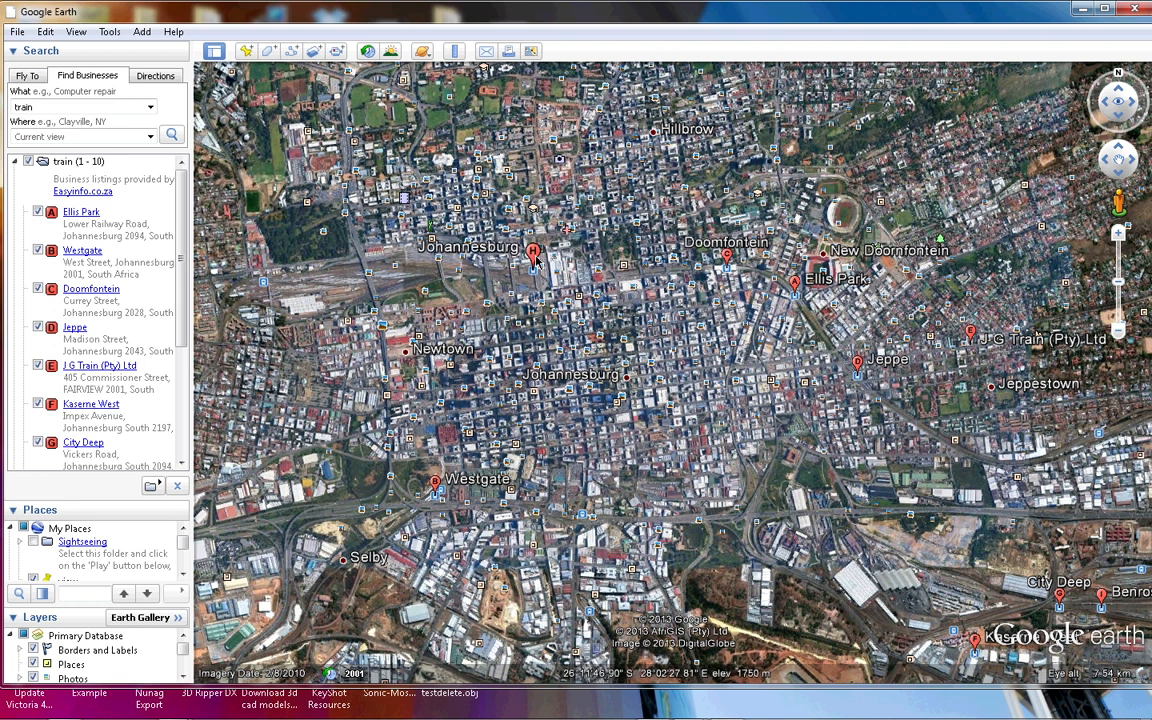
scroll(535, 258, "up", 3)
scroll(533, 298, "up", 2)
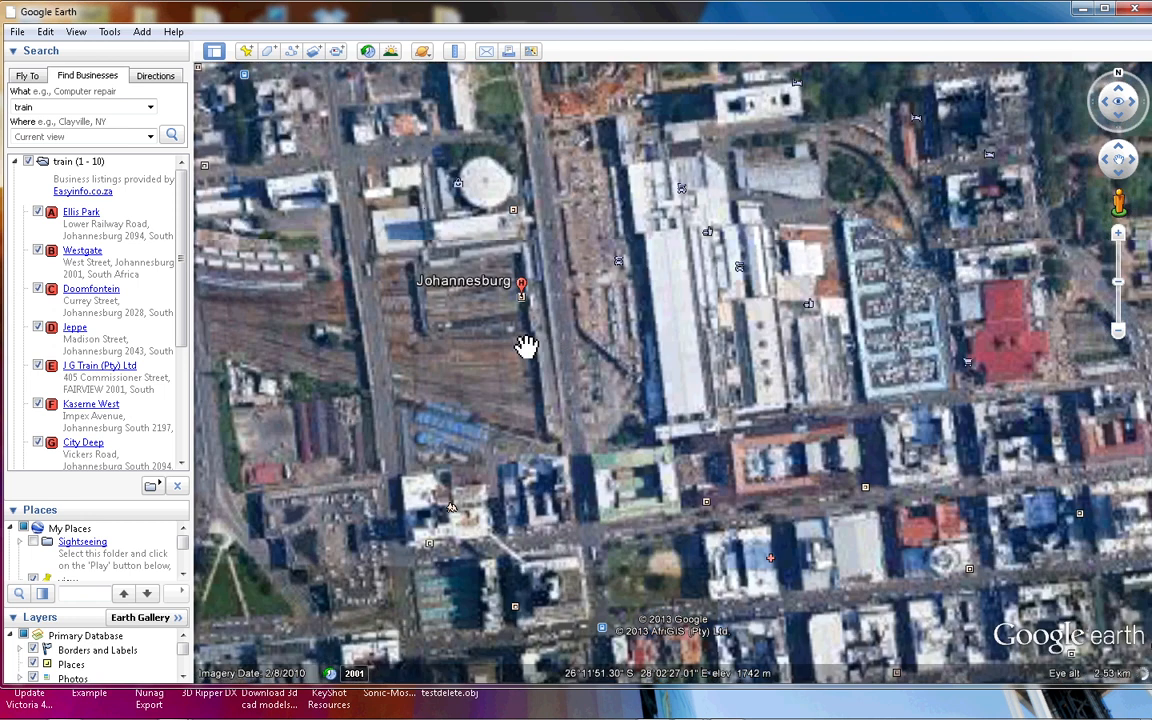
left_click_drag(521, 290, 575, 341)
scroll(575, 341, "up", 1)
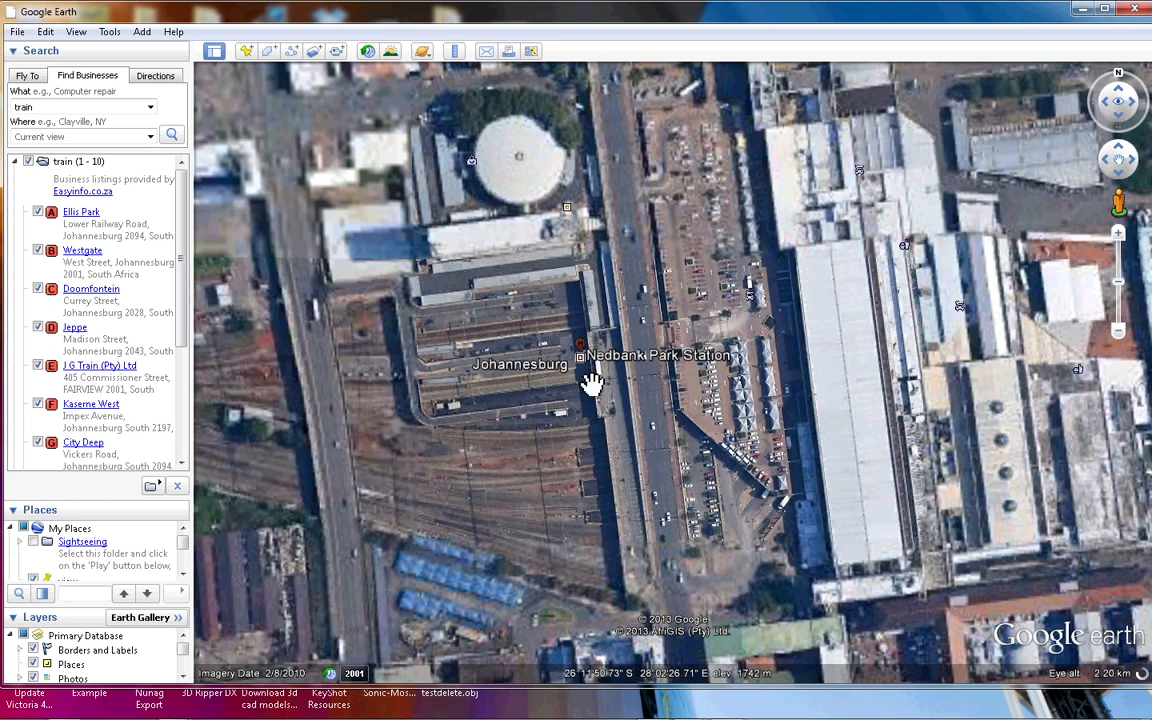
left_click_drag(592, 383, 676, 472)
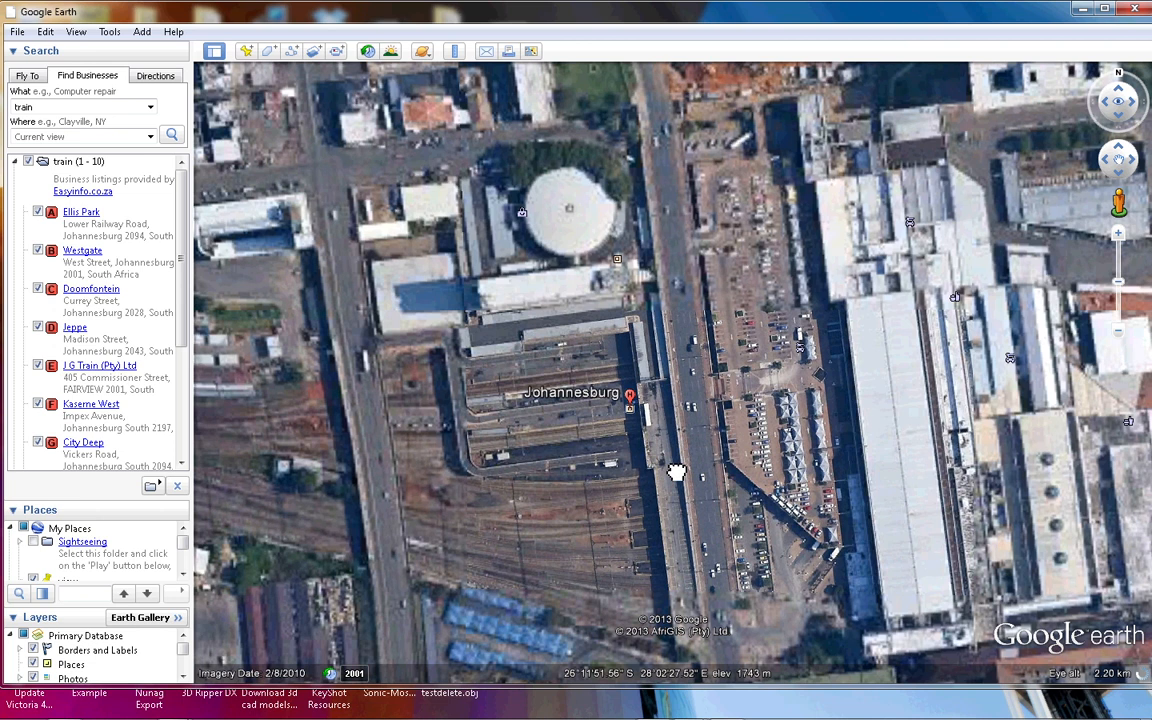
left_click(244, 51)
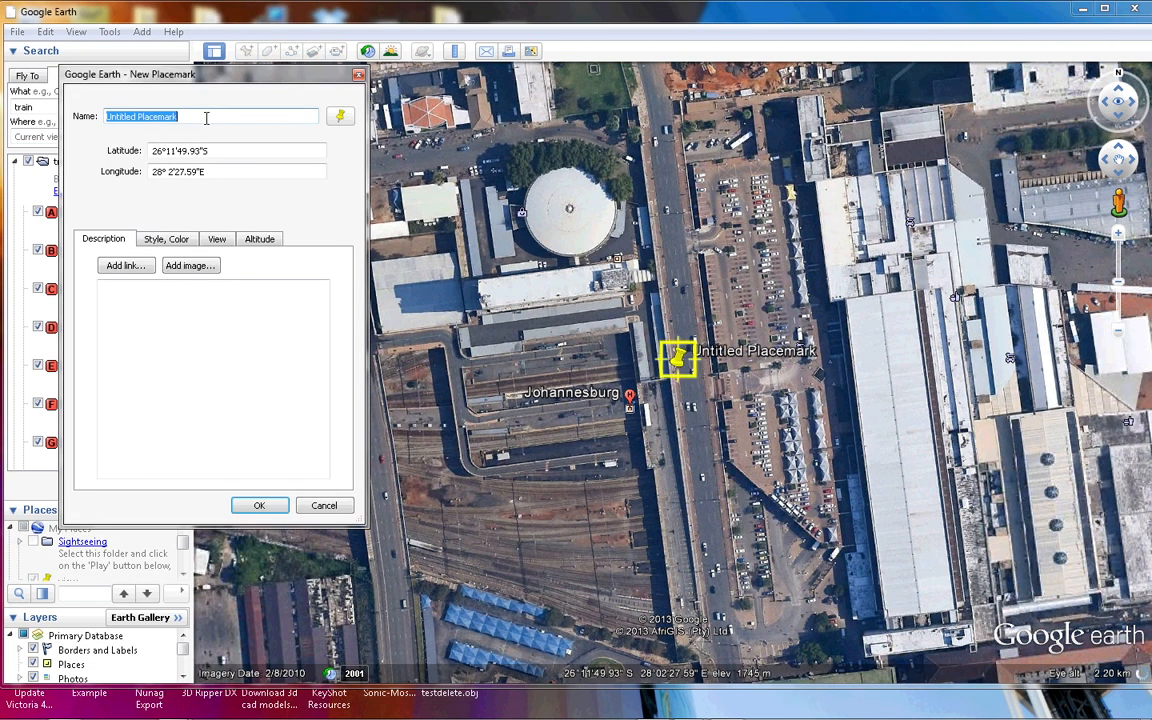
type("Nedbank ")
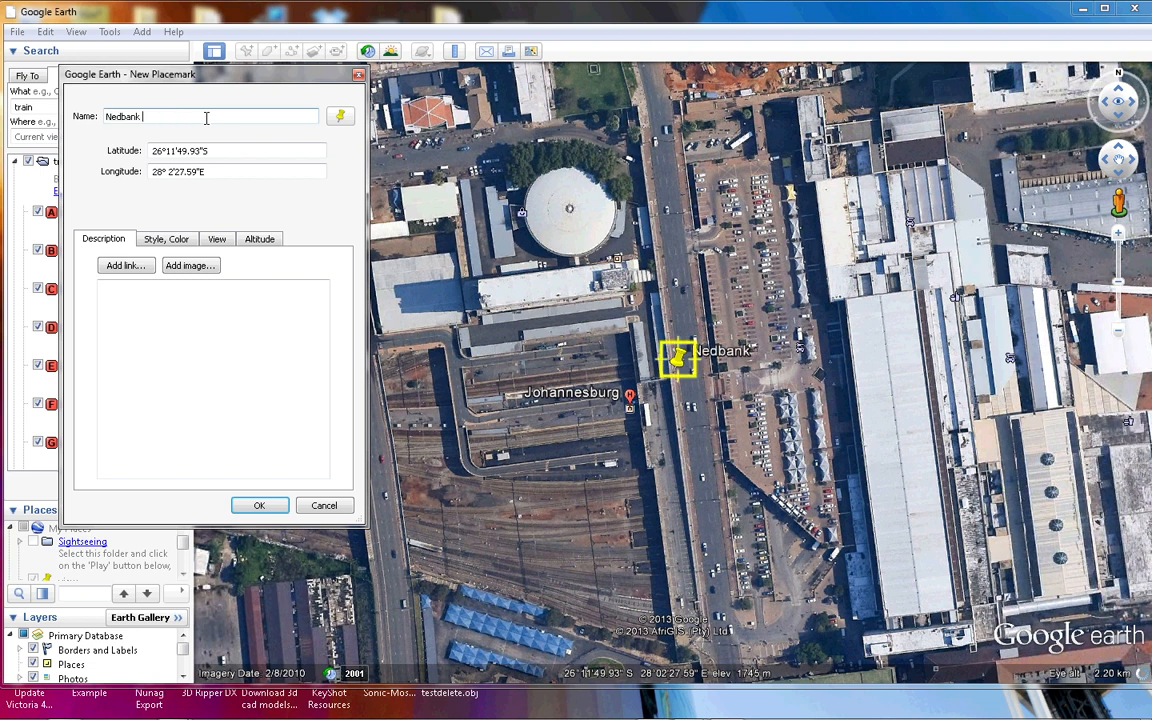
type("Stations")
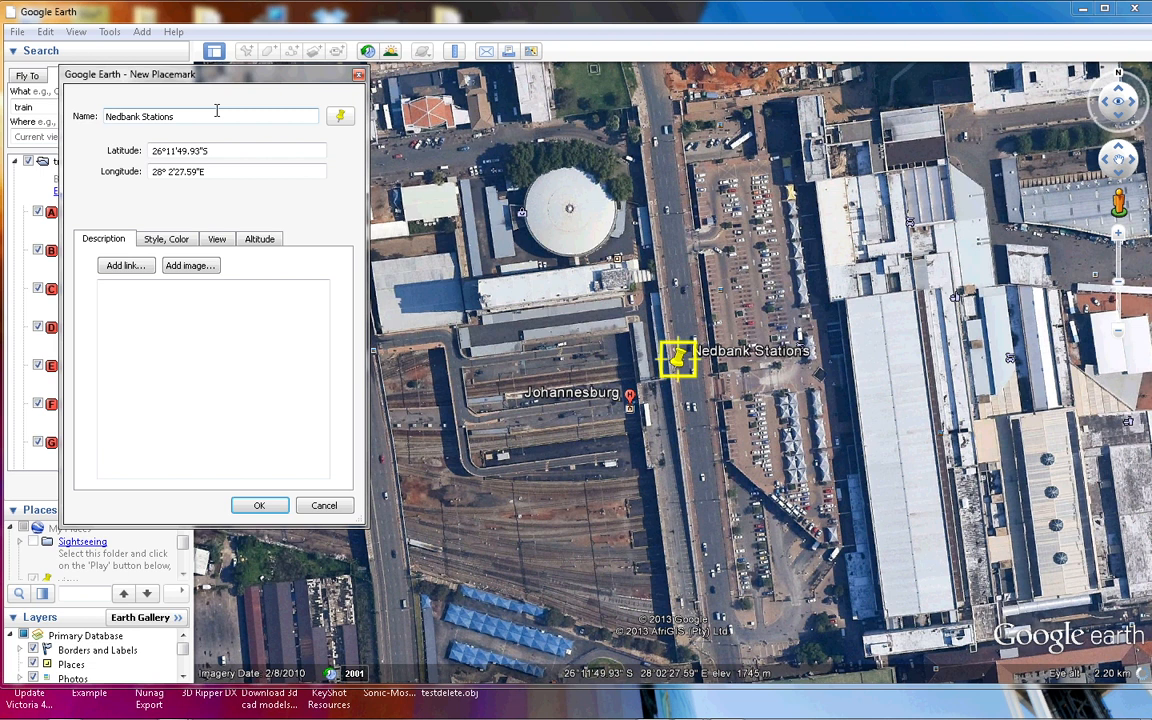
key("BackSpace")
Step: Give the new placemark the description "Train station - mobility" and save it
left_click(199, 319)
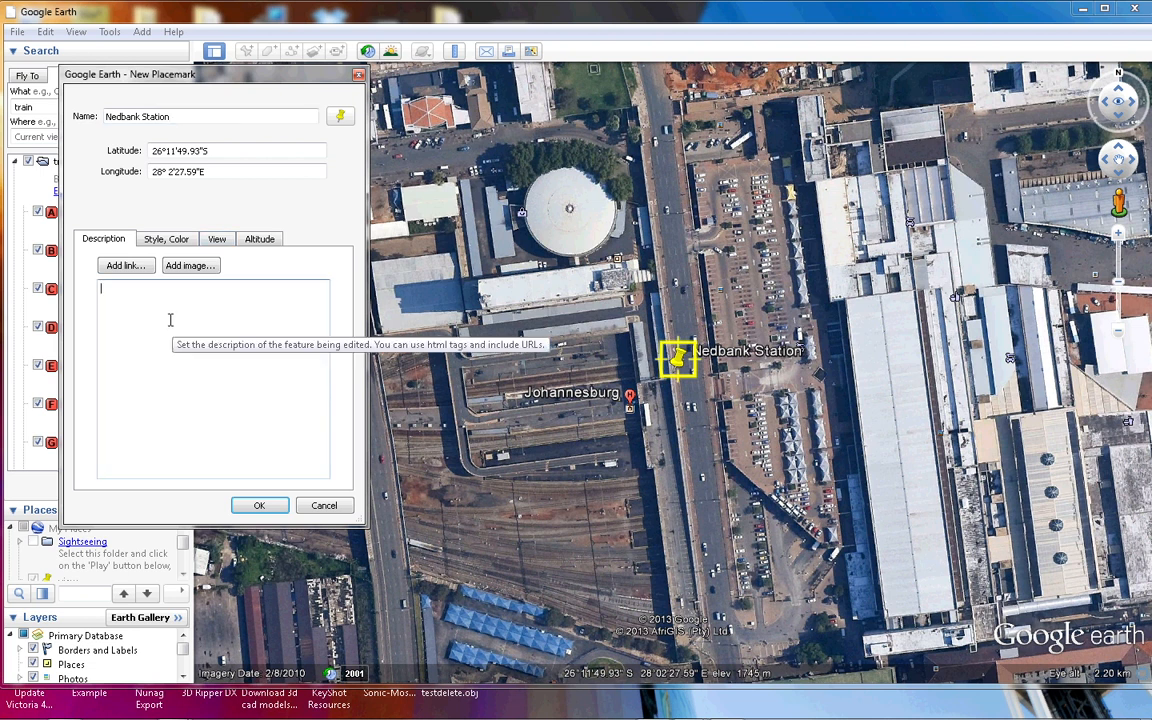
type("Train station - mobility")
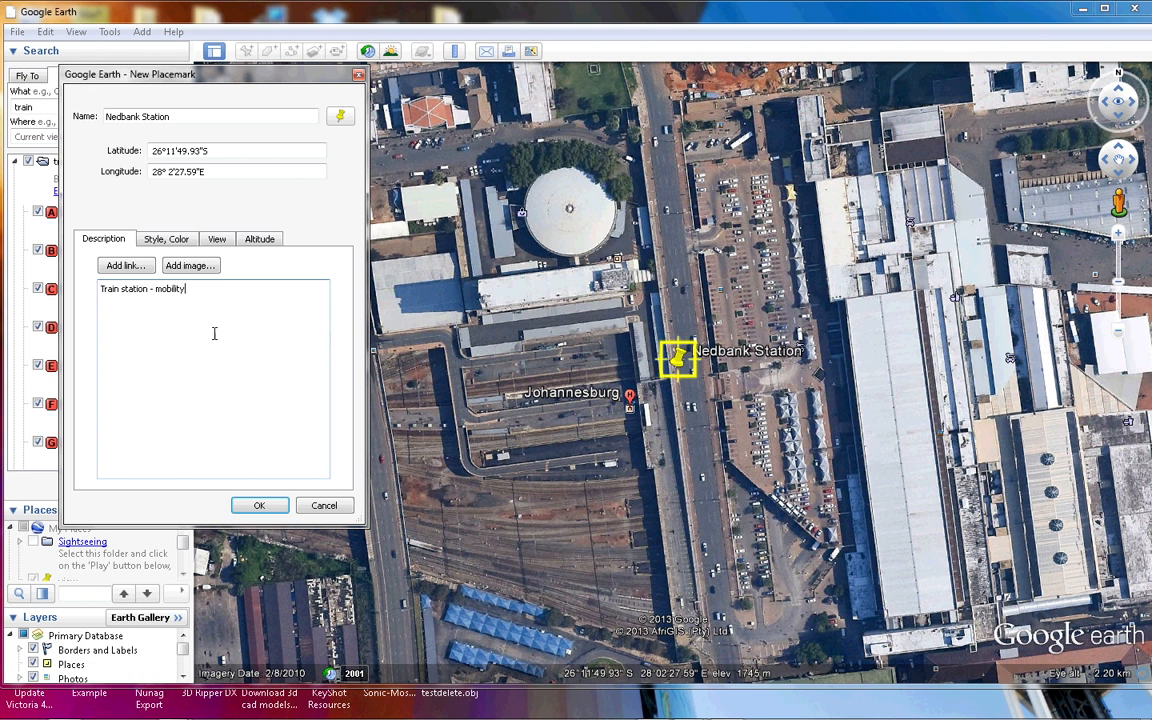
left_click(258, 505)
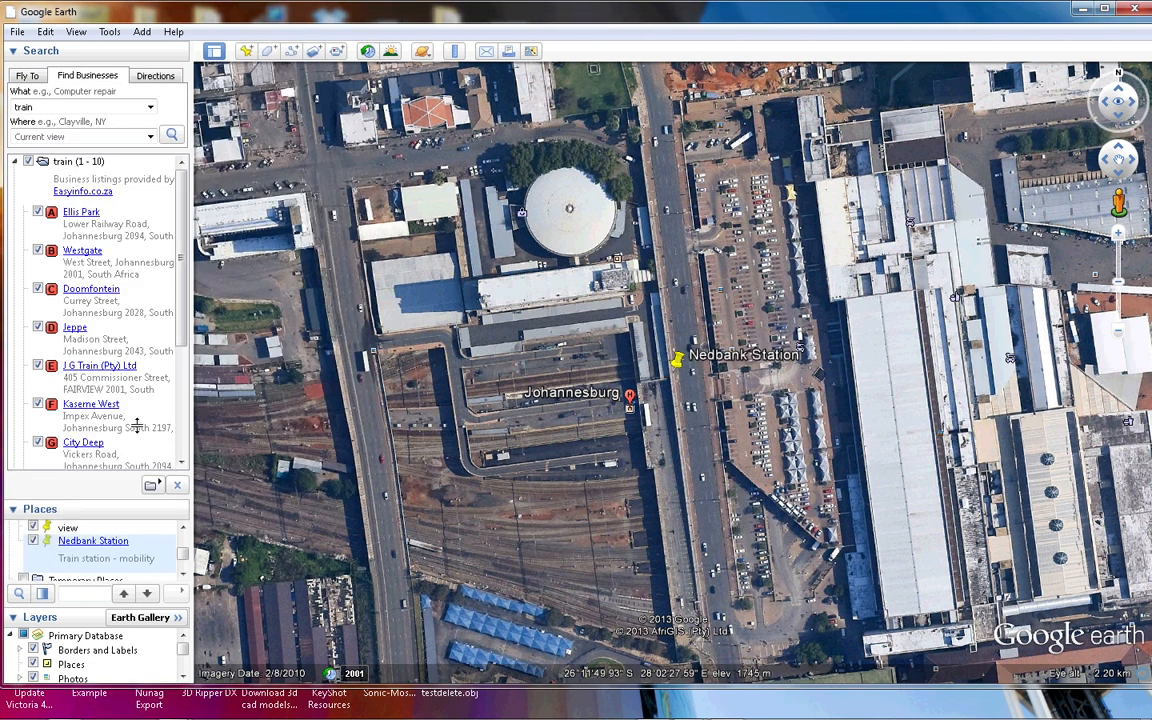
Step: Enlarge the Places list and delete the "view" placemark from My Places
mouse_move(137, 425)
left_mouse_down()
mouse_move(149, 380)
mouse_move(136, 427)
left_mouse_up()
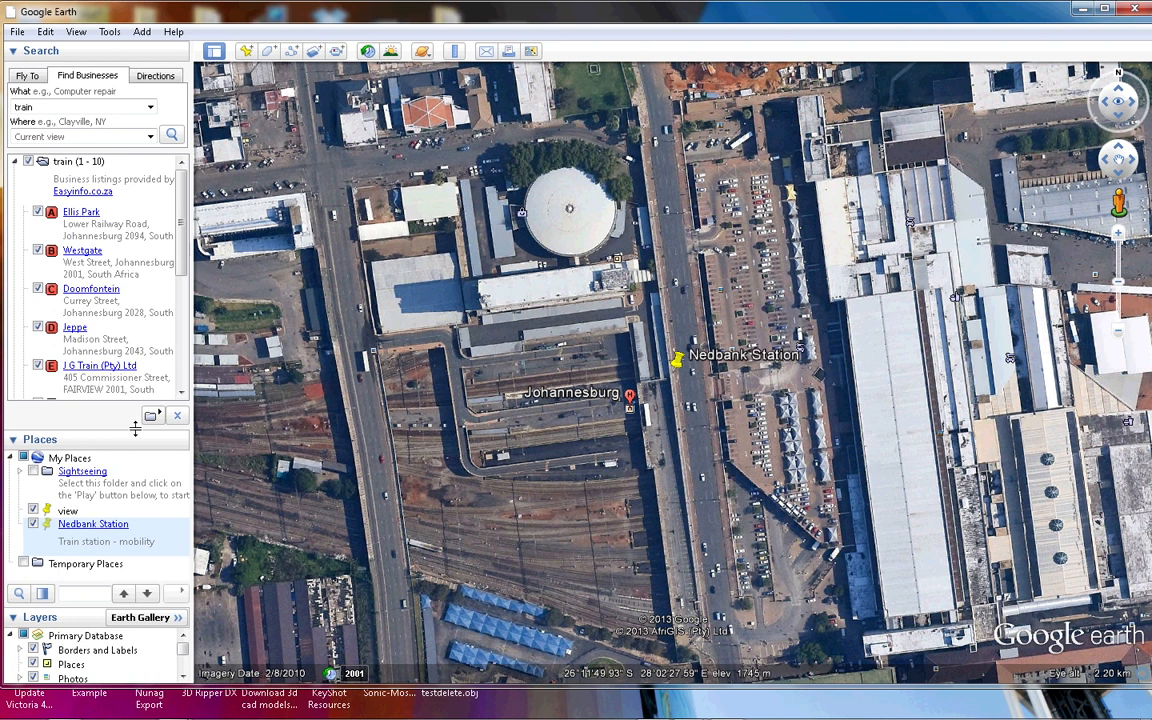
right_click(78, 513)
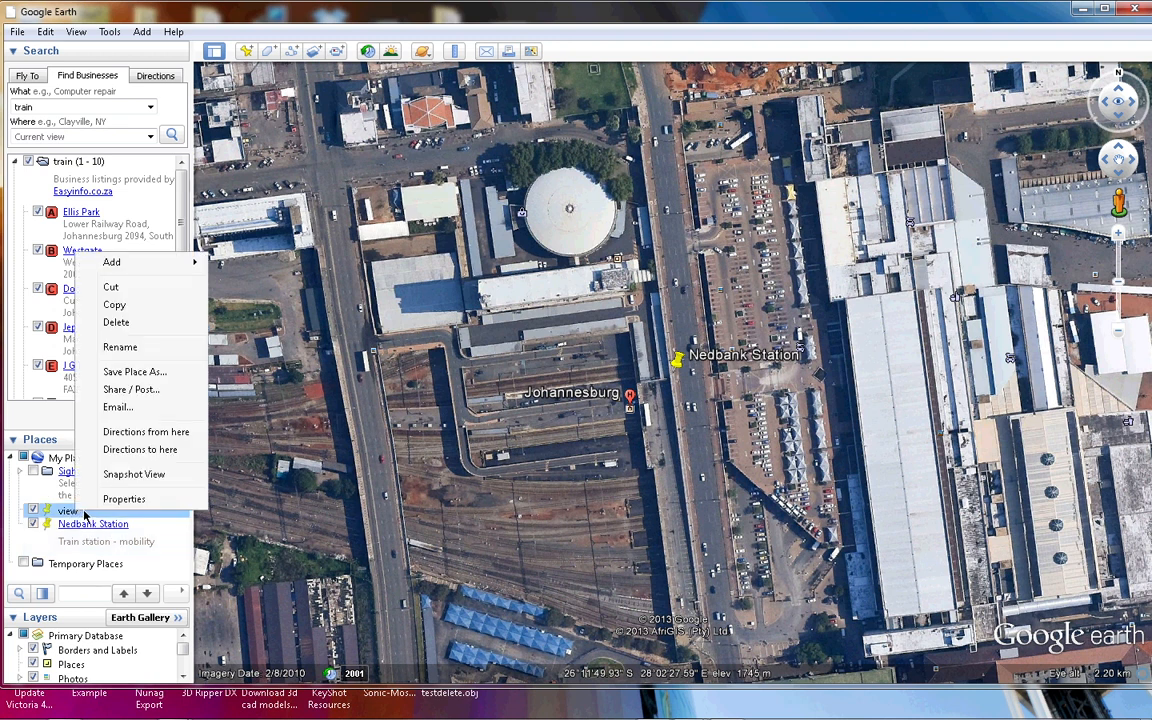
left_click(140, 322)
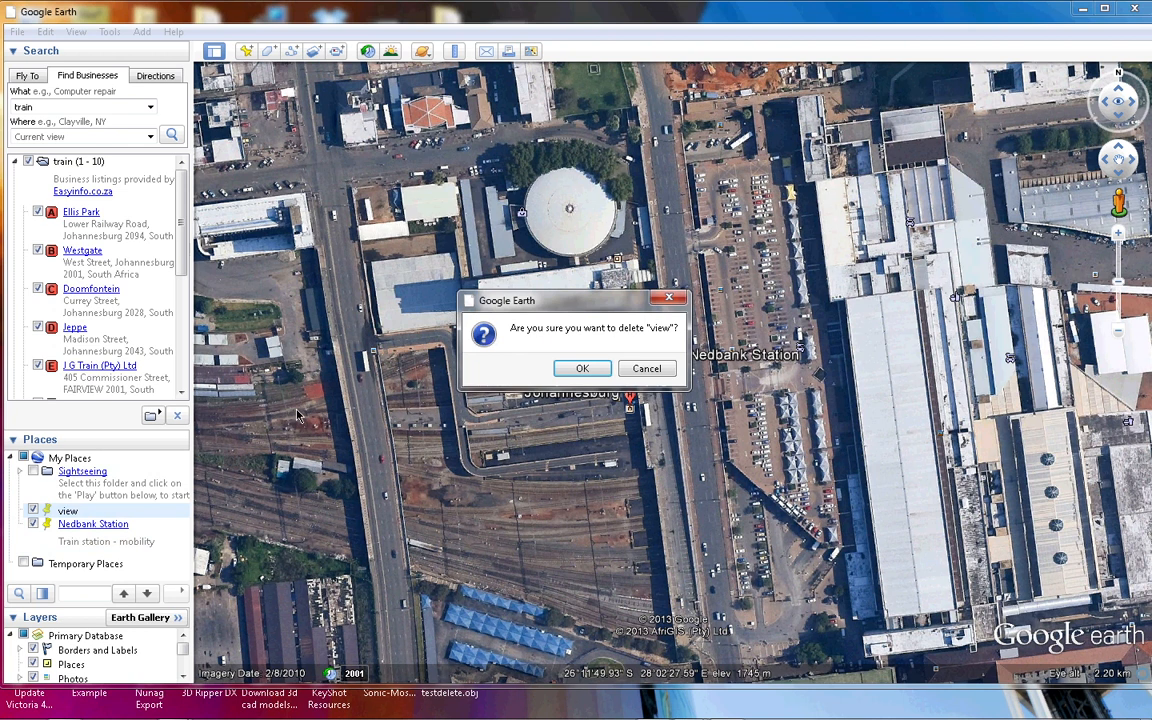
key("Return")
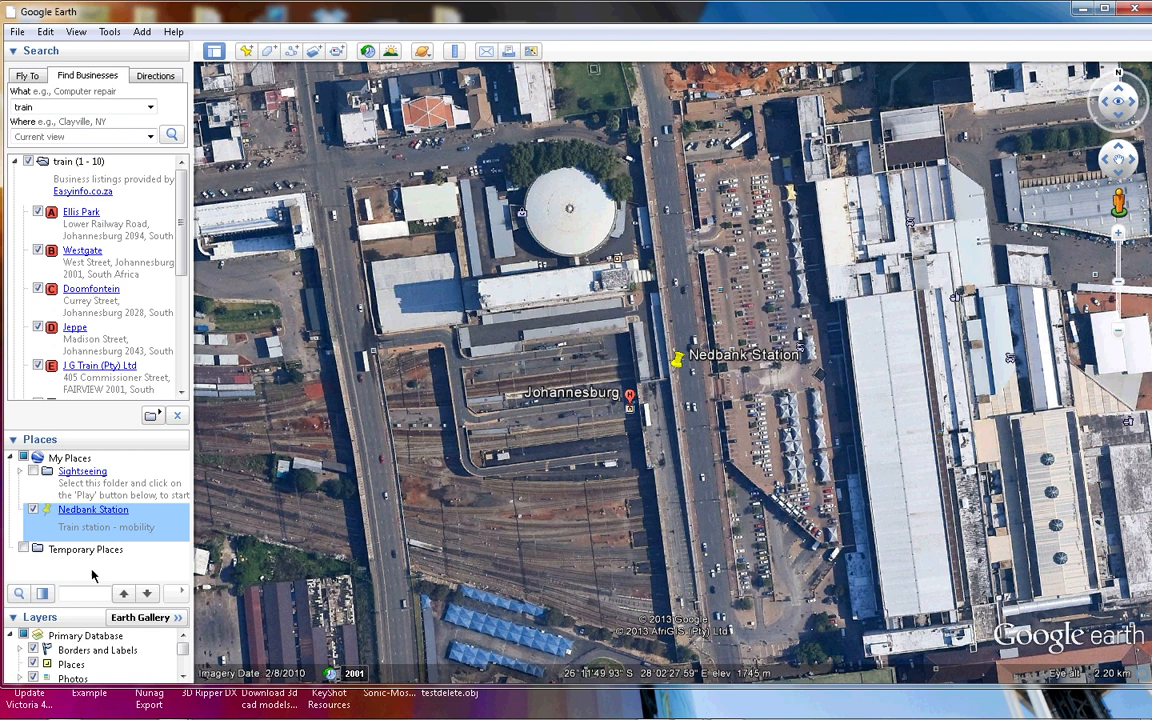
Step: Create a folder named "GAL - mobility and trade" in My Places and move the Nedbank Station placemark into it
right_click(124, 509)
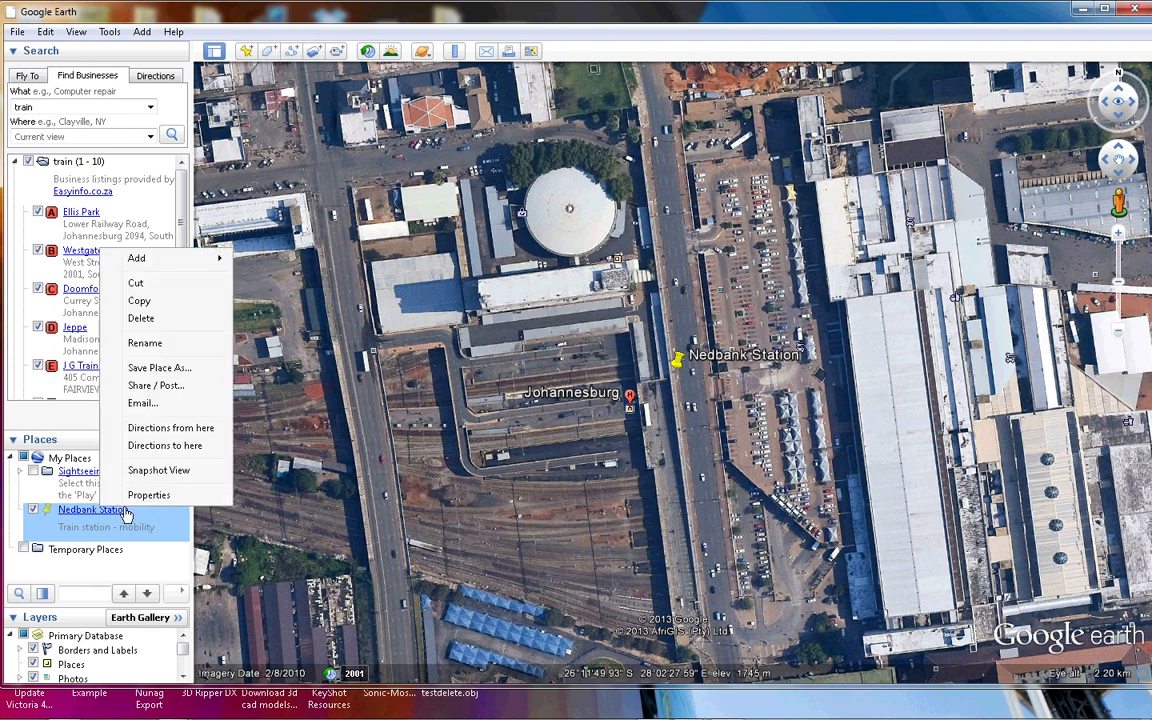
mouse_move(190, 258)
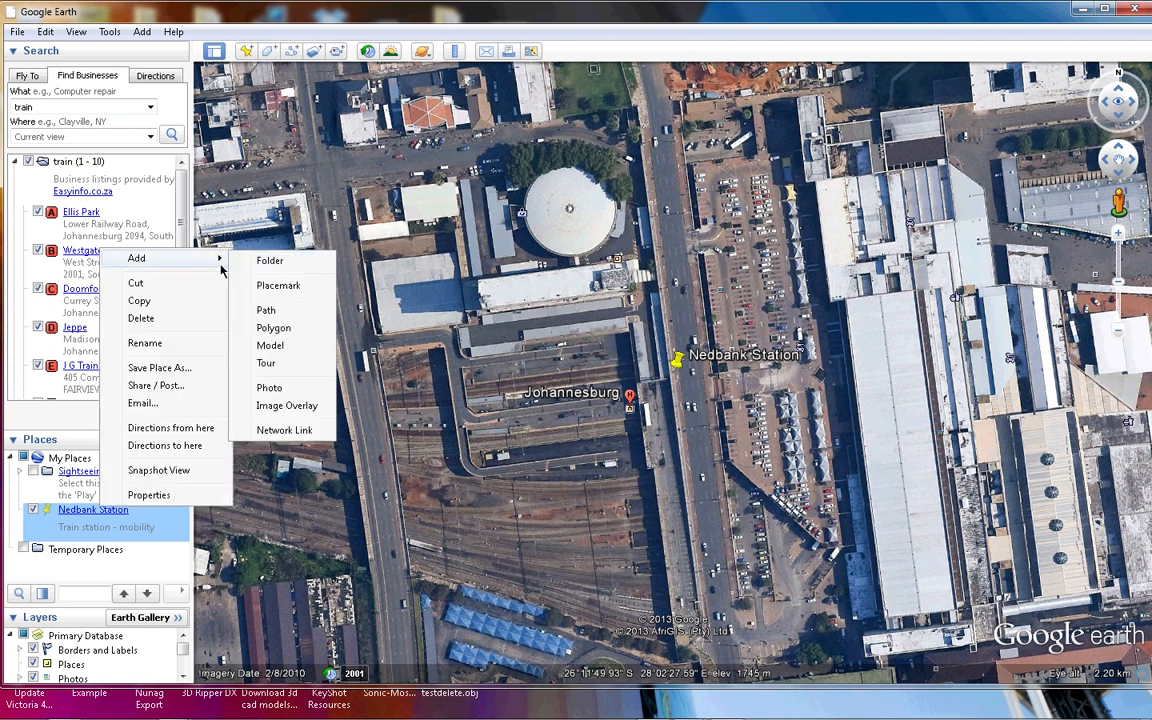
left_click(272, 262)
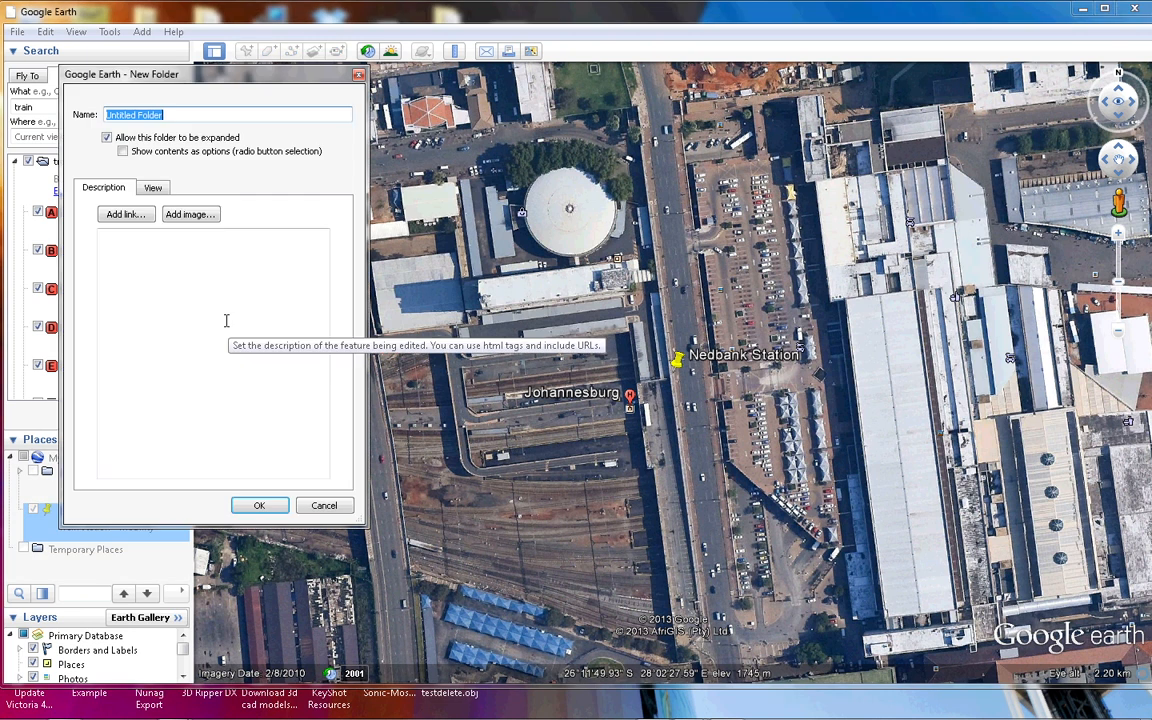
type("GAL - mobility and trade")
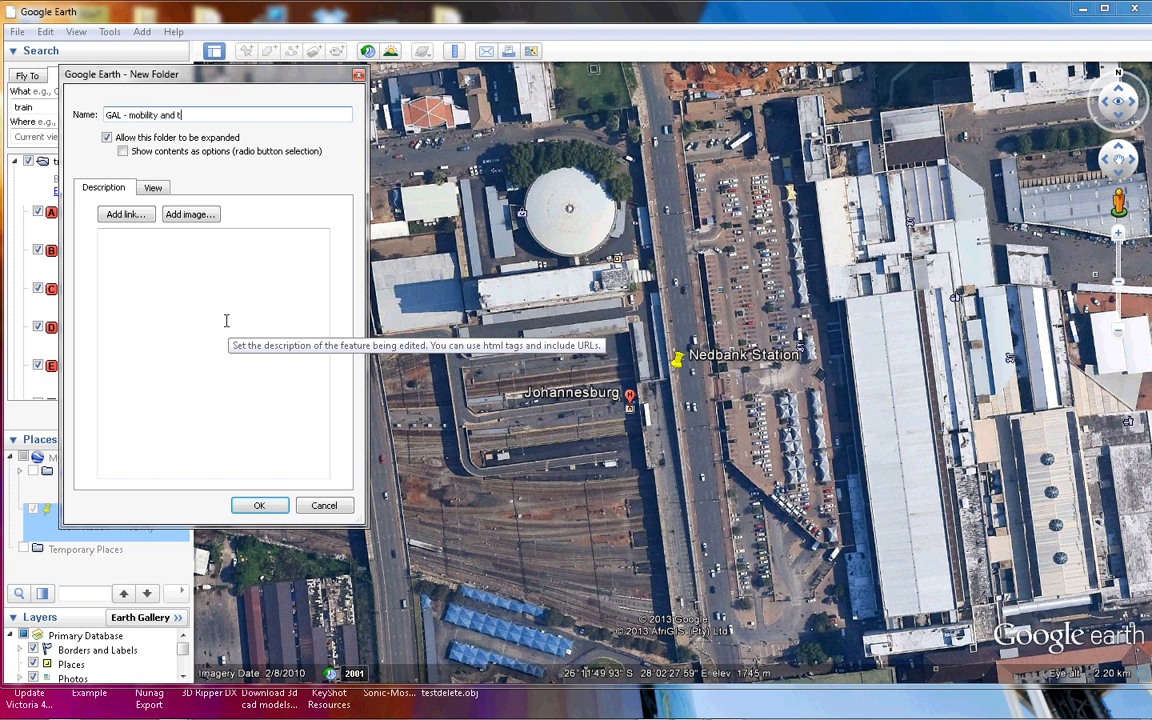
left_click(258, 505)
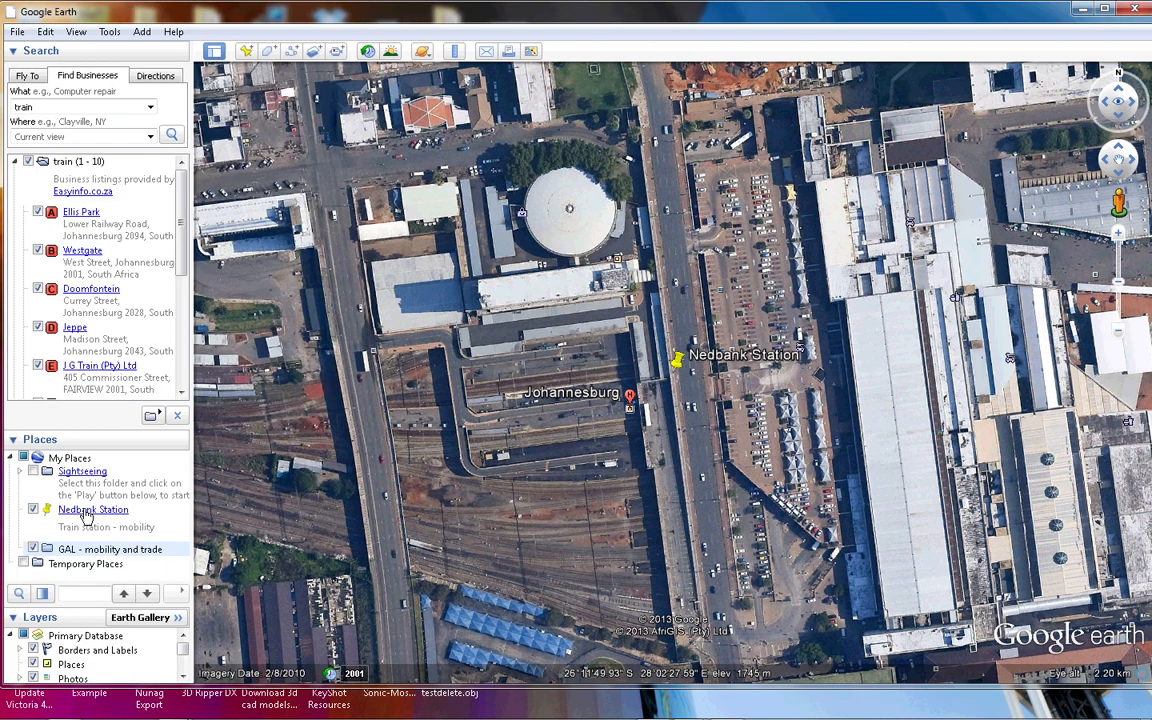
left_click_drag(86, 515, 52, 556)
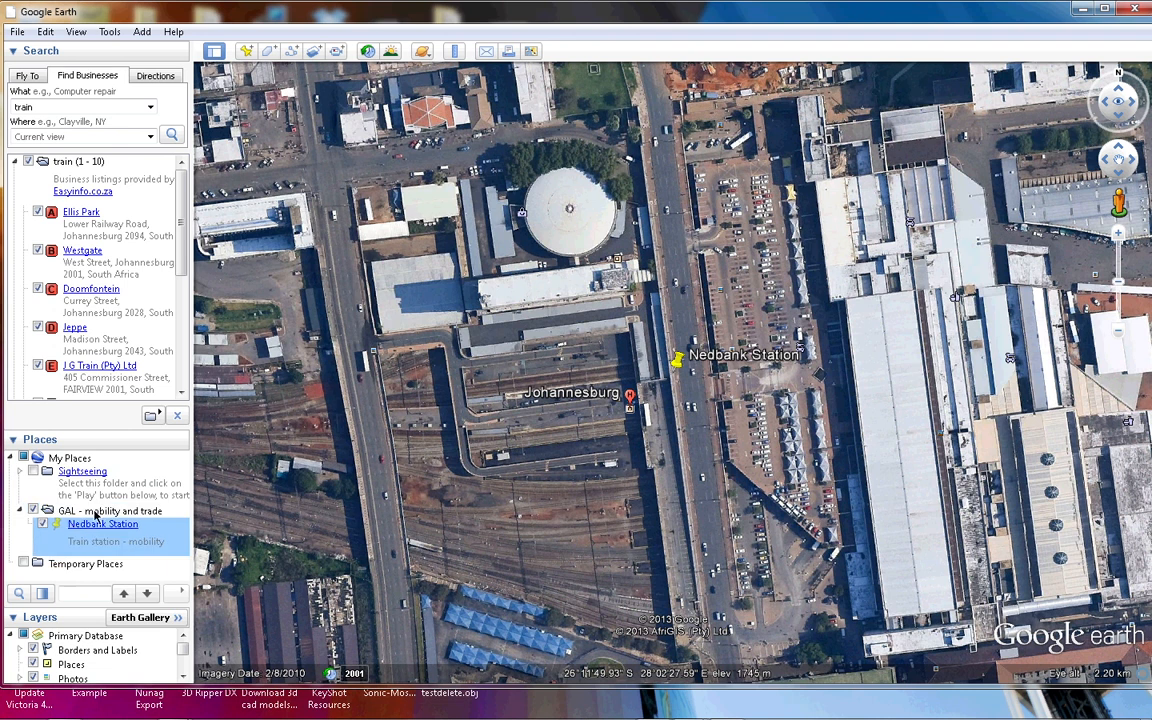
left_click(96, 512)
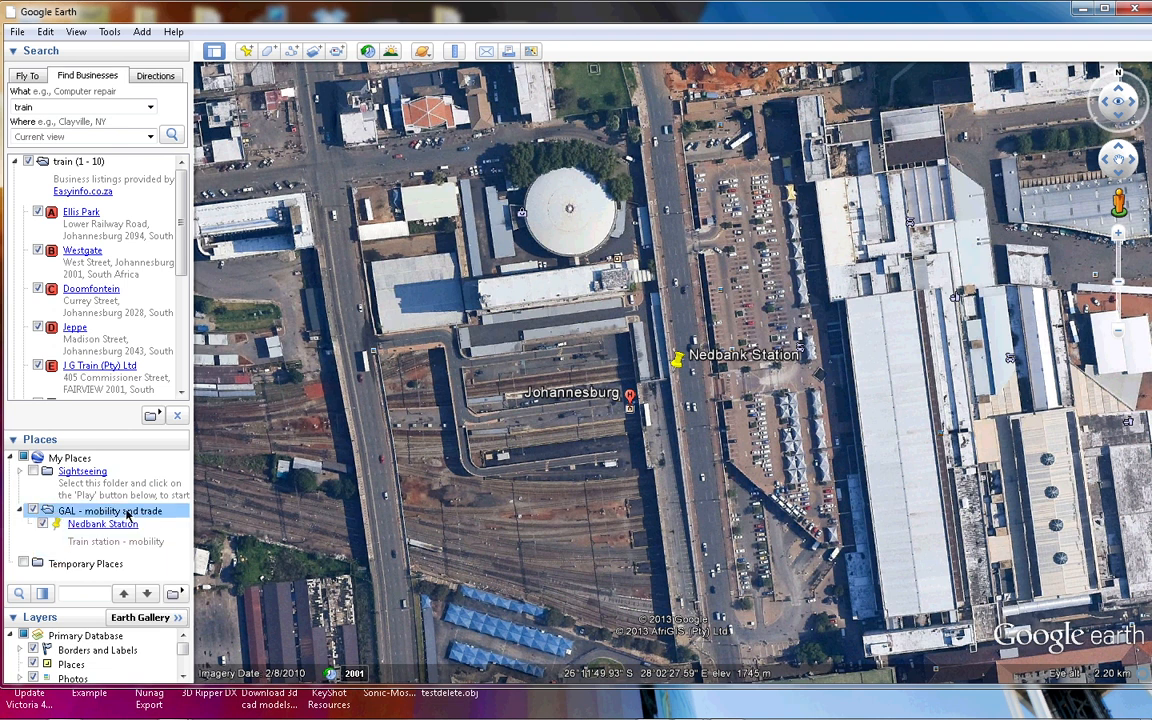
Step: Examine the Hillbrow area and the Doornfontein train station up close, and look through the list of search results
left_click_drag(665, 519, 607, 426)
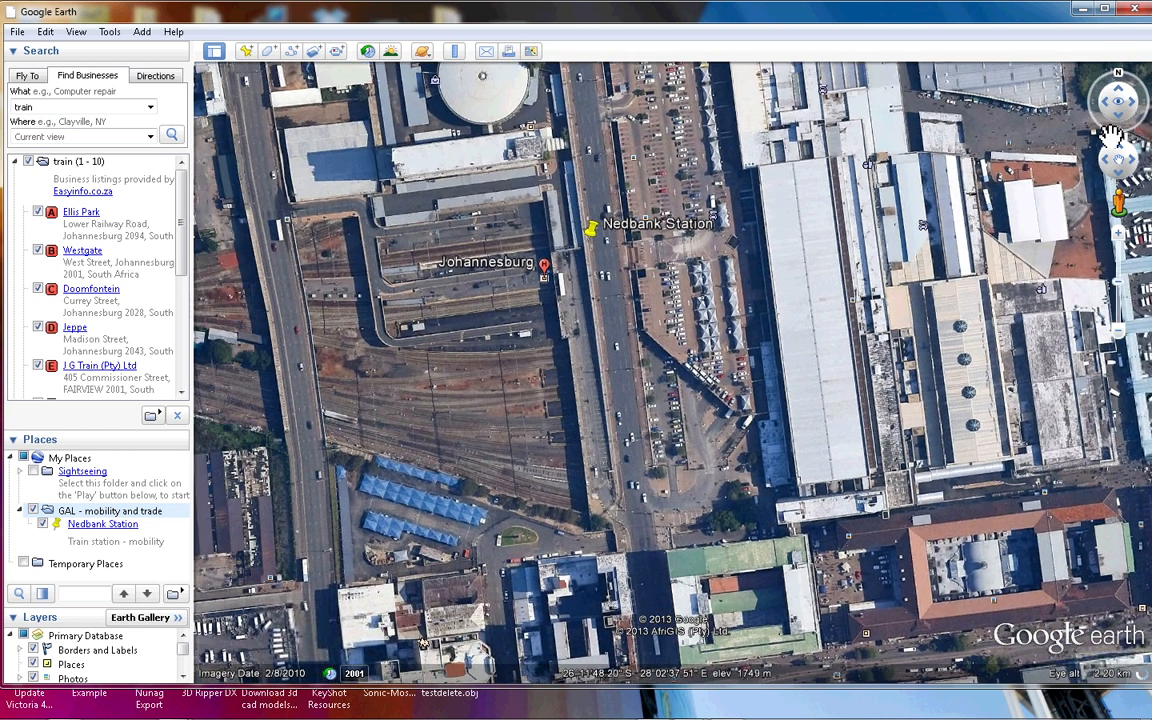
left_click(1124, 342)
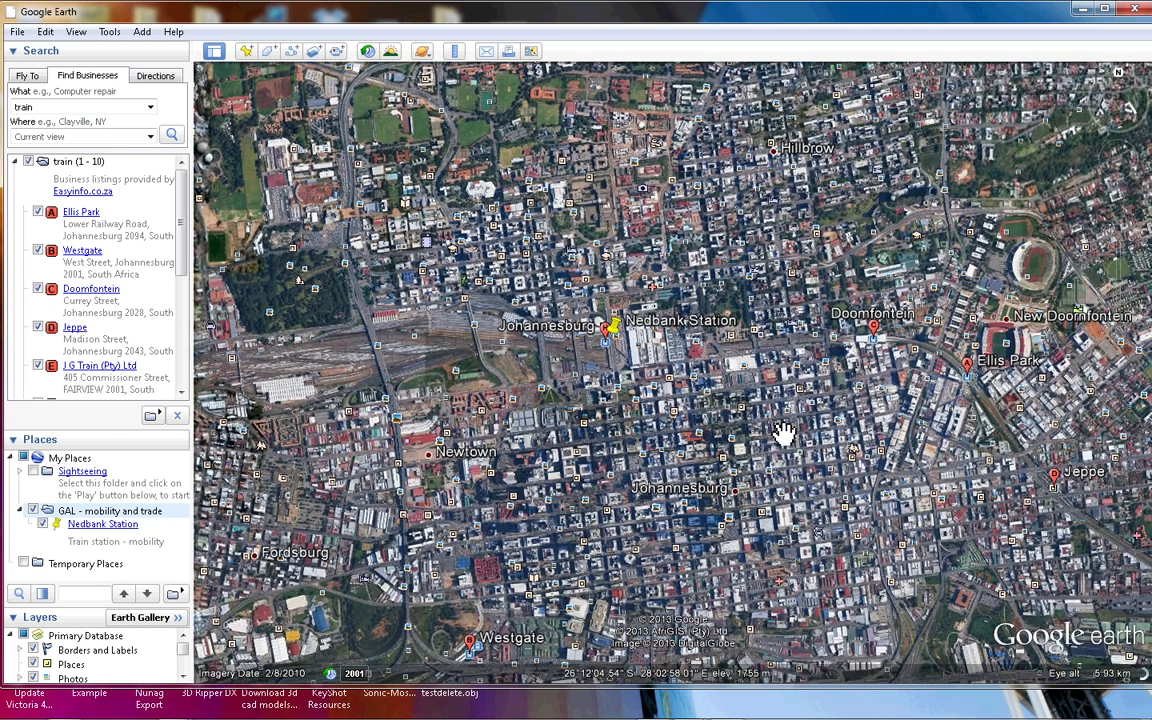
scroll(741, 188, "up", 5)
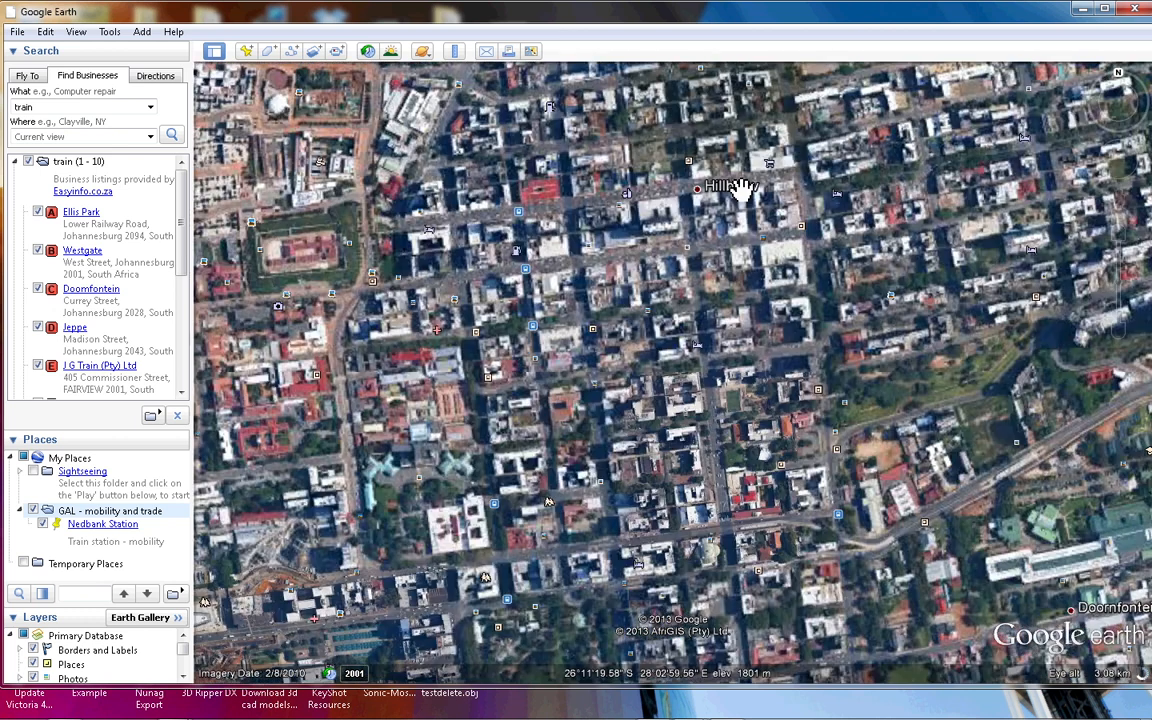
scroll(736, 190, "up", 2)
scroll(725, 190, "down", 1)
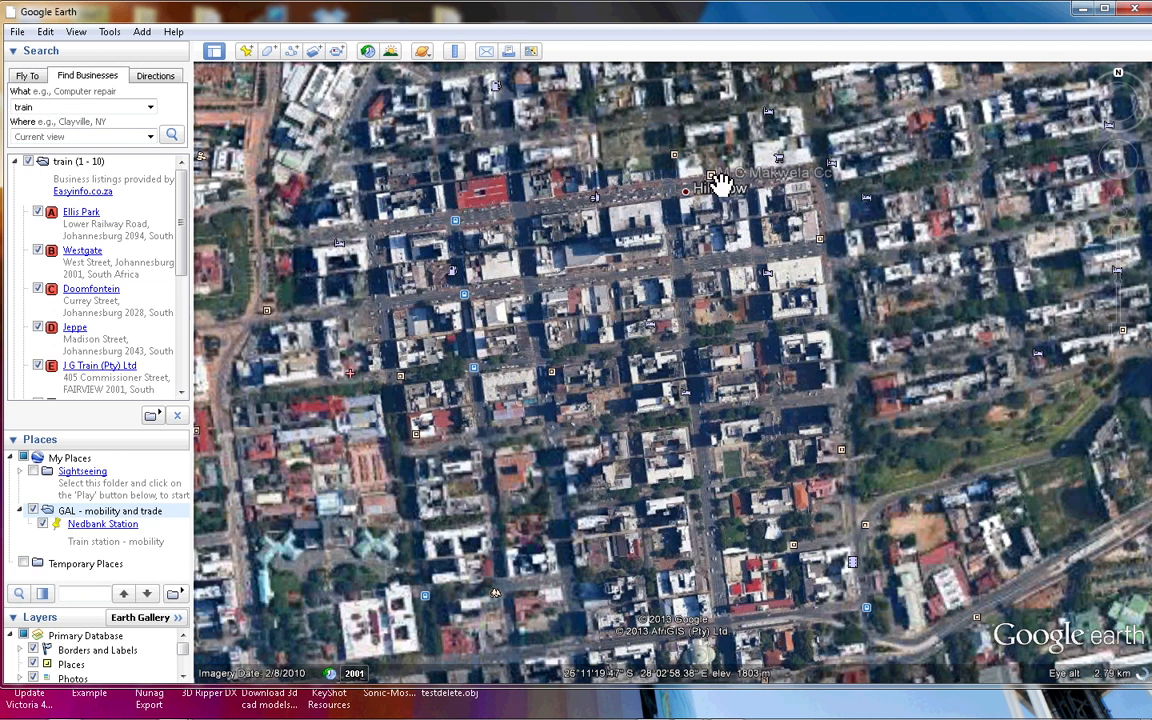
scroll(676, 160, "down", 2)
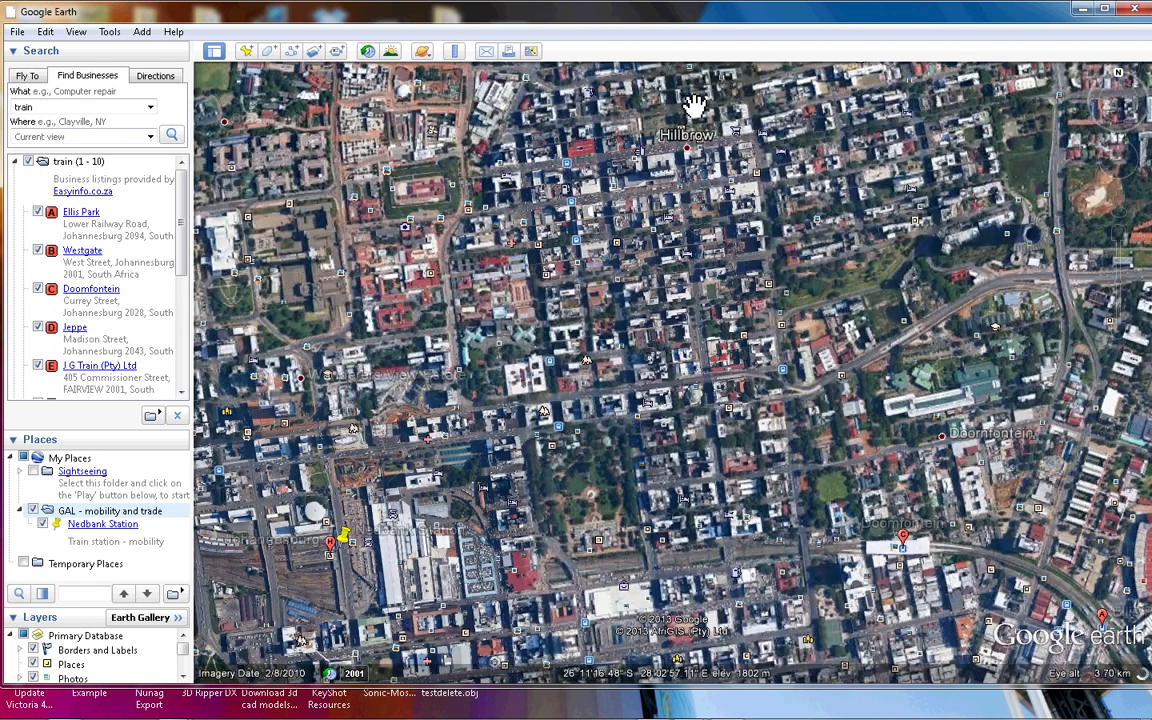
scroll(694, 104, "down", 3)
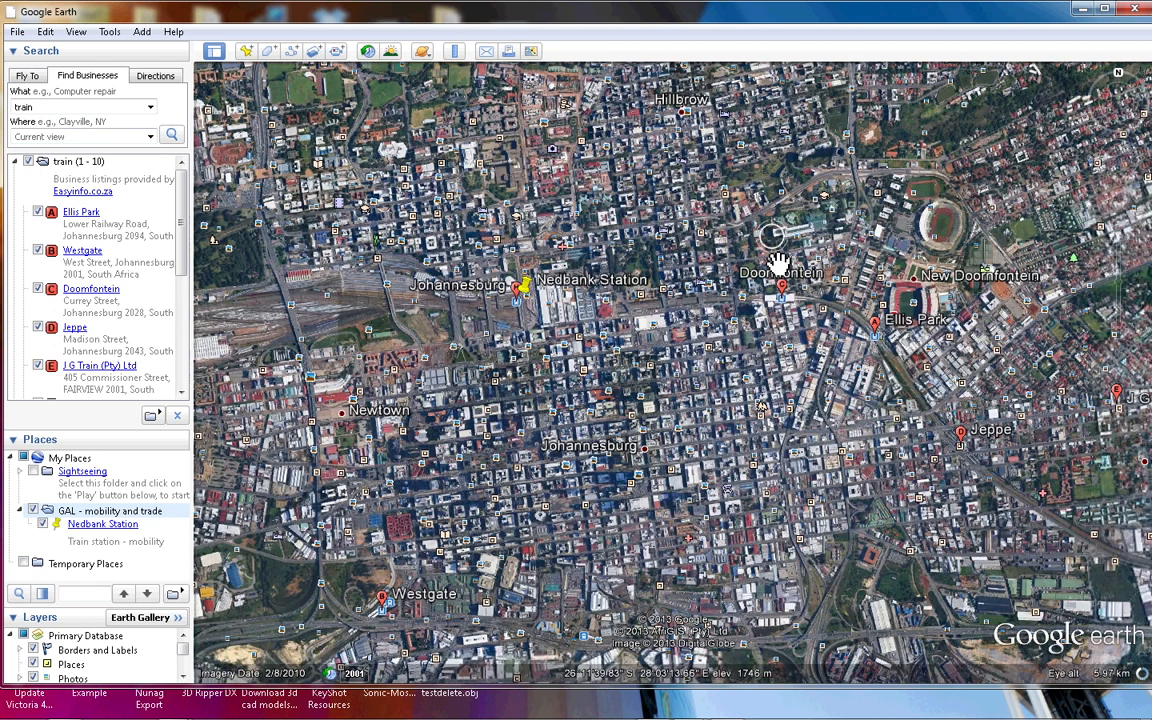
scroll(778, 265, "up", 3)
scroll(707, 374, "up", 2)
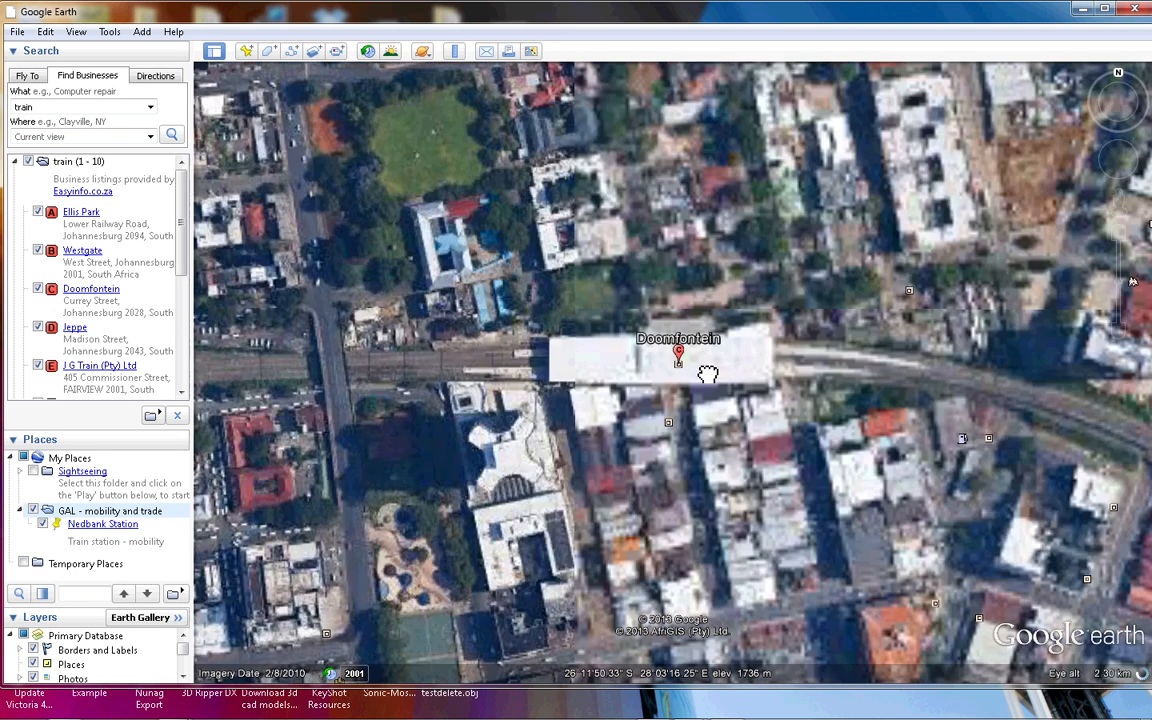
scroll(690, 372, "up", 1)
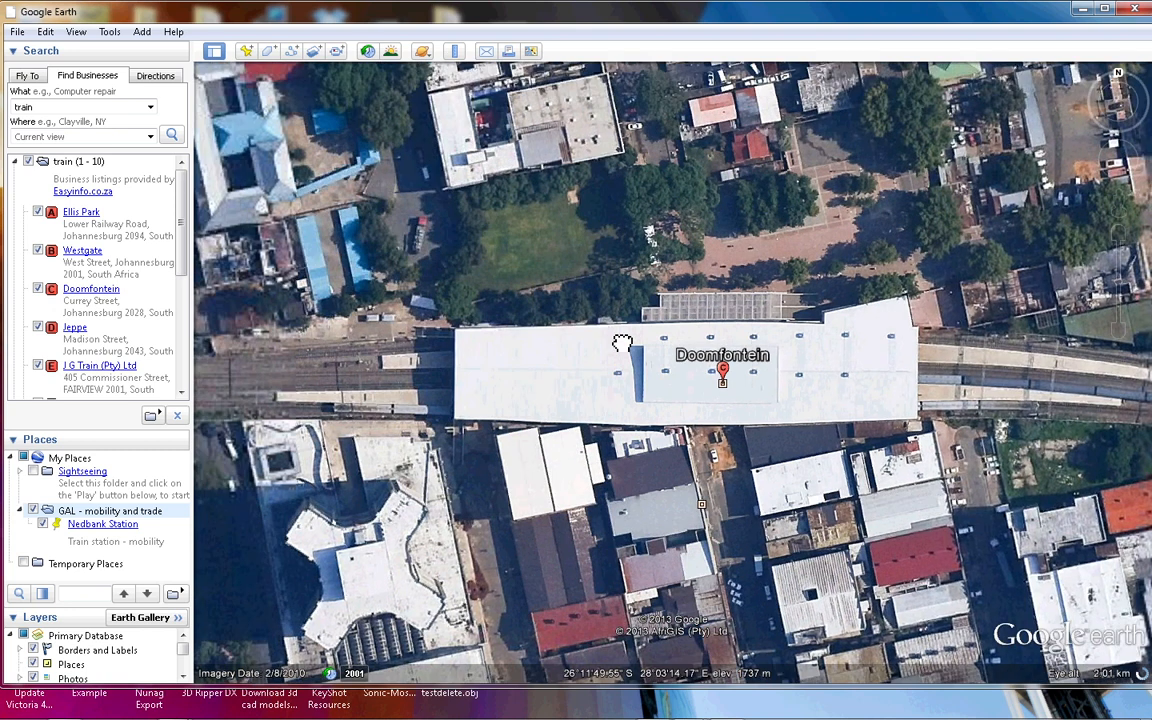
scroll(167, 300, "down", 5)
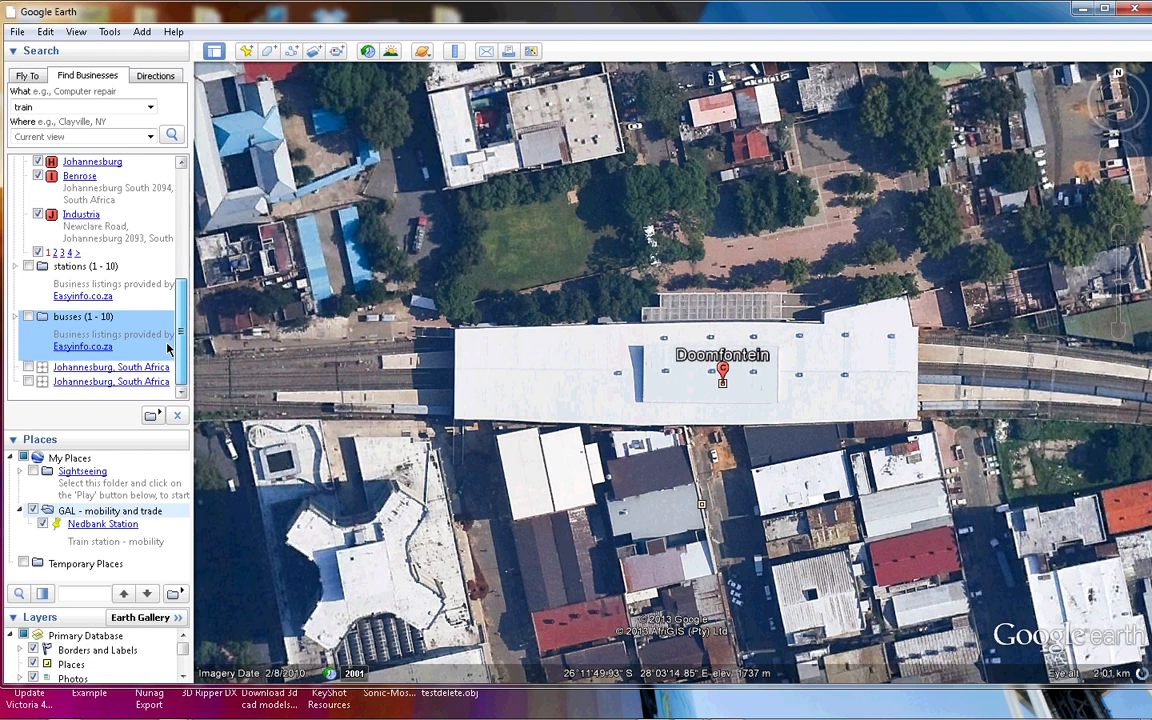
left_click_drag(181, 345, 183, 177)
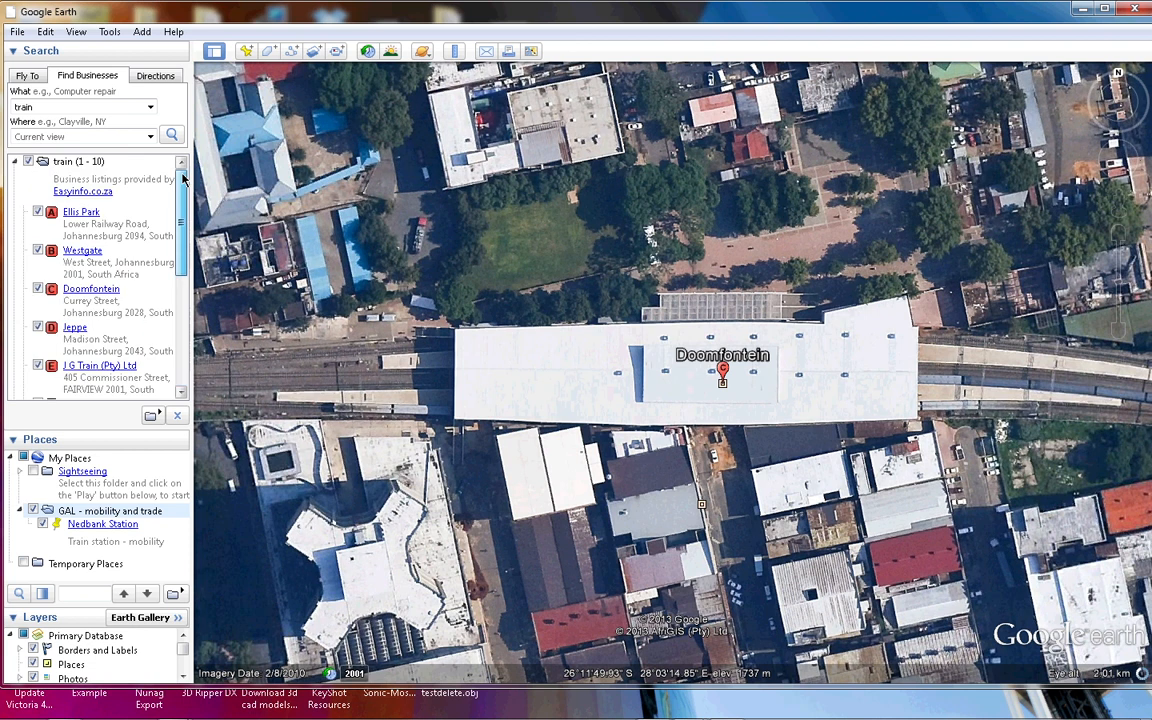
Step: Add the Doornfontein train station search result to the "GAL - mobility and trade" folder
left_click(90, 296)
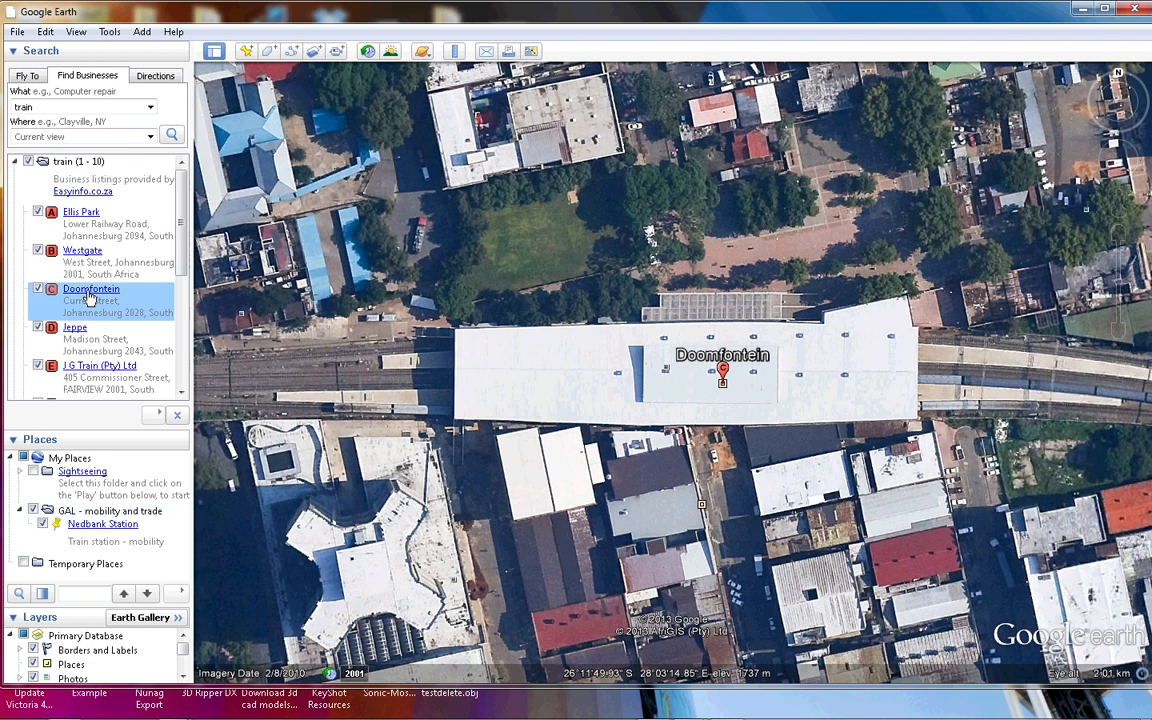
left_click_drag(90, 296, 173, 518)
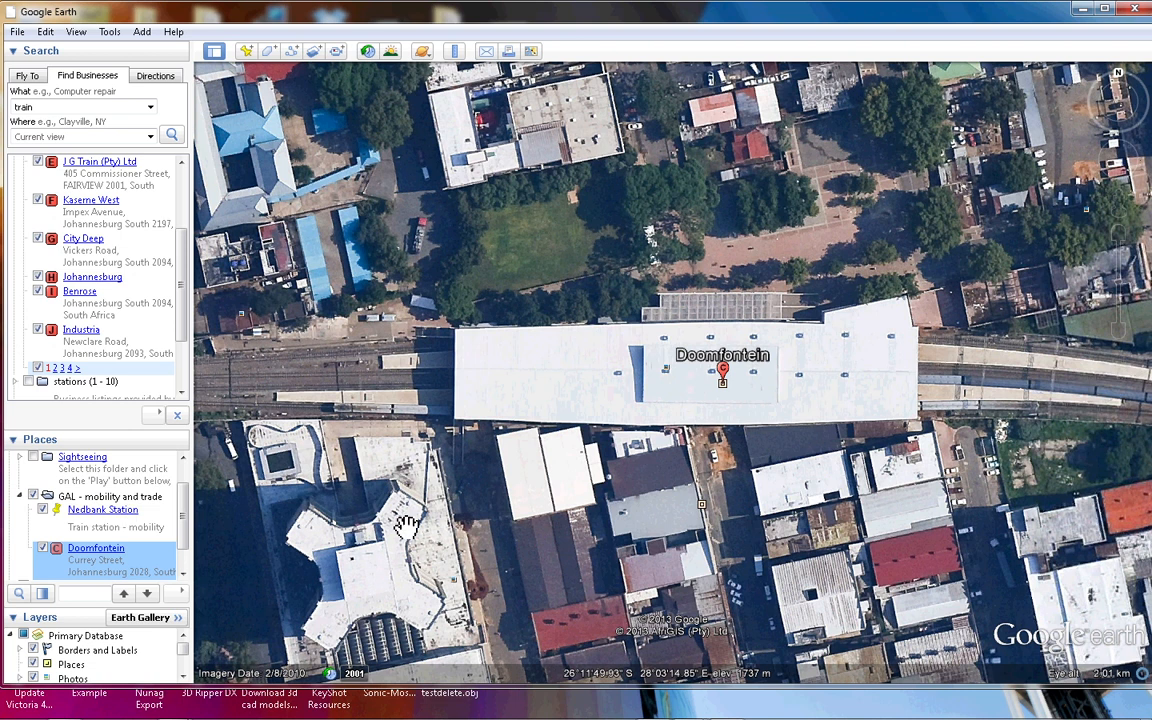
scroll(248, 545, "down", 5)
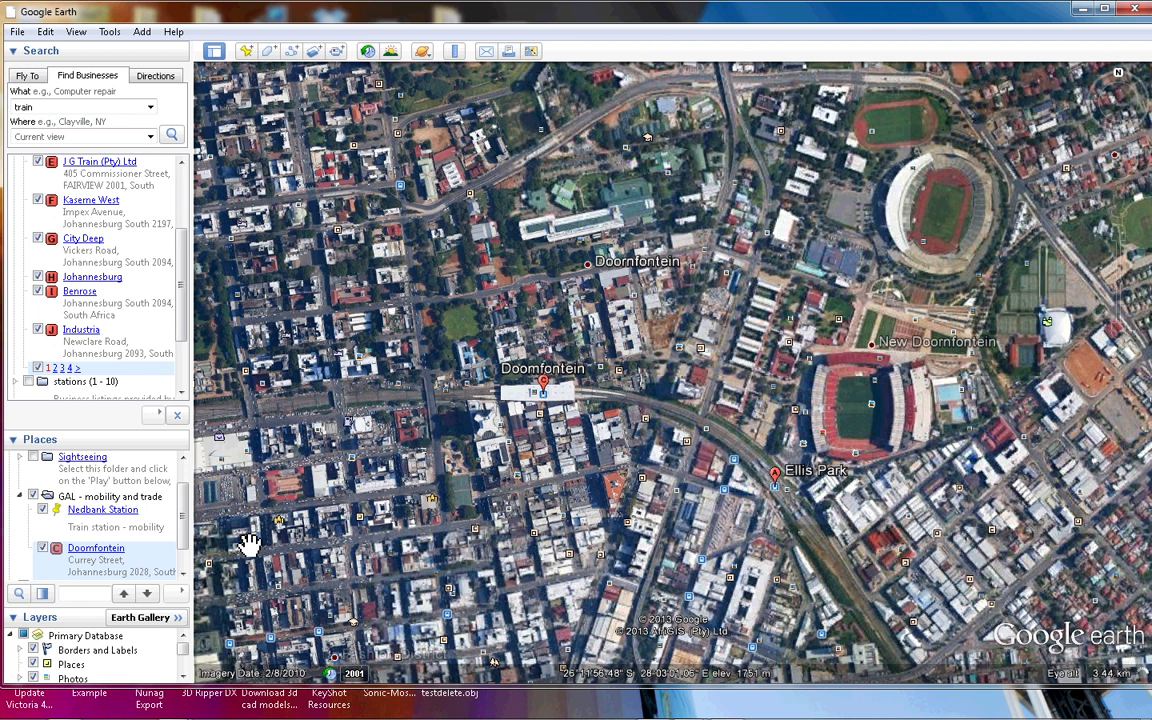
left_click(115, 532)
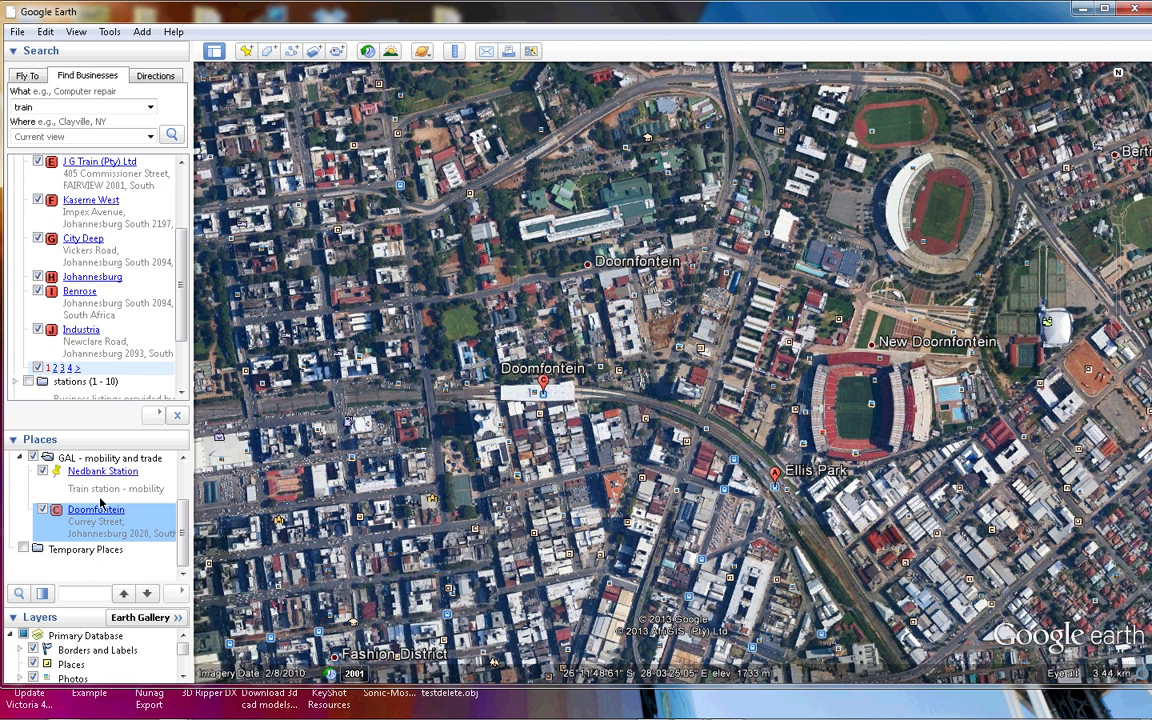
Step: Examine the map of central Johannesburg around the Fashion District and the surrounding train stations
left_click_drag(576, 508, 688, 300)
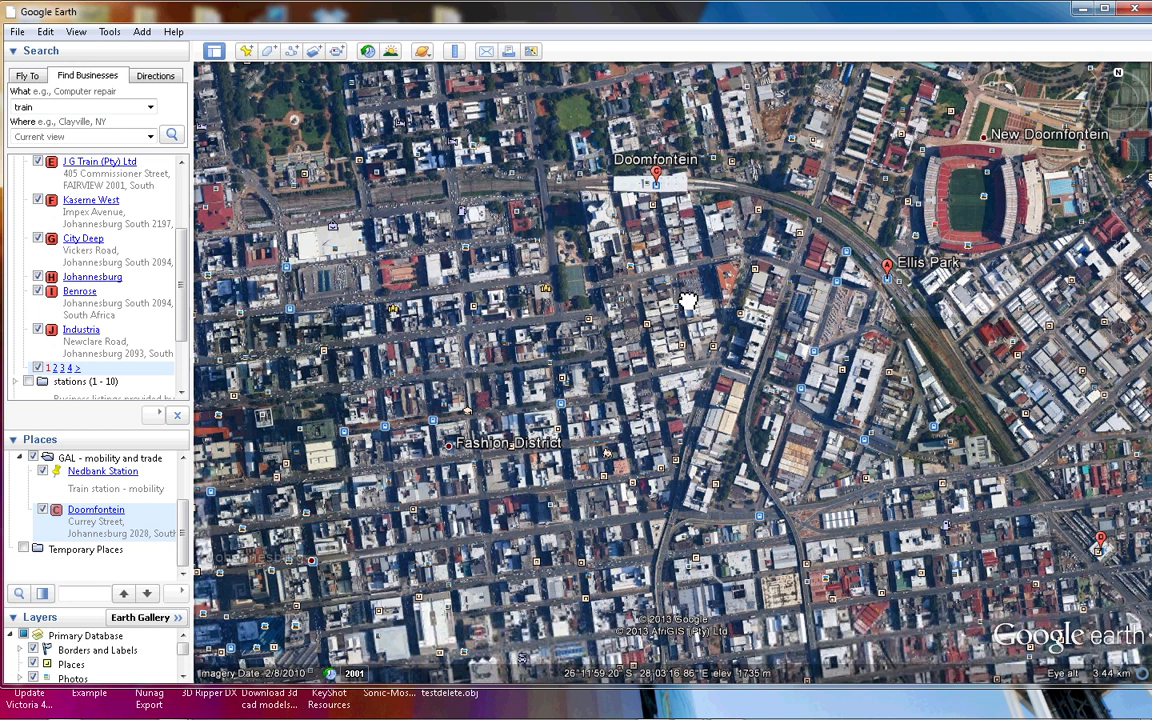
scroll(688, 300, "down", 2)
scroll(688, 290, "down", 2)
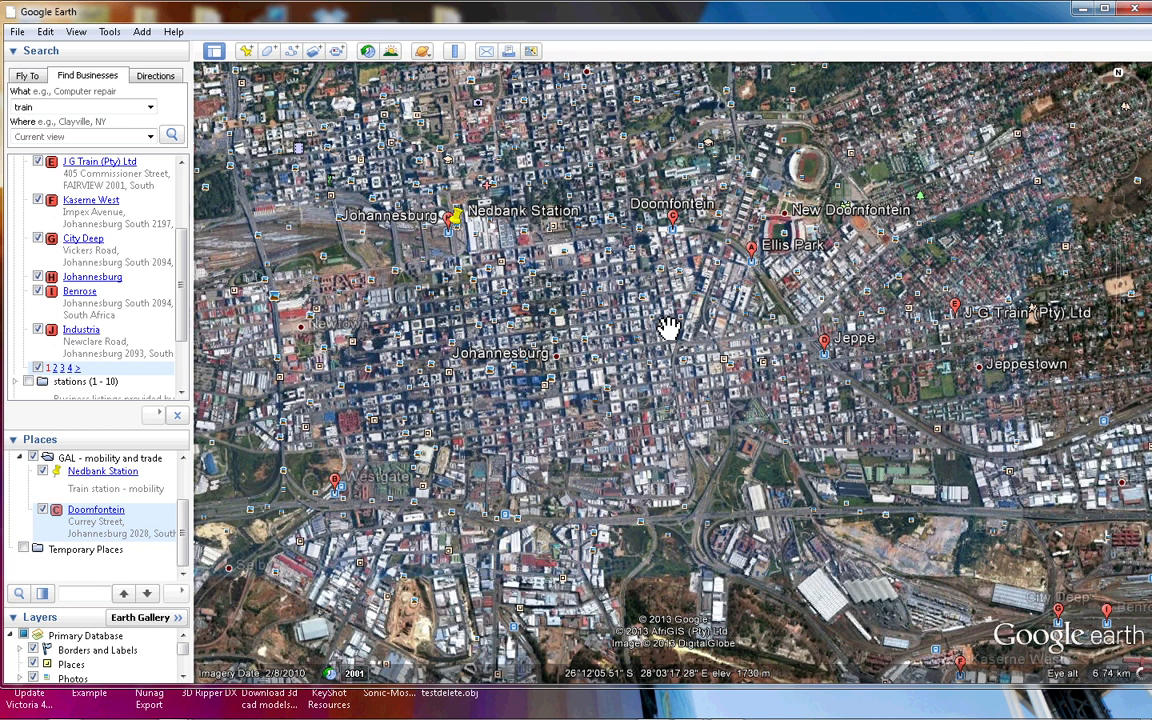
scroll(668, 328, "up", 3)
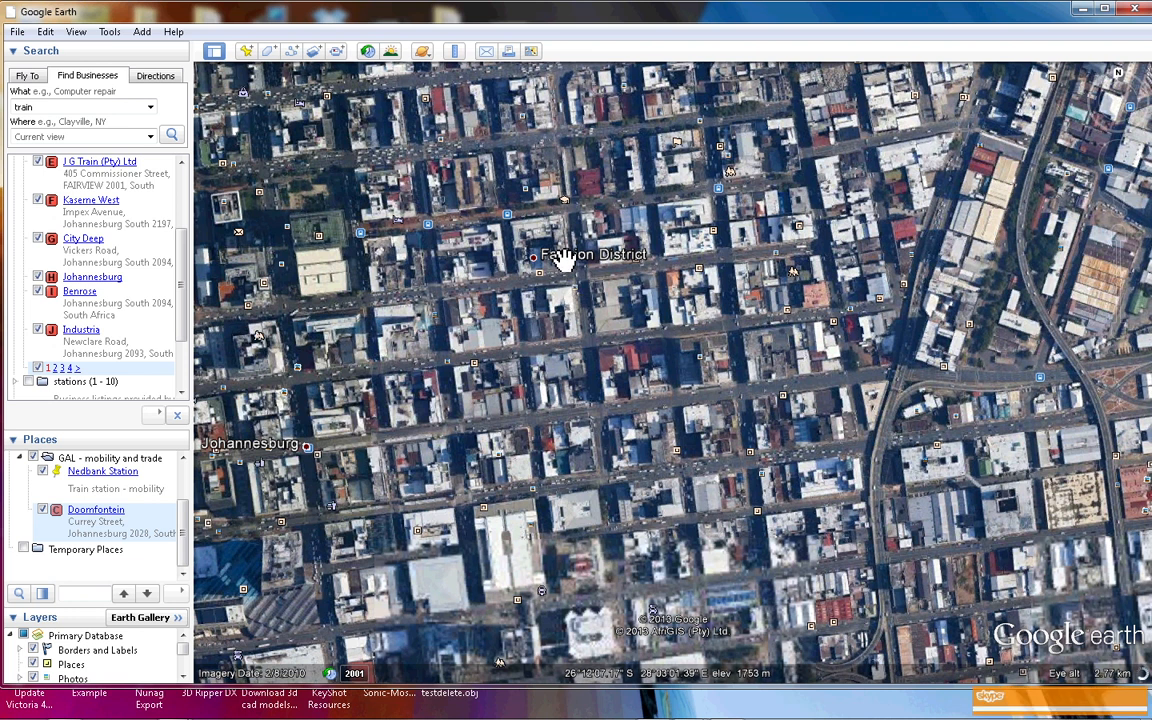
left_click_drag(563, 260, 573, 328)
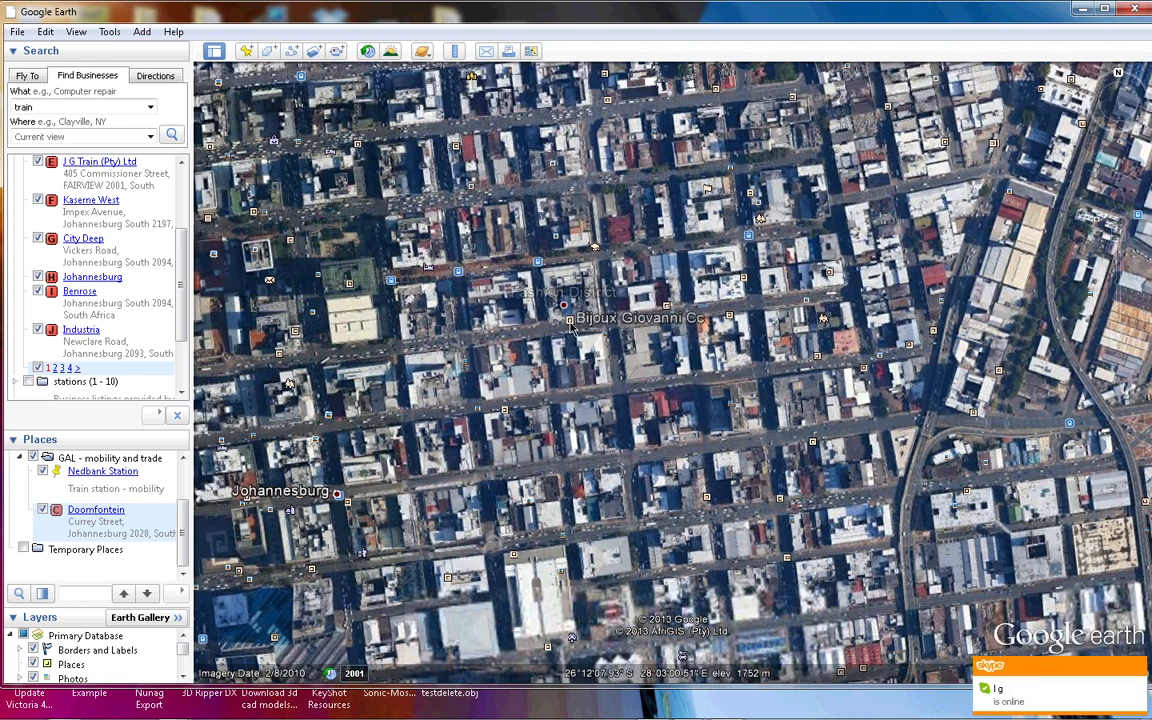
scroll(697, 330, "down", 3)
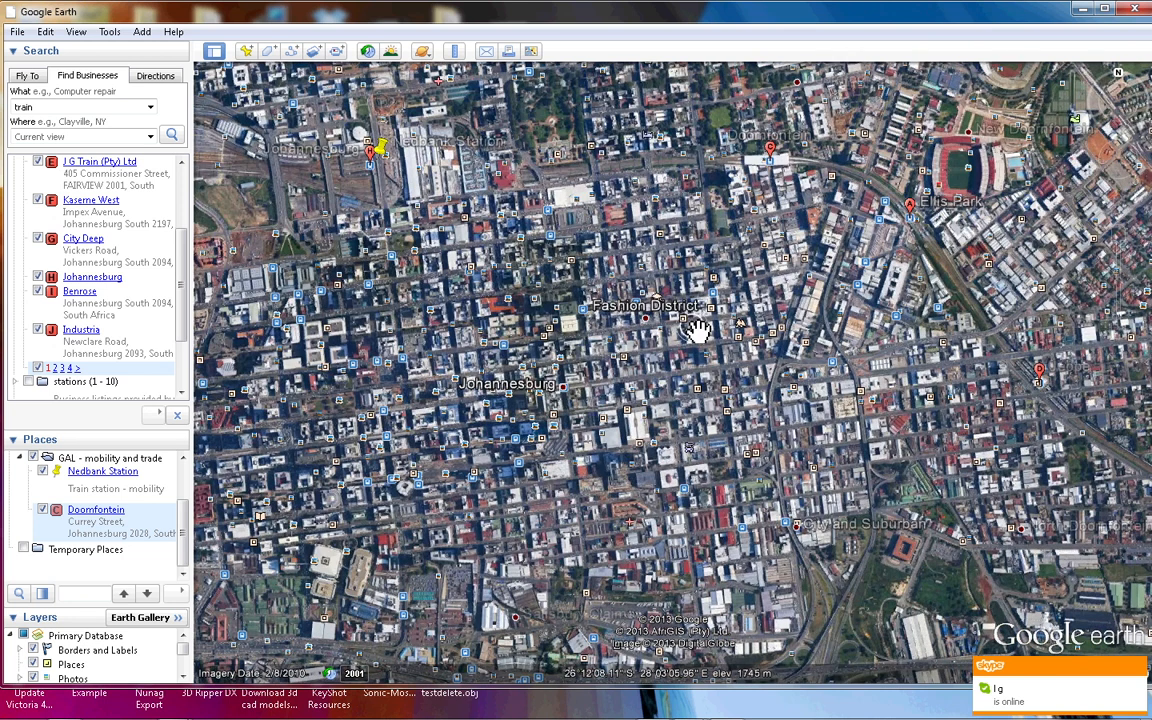
scroll(830, 422, "down", 3)
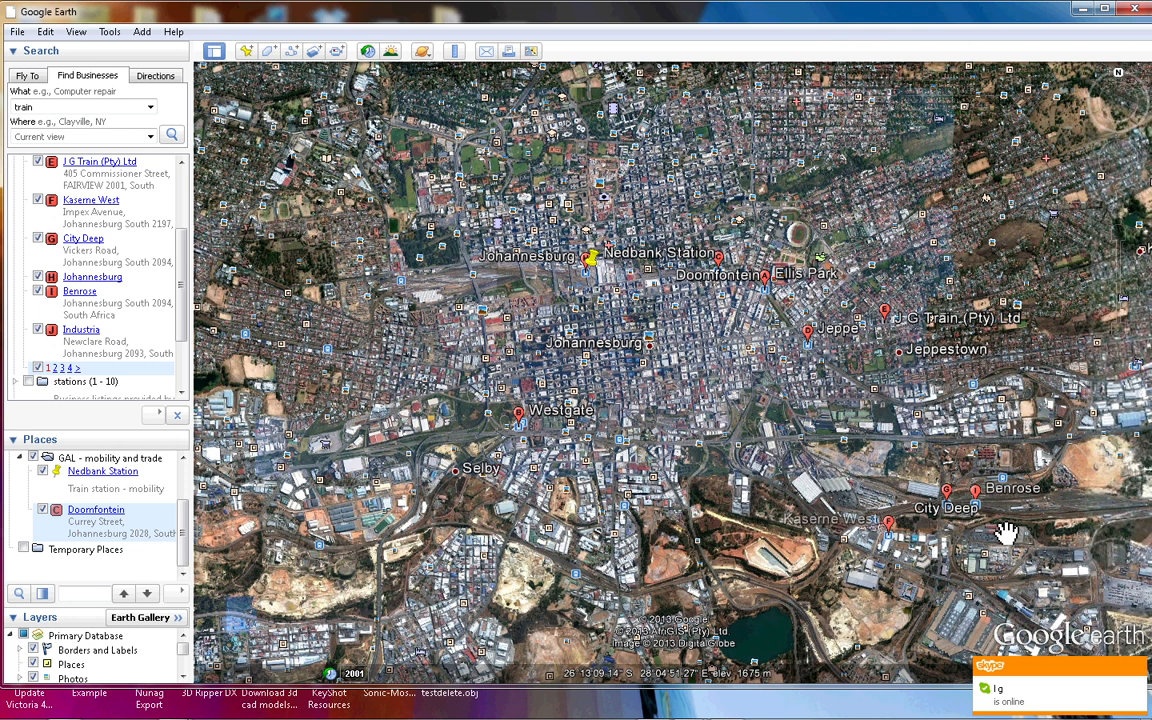
Step: Examine the City Deep train station and its rail yards up close, and look through the train search results
scroll(1005, 533, "up", 5)
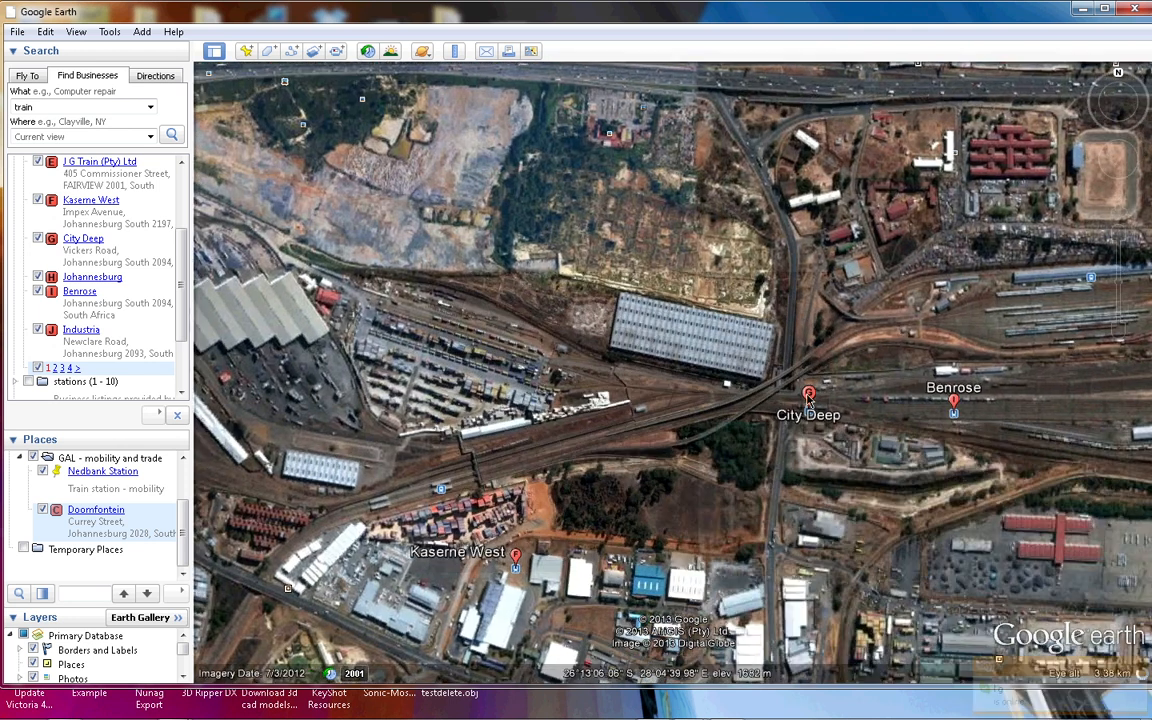
scroll(808, 400, "up", 3)
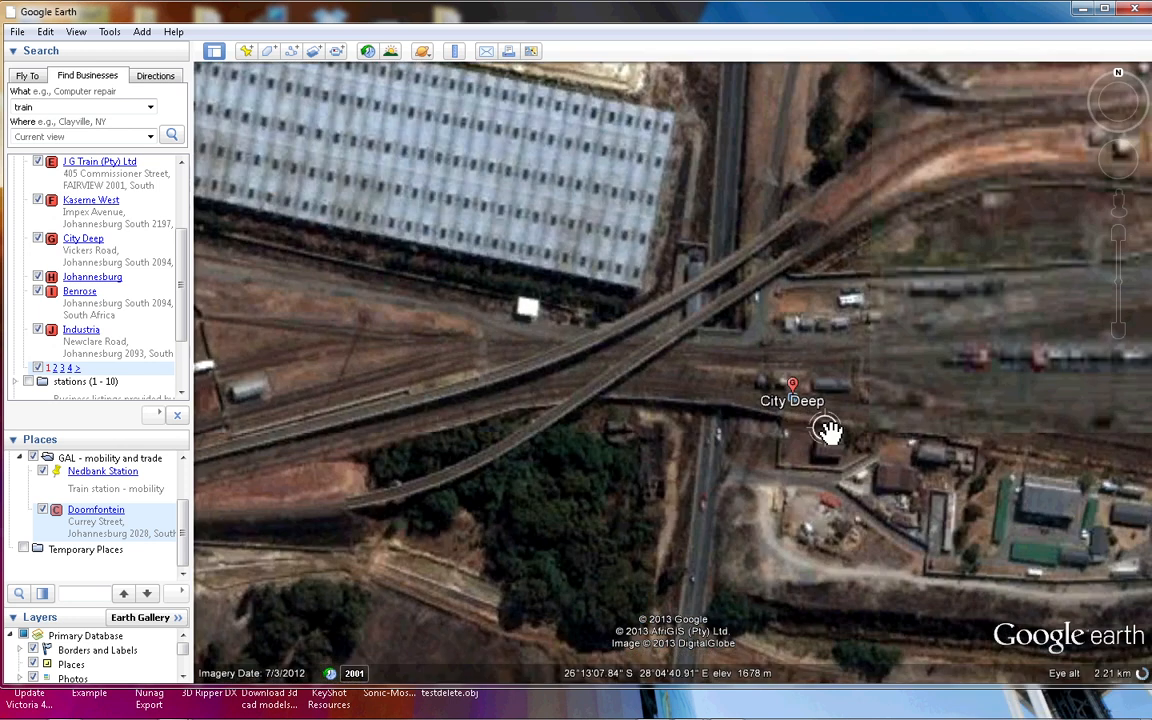
scroll(826, 430, "up", 3)
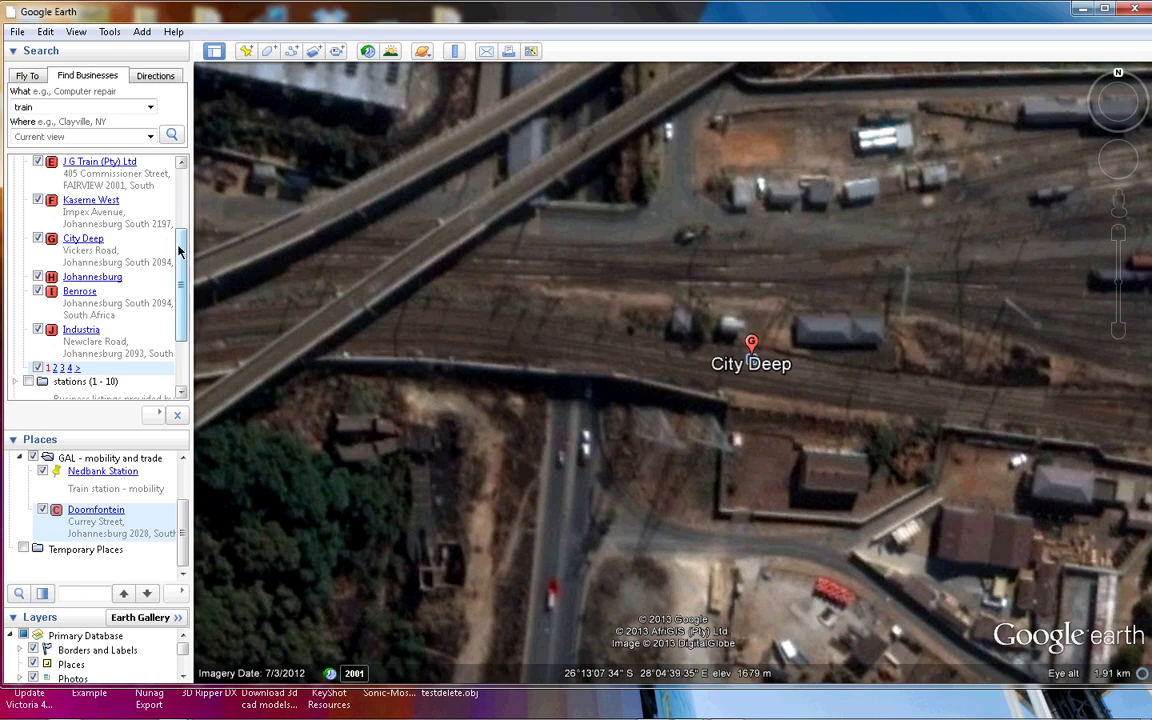
scroll(177, 215, "up", 2)
scroll(164, 247, "down", 1)
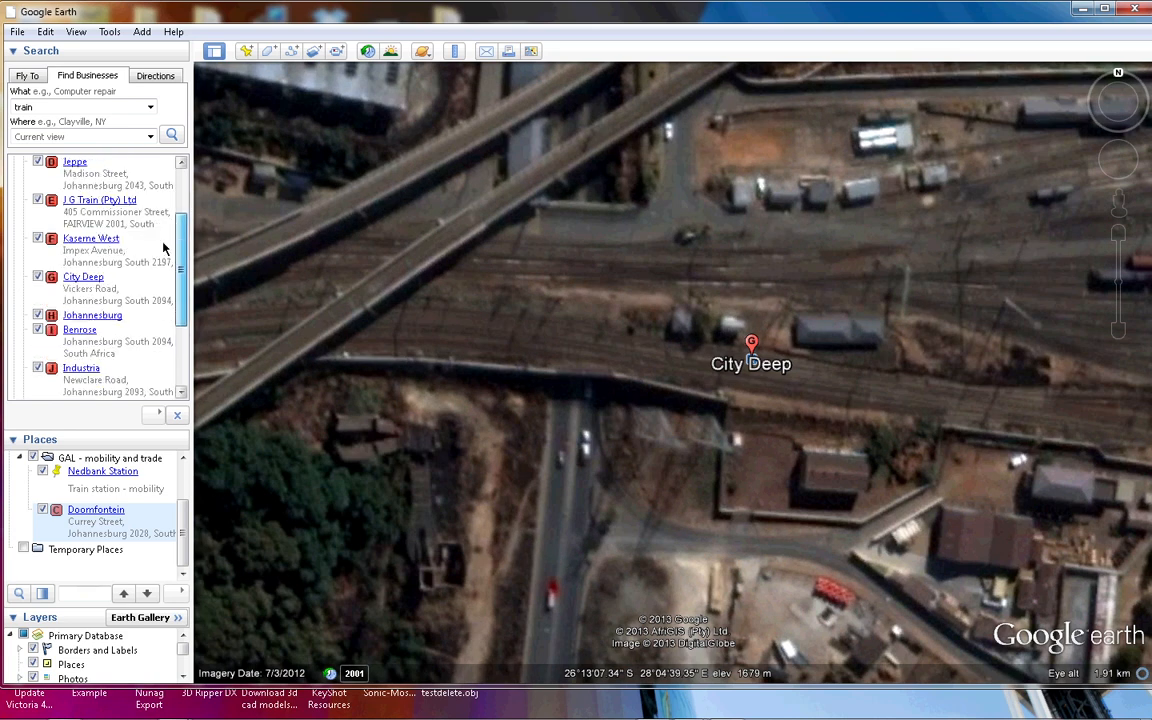
scroll(164, 250, "down", 2)
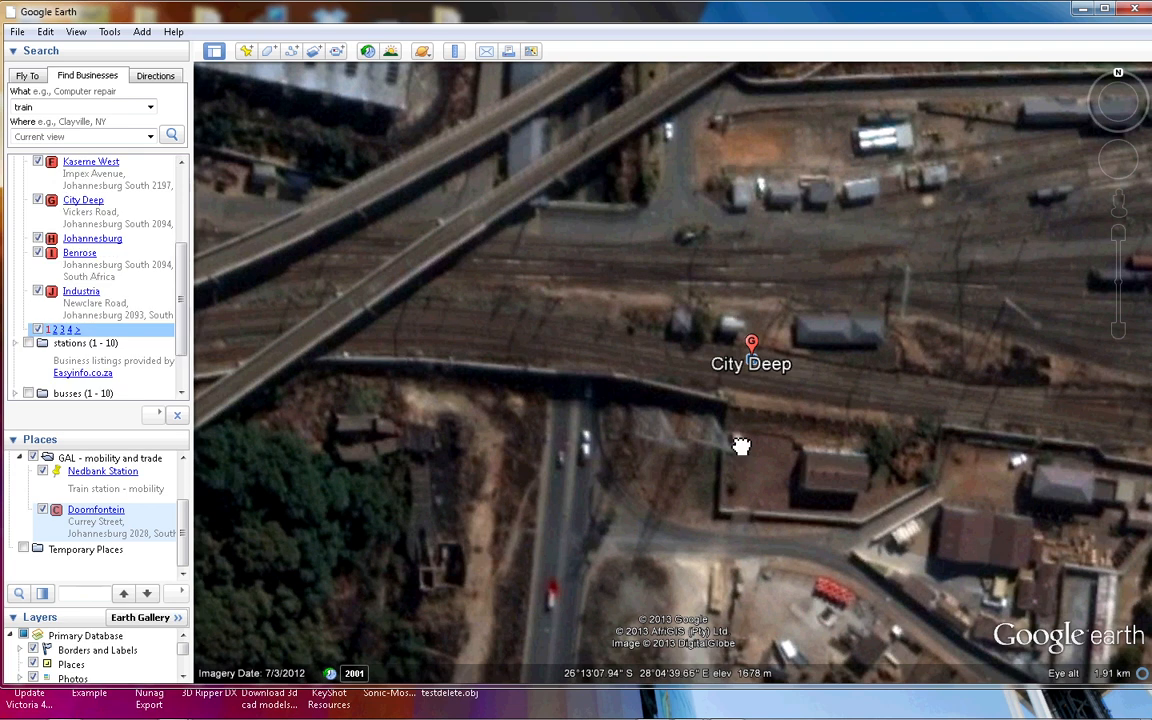
left_click_drag(740, 446, 963, 418)
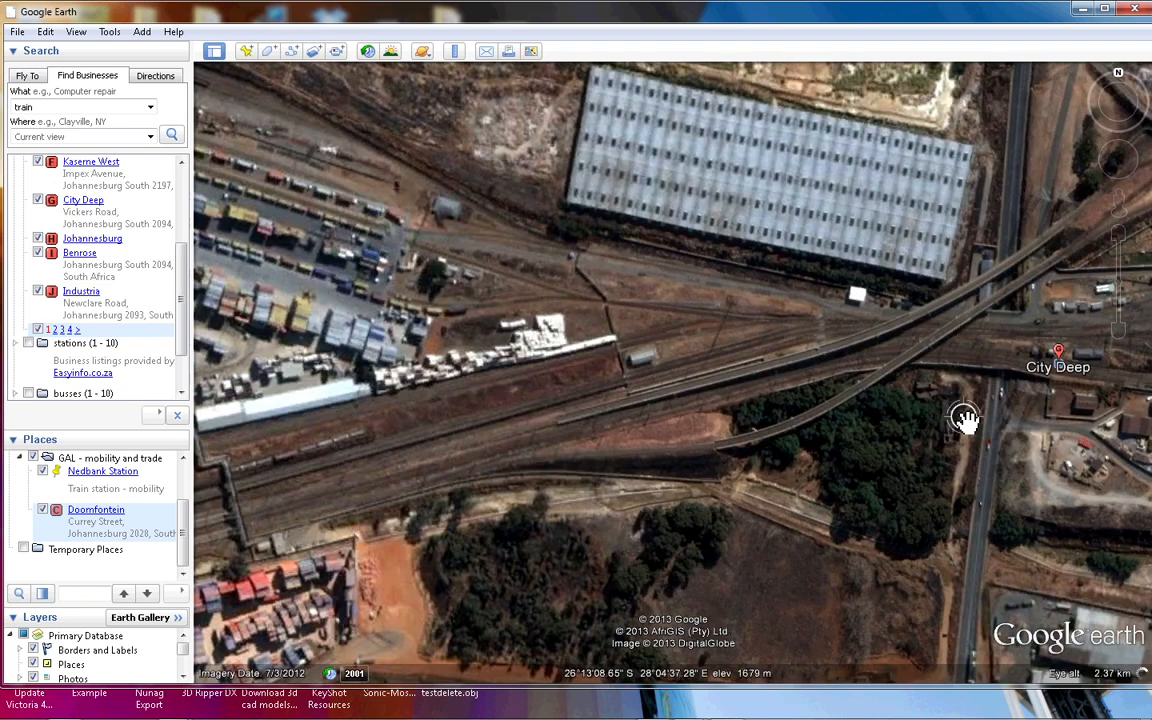
scroll(963, 418, "down", 3)
scroll(960, 423, "down", 3)
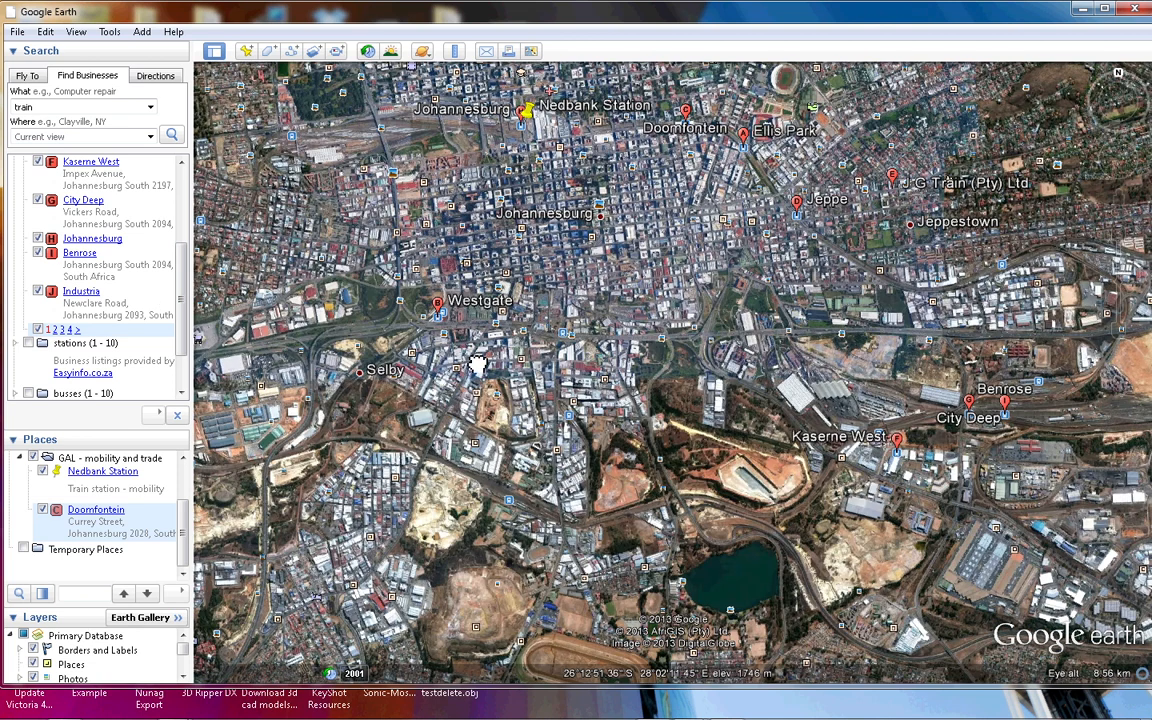
left_click_drag(478, 366, 845, 277)
scroll(808, 190, "up", 3)
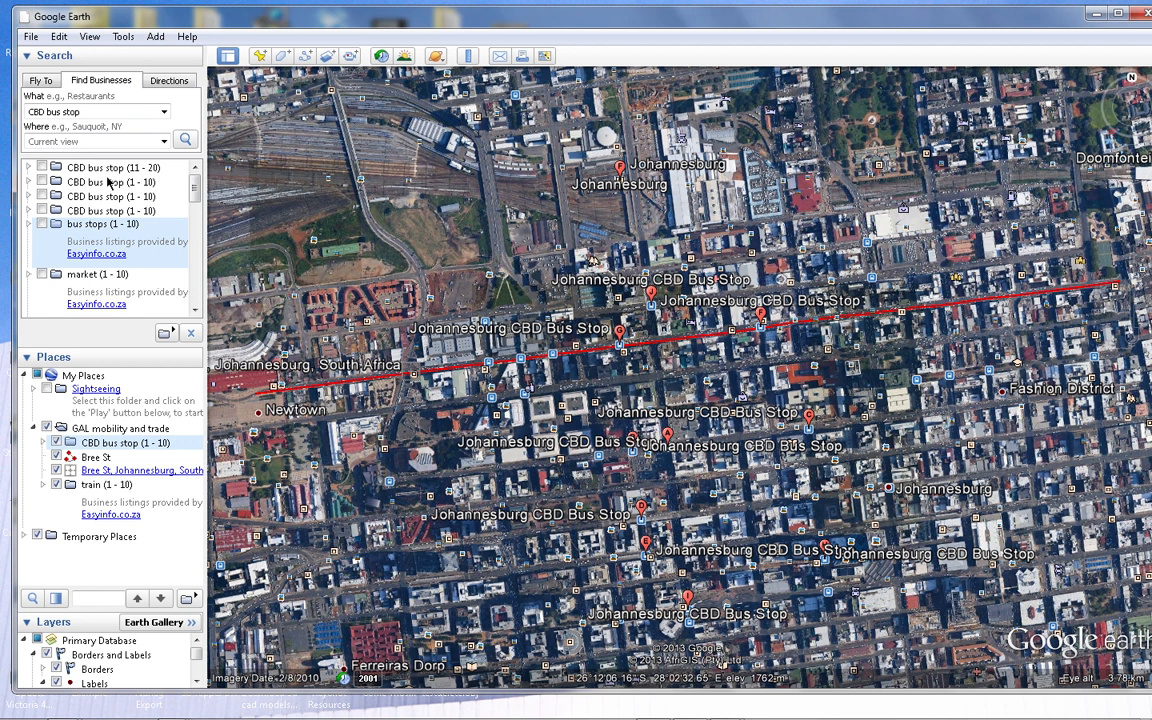
Step: Look through the bus stops in the CBD bus stop search results and in the saved CBD bus stop folder
left_click(29, 182)
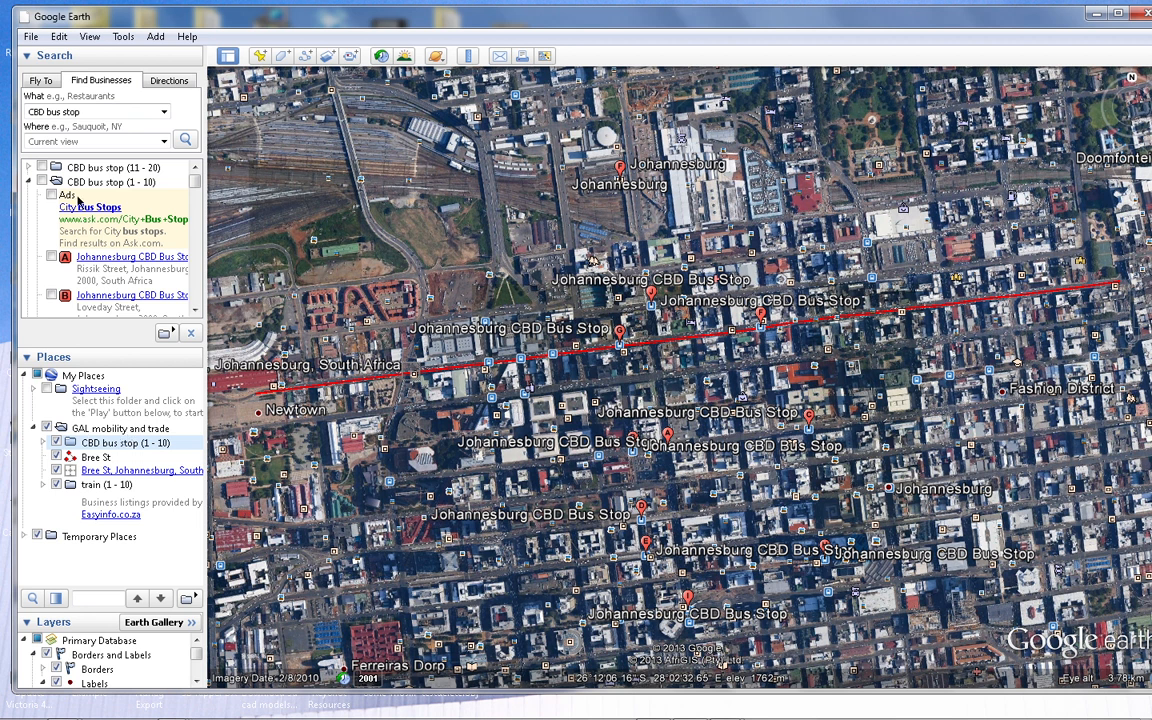
left_click(42, 442)
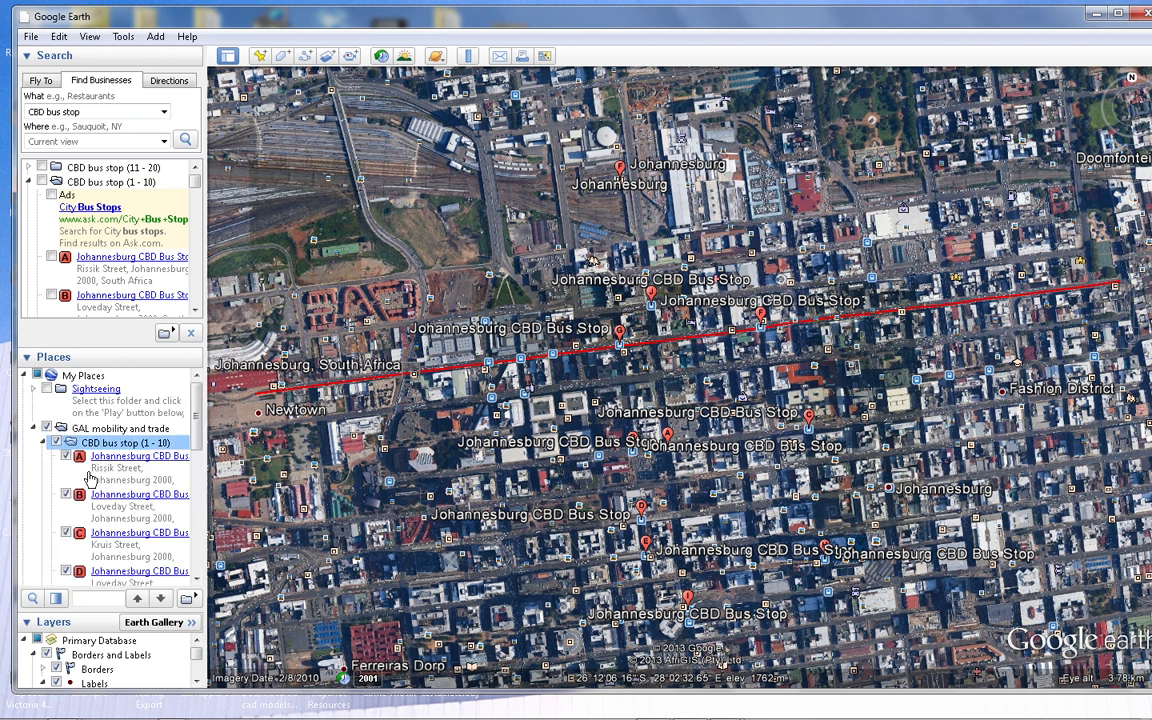
left_click(43, 443)
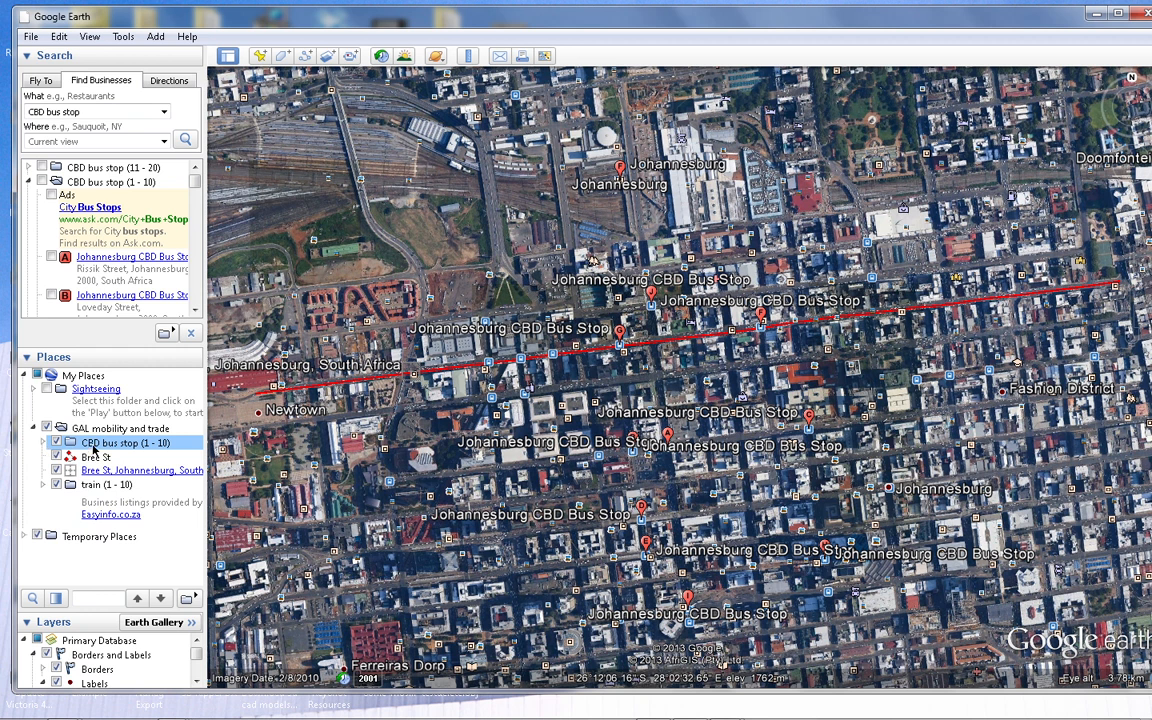
left_click(29, 183)
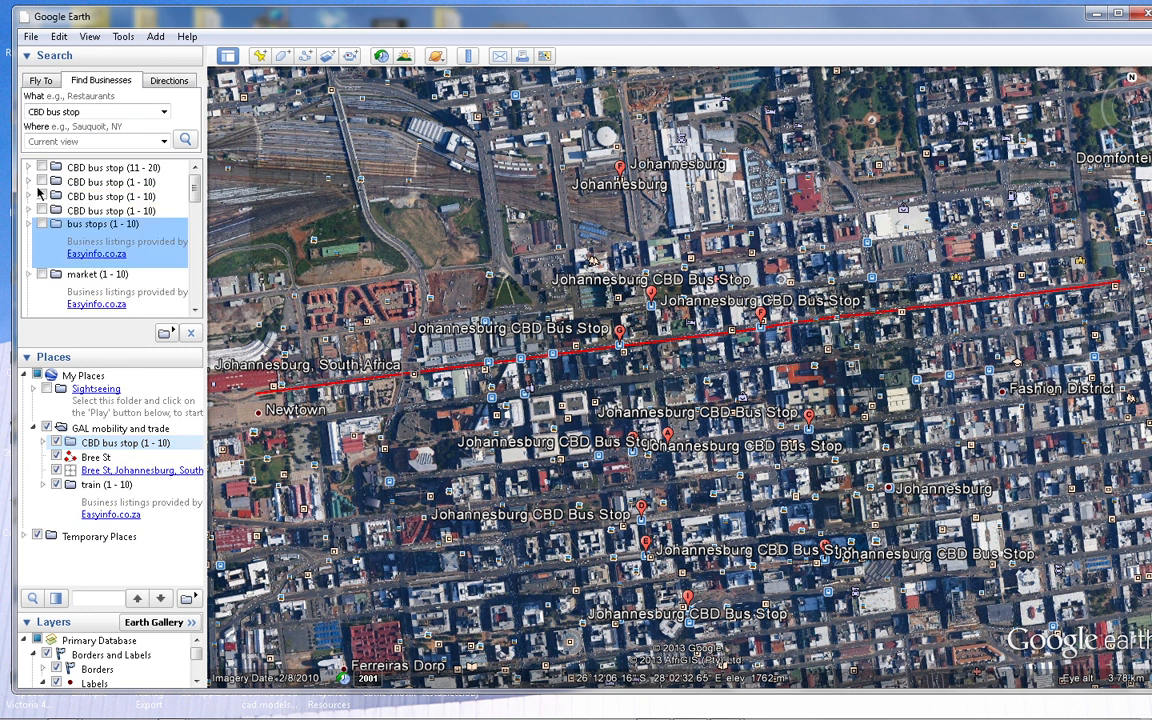
Step: Save the CBD bus stop folder as "CBD bus stop (1 - 10).kml" in Lat Lon and Live workshop, replacing the existing file
right_click(145, 444)
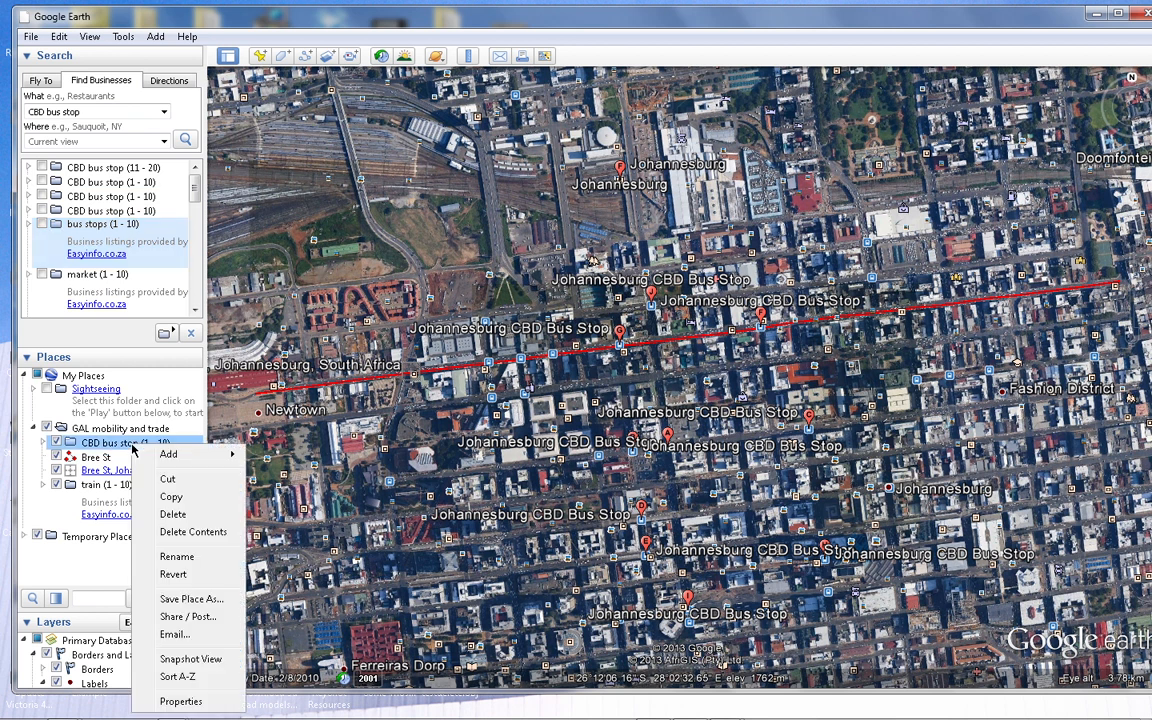
left_click(197, 600)
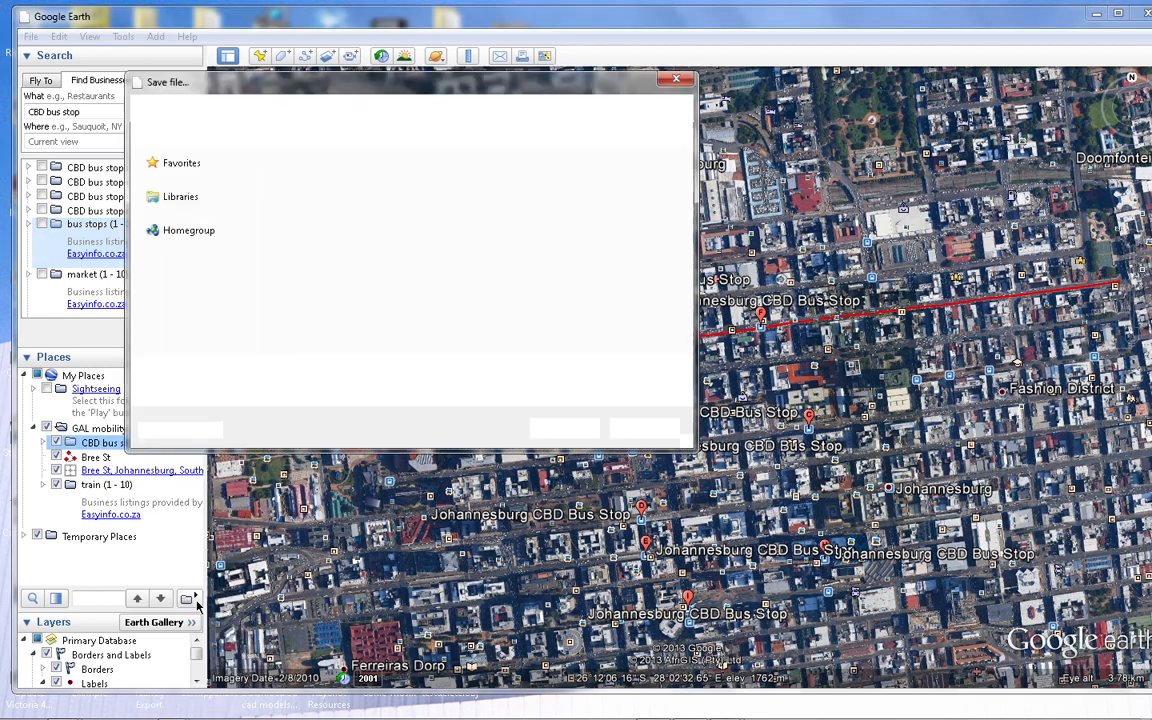
left_click(258, 392)
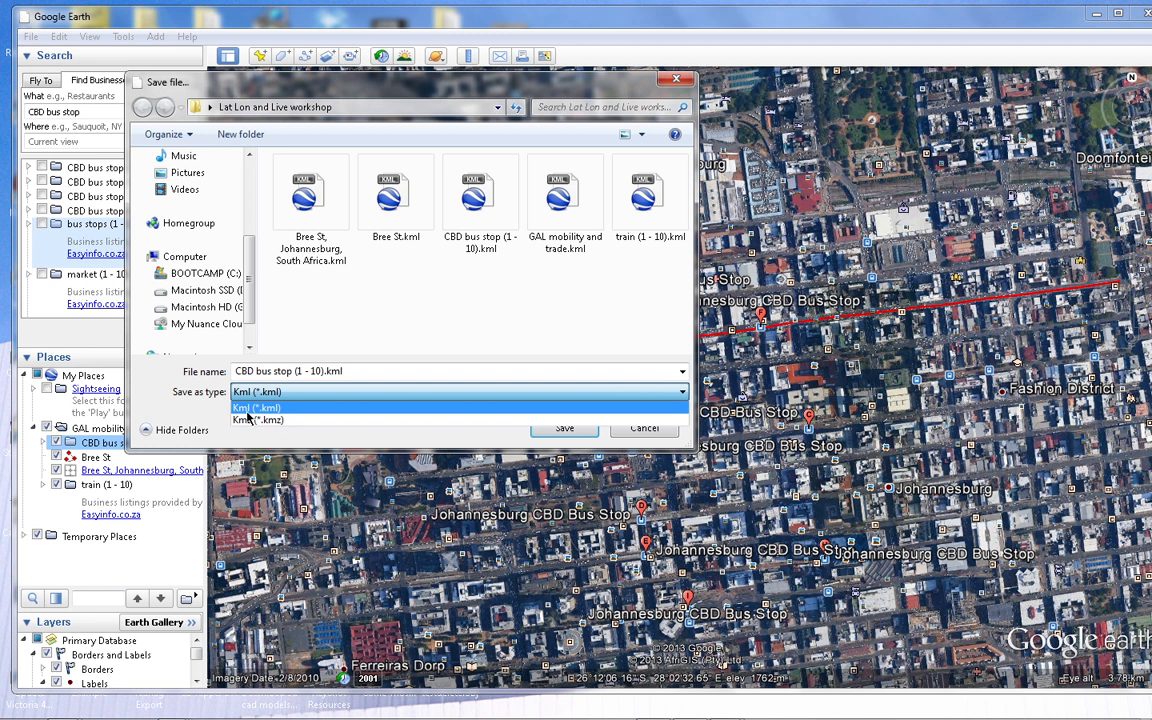
left_click(242, 408)
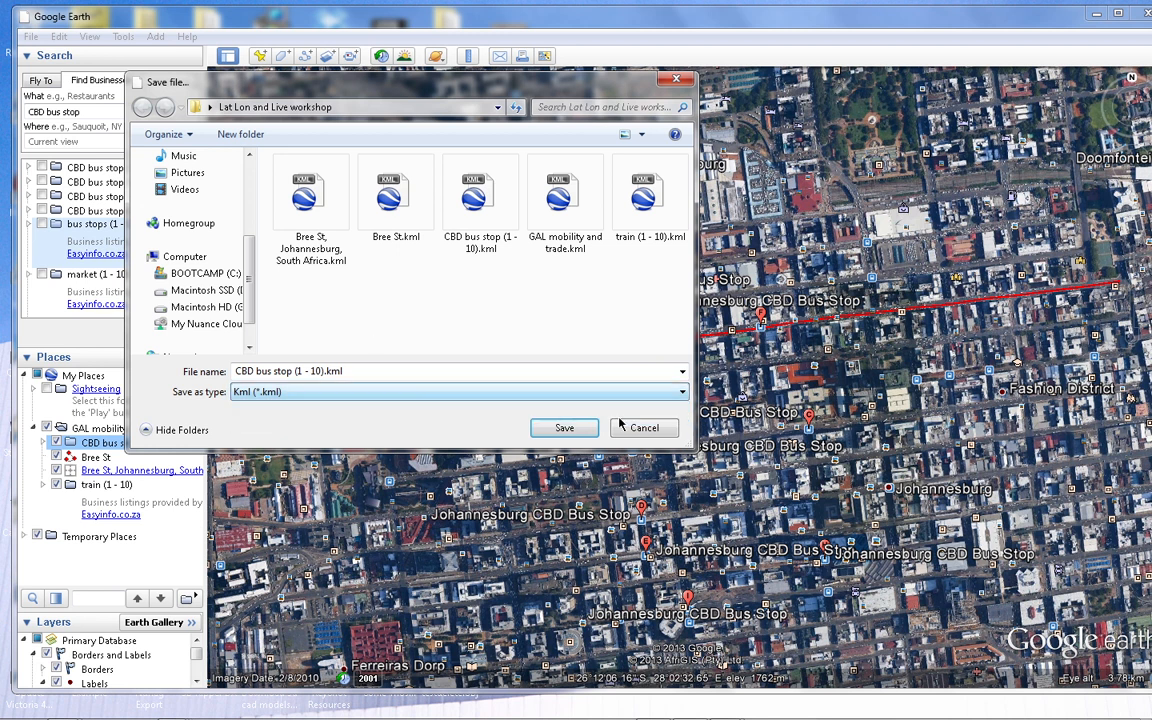
left_click(550, 432)
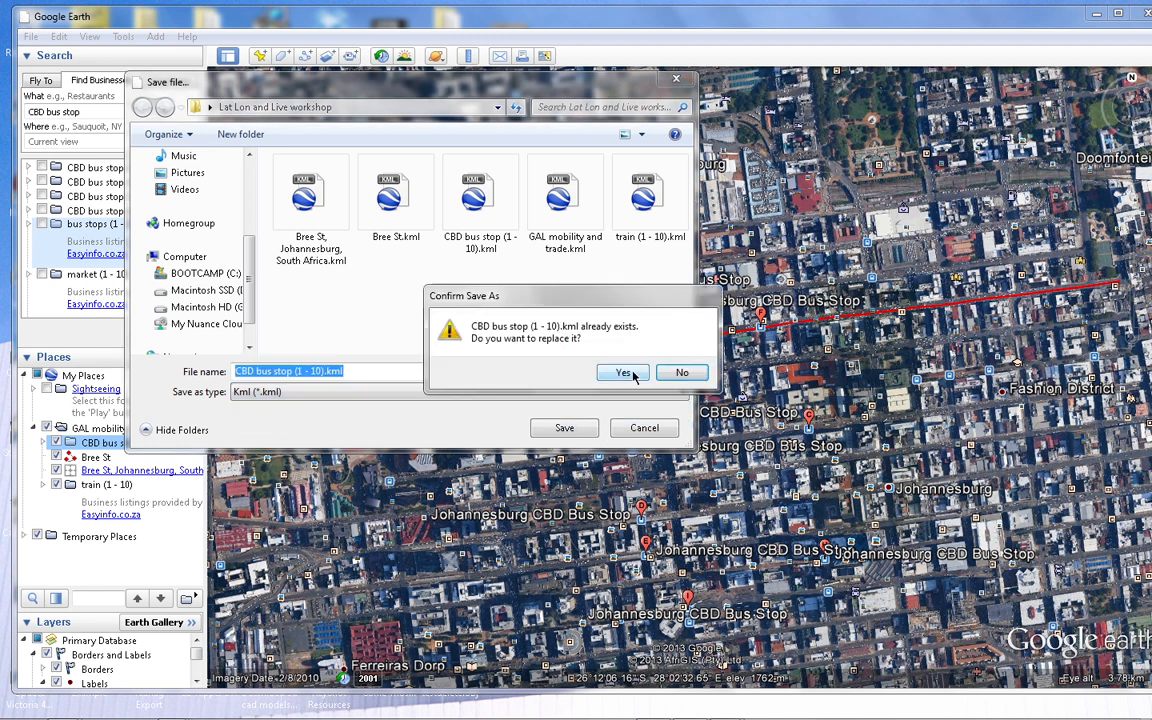
left_click(622, 372)
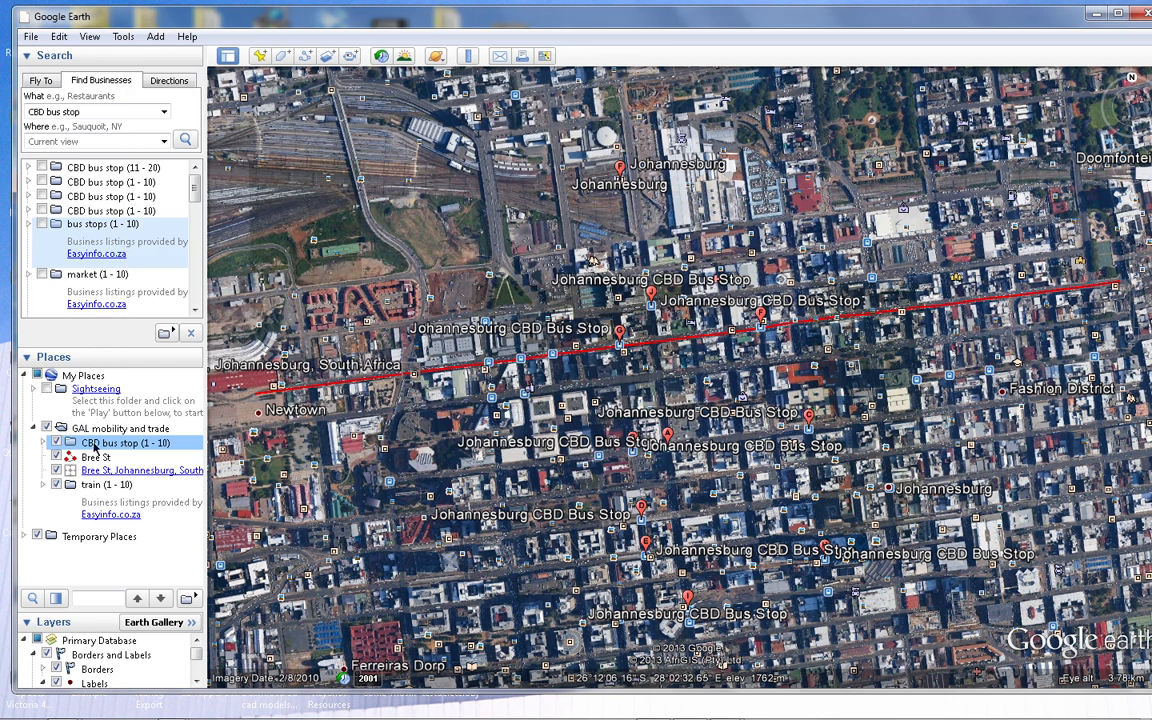
Step: Minimize Google Earth and launch KMLCSV Converter from the Lat Lon and Live workshop folder
left_click(1096, 15)
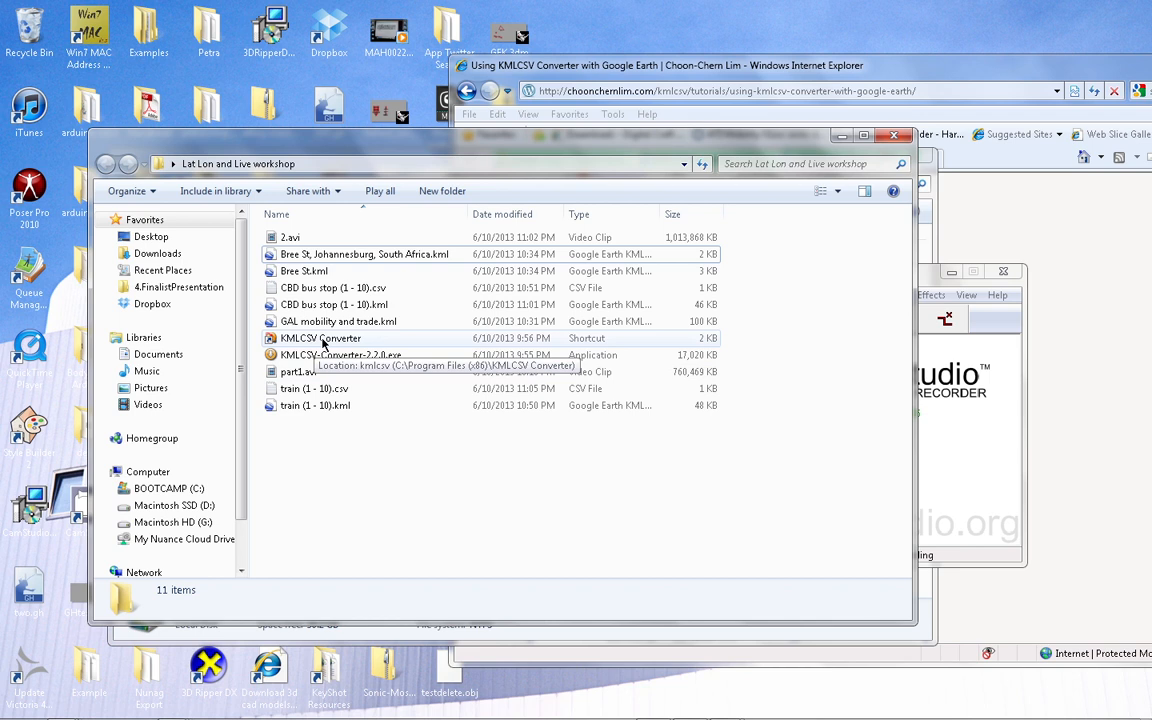
double_click(322, 339)
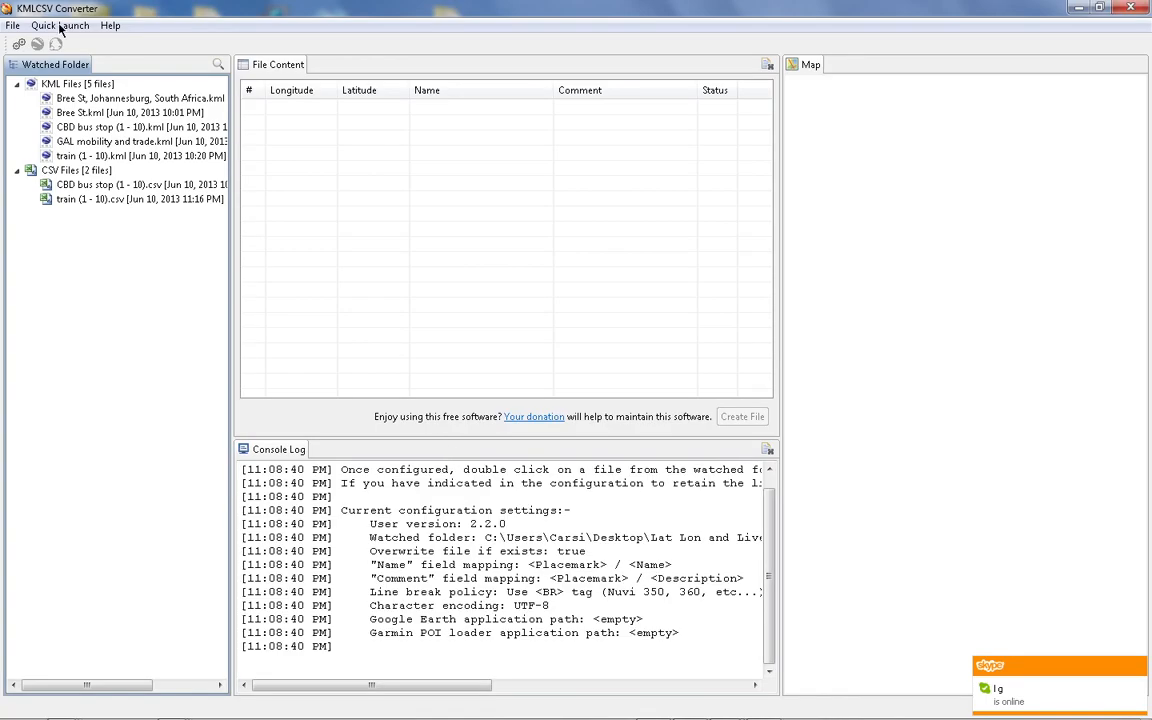
left_click(13, 25)
left_click(13, 25)
left_click(45, 25)
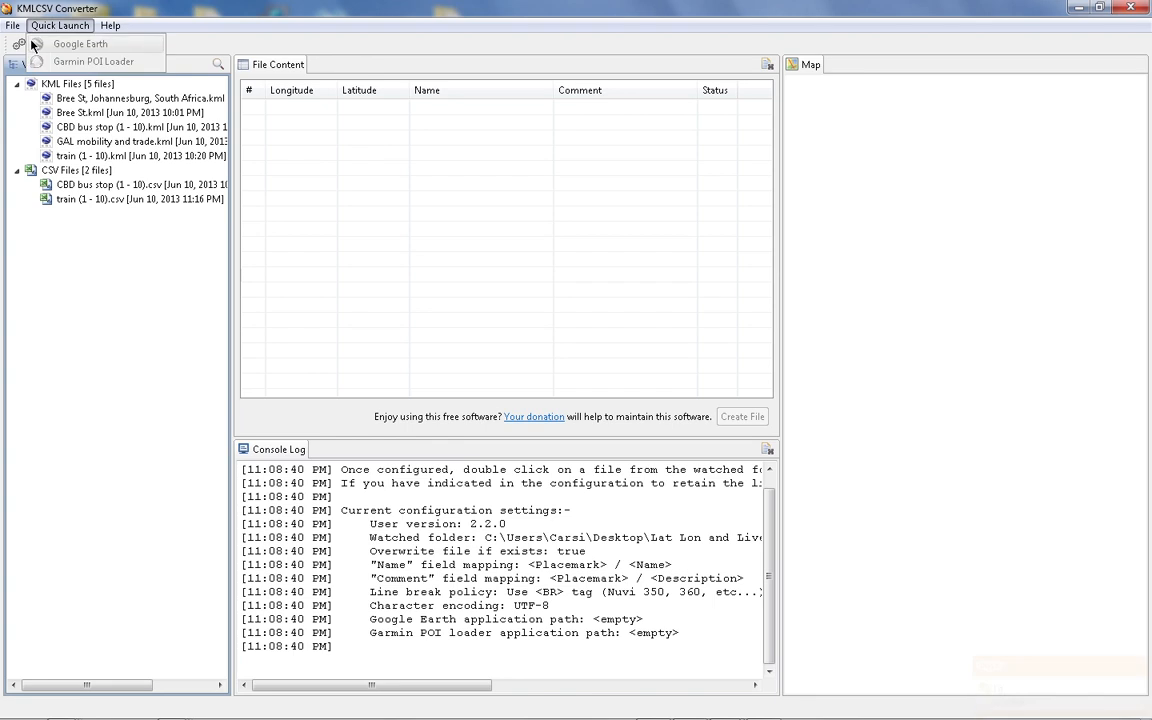
left_click(108, 254)
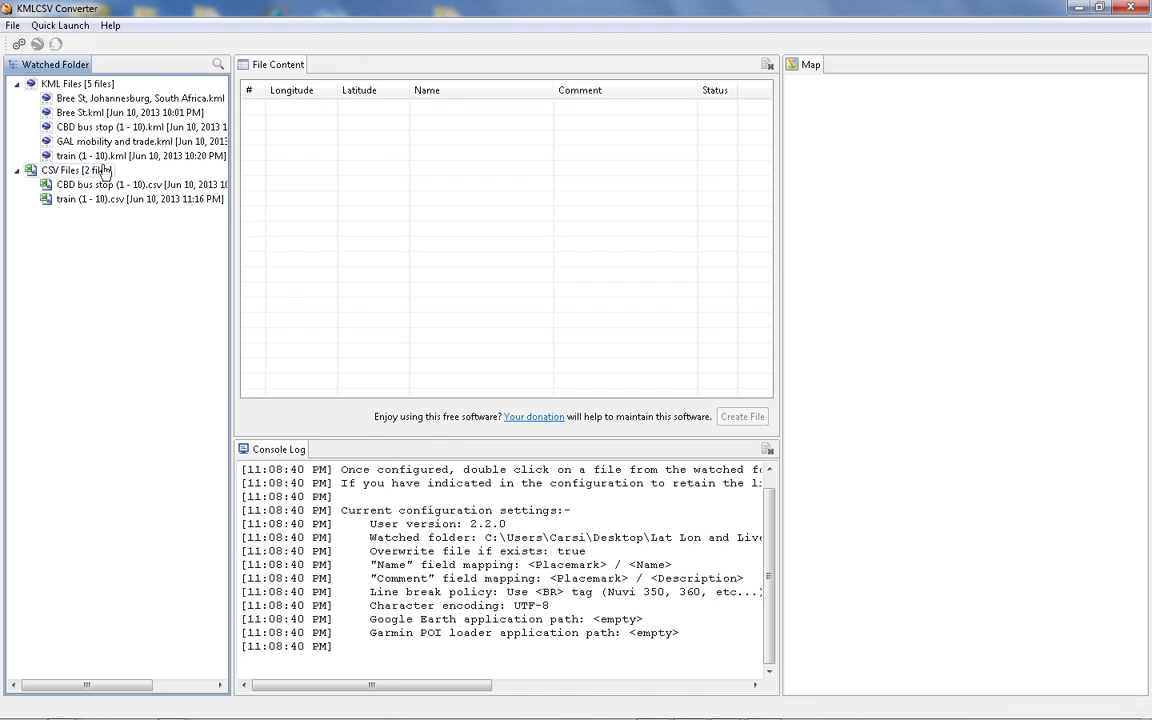
Step: Set the converter's watched folder to Lat Lon and Live workshop in the configuration and apply it
left_click(18, 46)
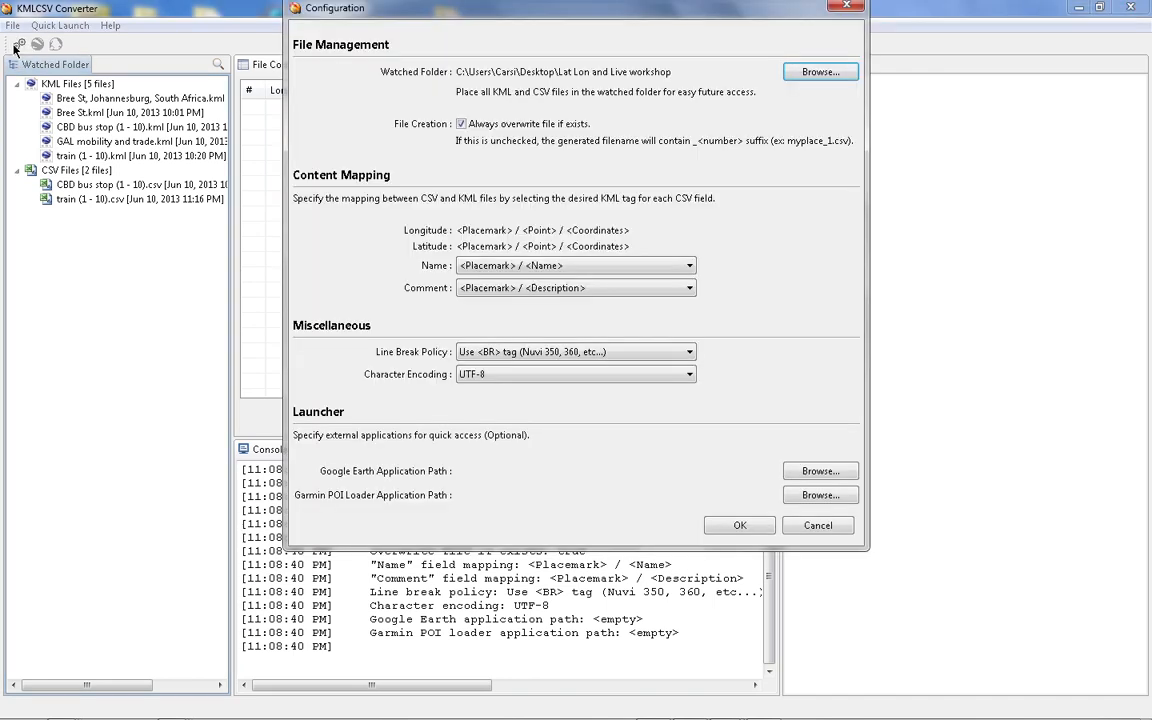
left_click(821, 73)
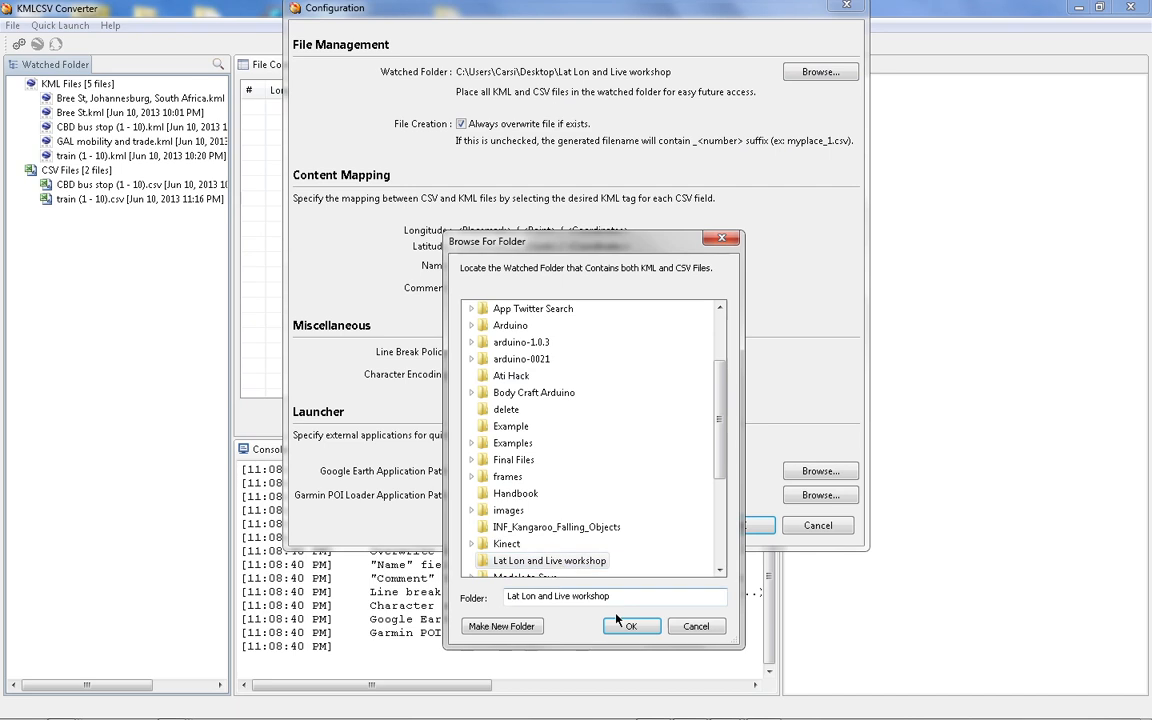
left_click(641, 623)
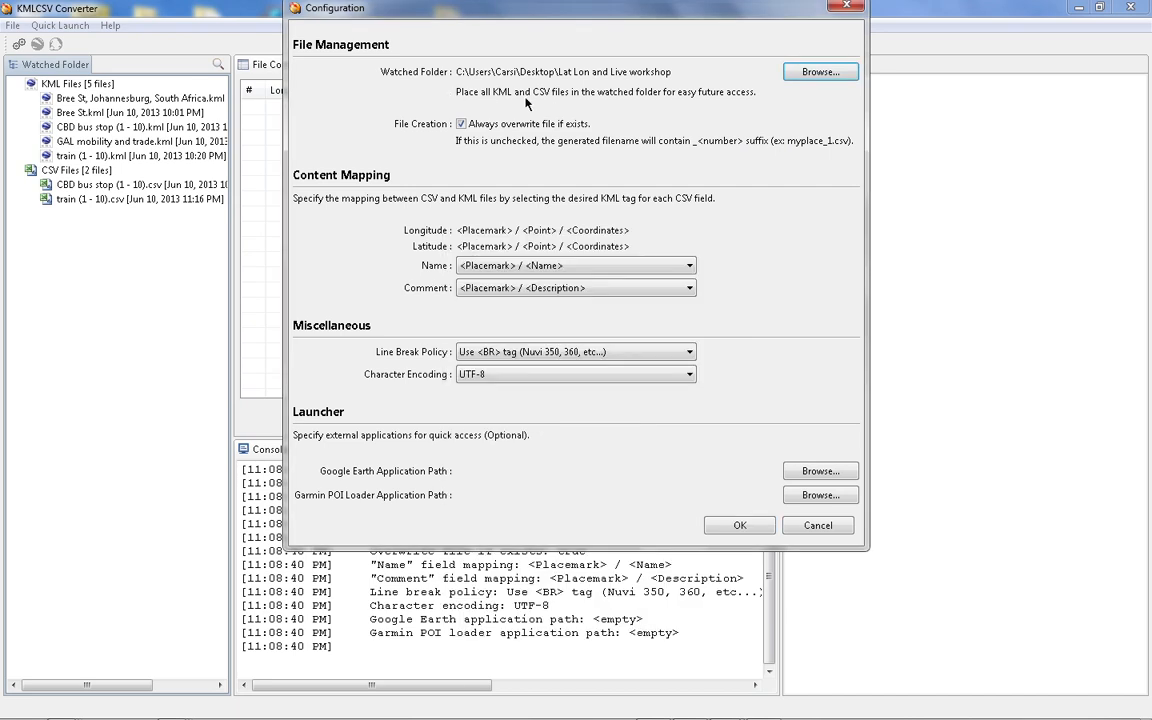
left_click(737, 526)
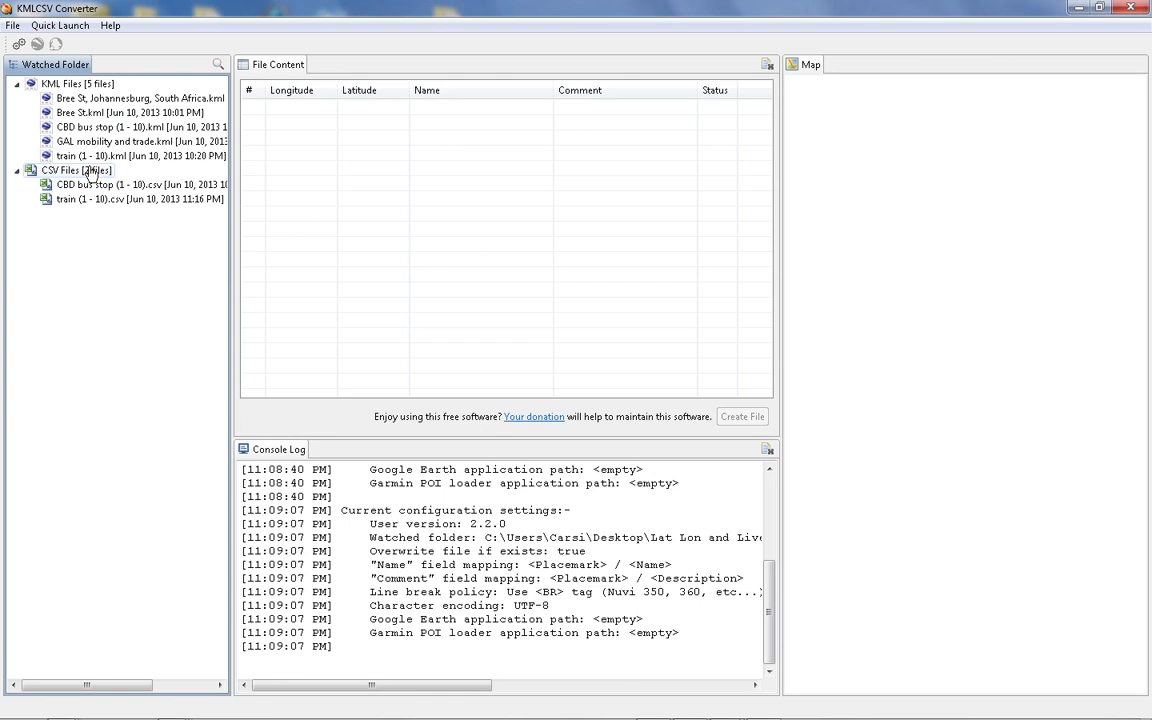
Step: Load train (1 - 10).kml from the watched folder and create its CSV file
mouse_move(738, 713)
left_click(72, 158)
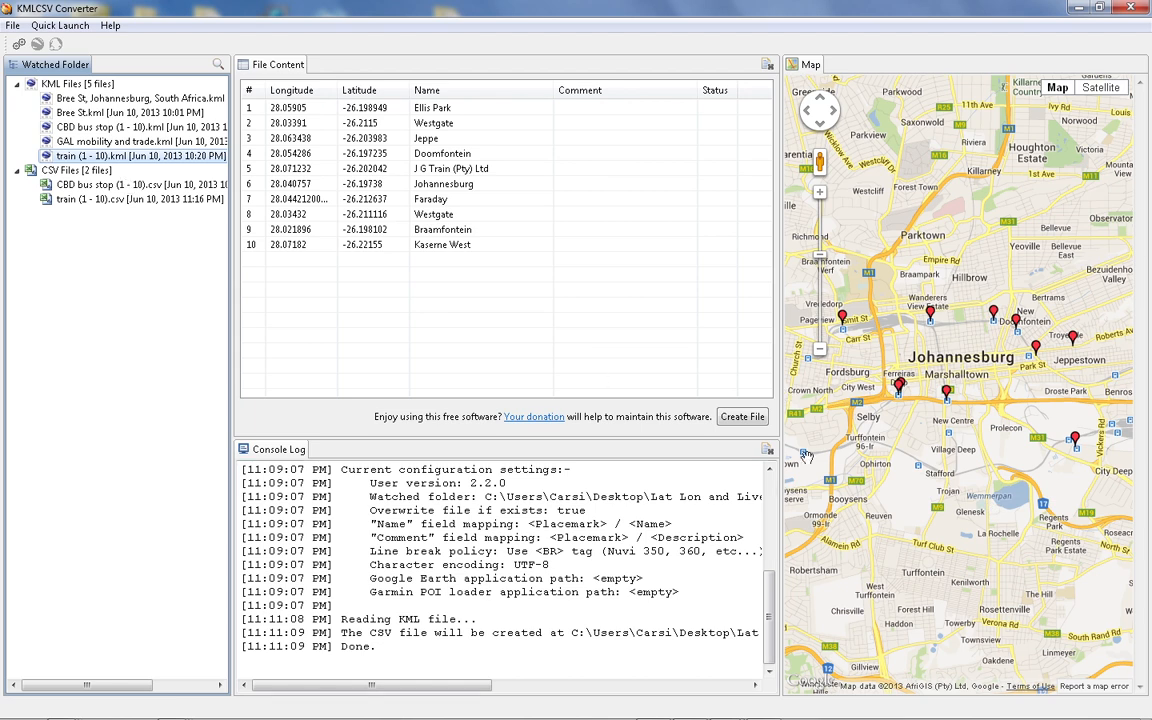
left_click(741, 417)
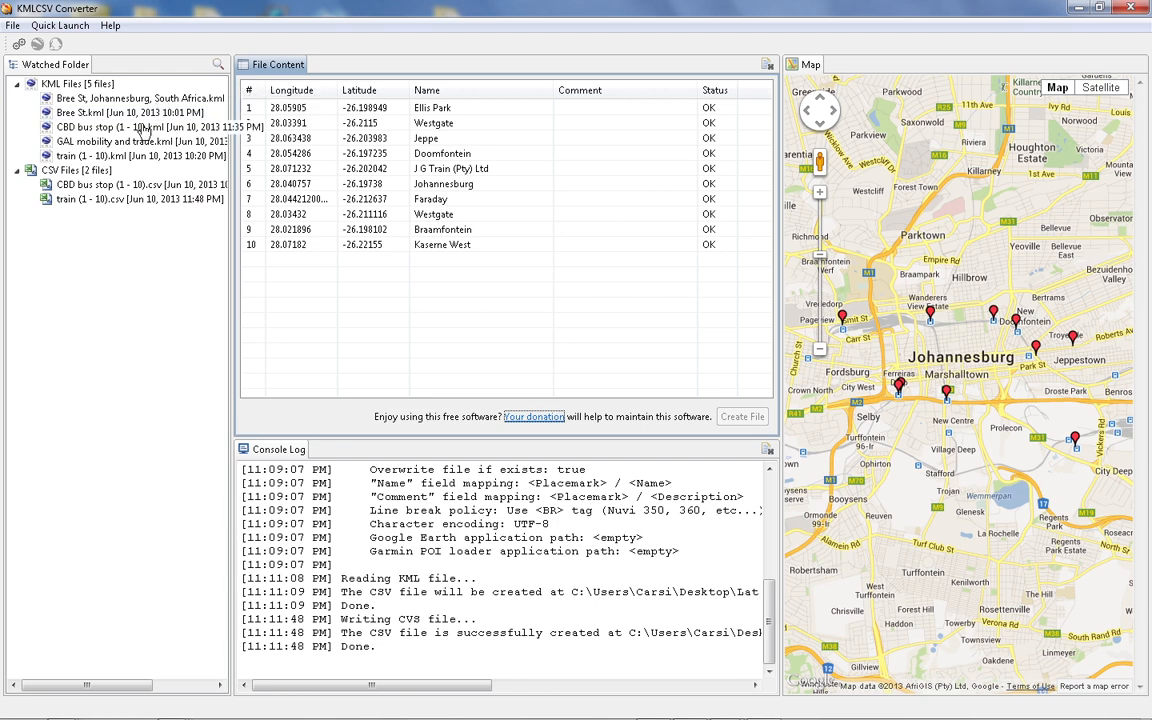
Step: Try to load Bree St.kml from the watched folder and check the console log for its messages
left_click(90, 114)
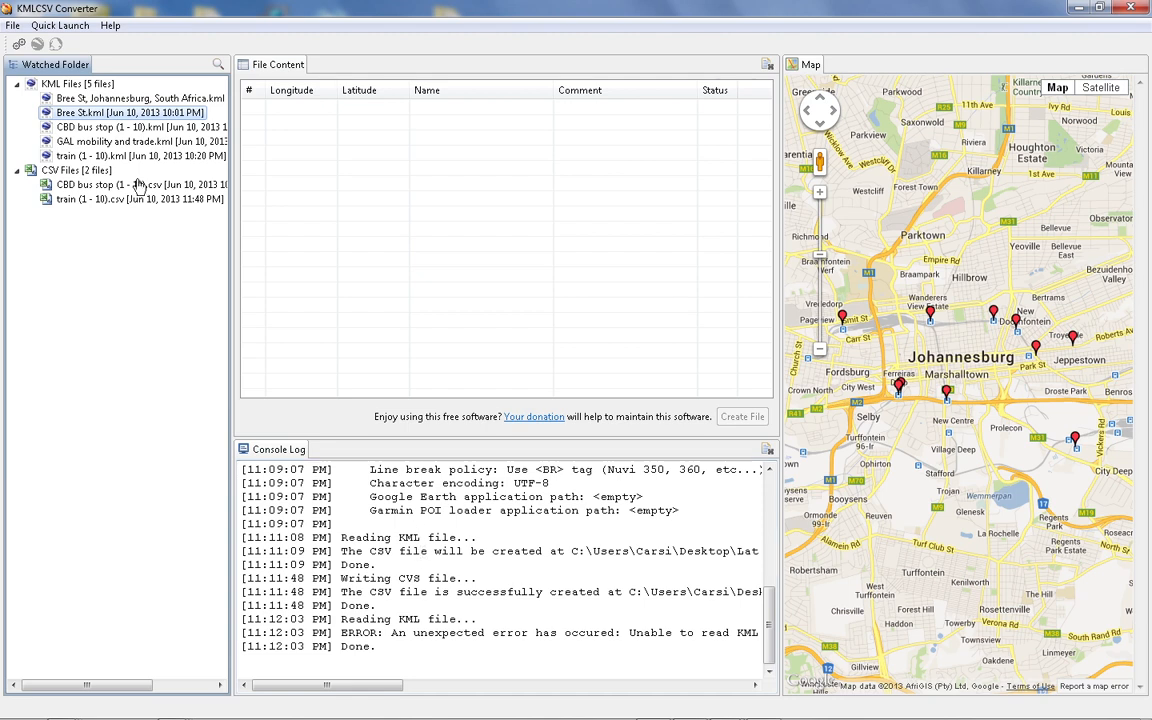
left_click_drag(413, 632, 517, 645)
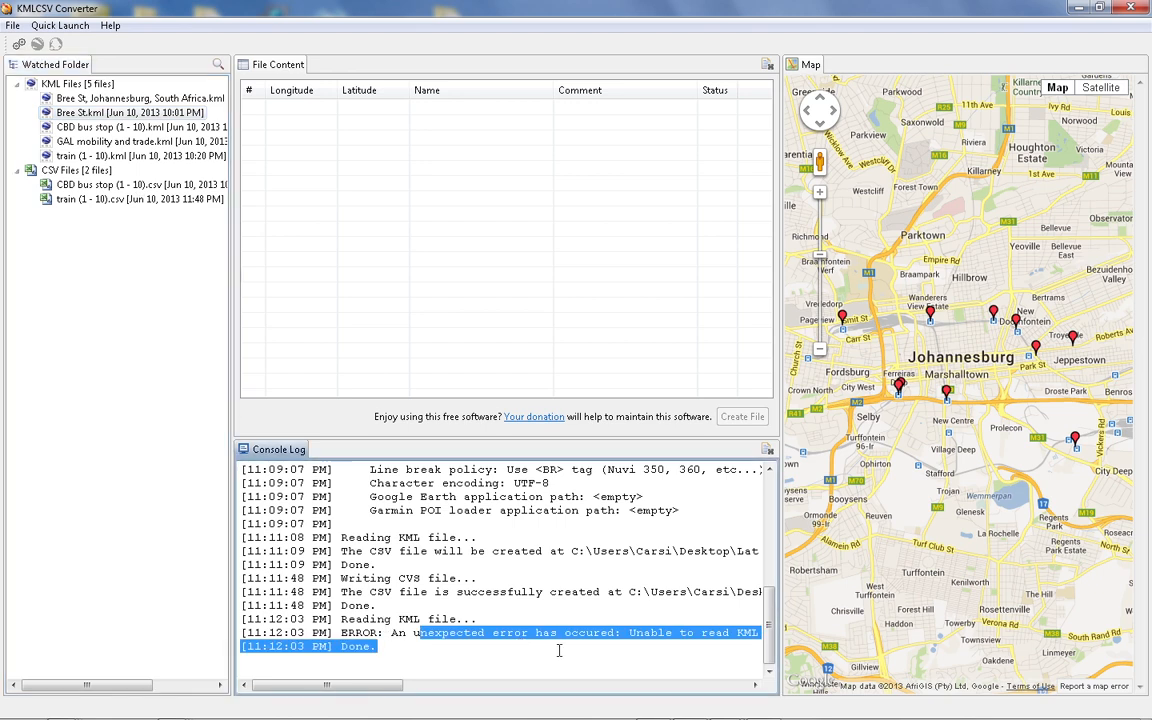
left_click(551, 605)
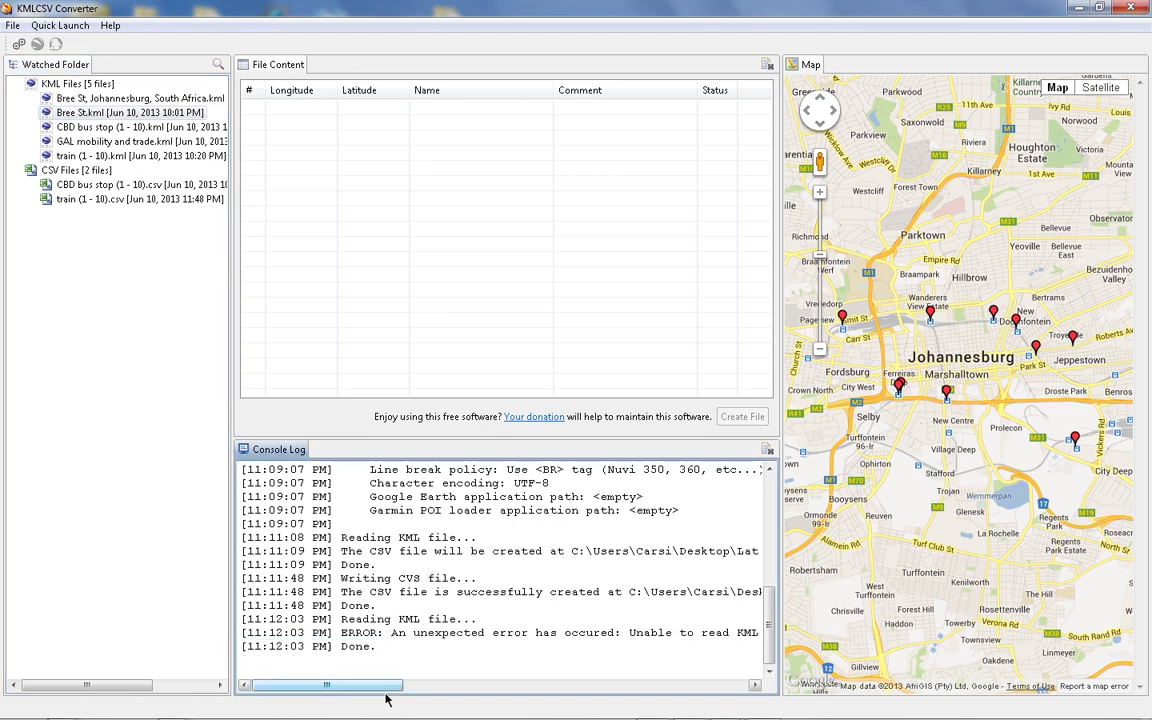
left_click_drag(390, 692, 396, 649)
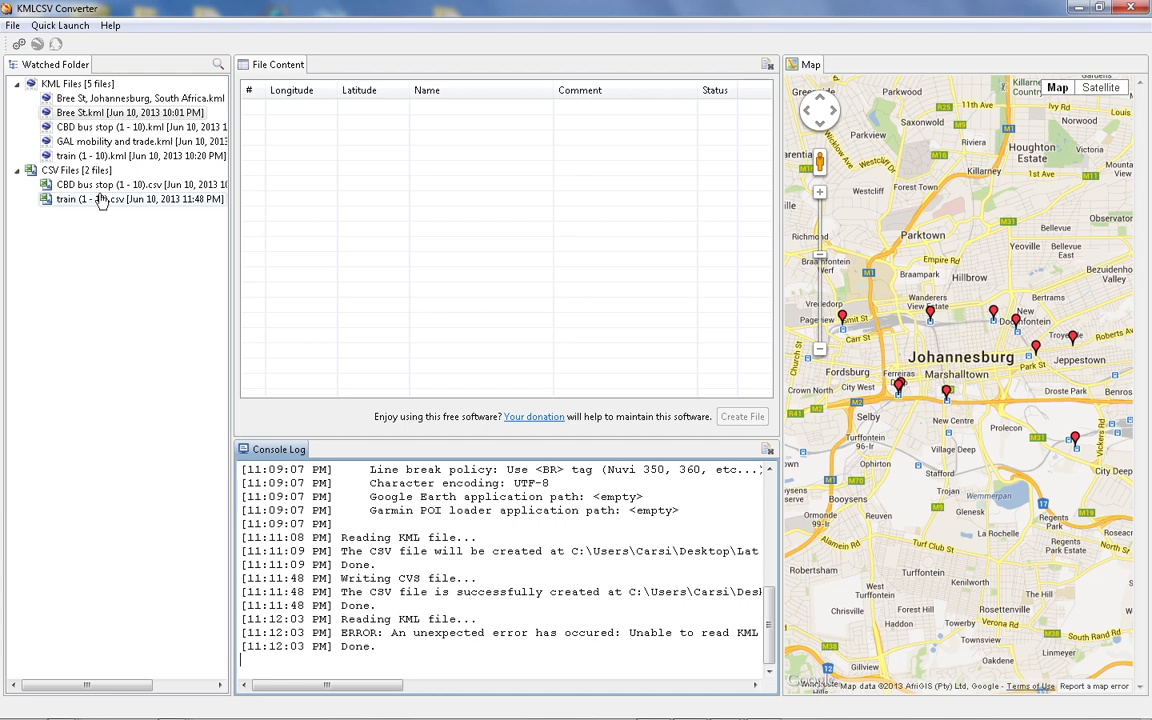
left_click(50, 27)
left_click(48, 29)
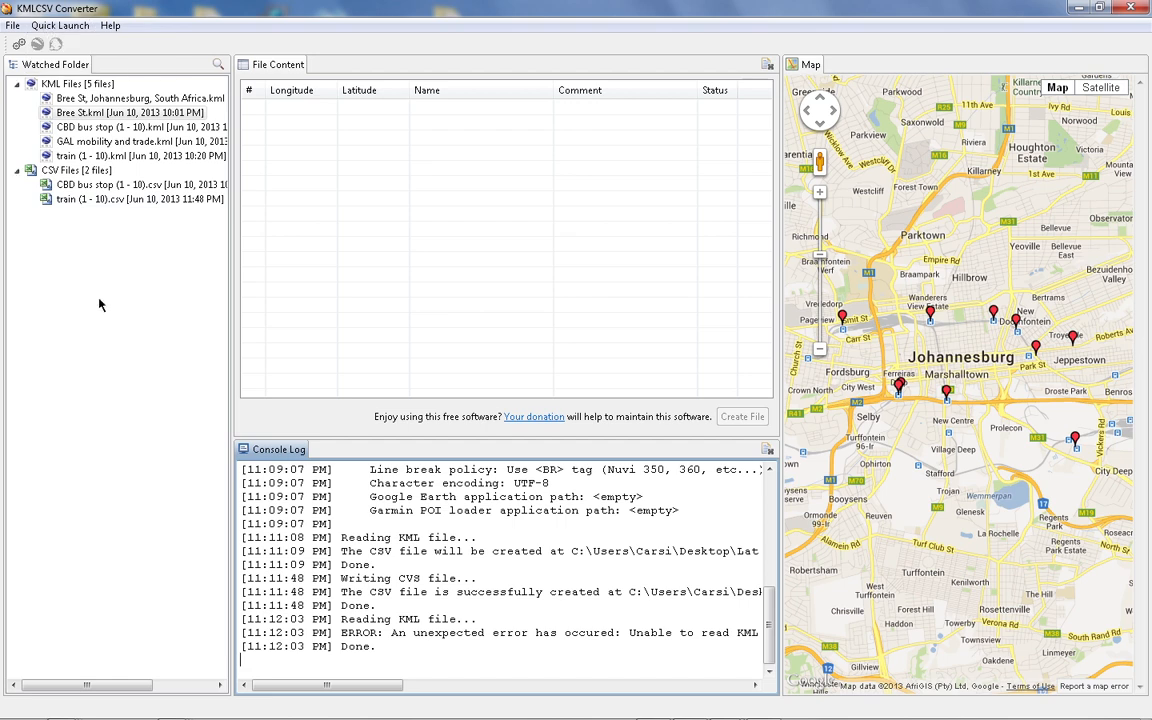
Step: Switch to Grasshopper in Rhino and add a File Path parameter to the empty canvas
mouse_move(172, 717)
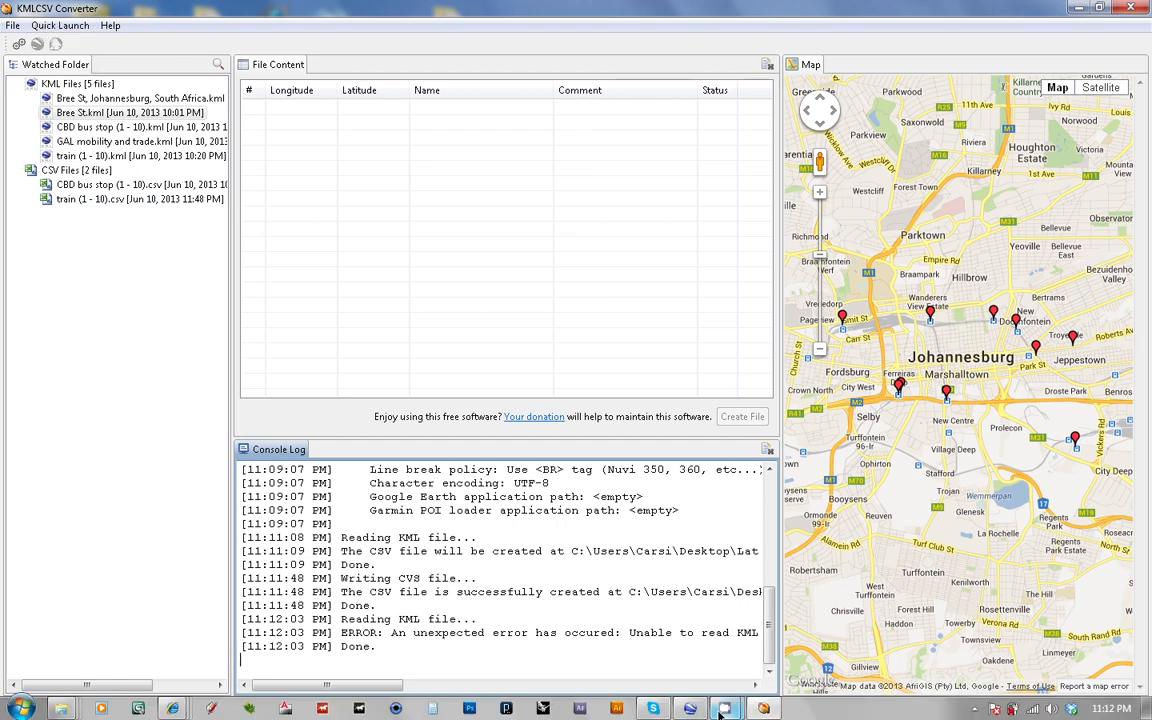
left_click(815, 600)
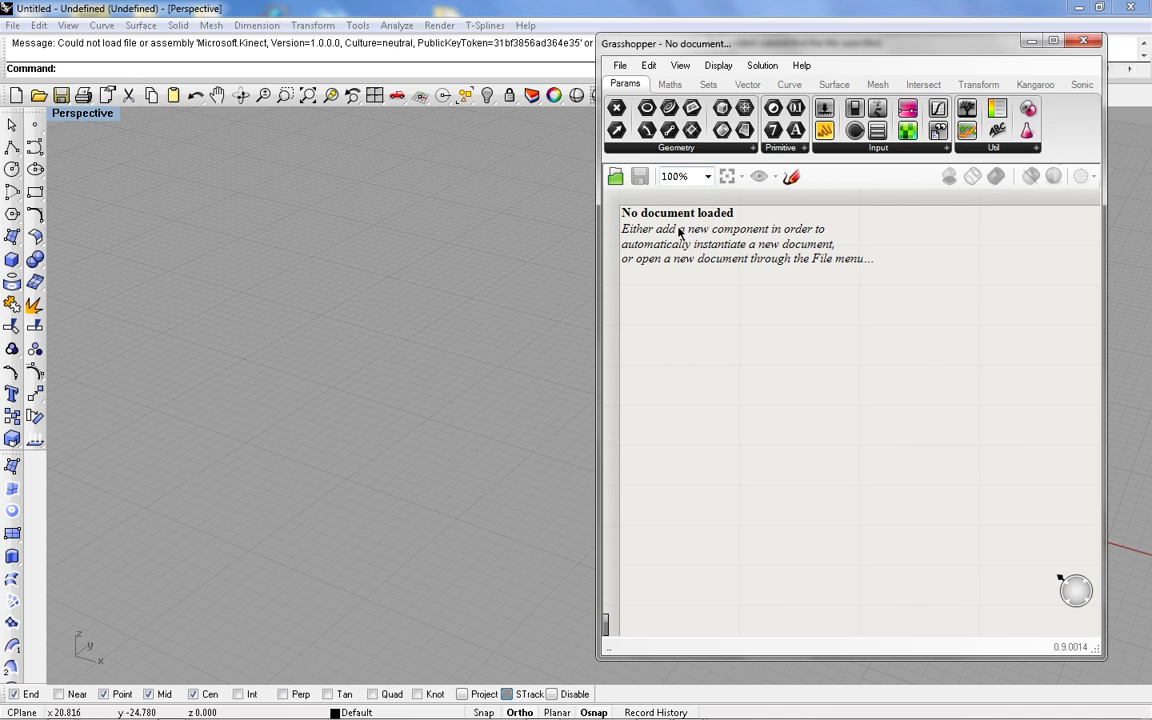
double_click(725, 342)
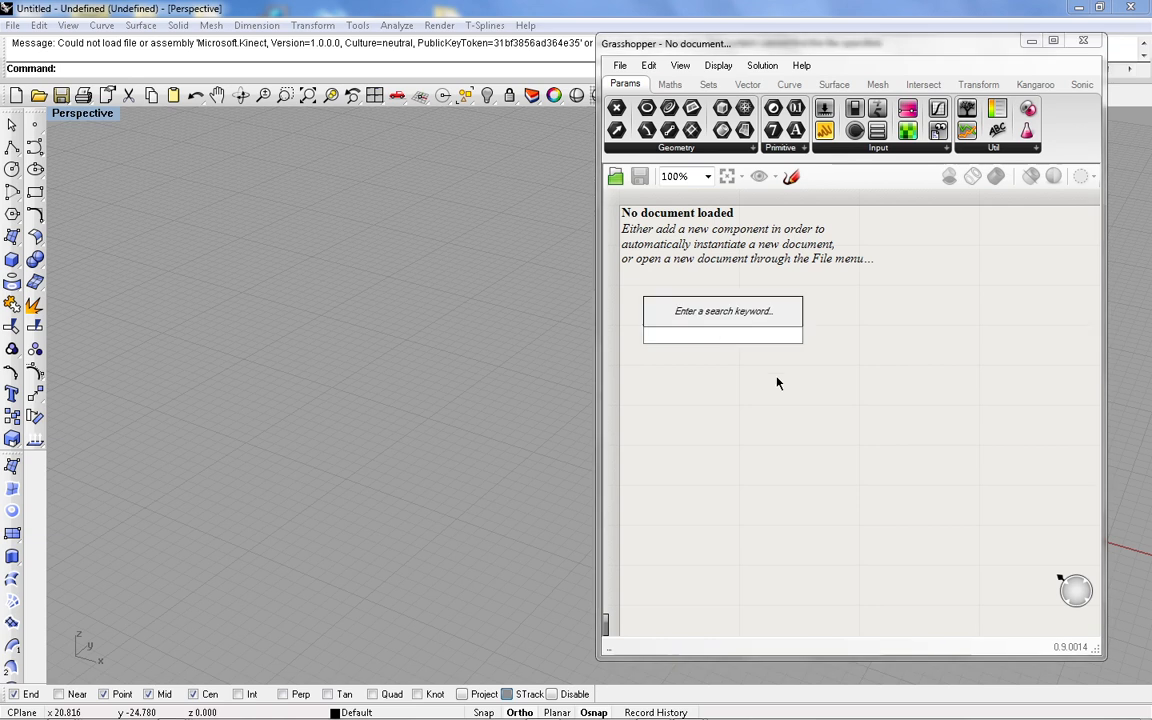
type("file")
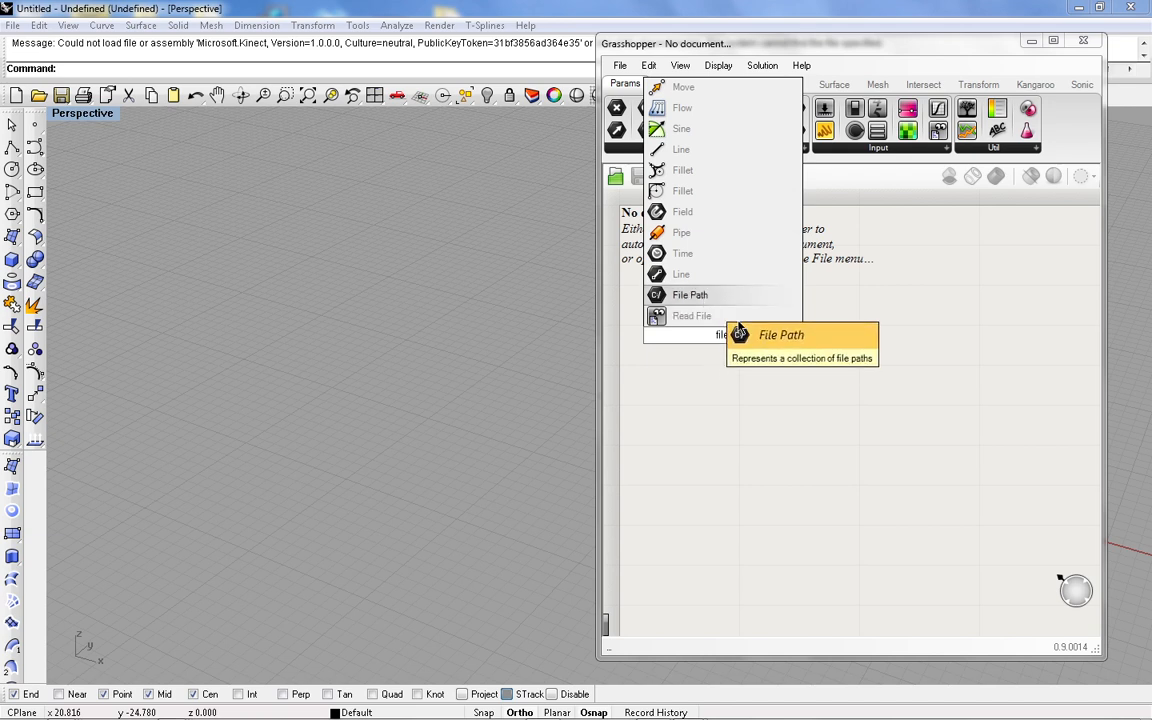
left_click(660, 296)
Step: Add a Read File component beside the File Path parameter and connect the parameter to its P input
double_click(812, 350)
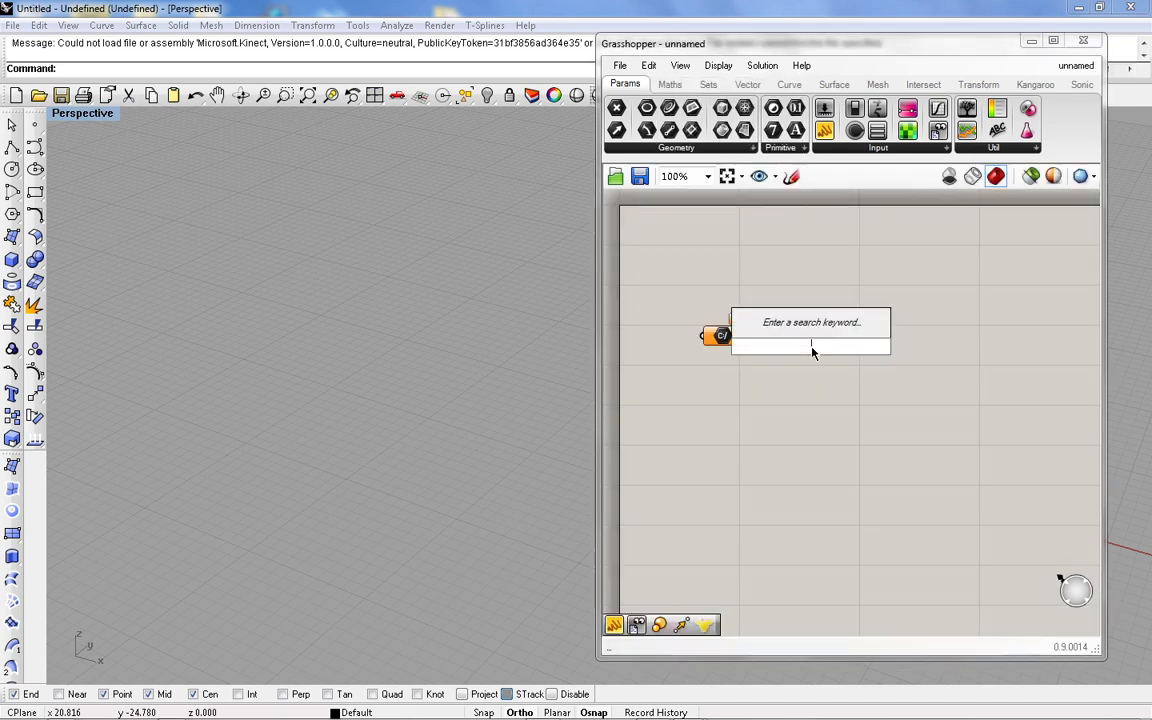
type("read")
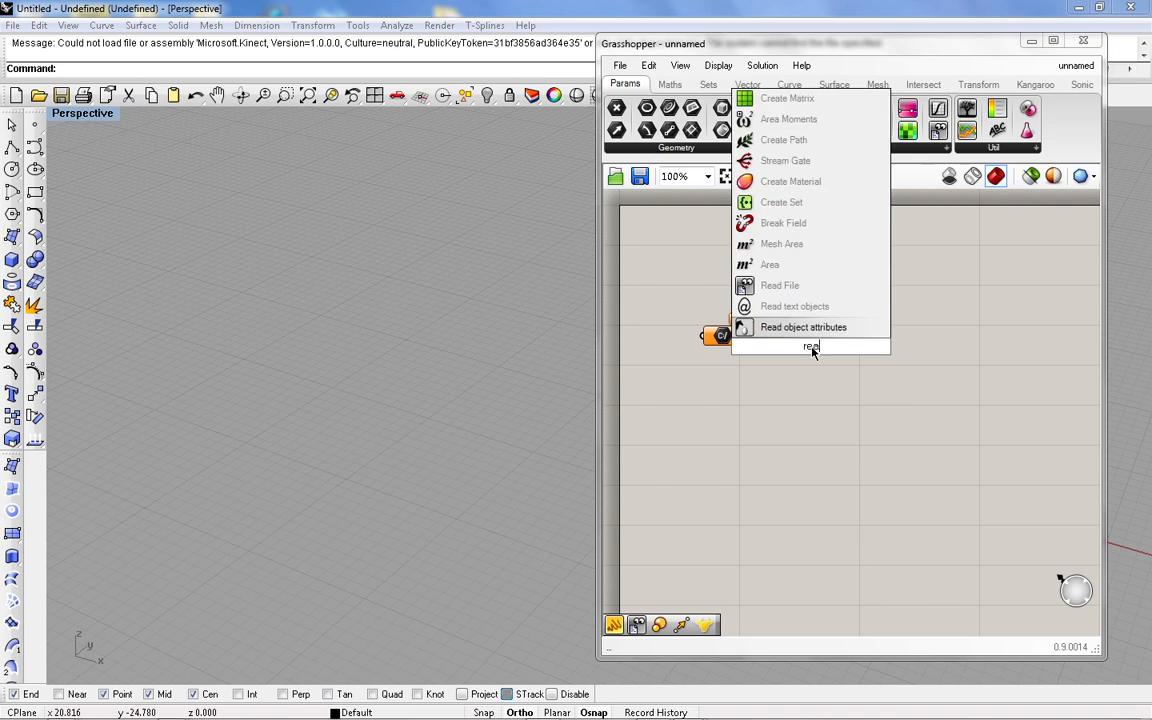
left_click(764, 287)
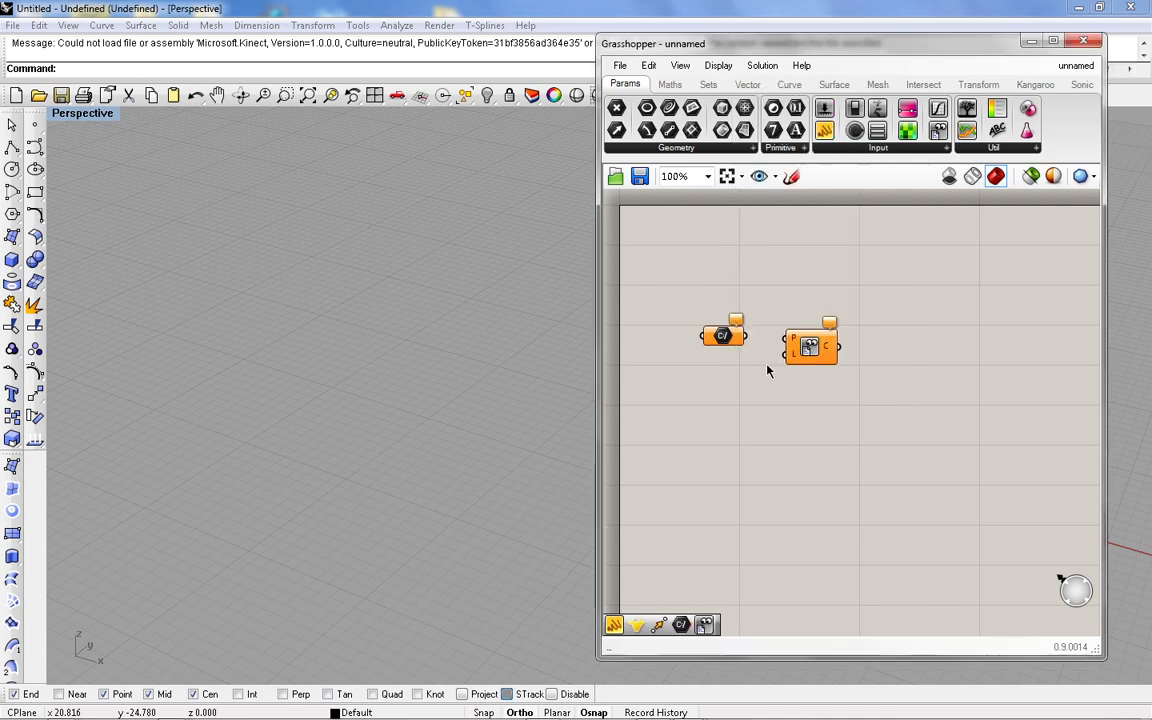
left_click_drag(747, 337, 787, 345)
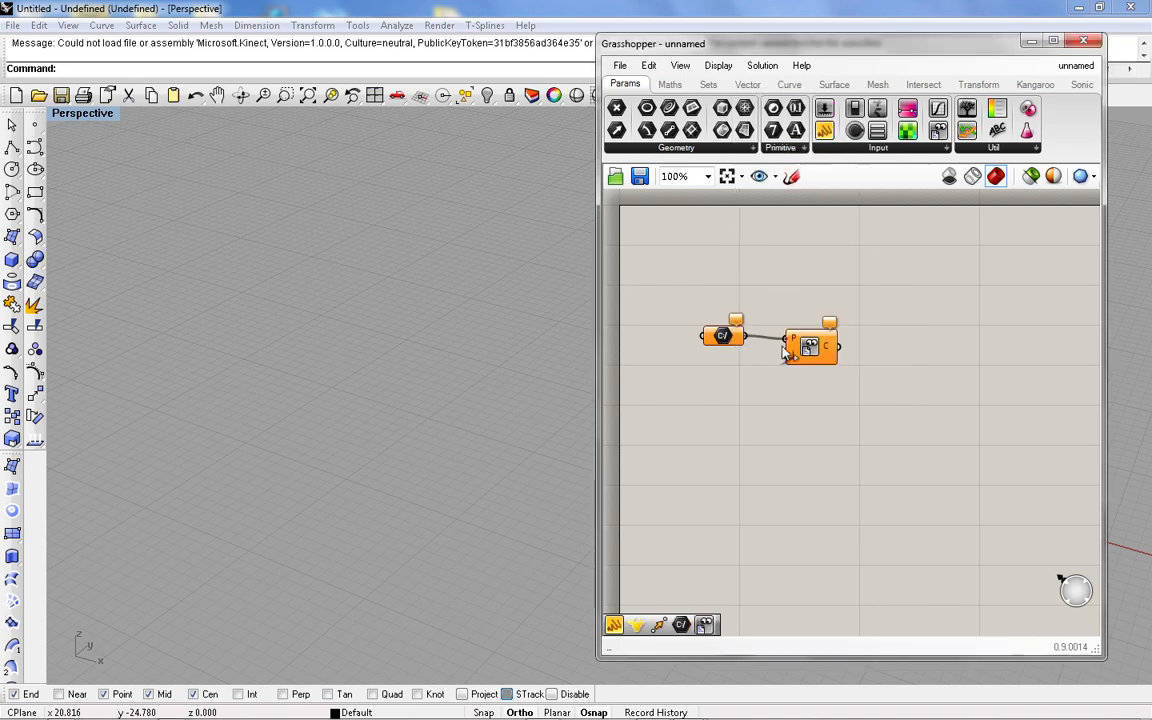
Step: Set the File Path parameter to the existing file train (1 - 10).csv in the Lat Lon and Live workshop folder
right_click(722, 336)
left_click(786, 549)
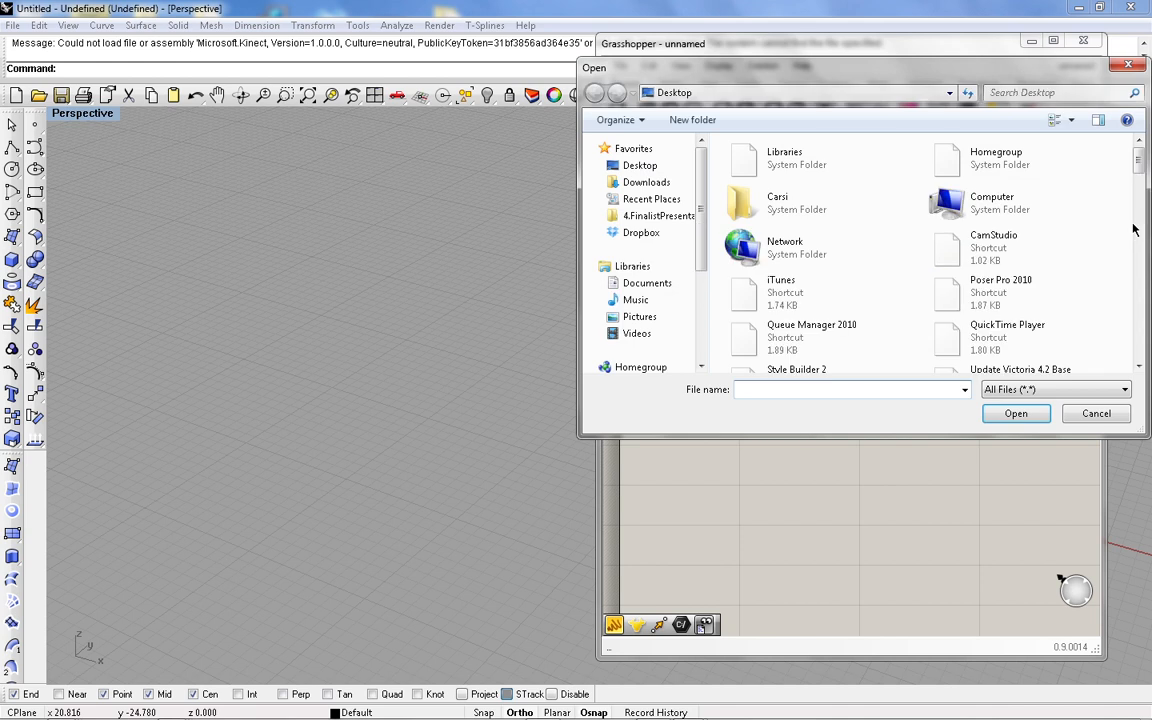
left_click_drag(1140, 160, 1141, 195)
scroll(1099, 254, "down", 5)
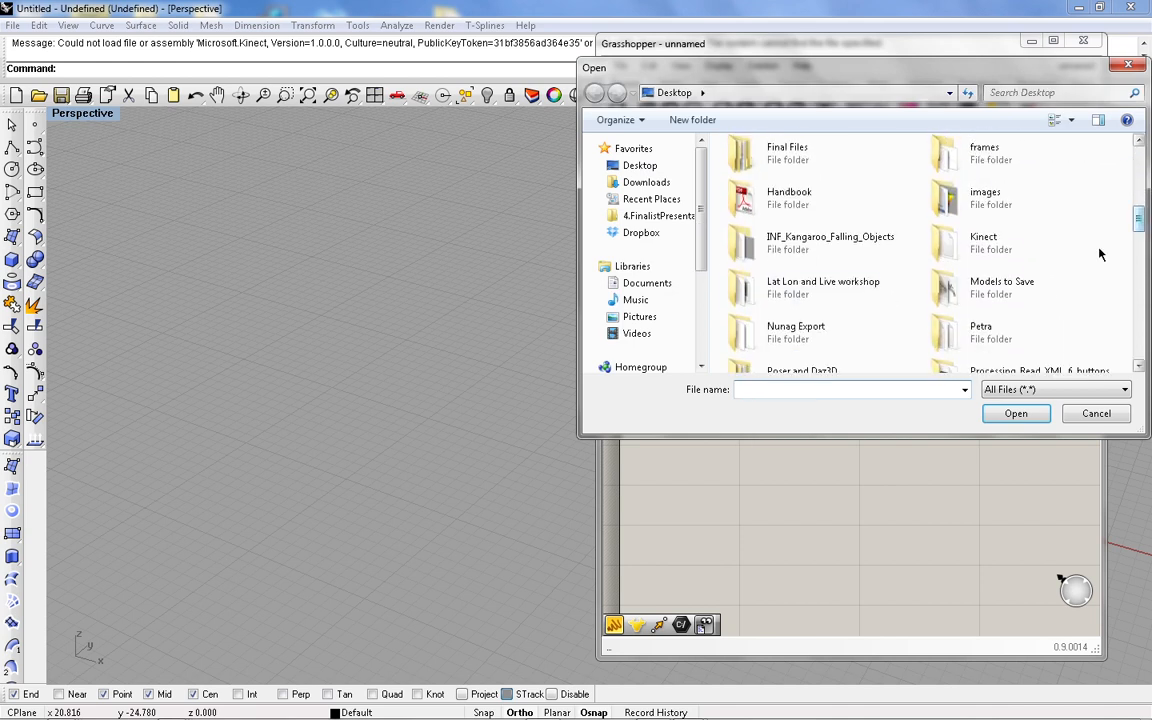
double_click(836, 288)
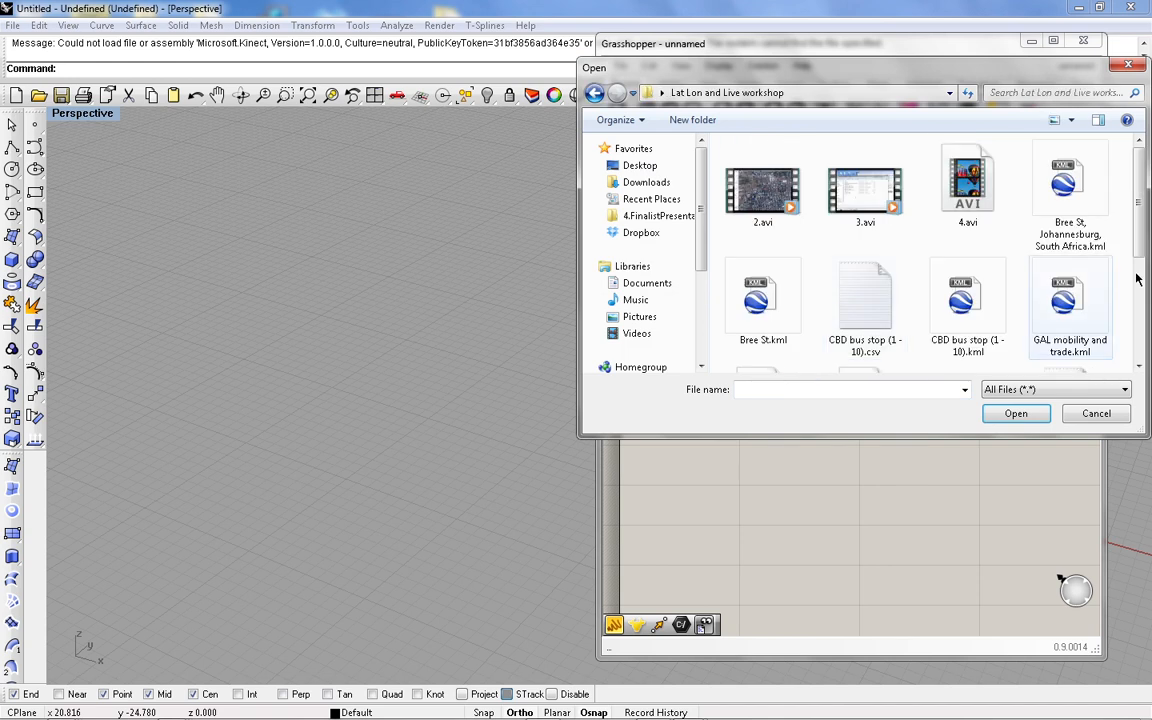
left_click_drag(1143, 233, 1147, 290)
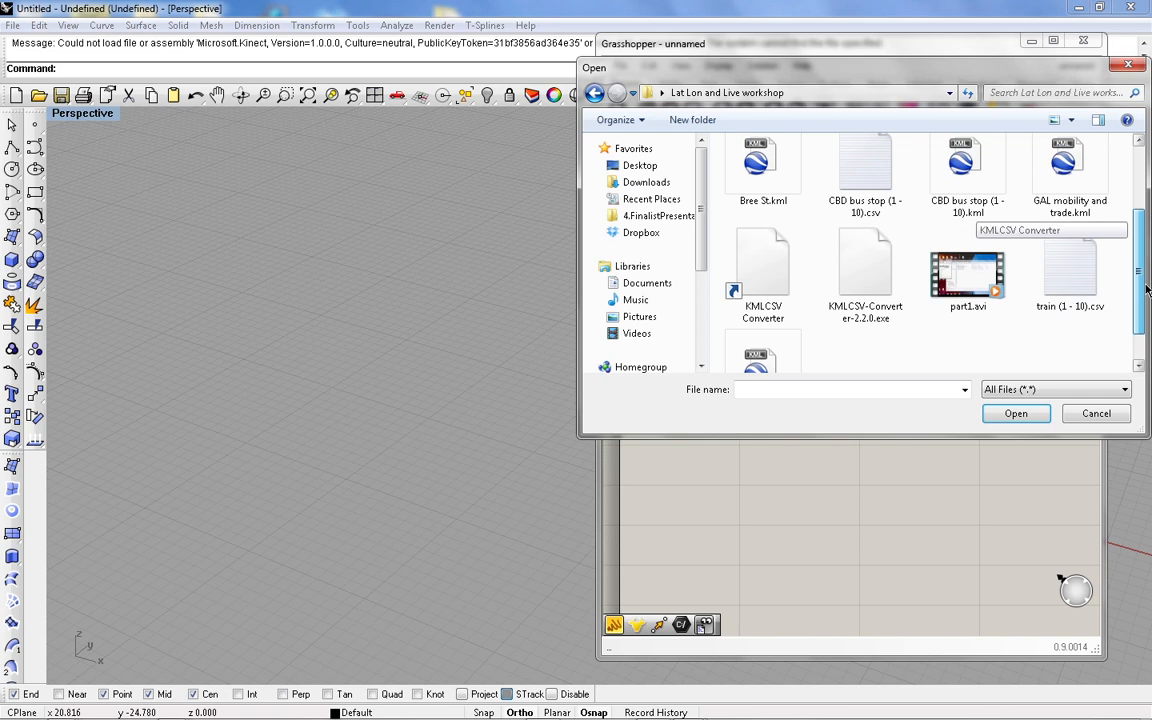
left_click(1069, 268)
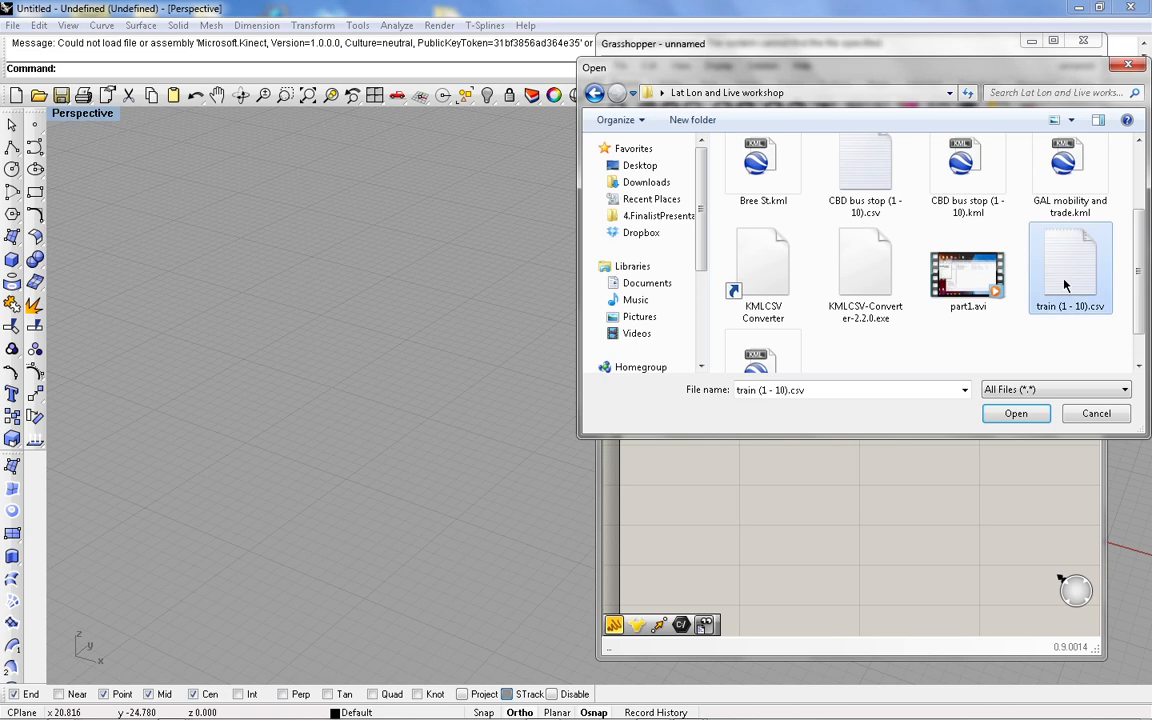
left_click(1016, 412)
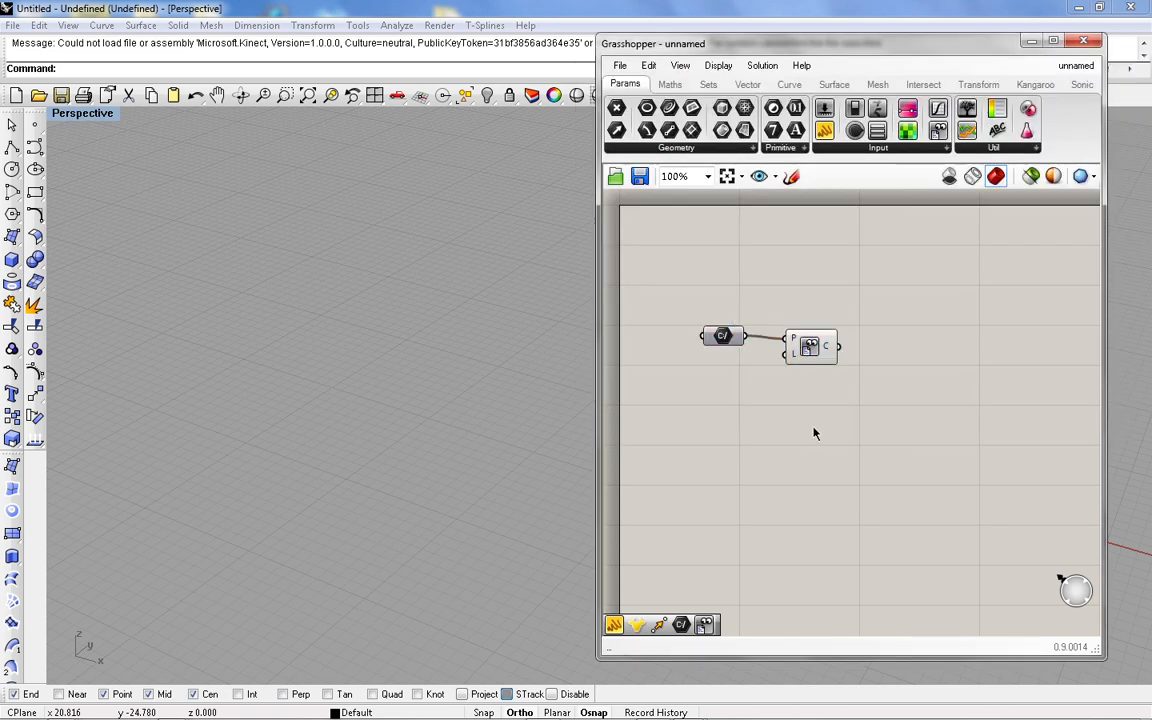
Step: Add a Panel beside the Read File component and connect the C output to it
double_click(958, 359)
type("panel")
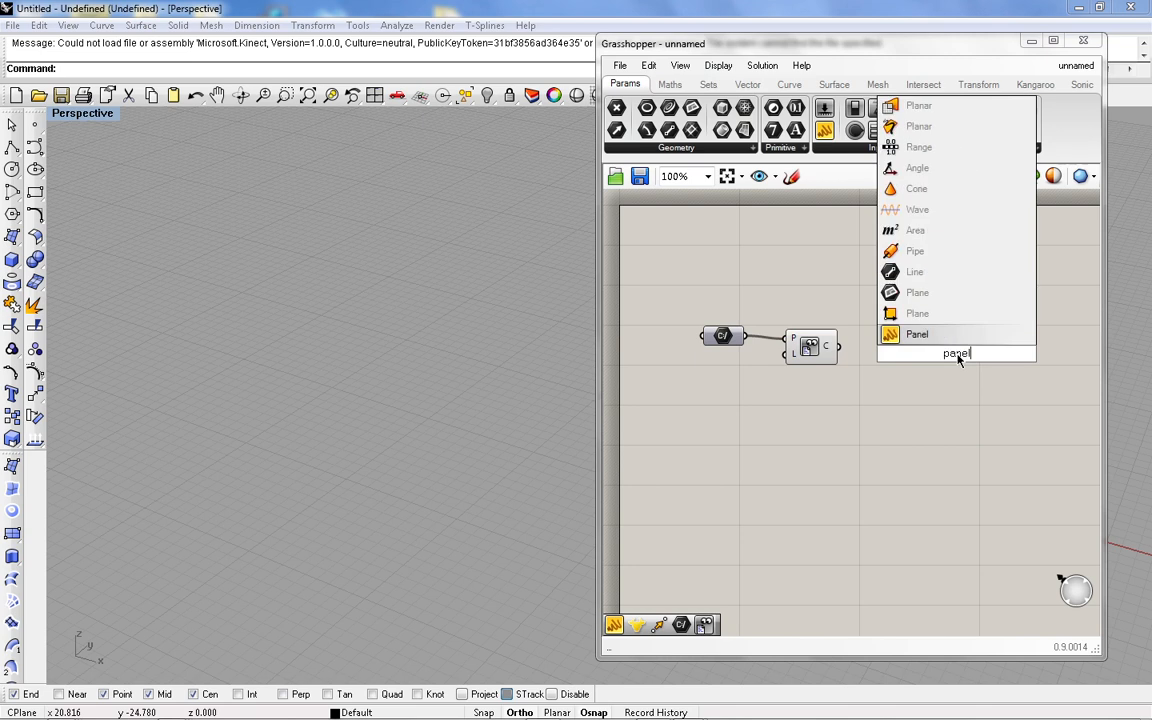
key("Return")
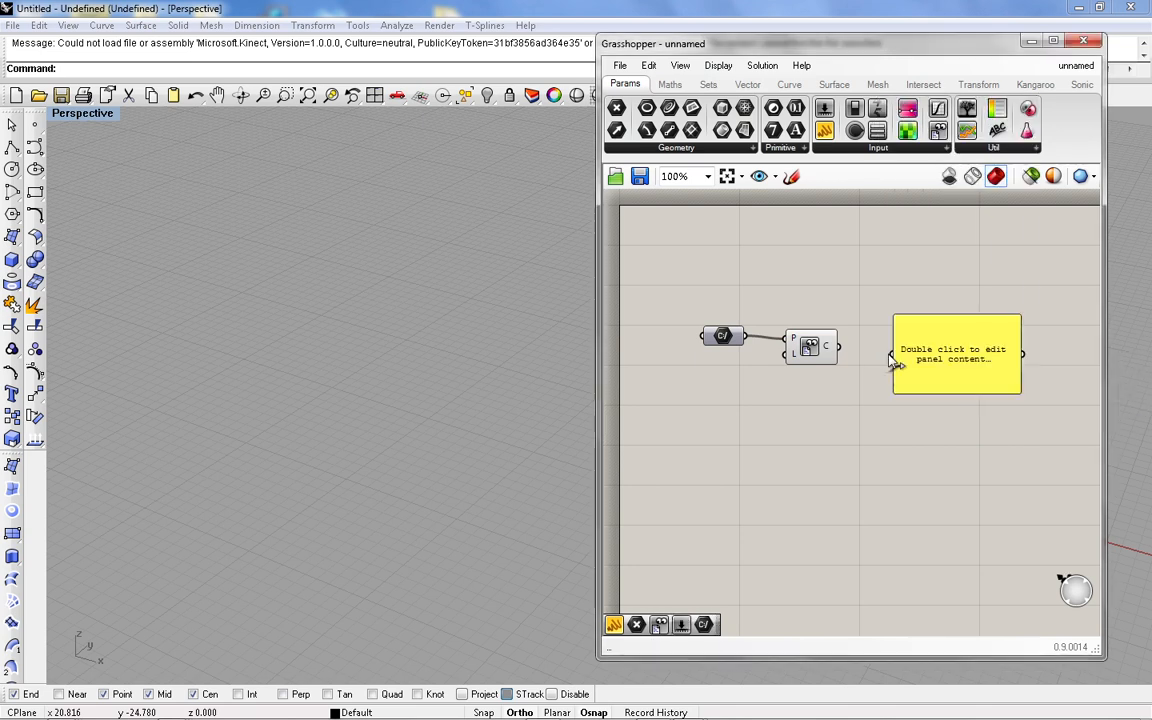
left_click_drag(838, 346, 893, 354)
Step: Enlarge the panel in height and width so that each train station record fits on one line
left_click_drag(958, 390, 962, 550)
scroll(767, 388, "down", 3)
scroll(980, 503, "up", 4)
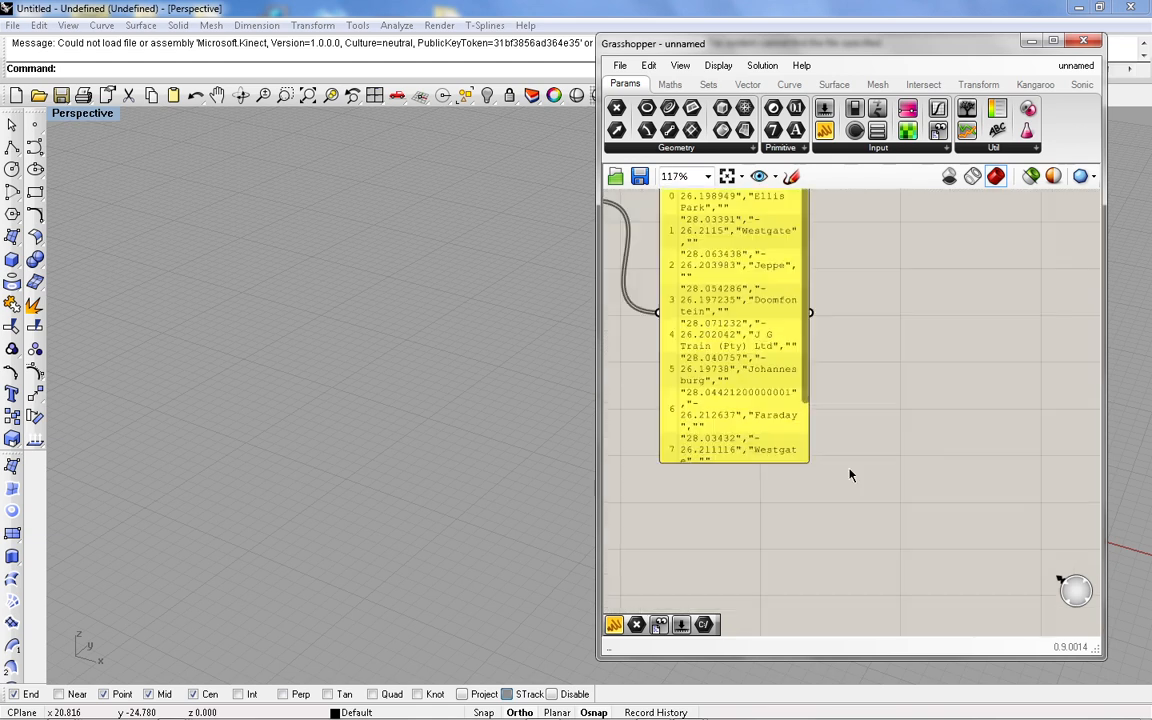
left_click_drag(803, 459, 998, 496)
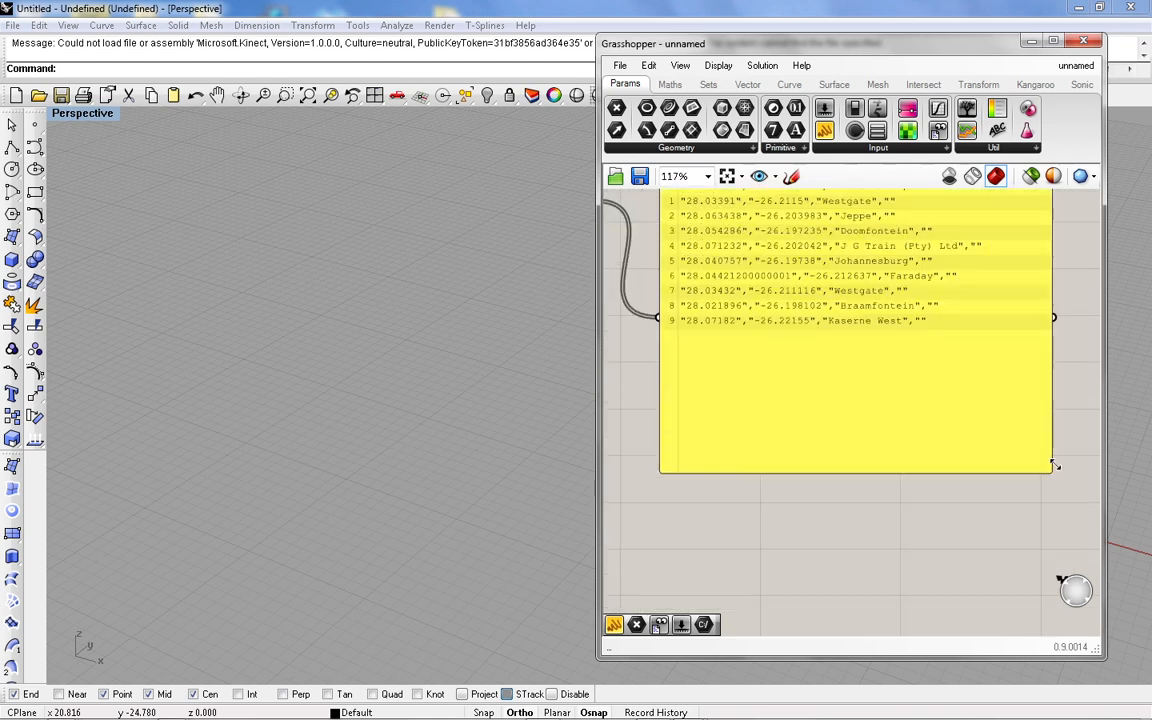
Step: Look over the station coordinates and names in the panel, and narrow the panel slightly
scroll(1018, 527, "down", 2)
scroll(824, 323, "up", 3)
left_click(800, 295)
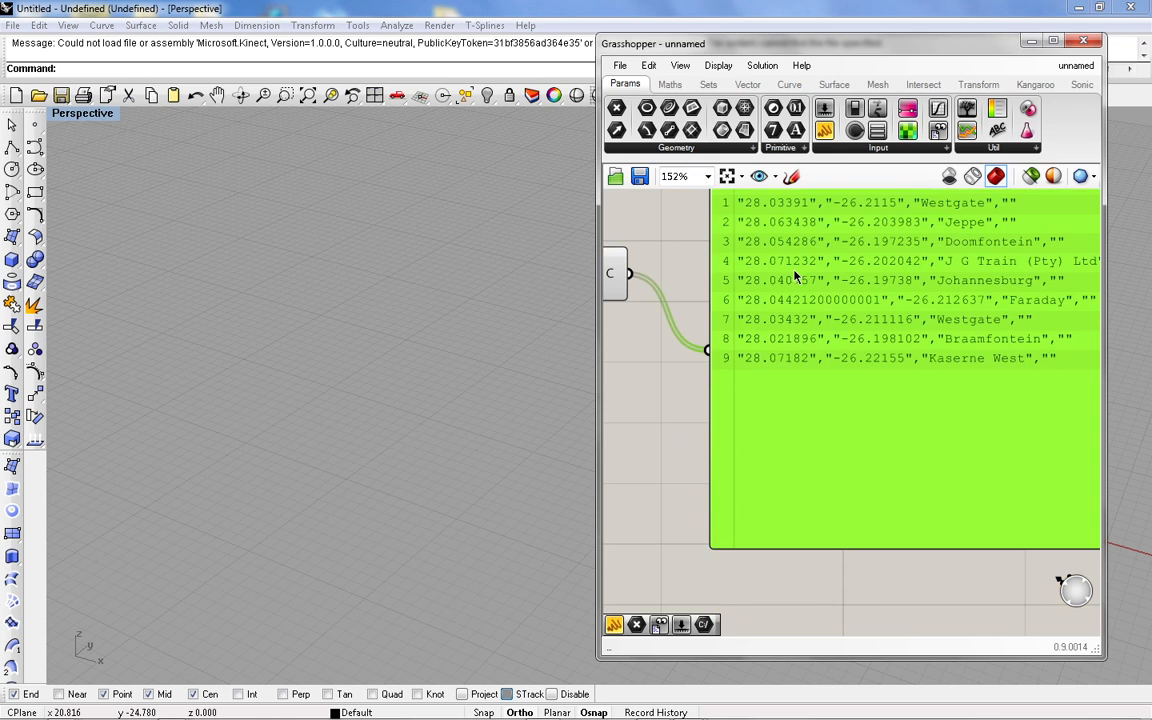
scroll(855, 372, "down", 2)
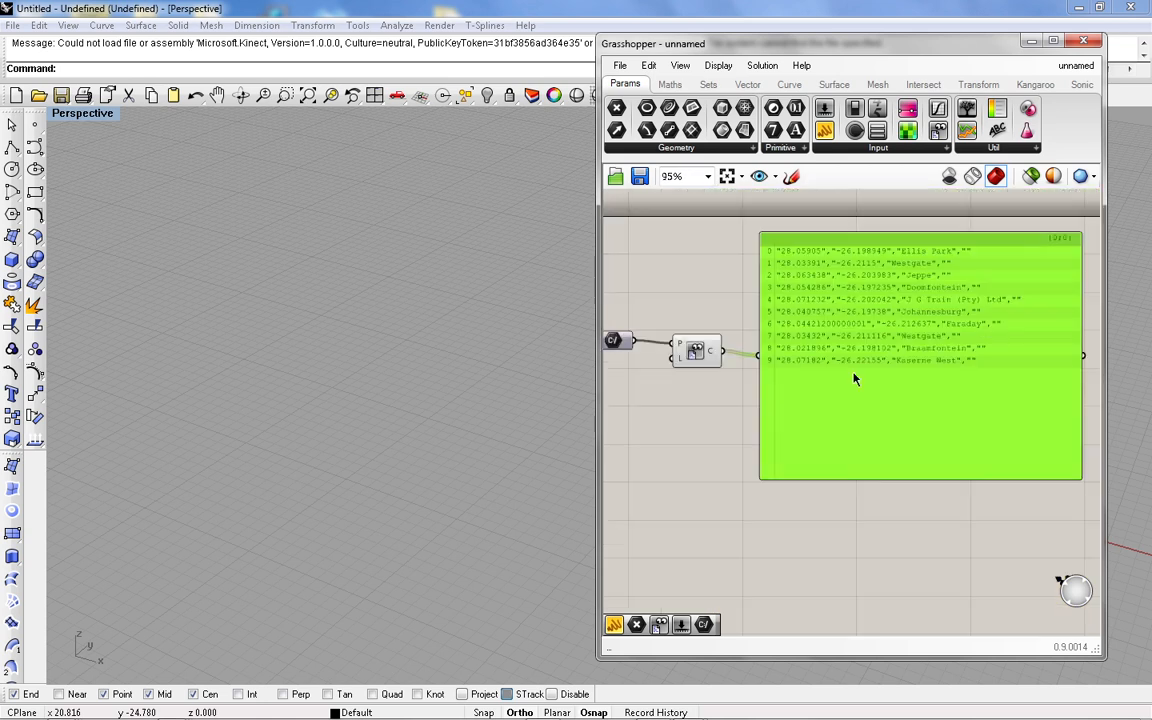
left_click(710, 331)
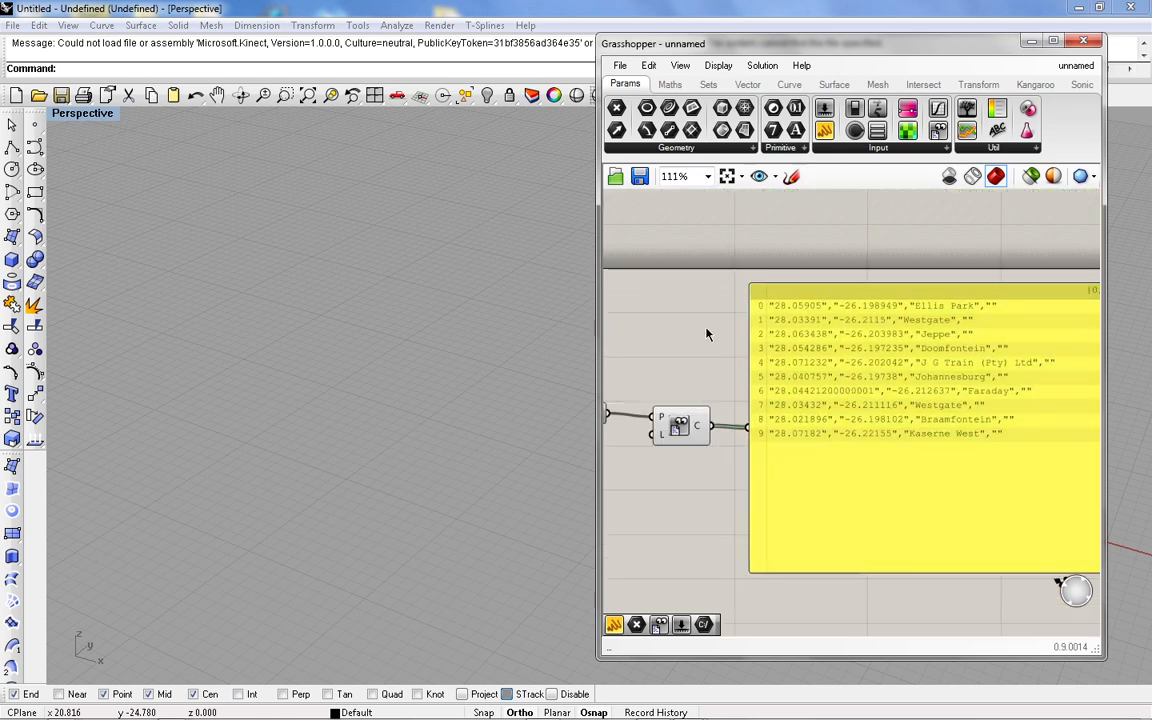
scroll(783, 334, "down", 1)
scroll(783, 334, "down", 2)
scroll(933, 386, "up", 2)
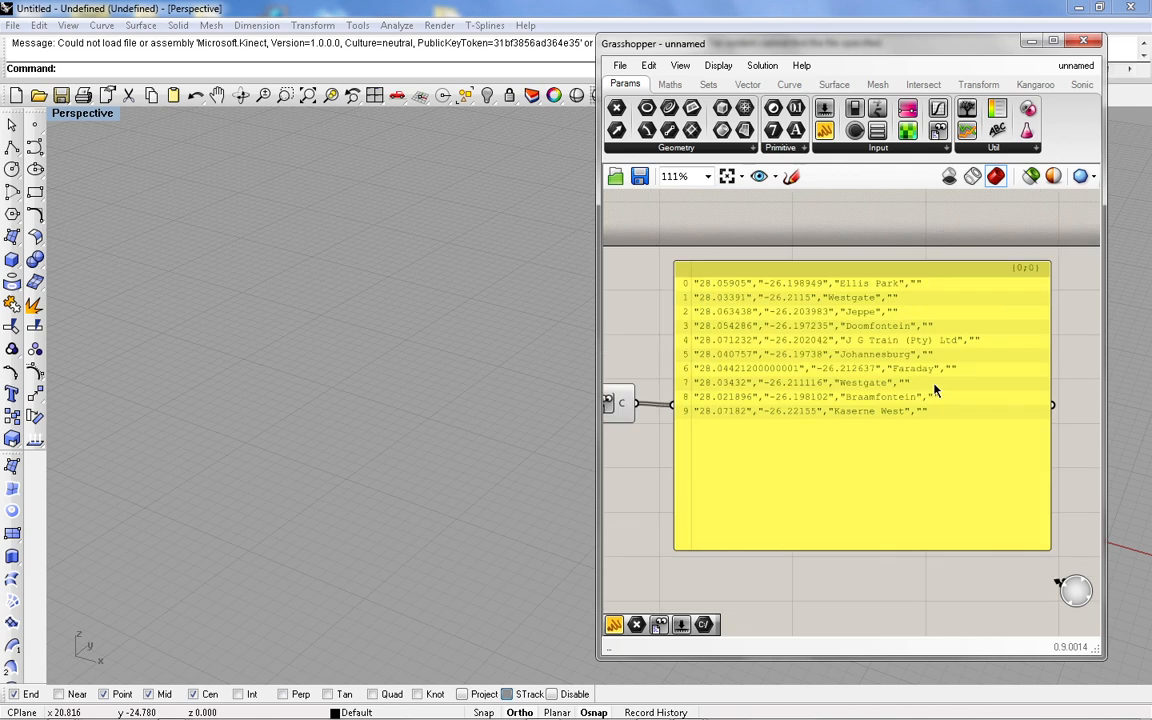
scroll(671, 327, "down", 2)
scroll(868, 393, "up", 1)
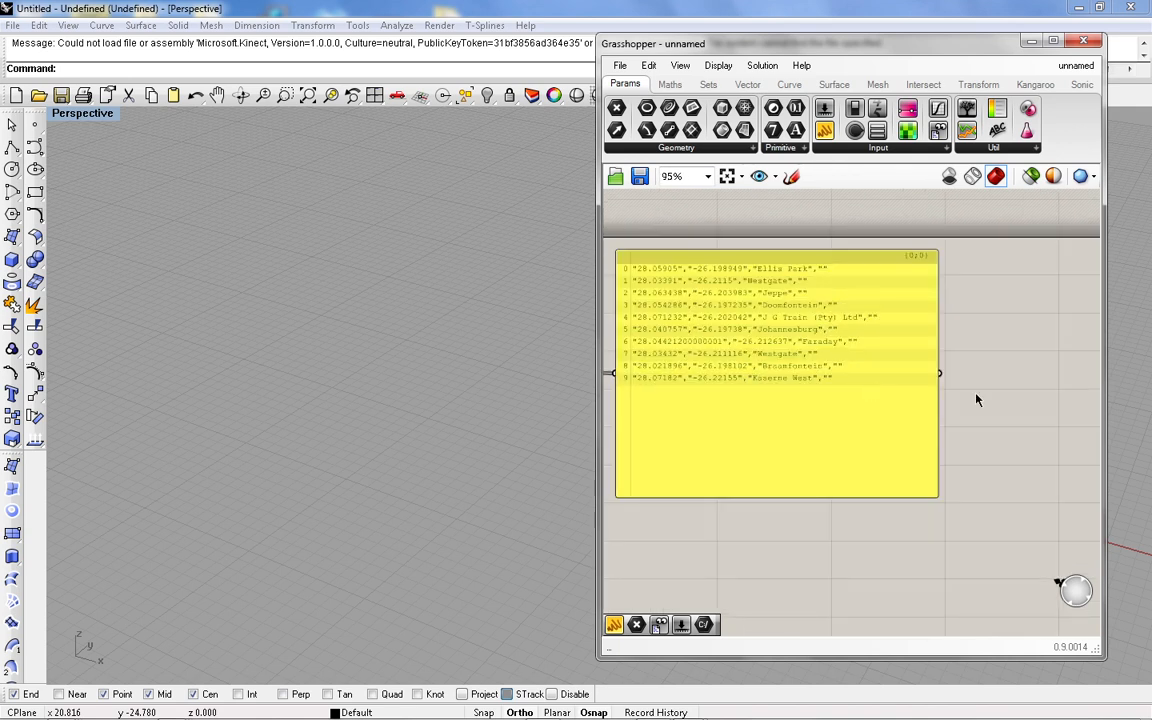
left_click_drag(938, 424, 893, 418)
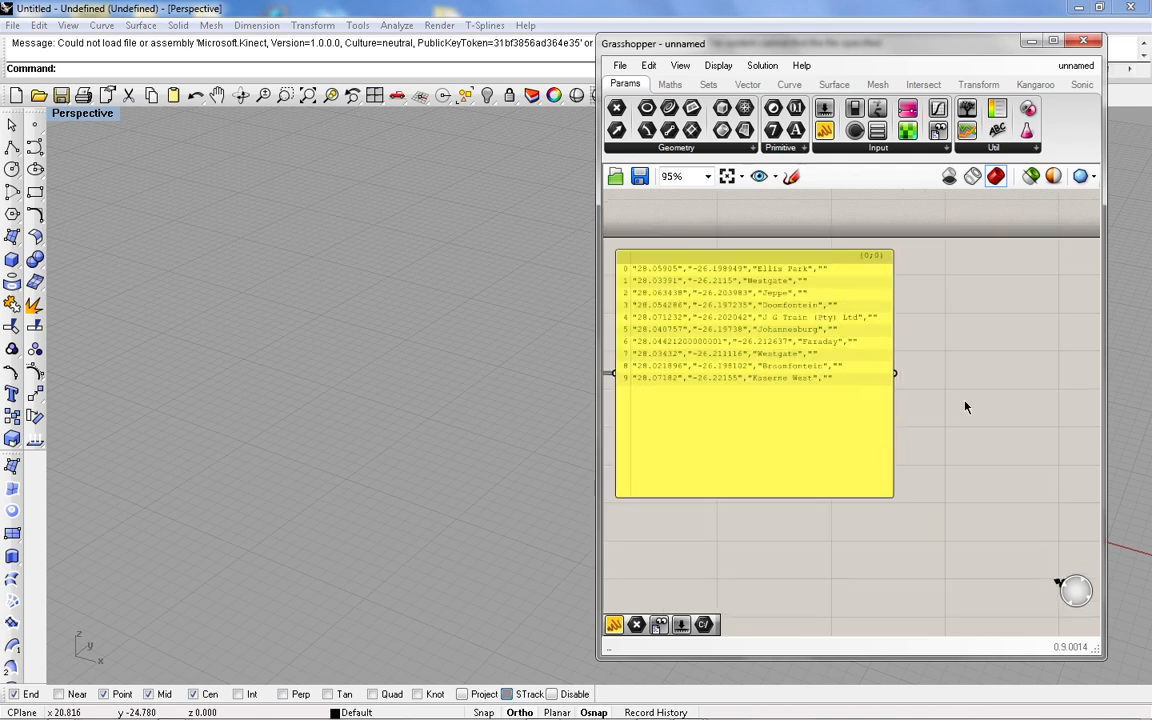
Step: Add a String Split component beside the station records panel and connect the panel to its S input
double_click(977, 393)
type("s")
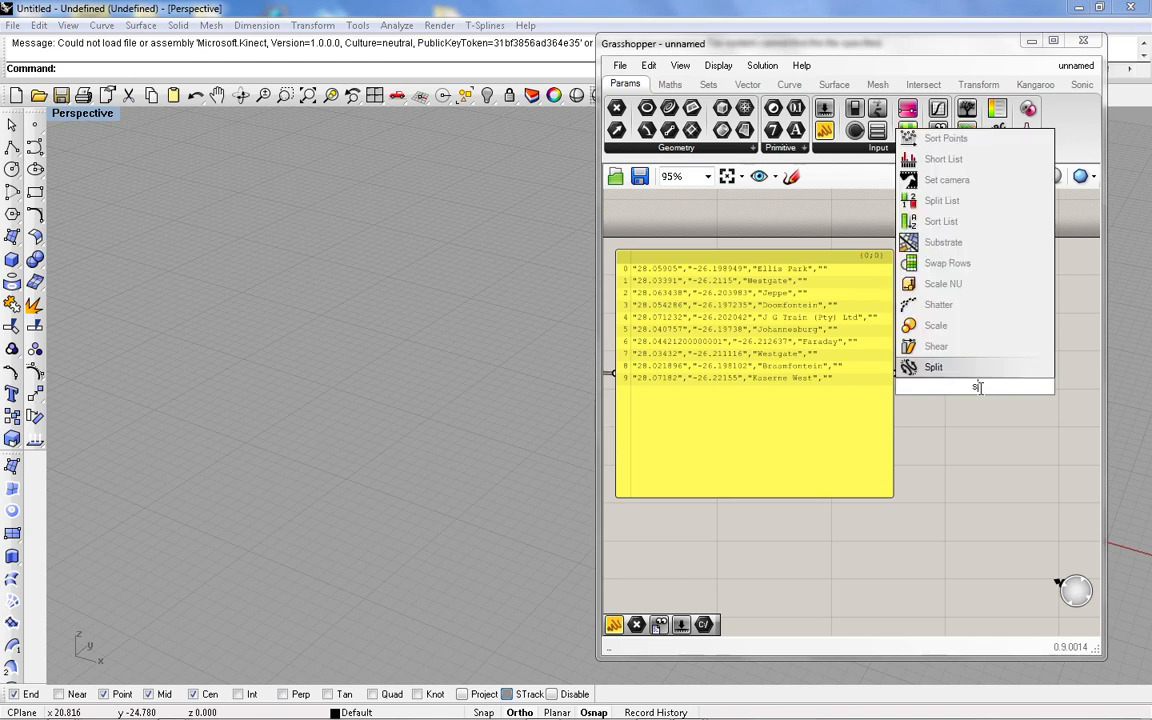
type("plit")
key("Up")
key("Up")
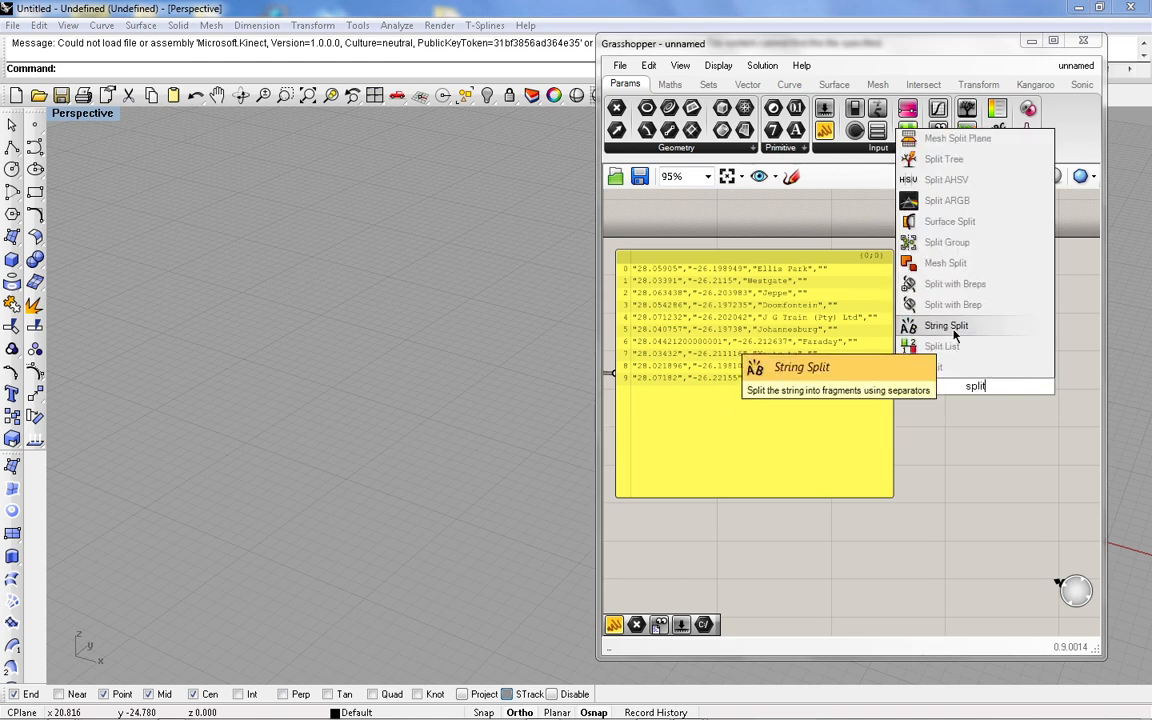
key("Return")
left_click_drag(920, 386, 895, 374)
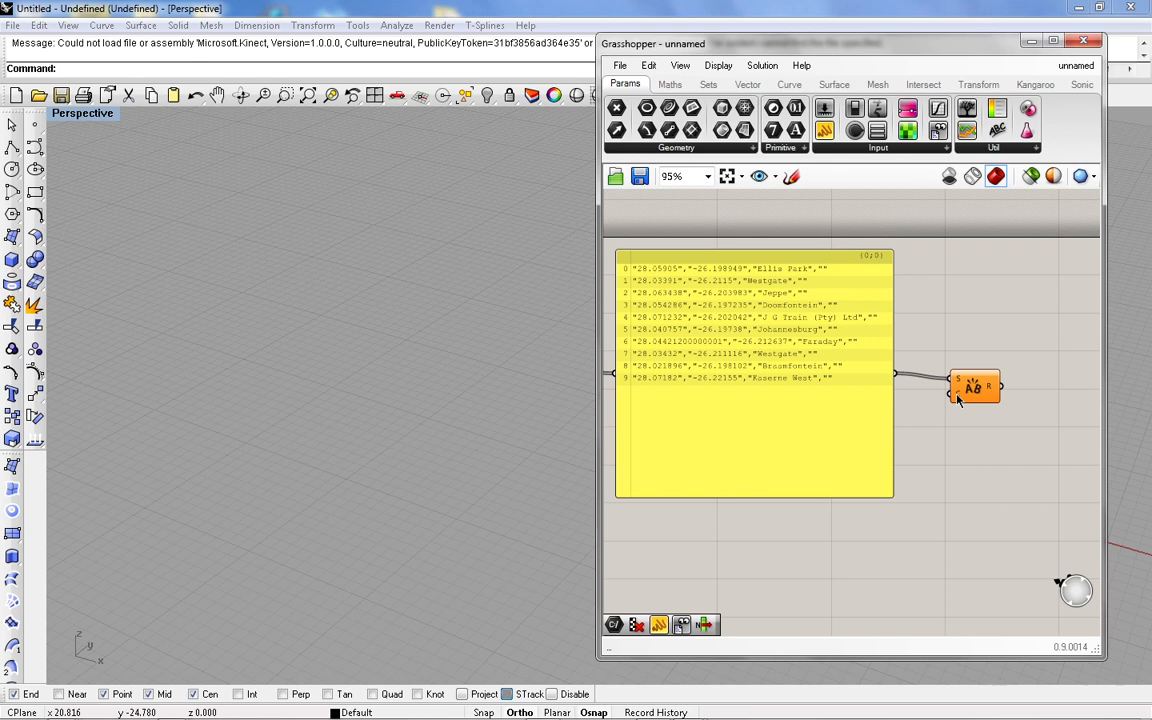
Step: Set the separator input C of the String Split component to a comma
right_click(960, 393)
mouse_move(1030, 575)
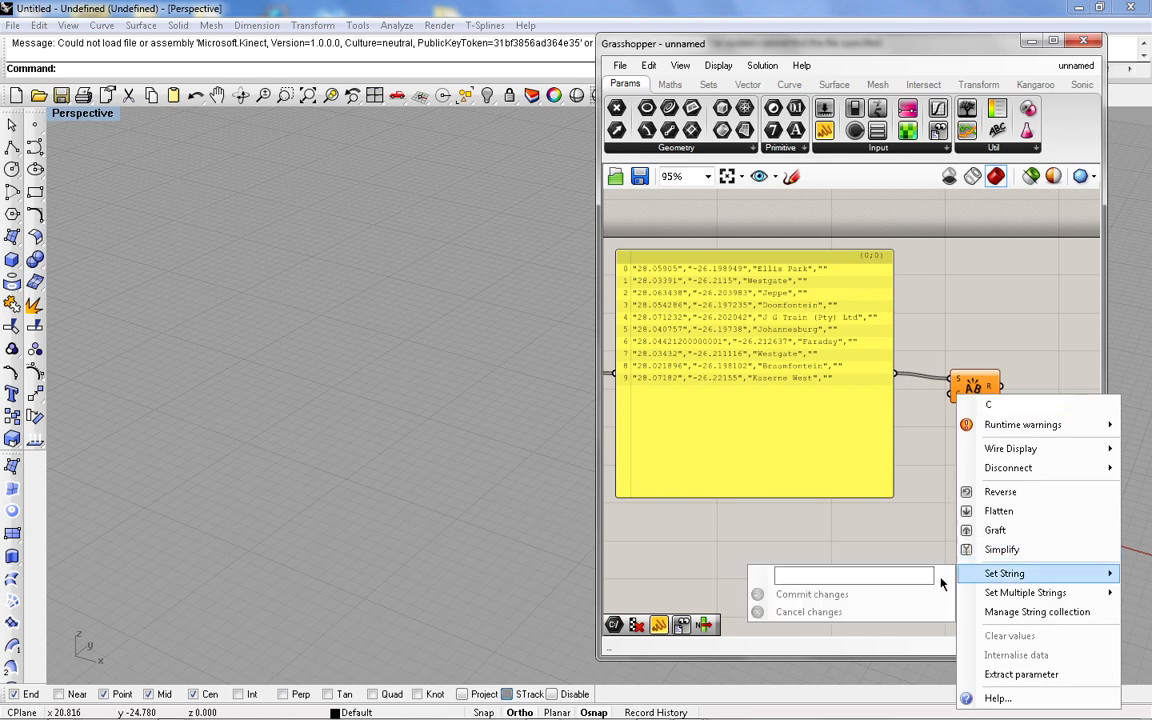
type(",")
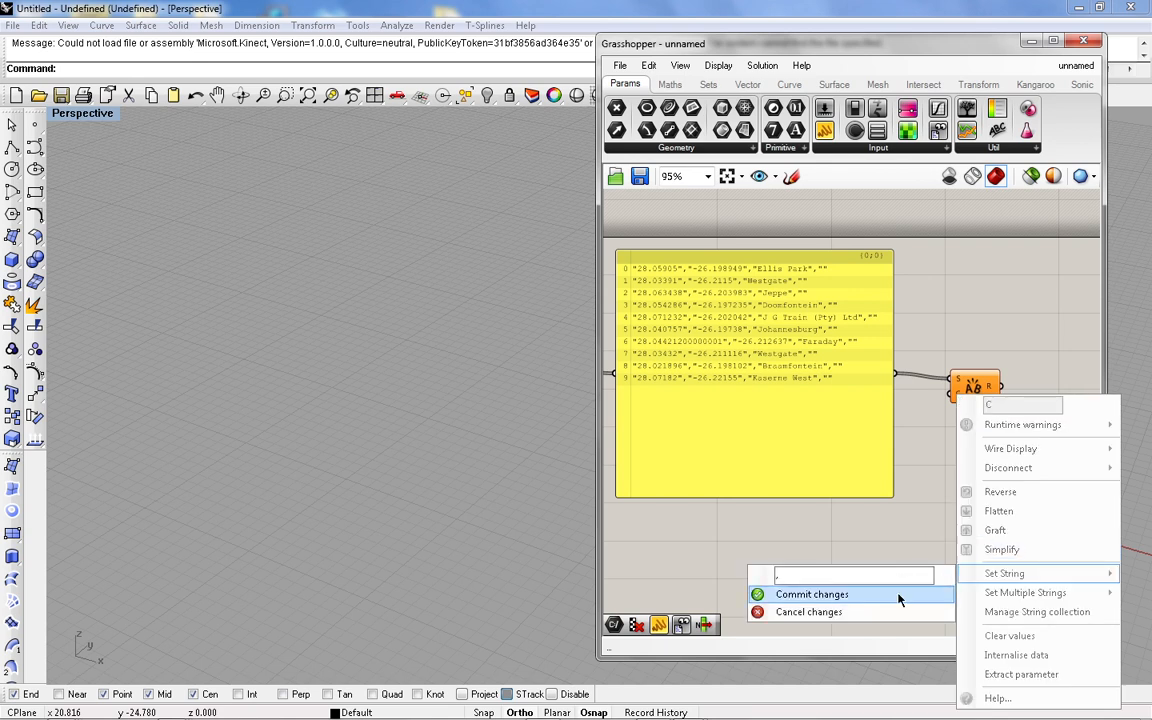
left_click(811, 594)
scroll(975, 390, "up", 4)
left_click_drag(982, 397, 945, 390)
right_click(897, 393)
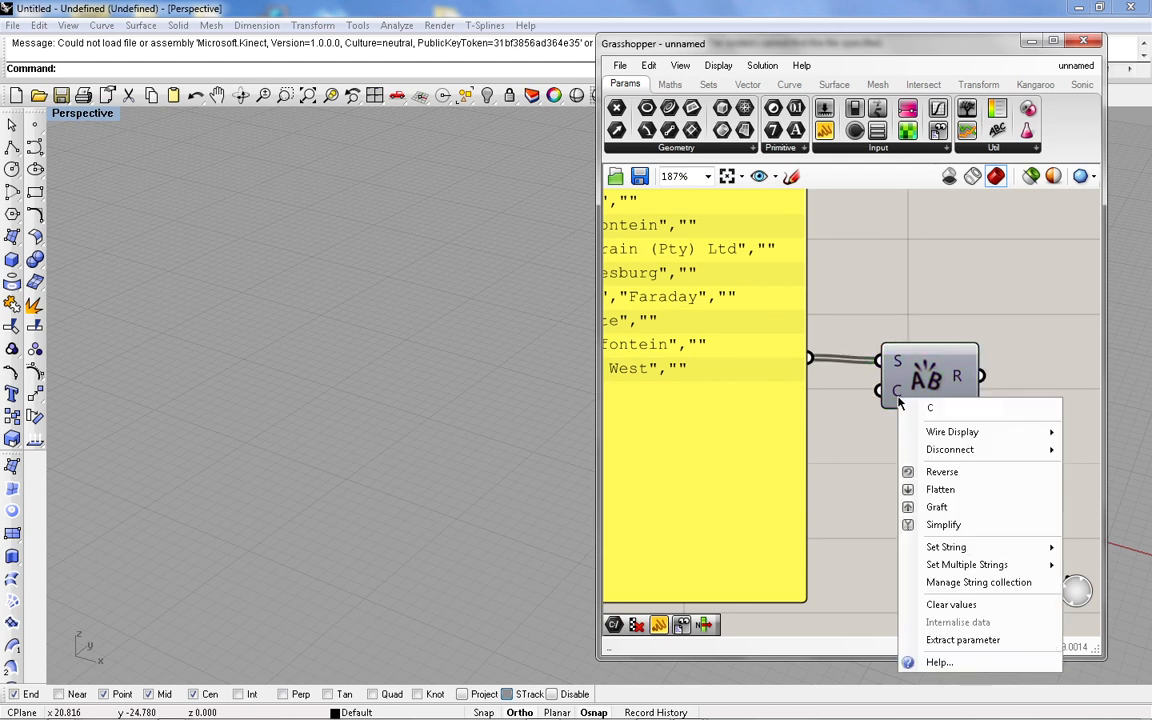
mouse_move(948, 548)
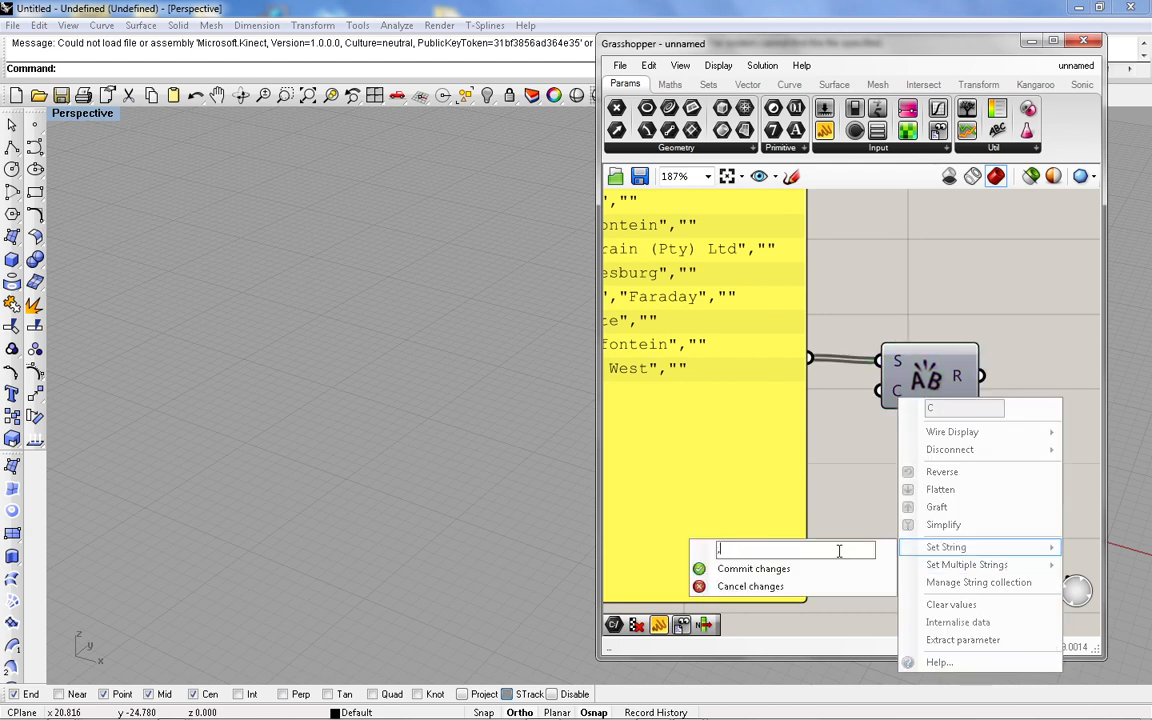
left_click(797, 572)
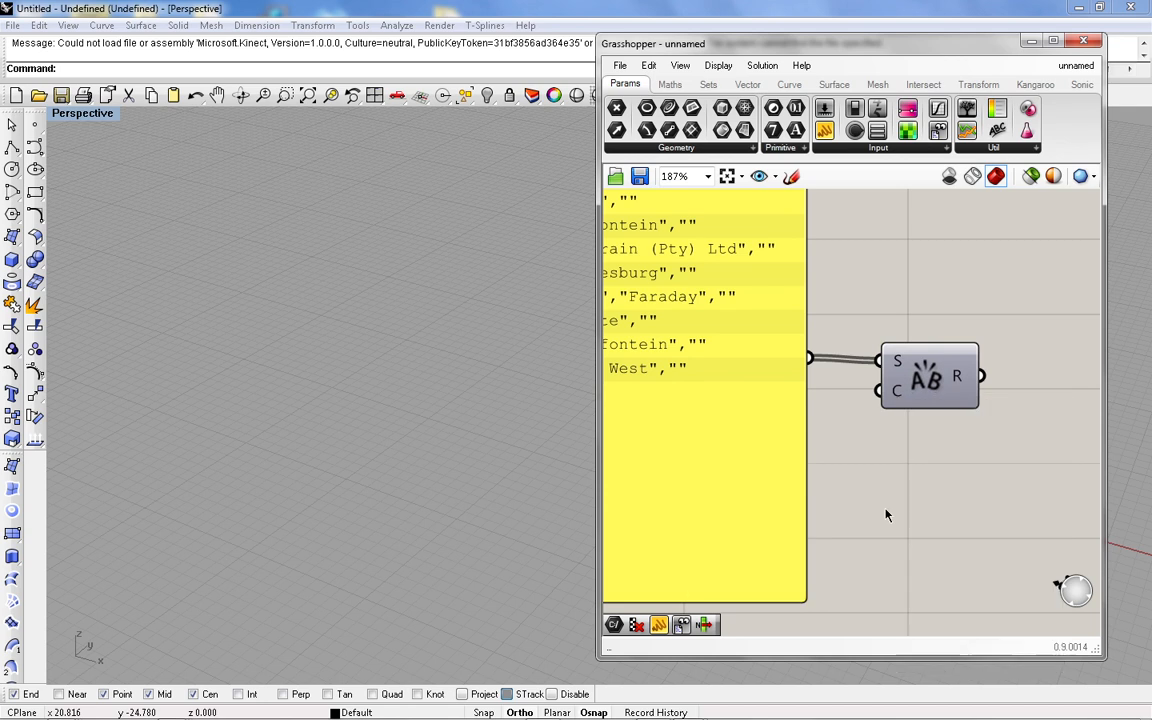
Step: Duplicate the station records panel beyond String Split and feed the copy from the R output
scroll(818, 437, "down", 5)
scroll(643, 381, "up", 3)
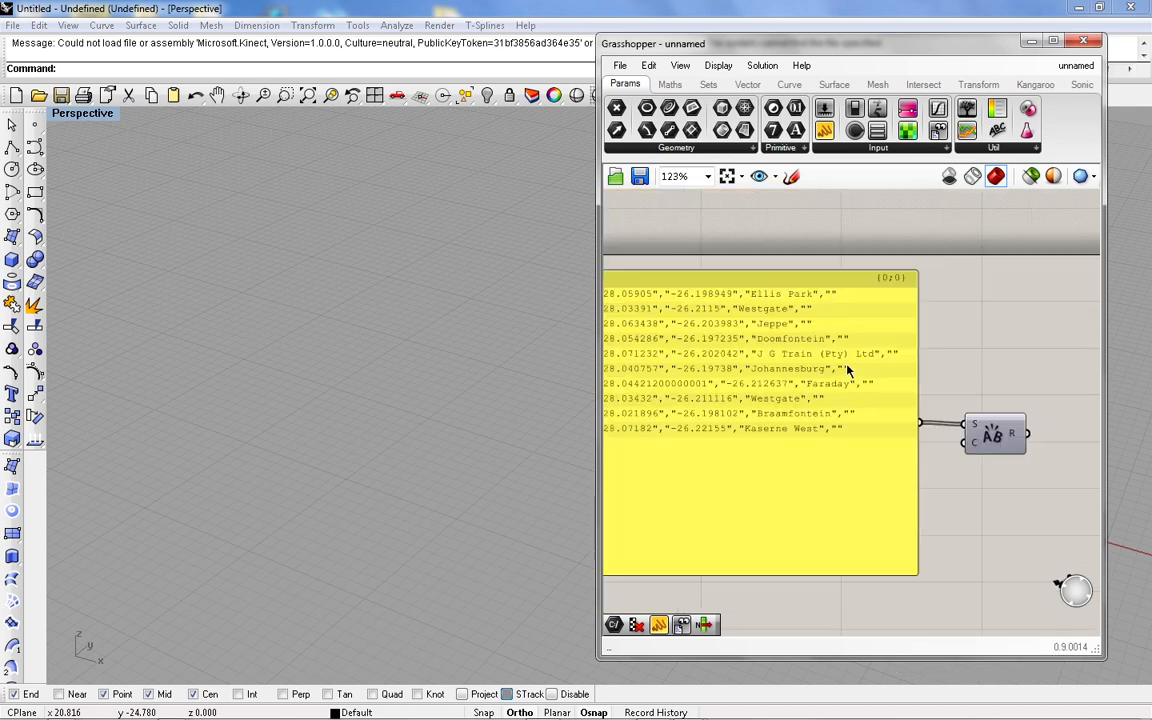
scroll(849, 370, "down", 1)
scroll(730, 346, "down", 1)
right_click_drag(678, 368, 735, 378)
scroll(699, 334, "down", 2)
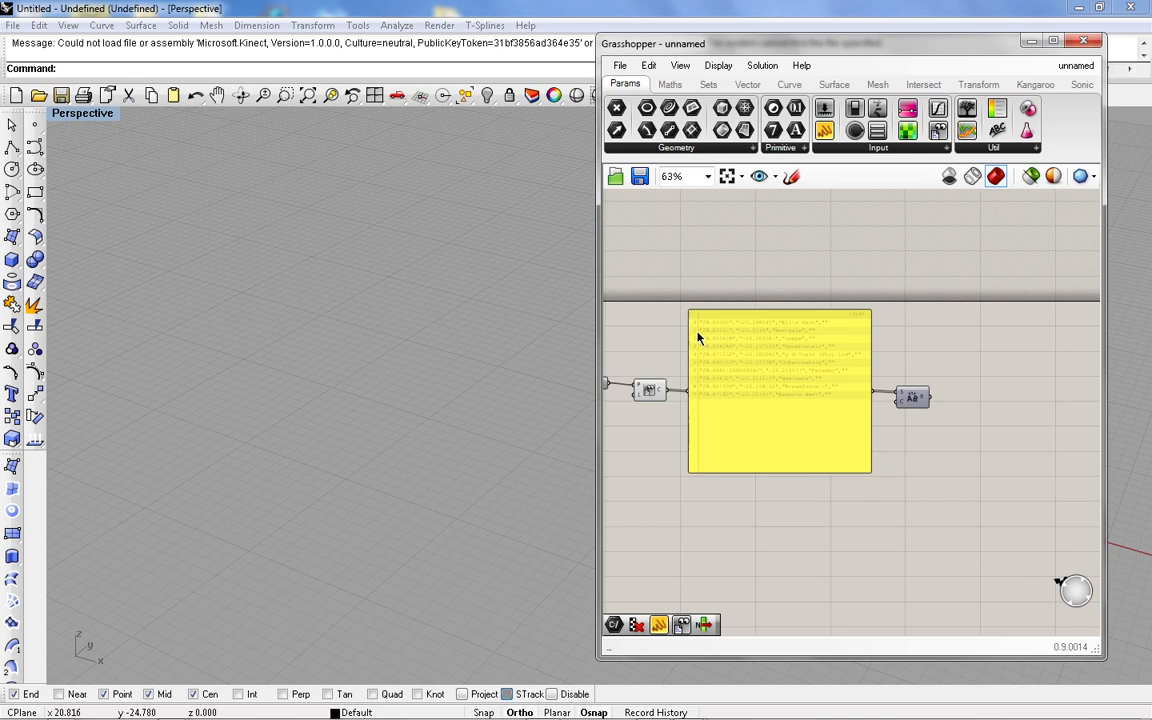
left_click(785, 410)
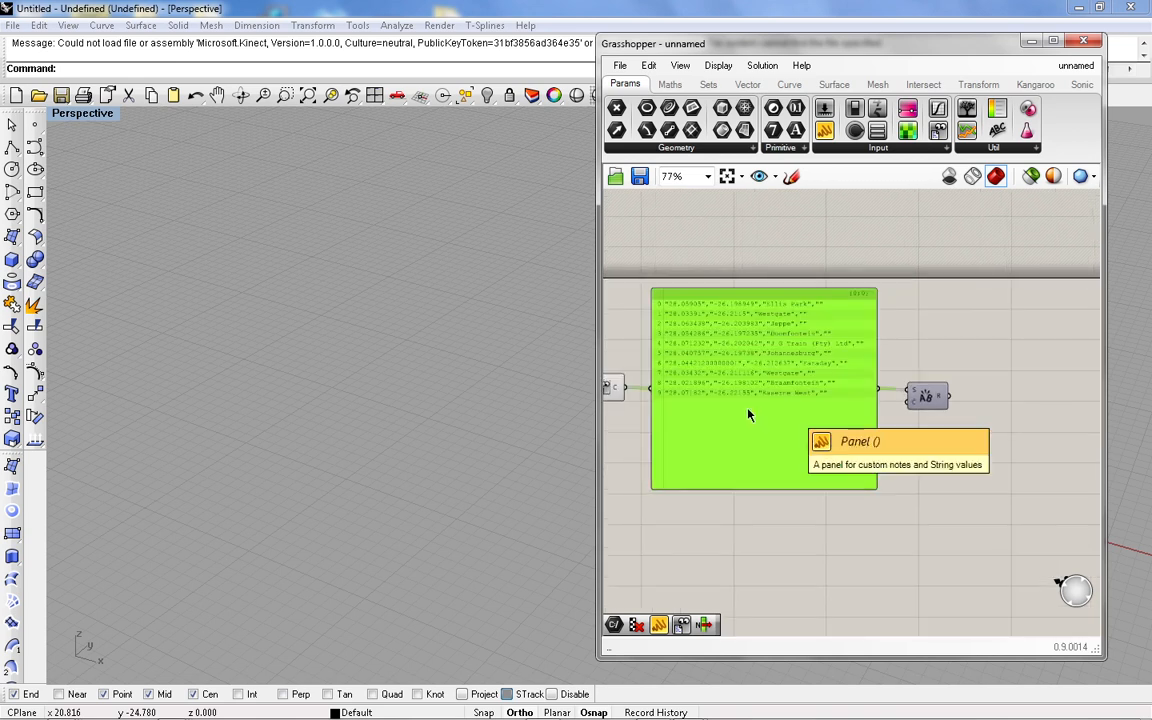
key("ctrl+c")
key("ctrl+v")
left_click_drag(698, 411, 968, 400)
Step: Narrow the copied panel so that it is just wide enough for the split station values
scroll(1057, 385, "up", 3)
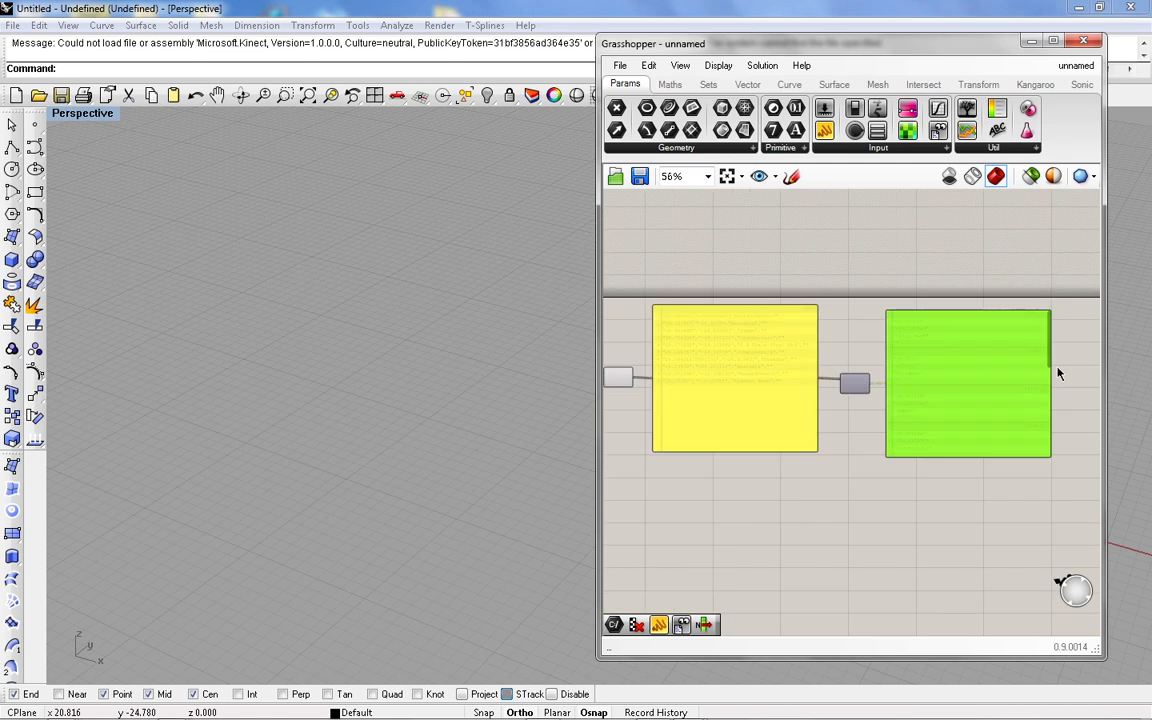
left_click(1057, 400)
left_click_drag(1046, 398, 913, 394)
Step: Examine how each station record is split into coordinates and name, including the quotation marks around the values
scroll(830, 285, "up", 2)
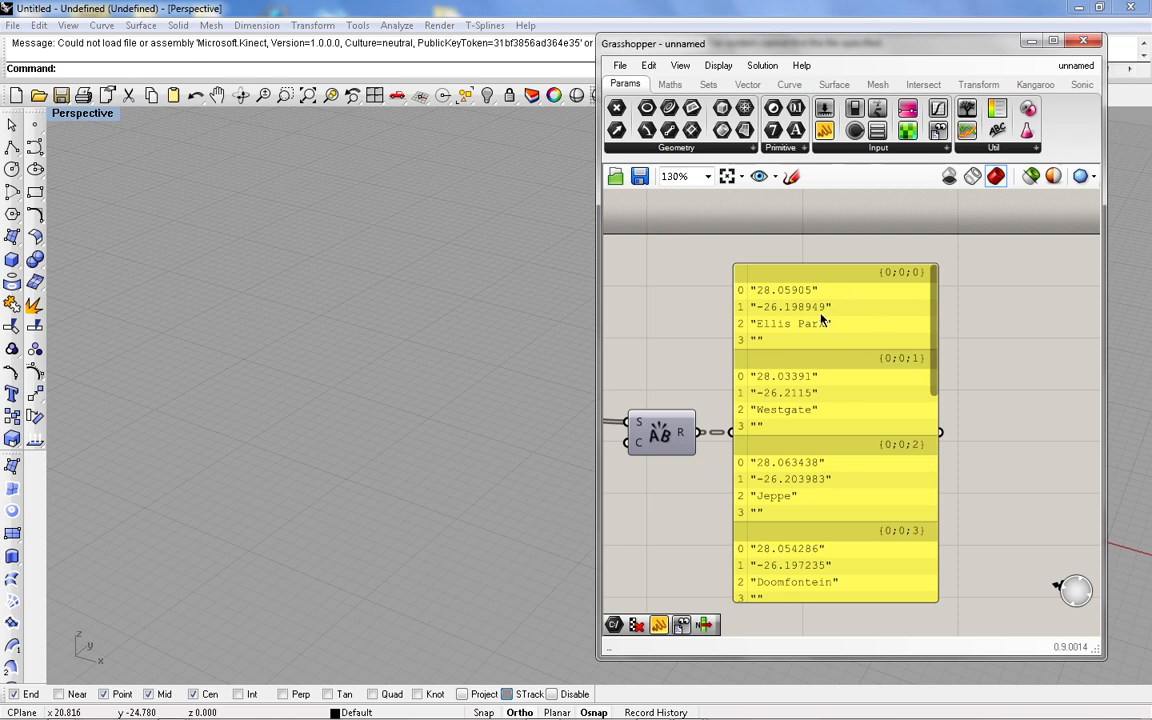
scroll(821, 317, "up", 2)
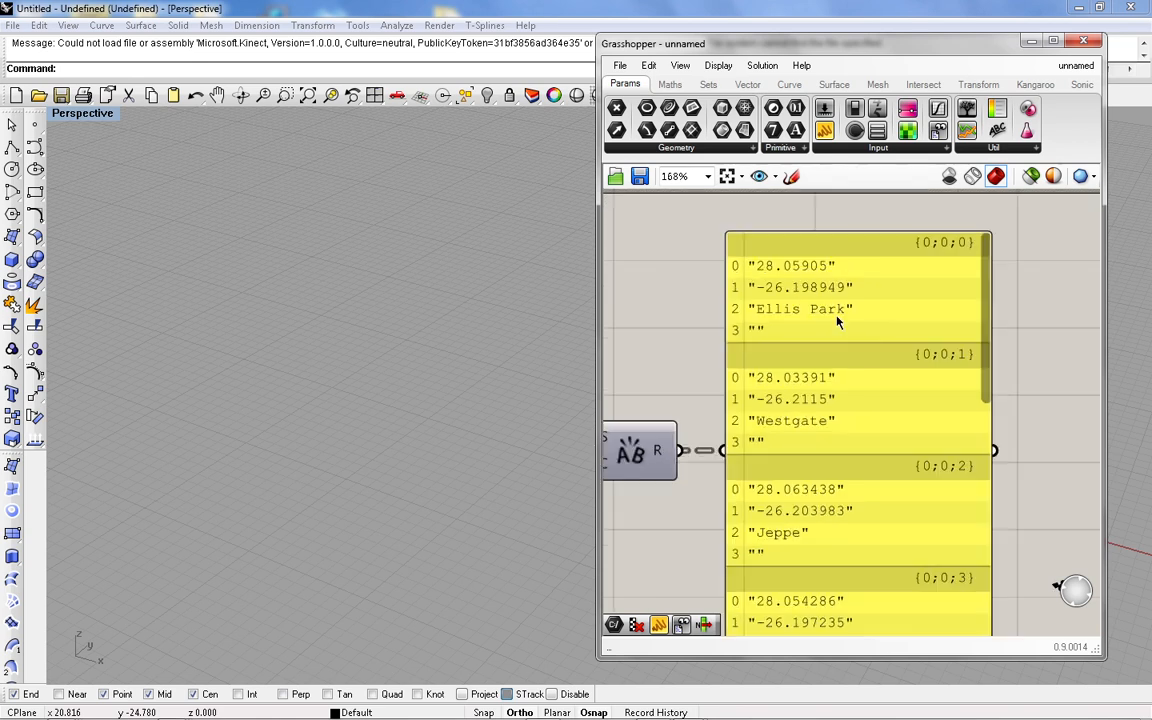
scroll(836, 320, "down", 2)
right_click_drag(729, 300, 715, 296)
scroll(718, 294, "down", 1)
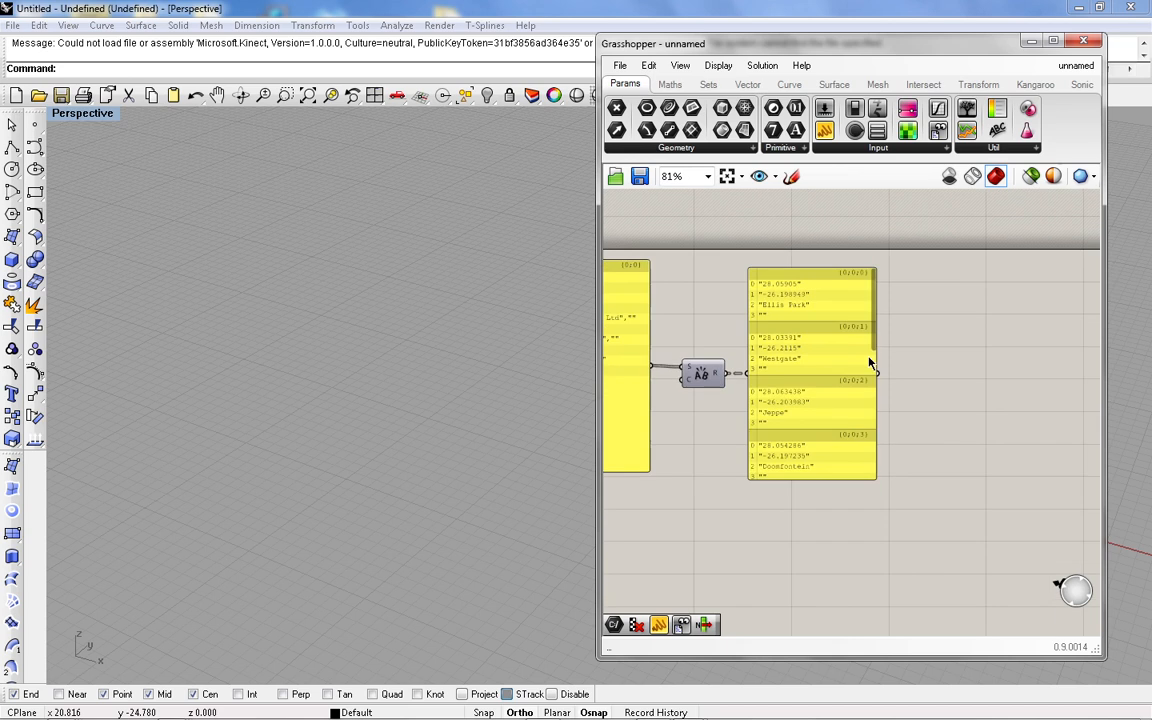
scroll(870, 363, "up", 1)
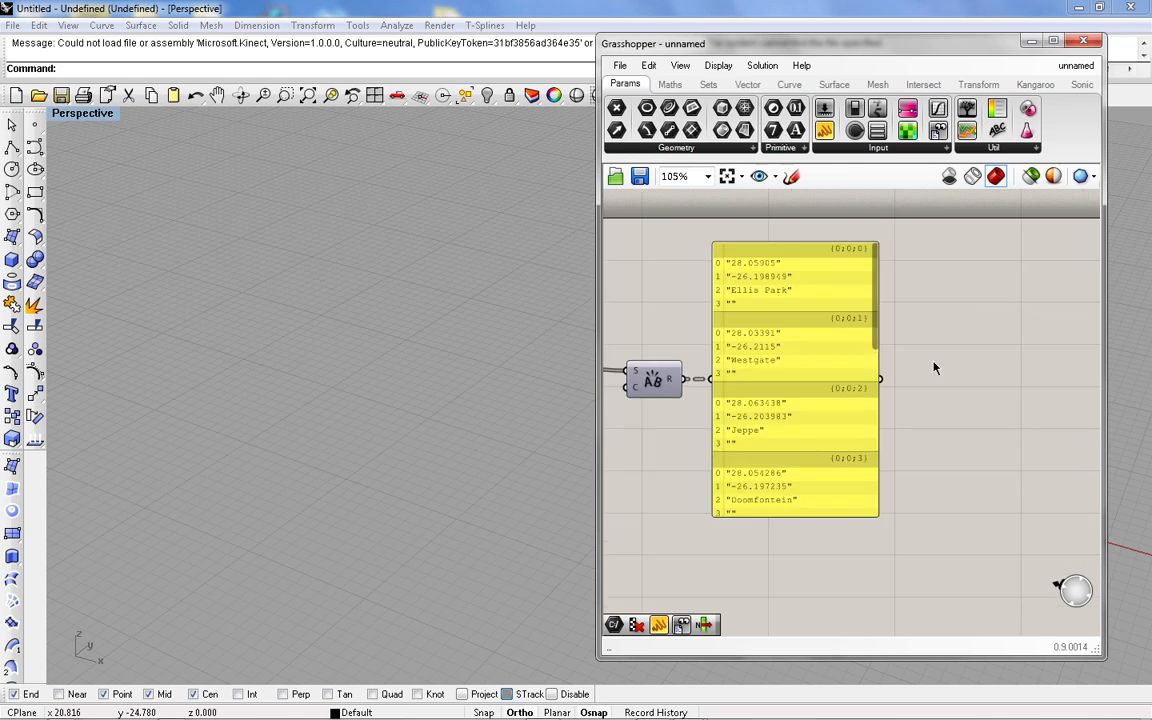
scroll(797, 301, "up", 2)
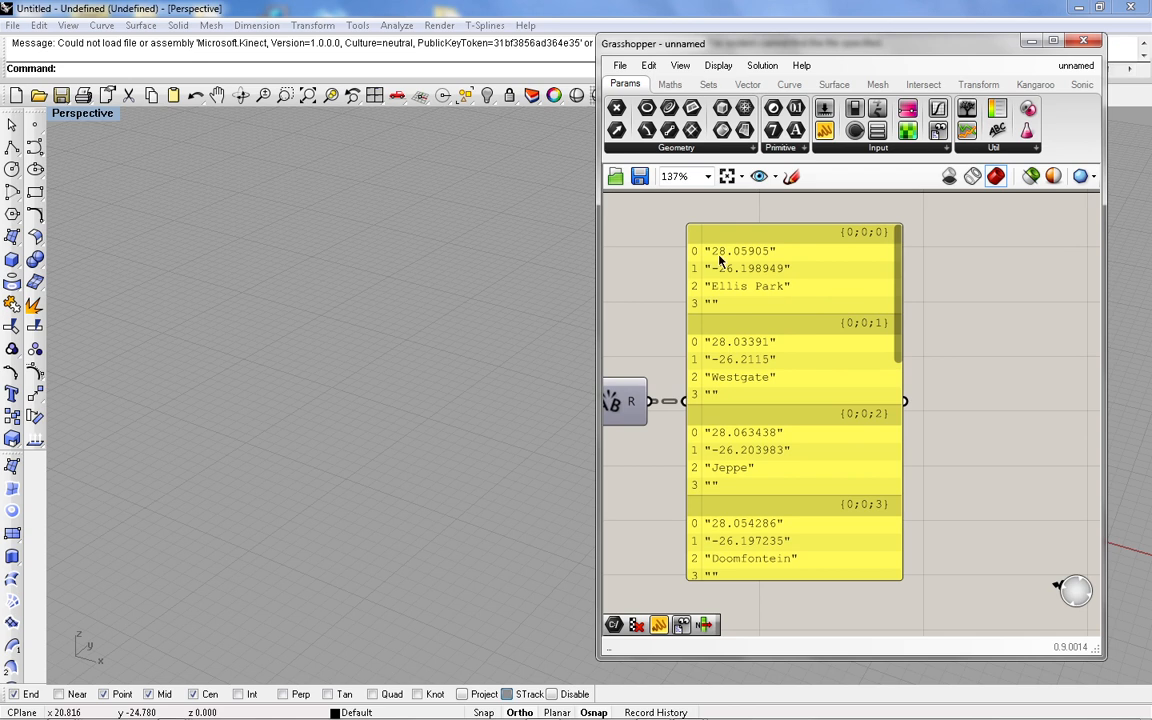
Step: Add a Replace String component beside the split values panel and connect the panel to its S input
double_click(975, 407)
type("repl")
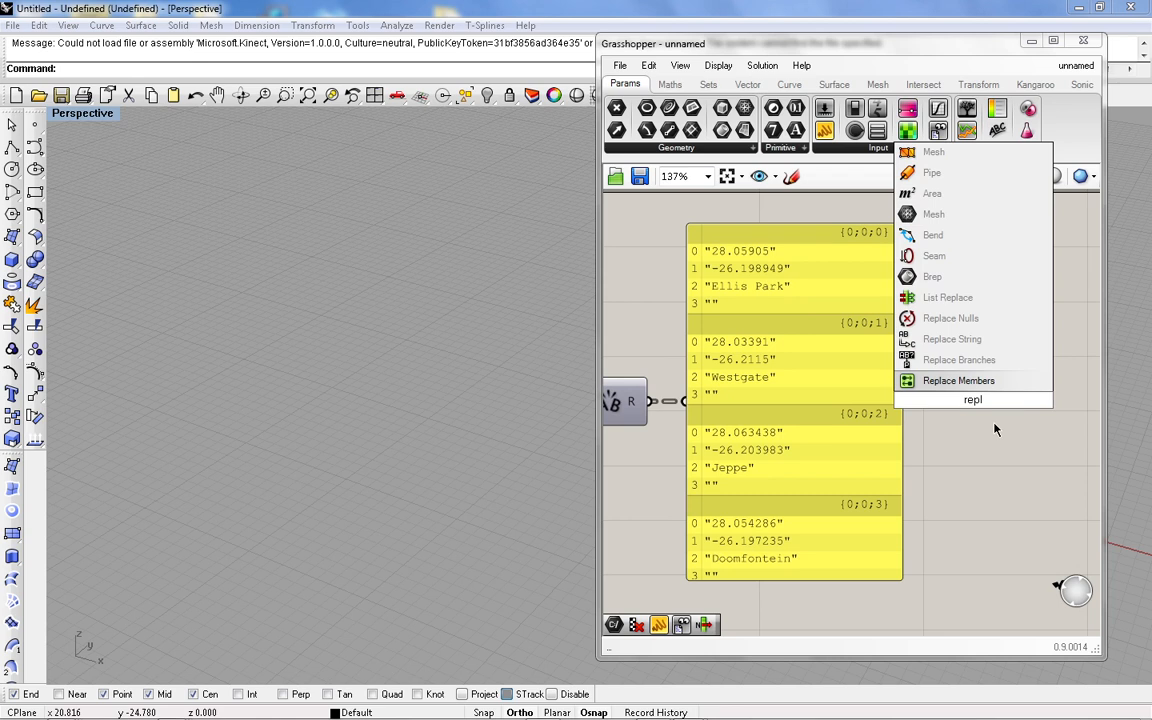
left_click(963, 342)
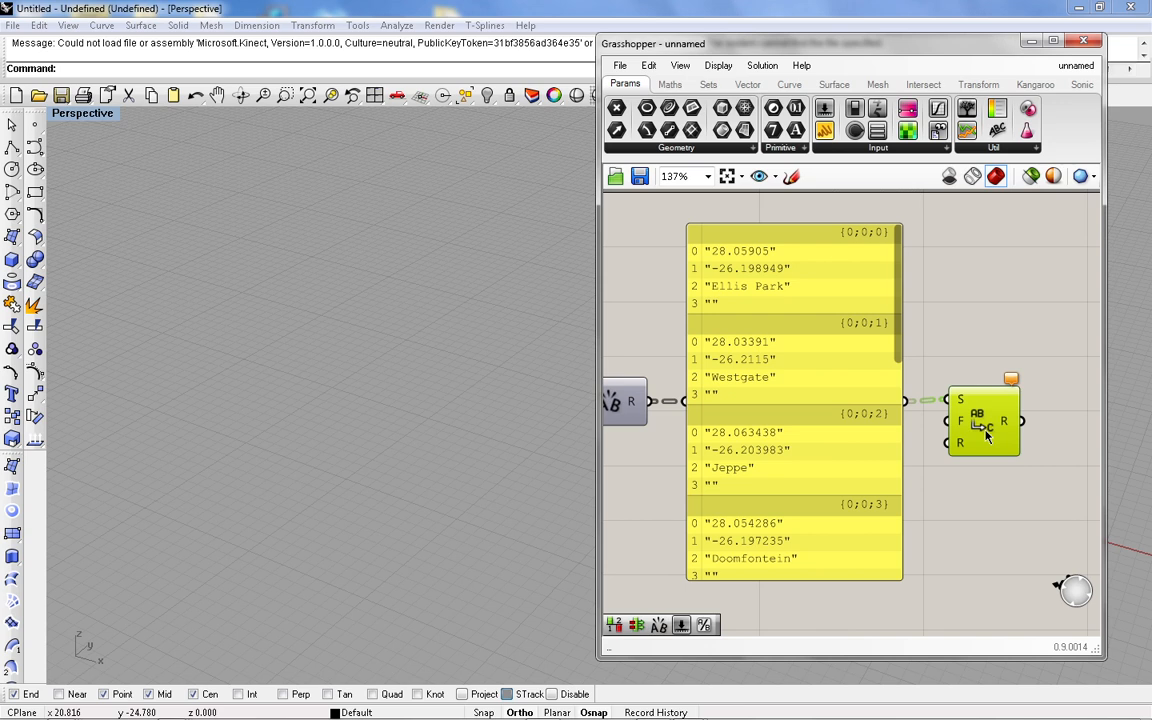
left_click(962, 427)
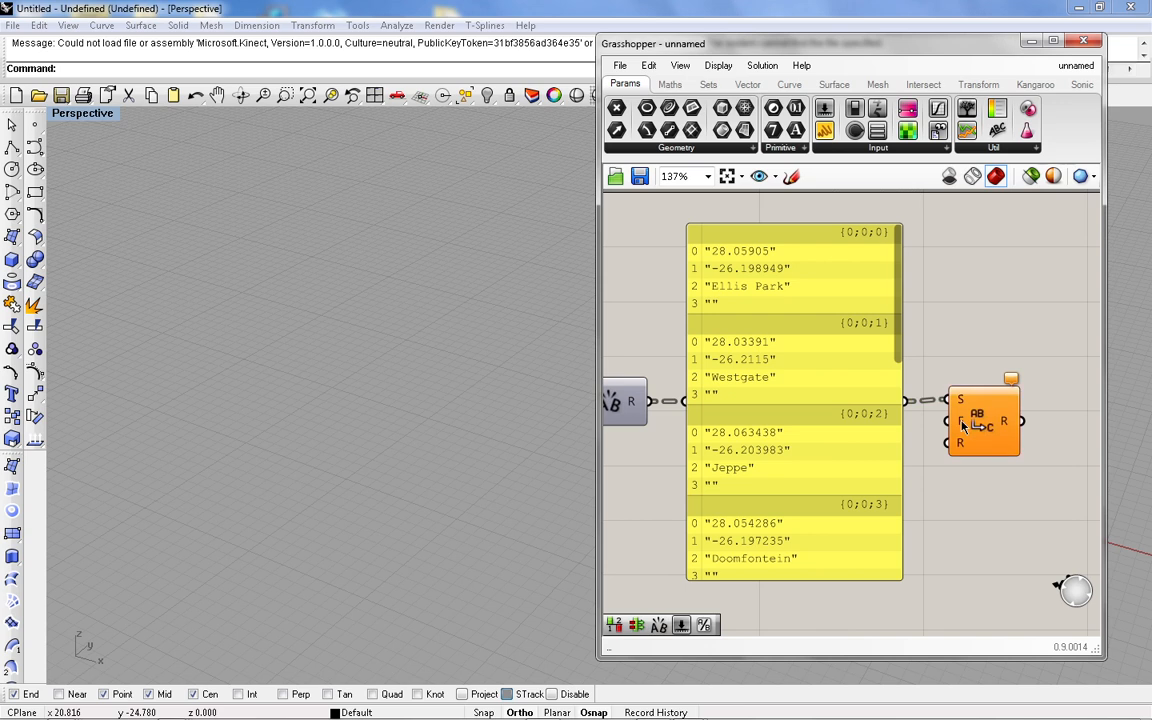
Step: Set the find input F of the Replace String component to a double quotation mark
right_click(962, 425)
mouse_move(1026, 583)
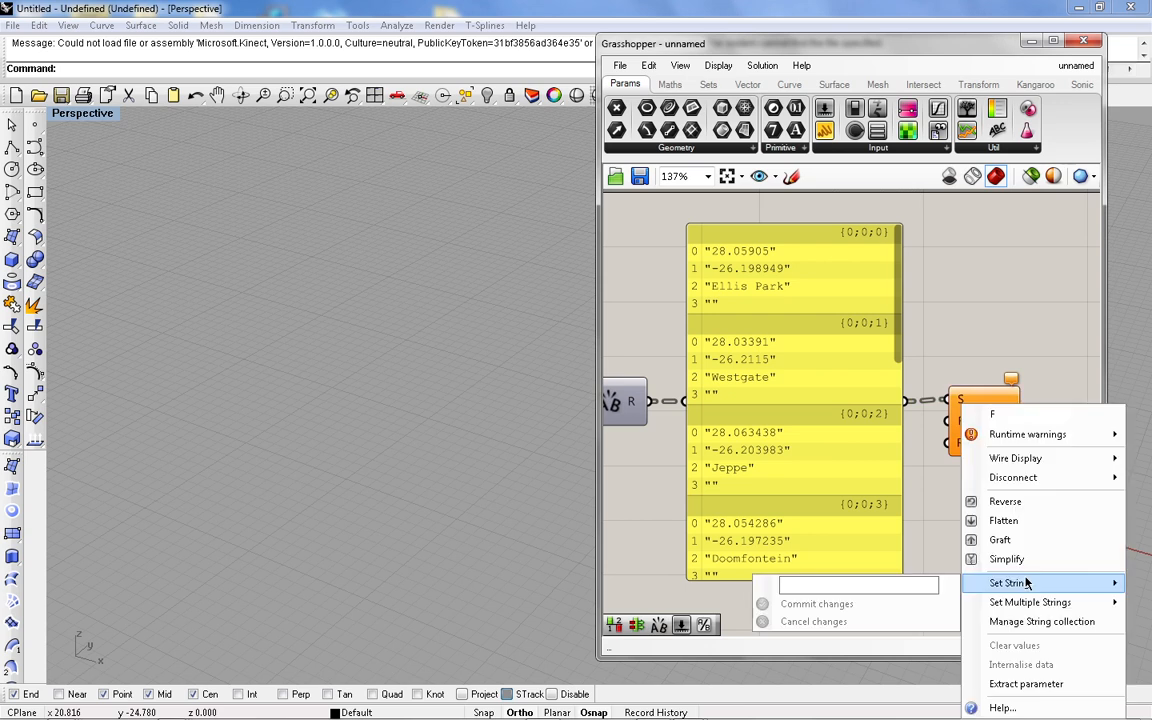
left_click(923, 583)
type("\"")
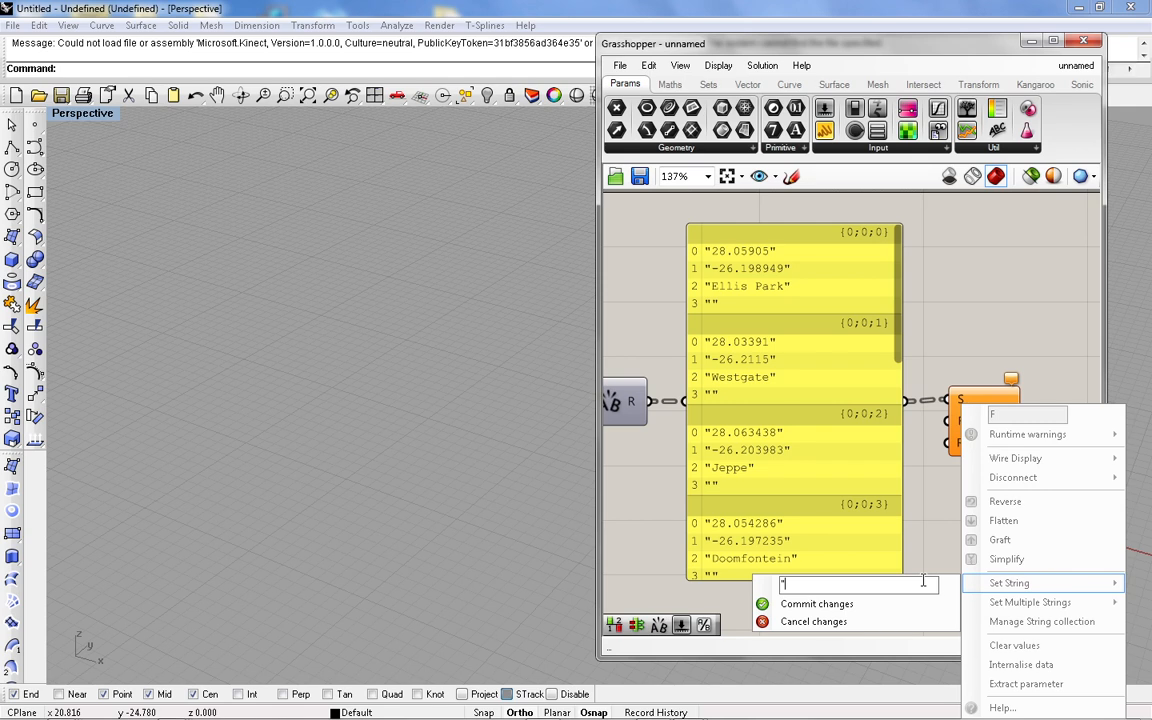
key("Return")
Step: Duplicate the split values panel beyond Replace String and feed the copy from the R output
scroll(859, 390, "down", 3)
left_click(778, 401)
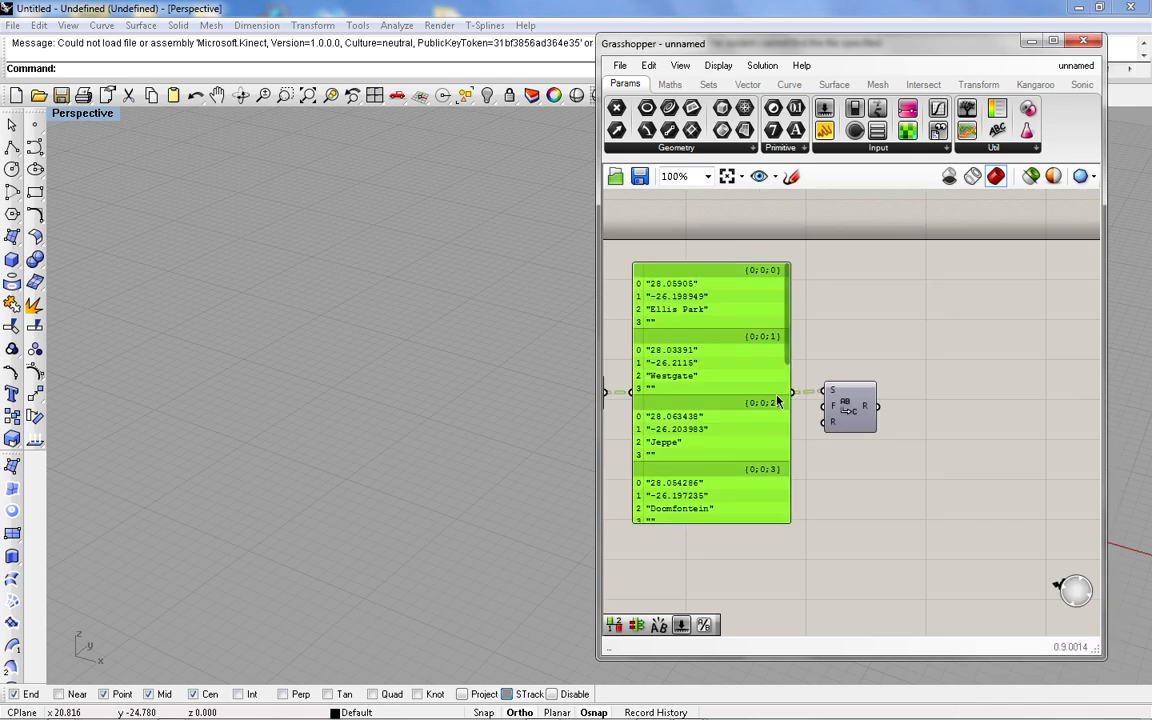
left_click_drag(778, 401, 943, 406, "alt")
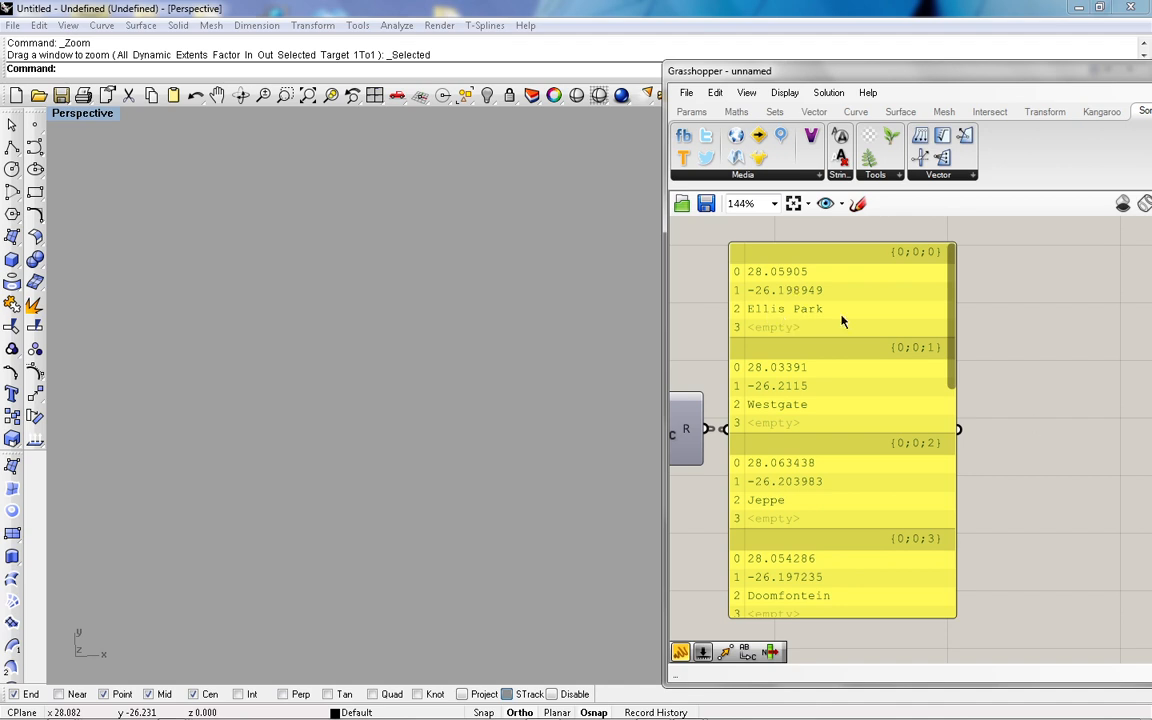
Step: Add a List Item component beside the cleaned values panel, connect the panel to its L input, and place it higher up
scroll(830, 420, "down", 2)
scroll(990, 424, "up", 1)
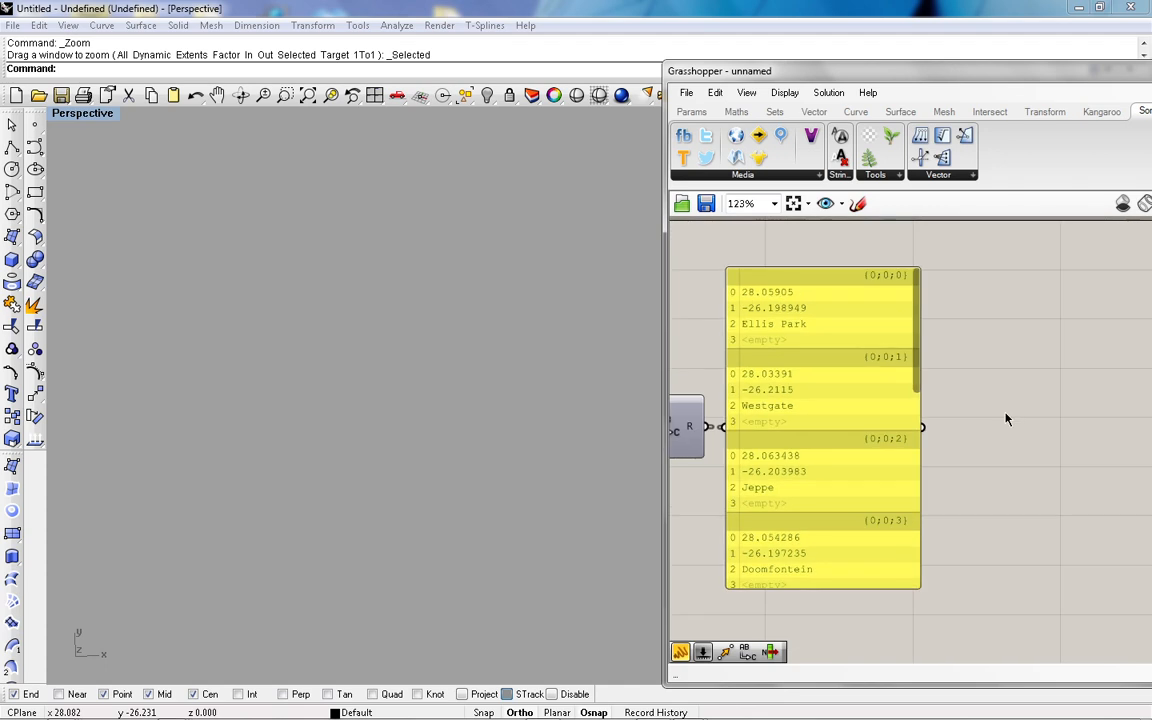
double_click(1005, 419)
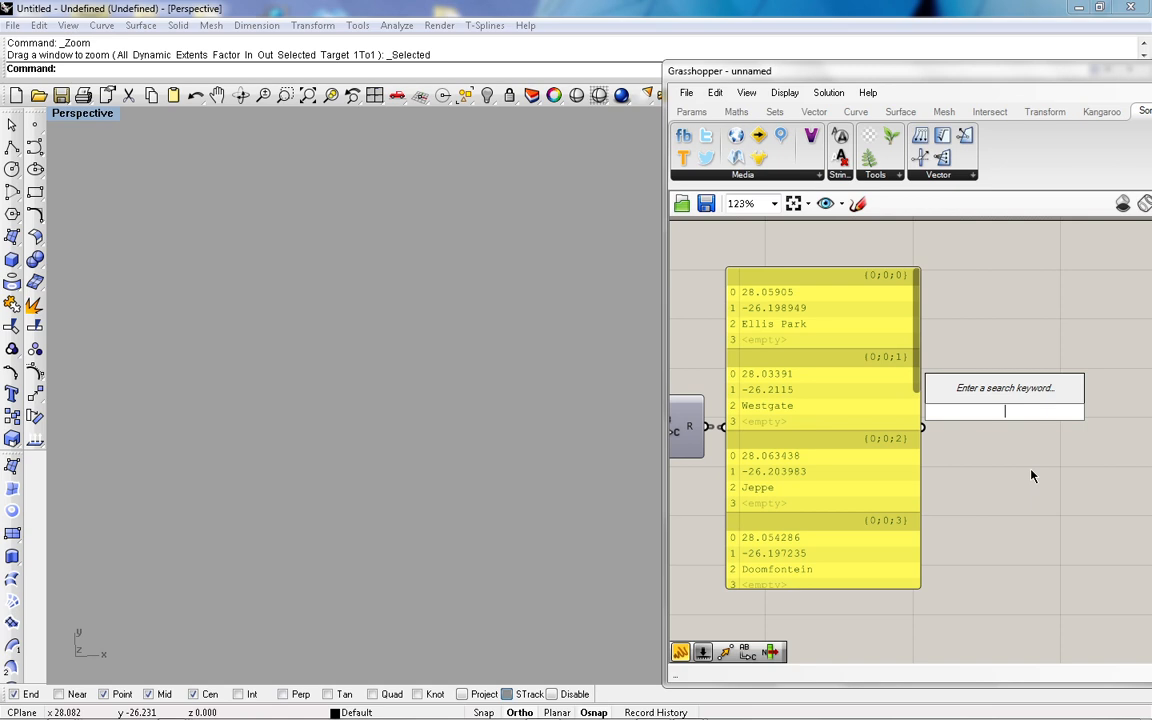
type("list")
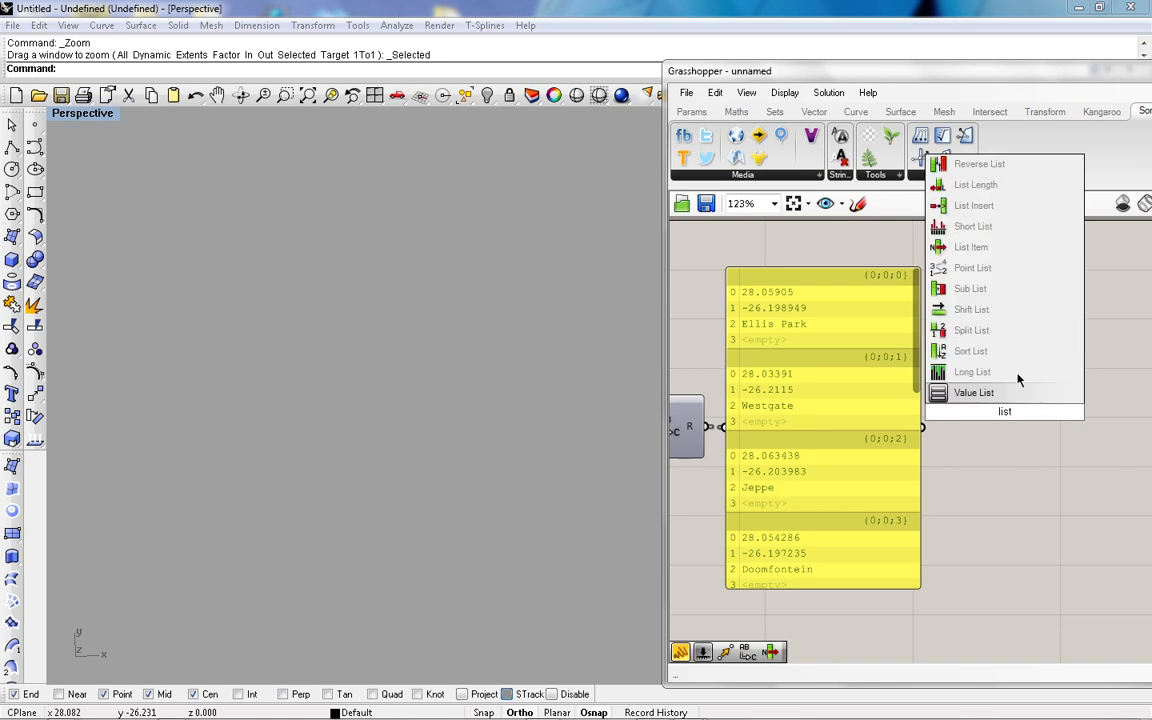
left_click(957, 249)
left_click_drag(921, 427, 973, 392)
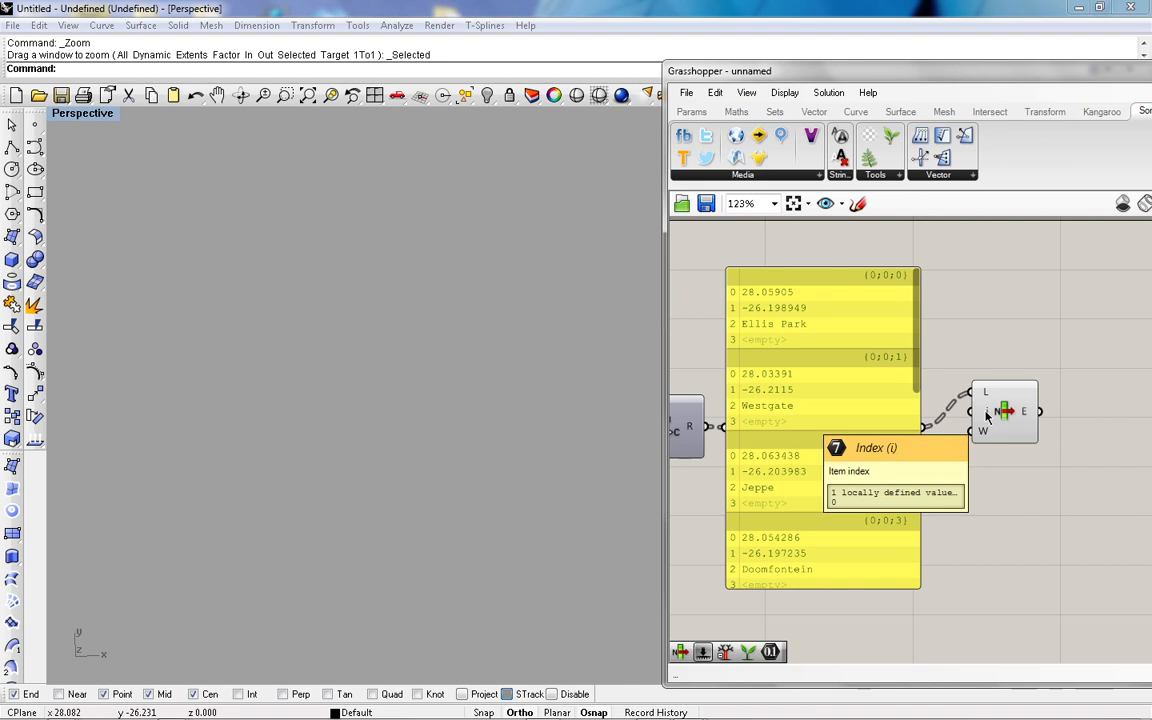
left_click_drag(1005, 411, 1027, 328)
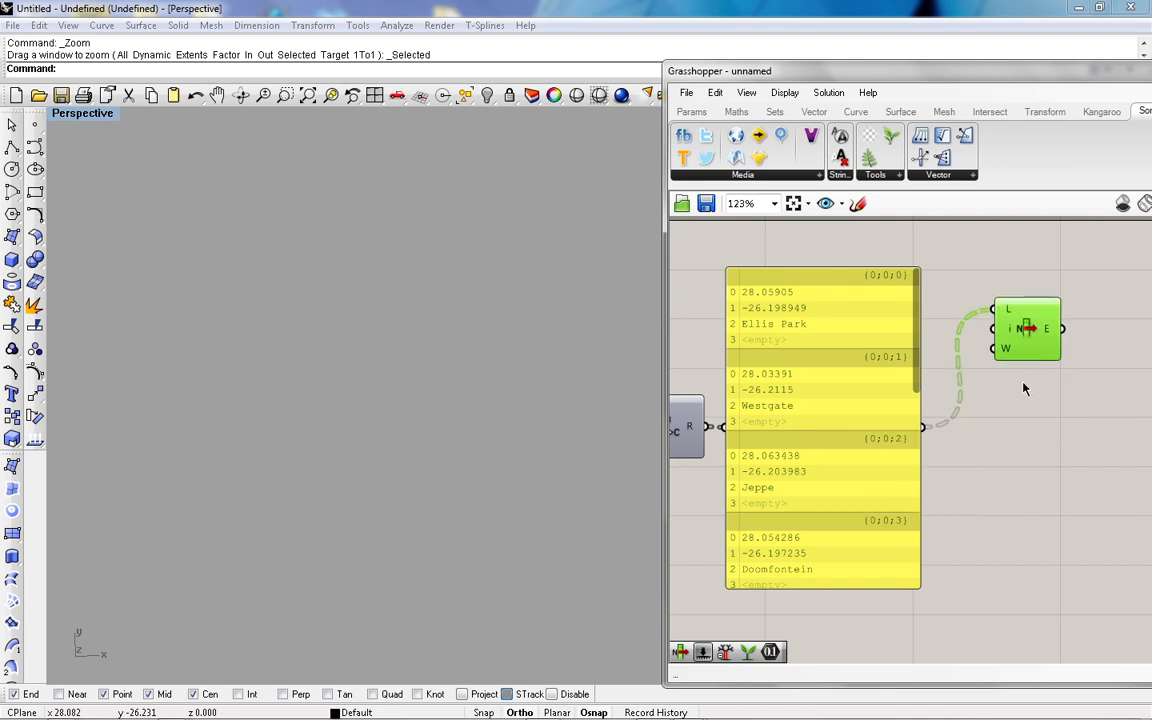
left_click(1023, 386)
Step: Duplicate the List Item component and place the copy directly below the original
left_click(1024, 336)
key("ctrl+c")
key("ctrl+v")
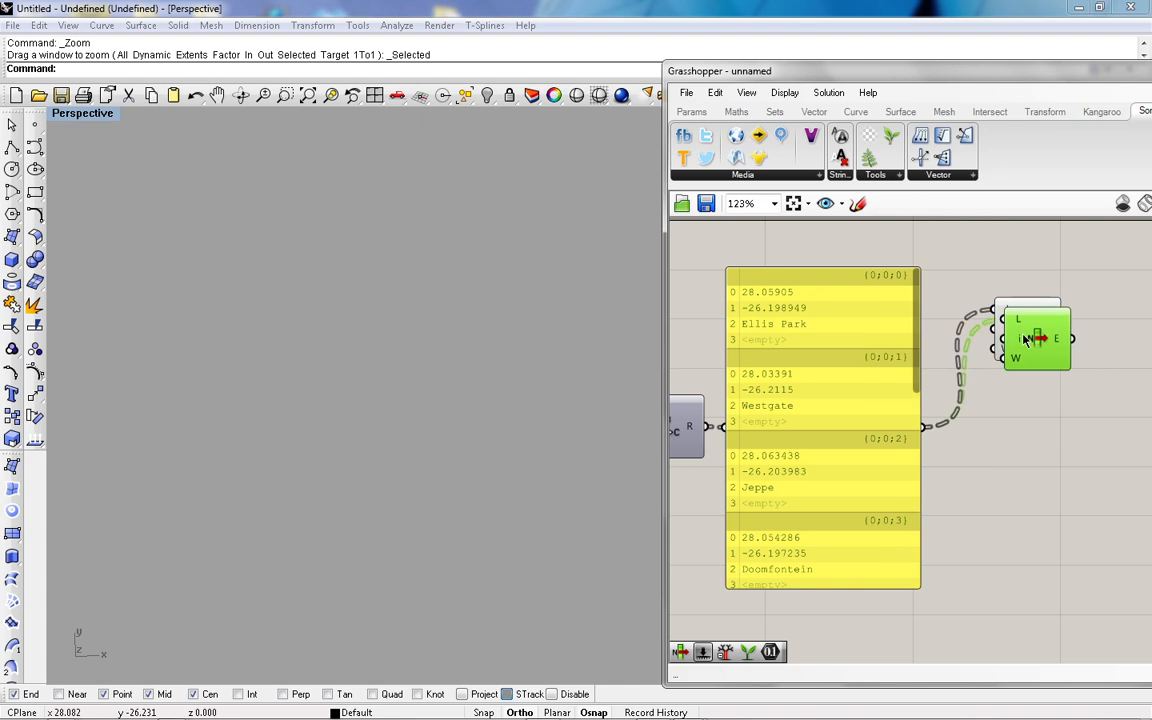
left_click_drag(1024, 338, 1014, 406)
Step: Set the index input i of the second List Item and duplicate that component directly below it
right_click(1012, 415)
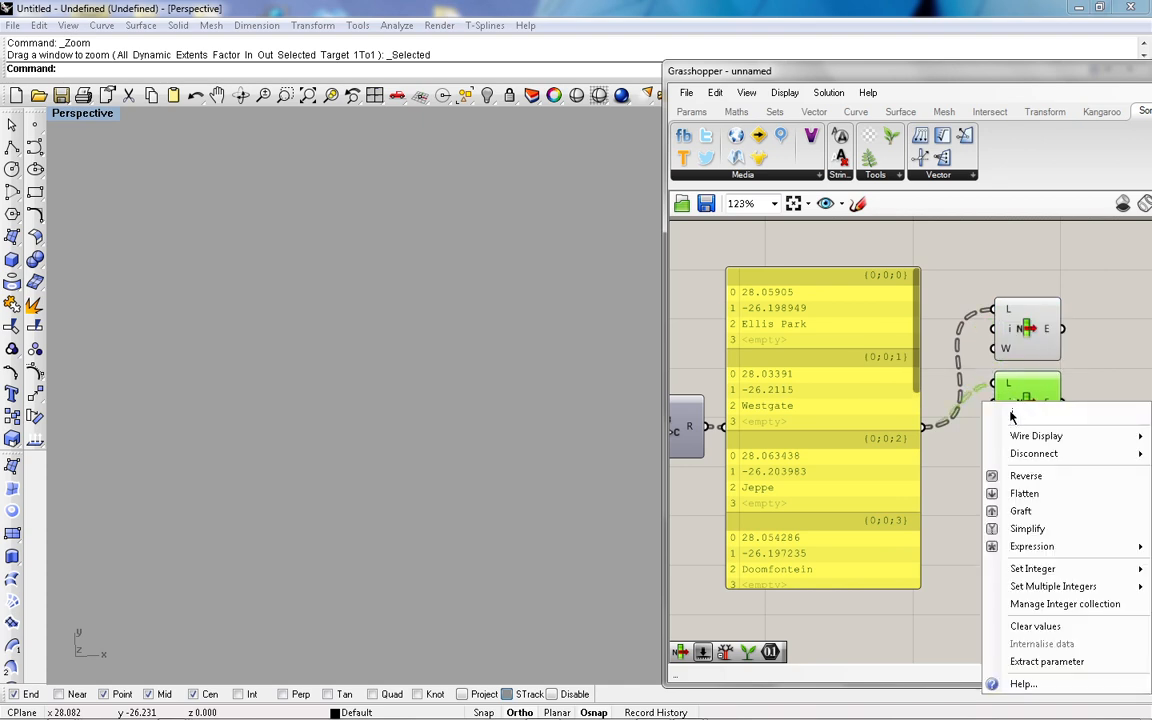
mouse_move(1010, 568)
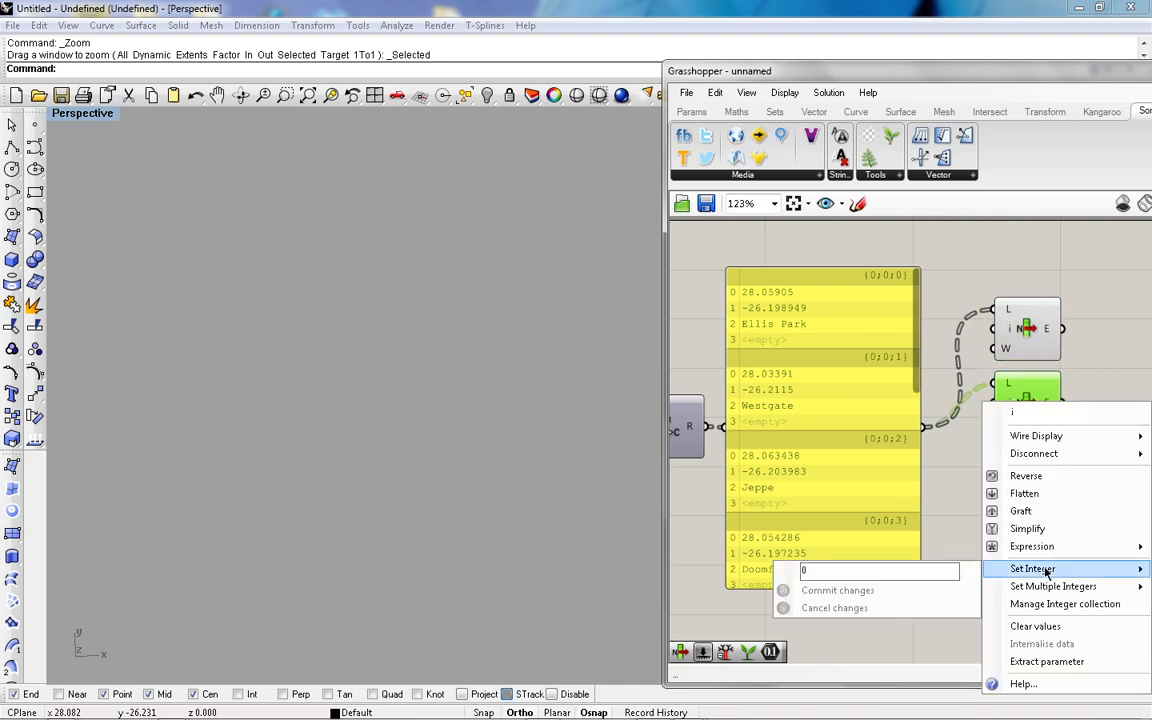
left_click(929, 572)
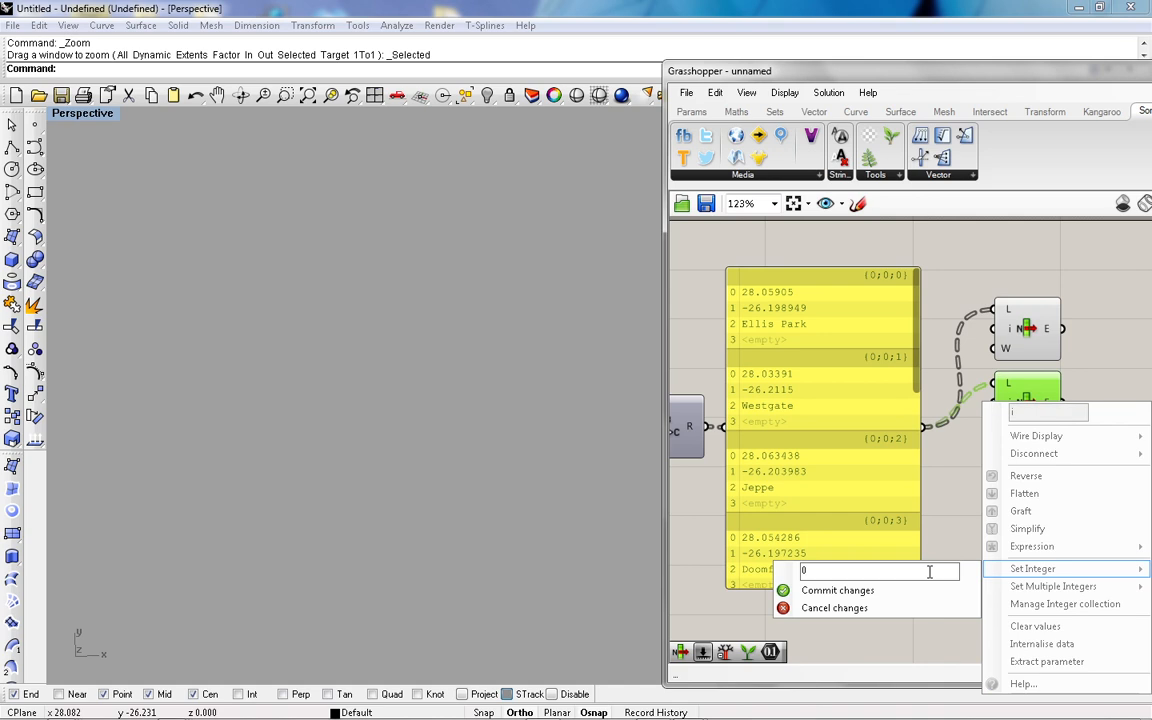
left_click(866, 592)
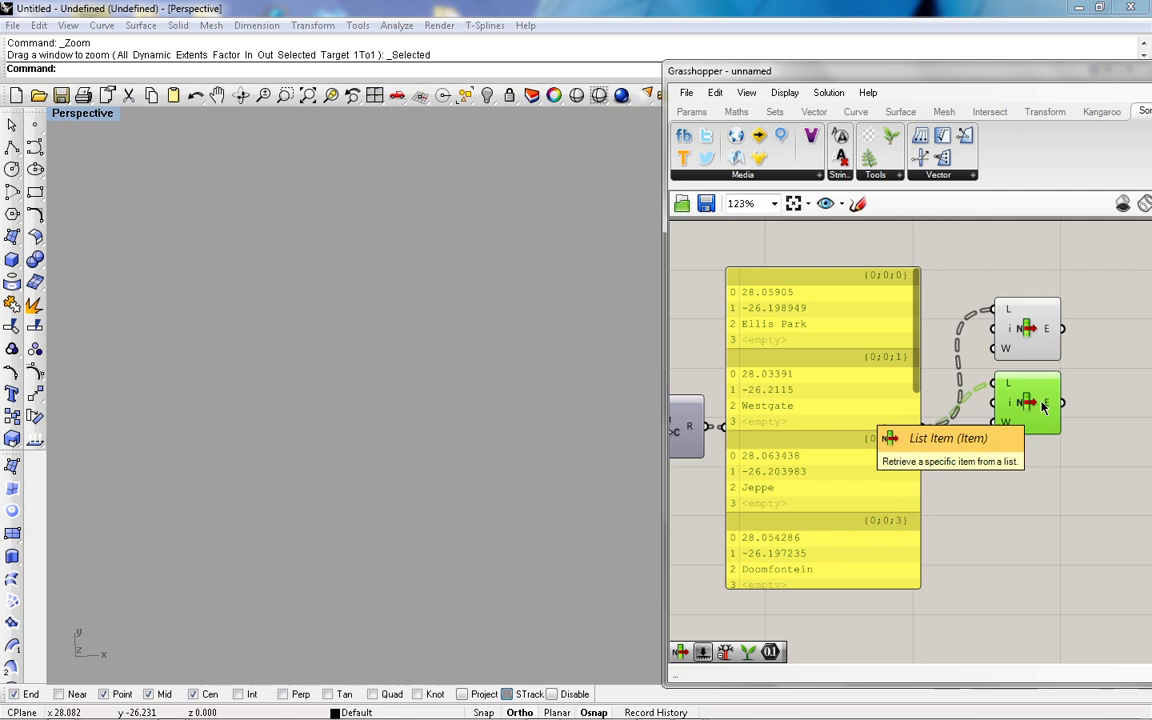
left_click_drag(1042, 404, 1018, 483)
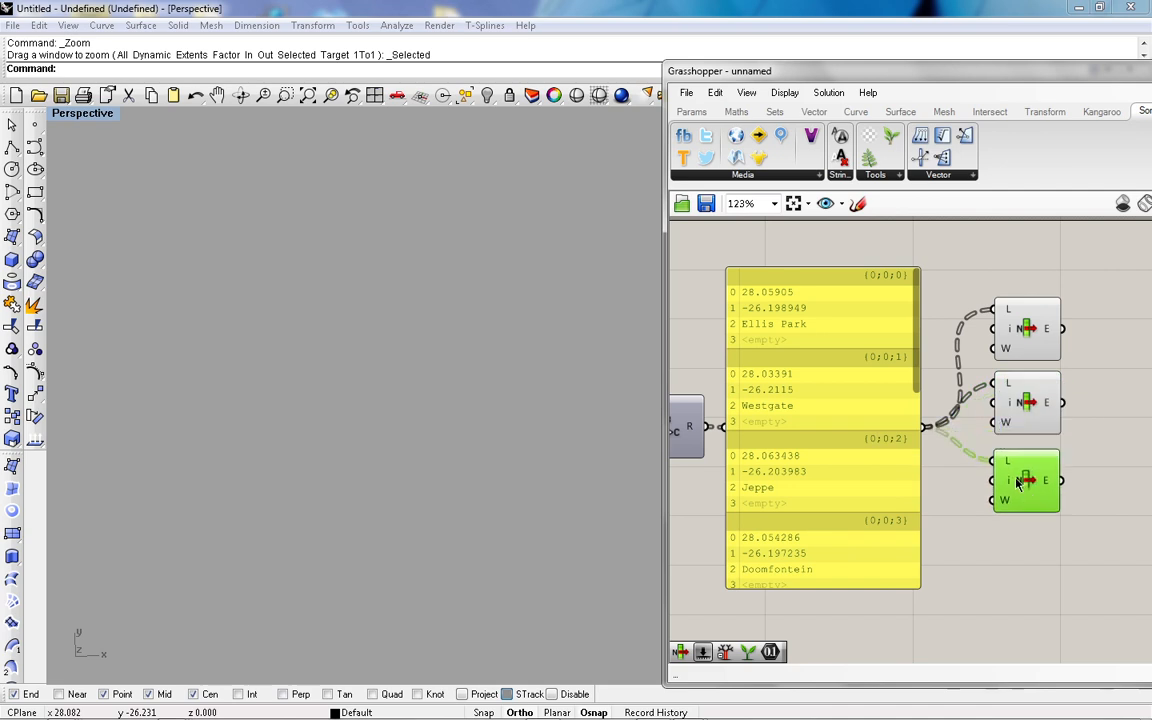
Step: Set the index input i of the third List Item to 2
right_click(1016, 482)
mouse_move(1026, 594)
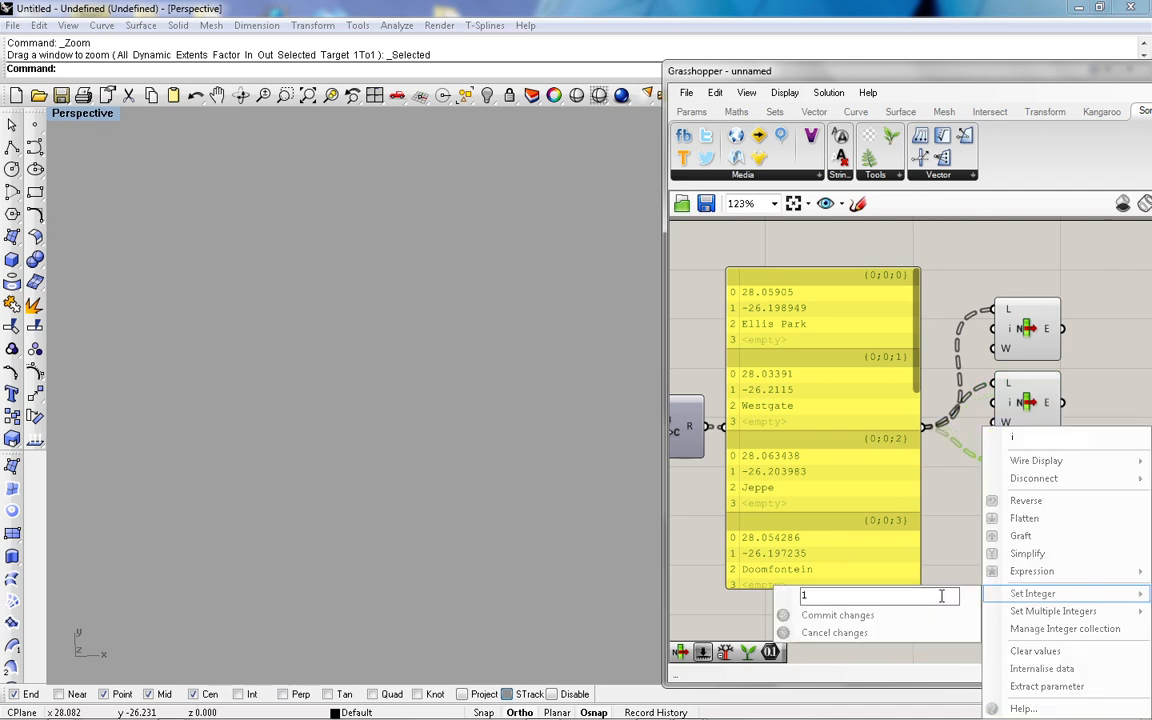
double_click(941, 596)
type("2")
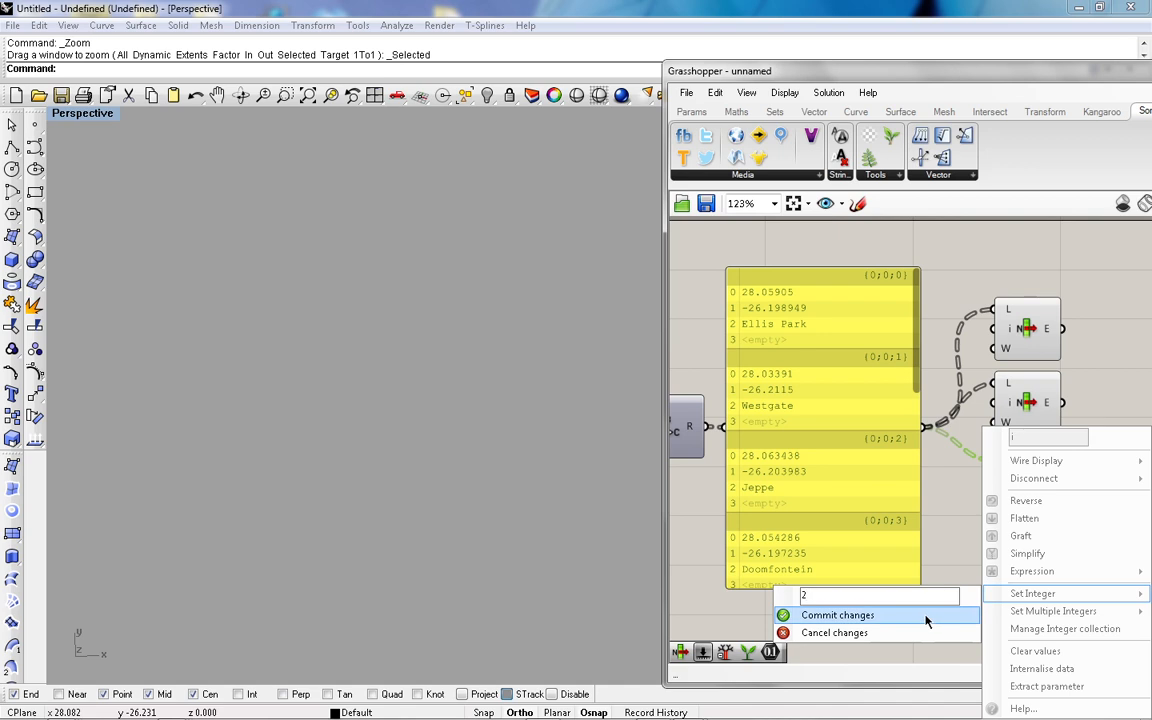
left_click(926, 621)
left_click(1049, 548)
Step: Add a Point XYZ component beyond the three List Item components
scroll(998, 514, "down", 1)
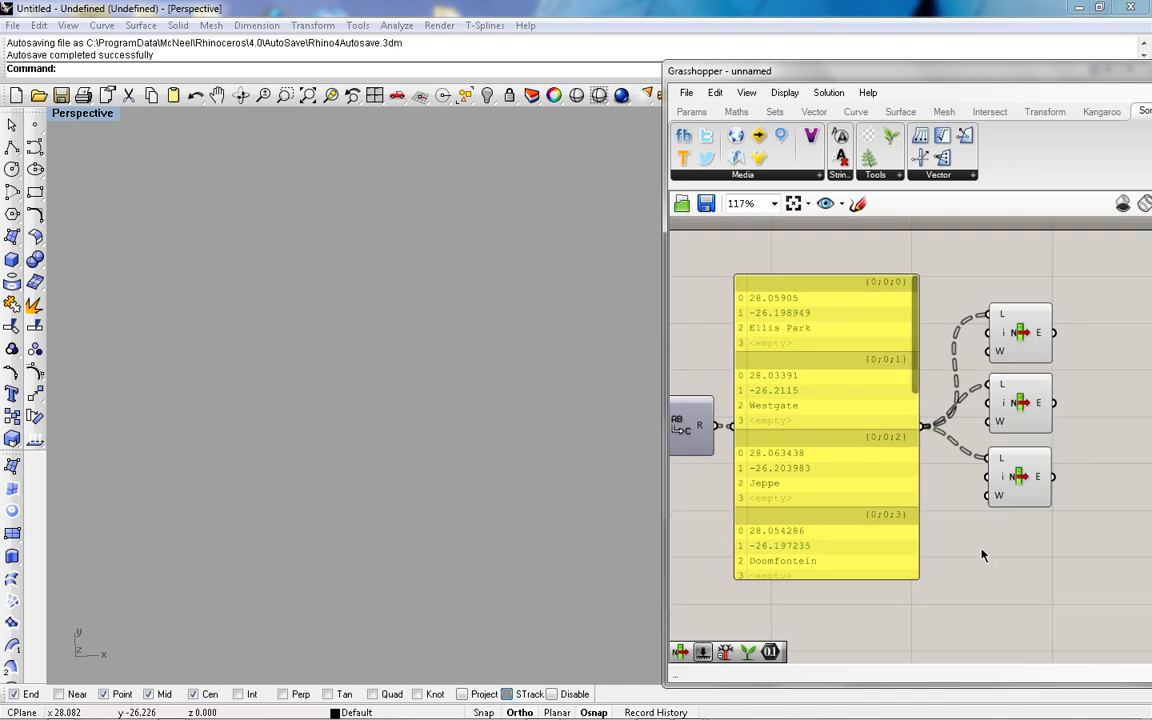
scroll(980, 550, "down", 1)
scroll(1126, 476, "up", 2)
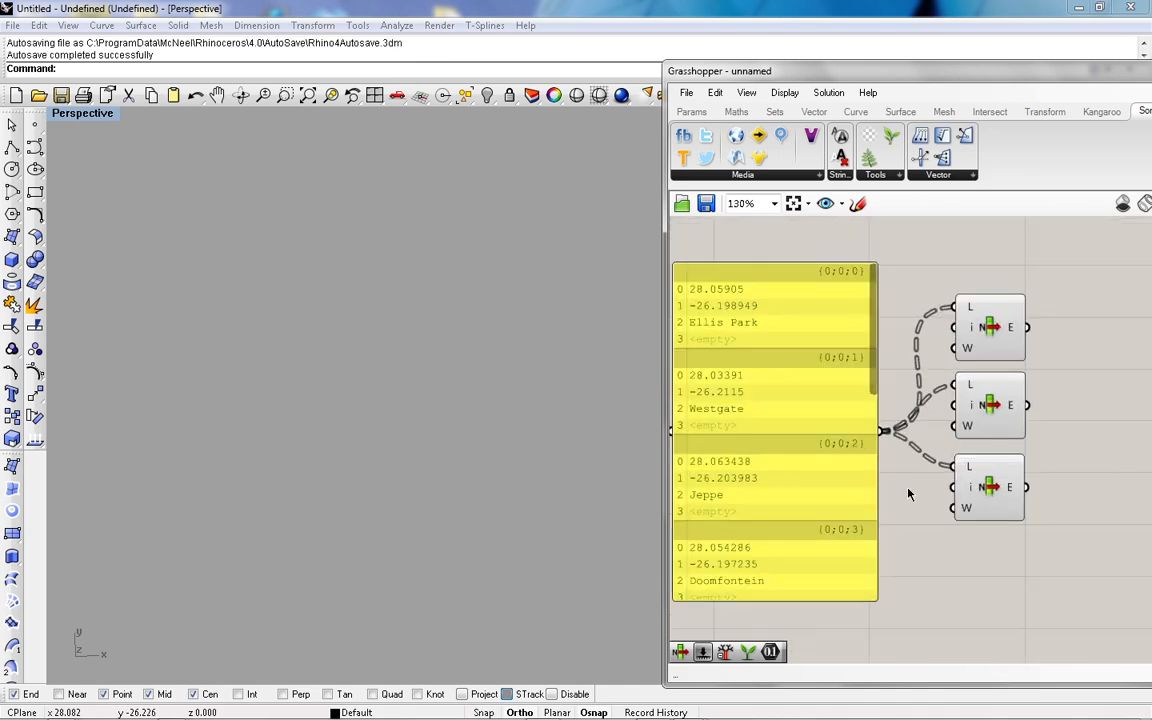
scroll(1016, 458, "down", 1)
scroll(1106, 391, "up", 3)
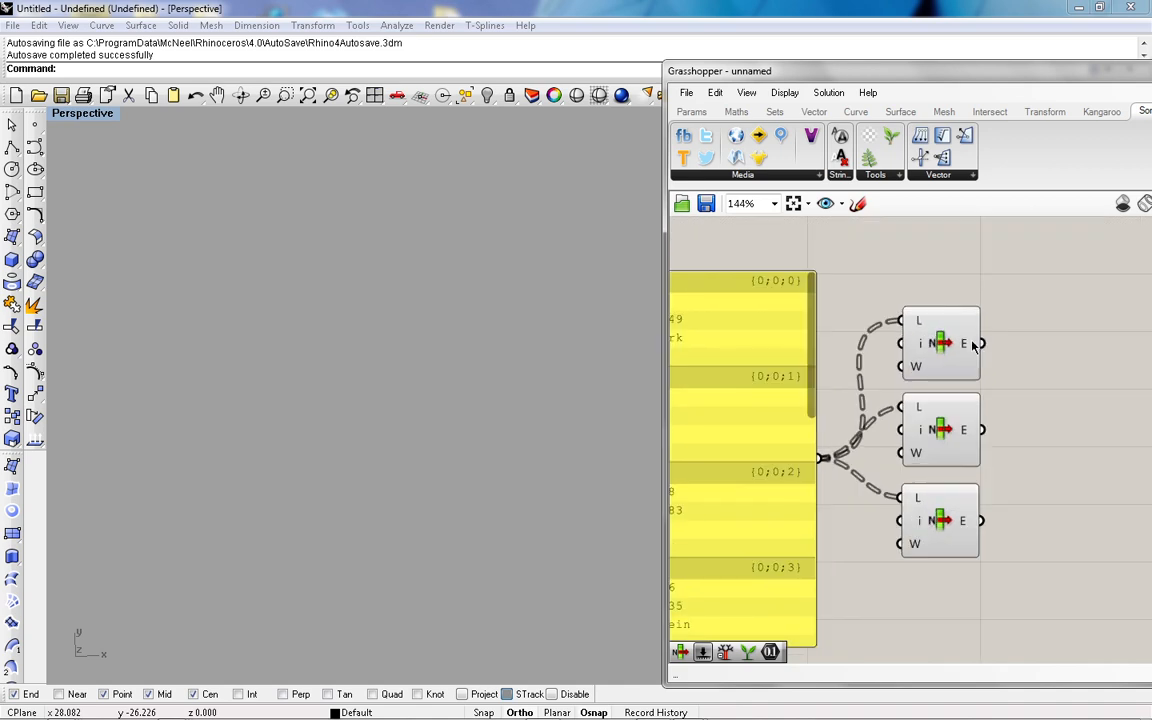
scroll(828, 431, "down", 2)
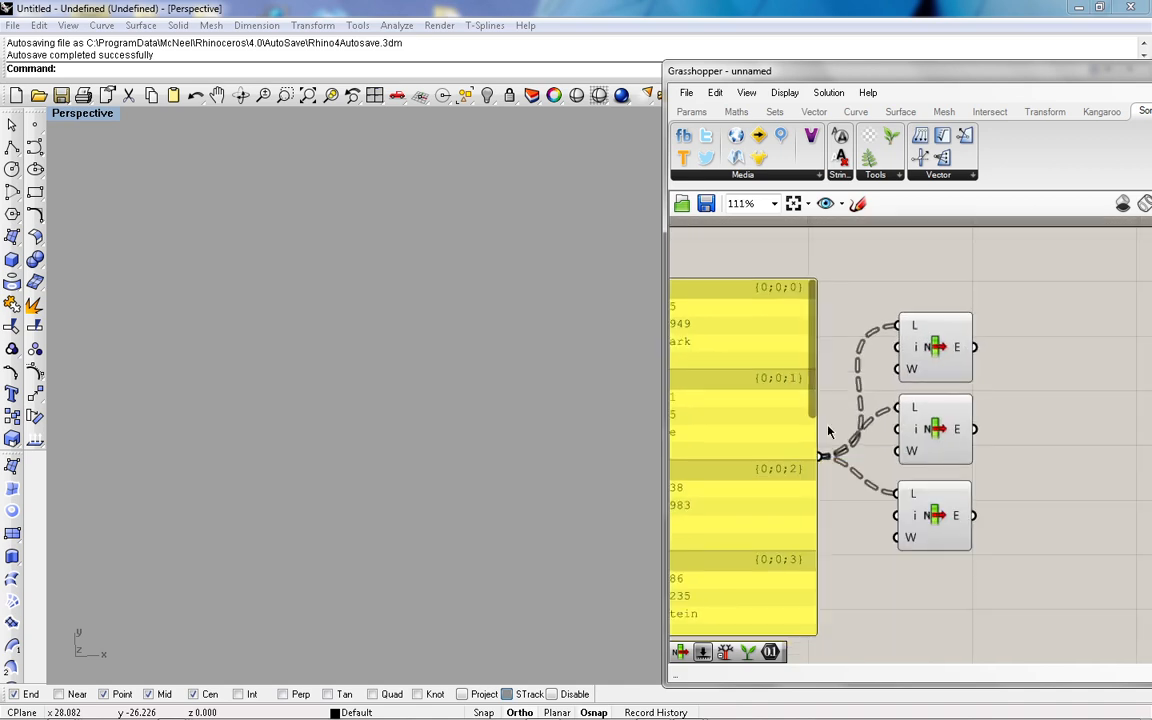
scroll(828, 431, "down", 1)
scroll(1025, 410, "up", 3)
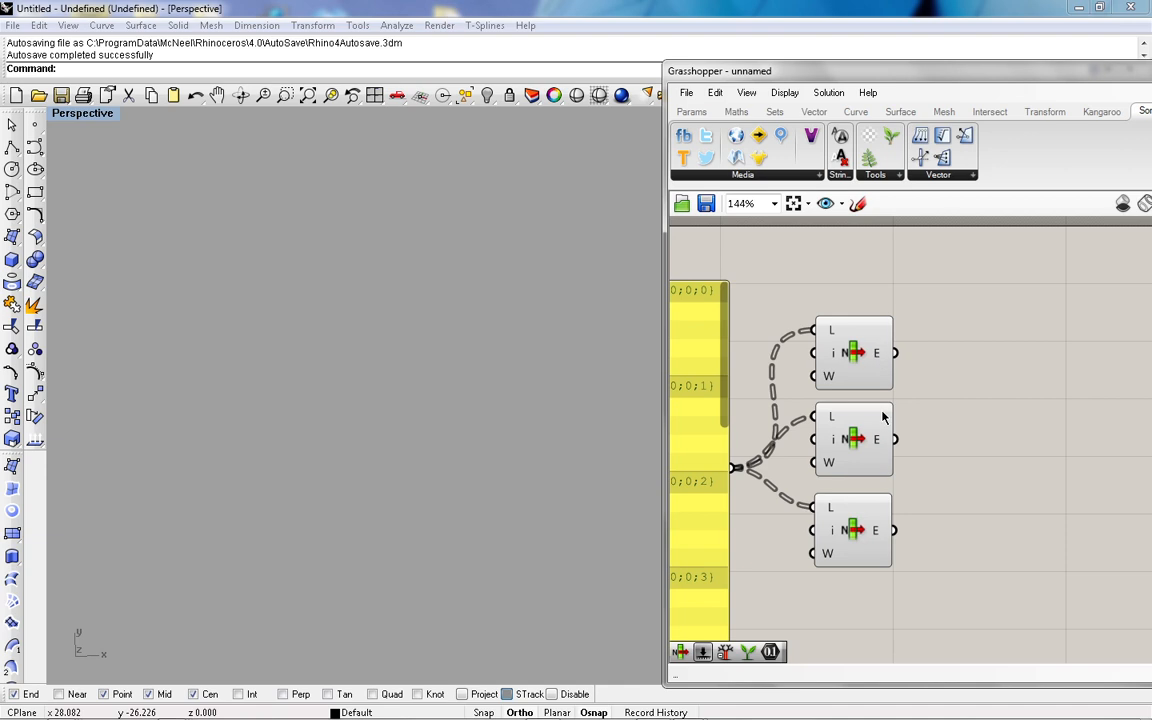
double_click(1010, 362)
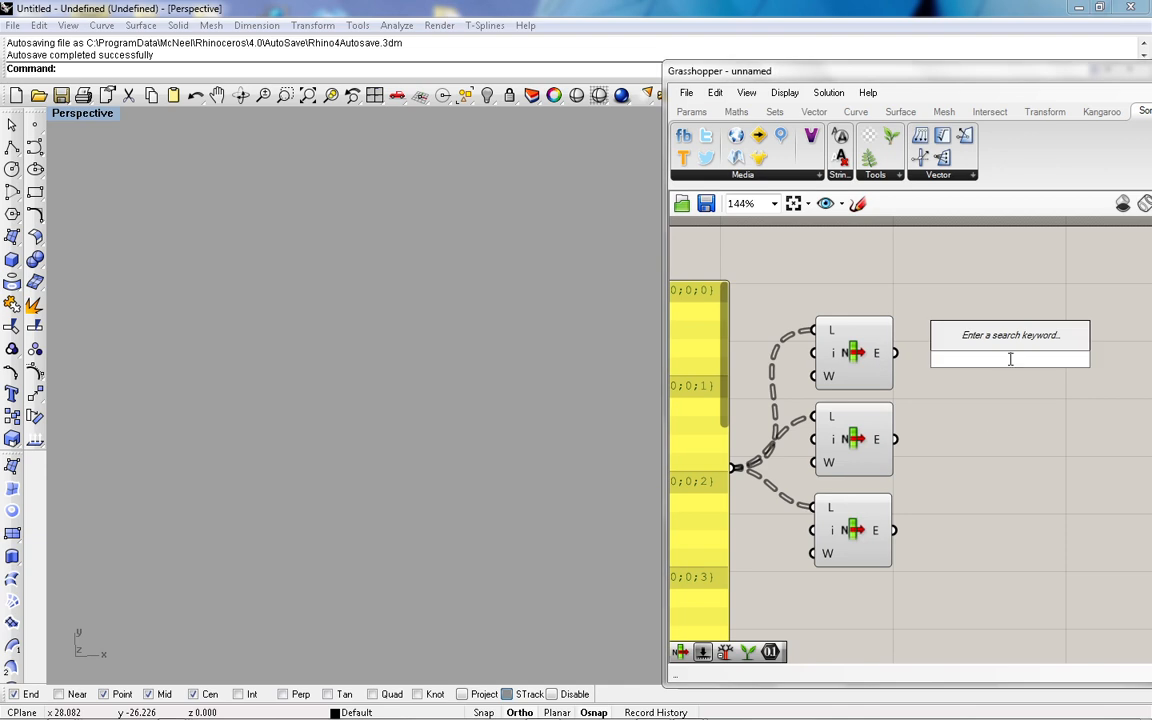
type("point")
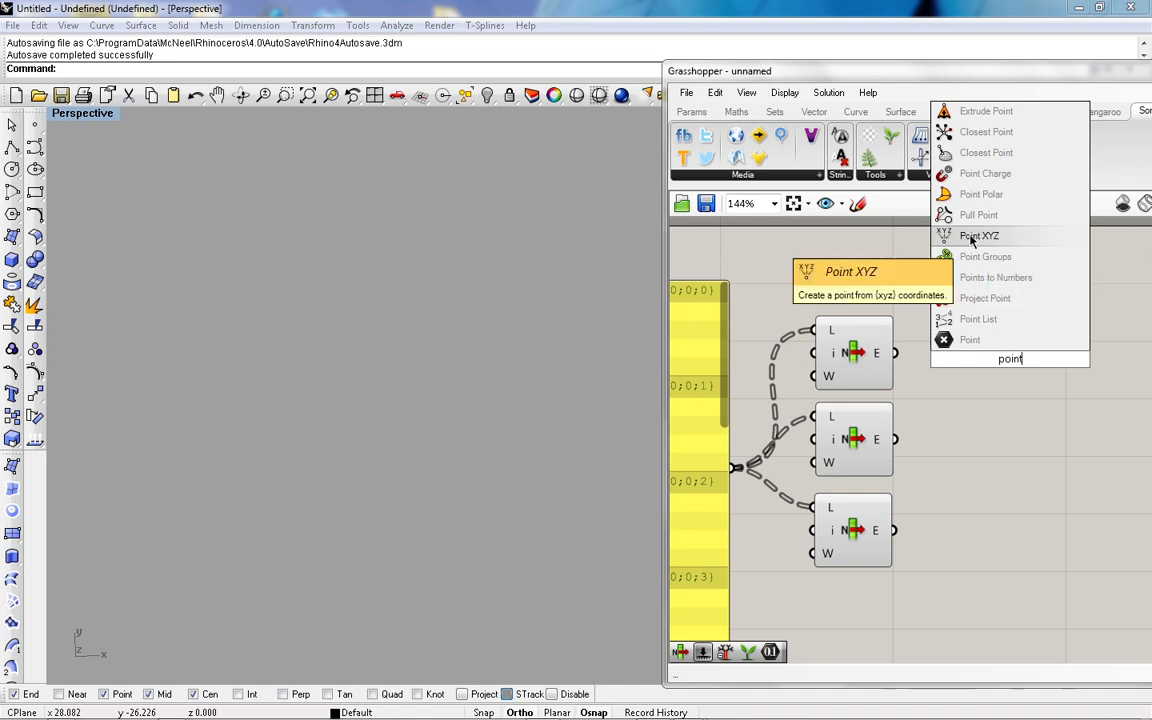
left_click(970, 237)
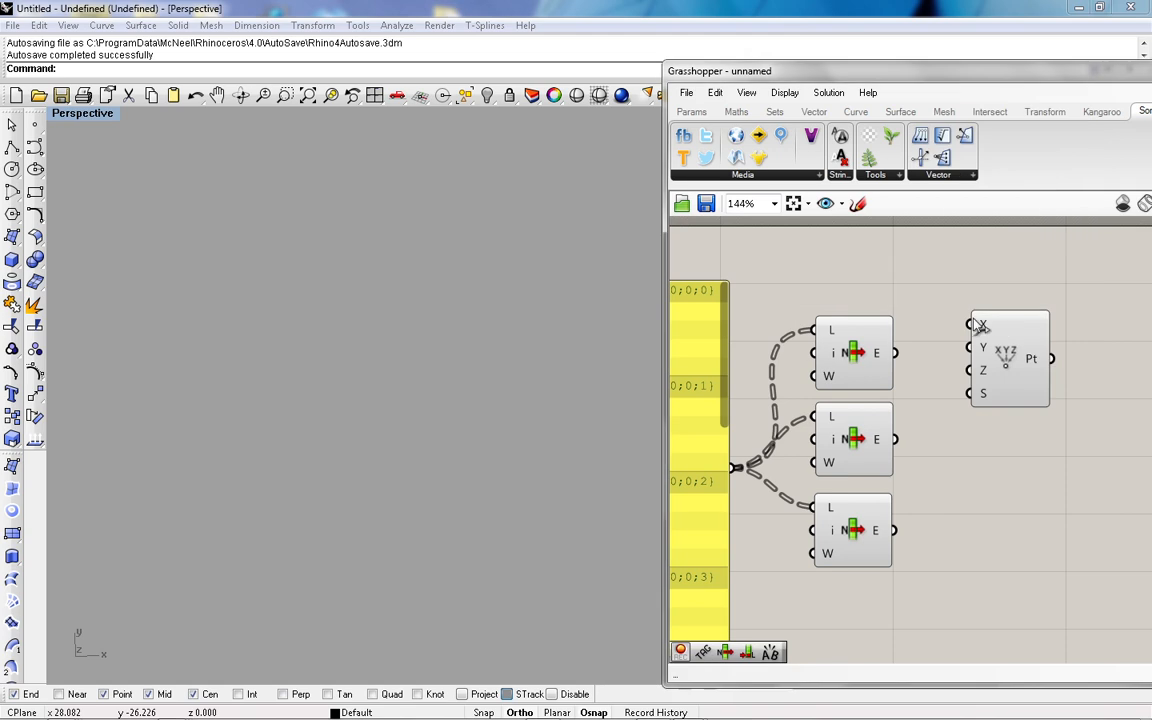
Step: Feed Point XYZ's X input from the first List Item and Y from the second, and place the component slightly lower
left_click_drag(972, 324, 894, 352)
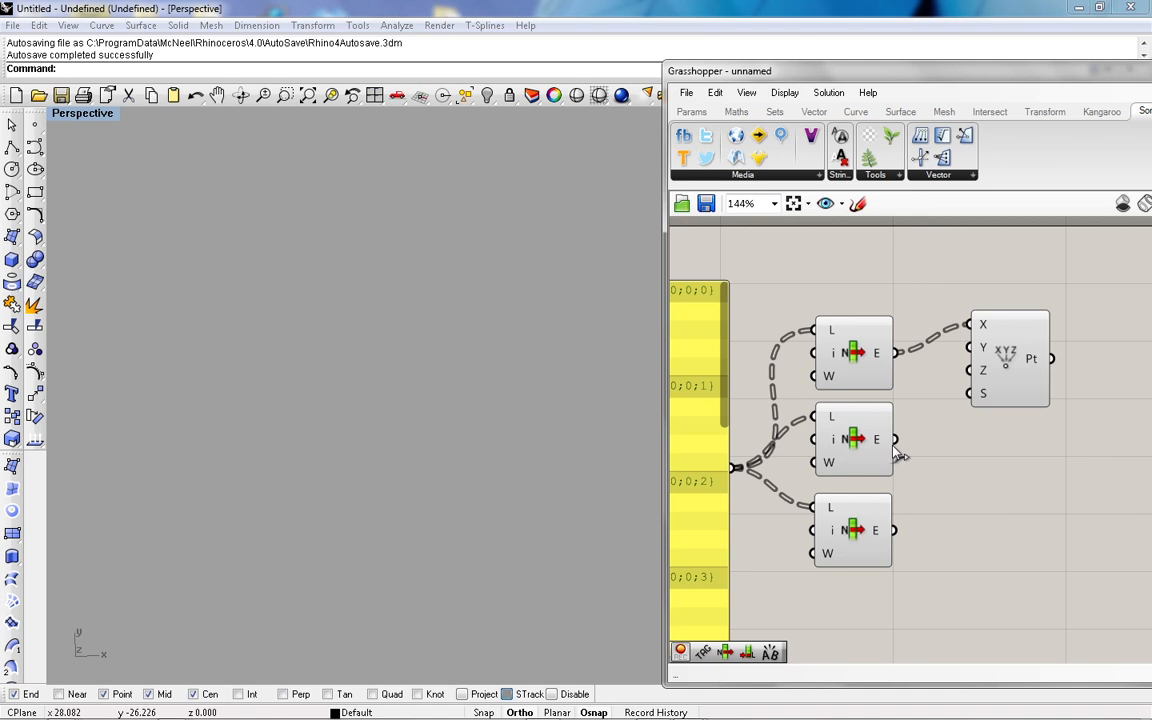
left_click_drag(894, 438, 1012, 405)
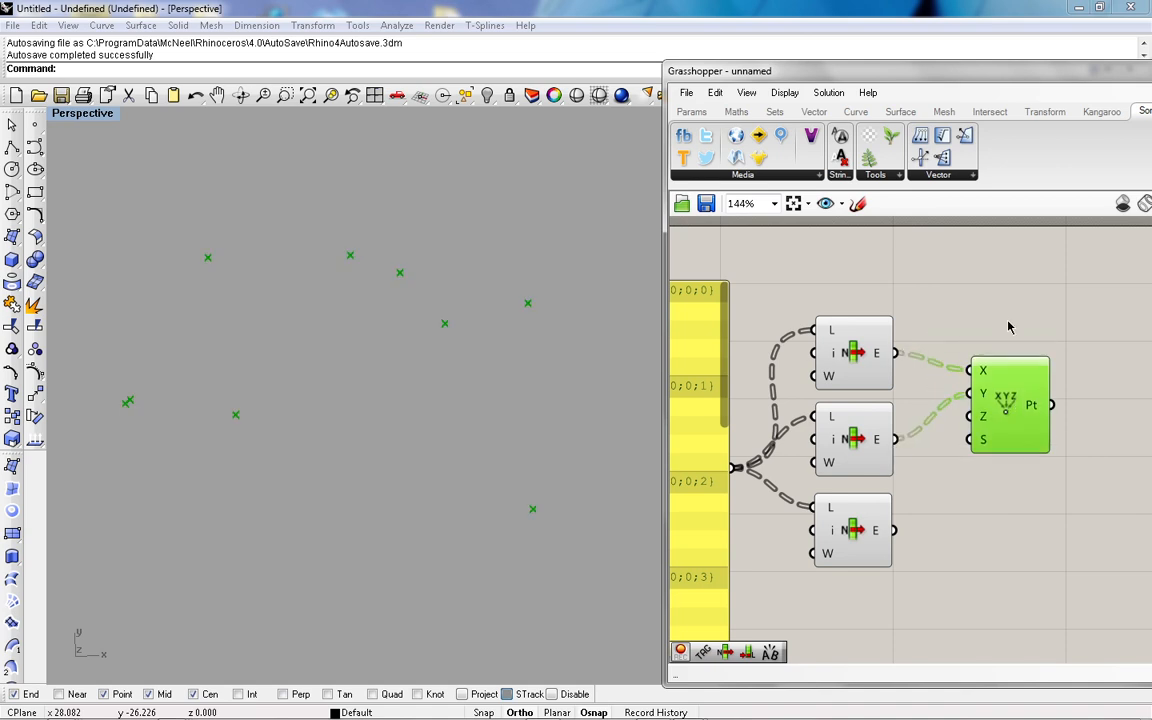
left_click(1008, 327)
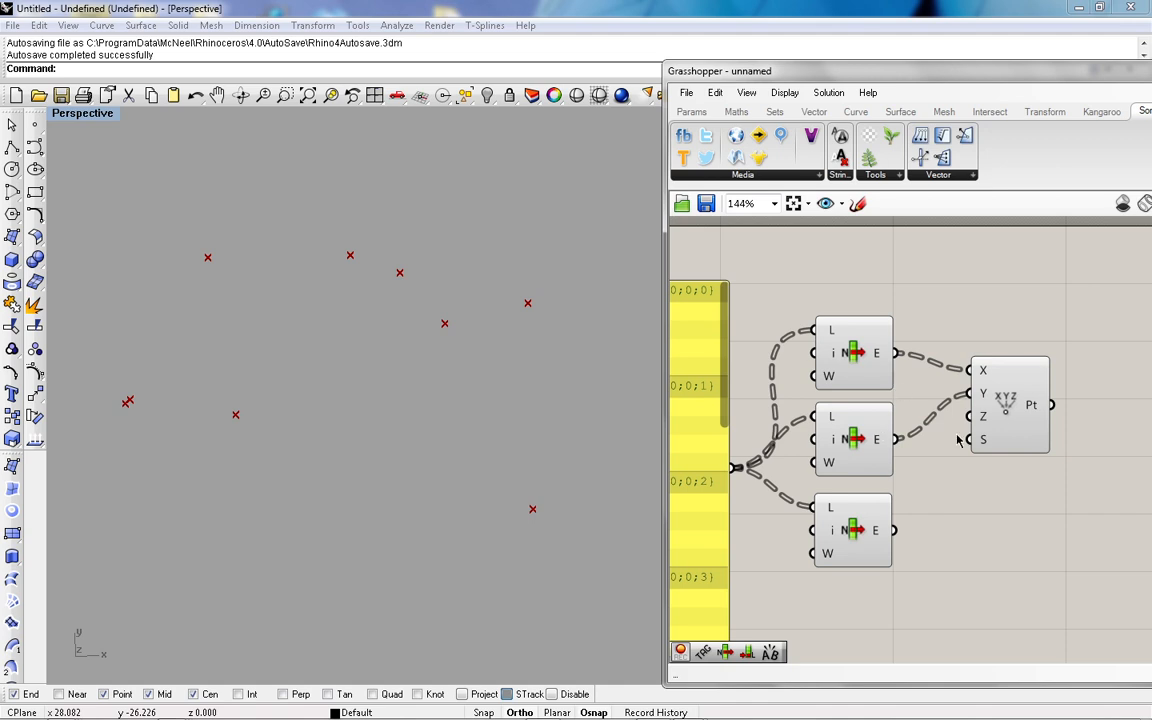
Step: Add a Text Tag 3D component below Point XYZ, with Pt feeding its L input and the third List Item feeding T
double_click(997, 529)
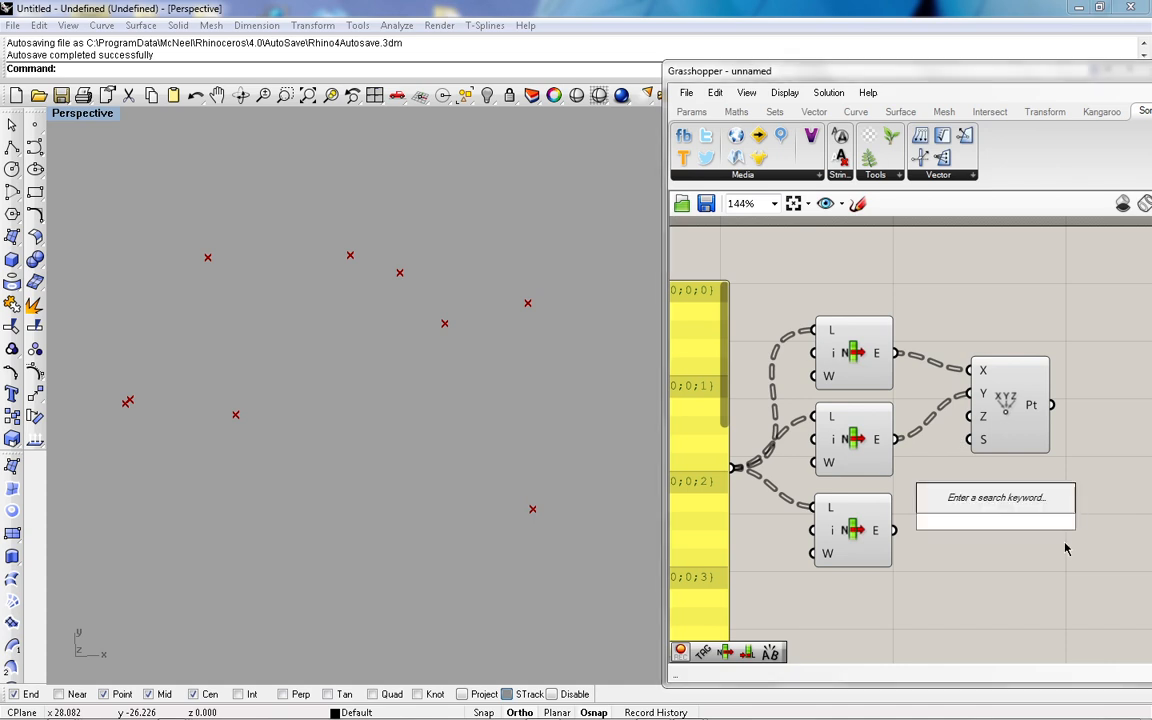
type("text")
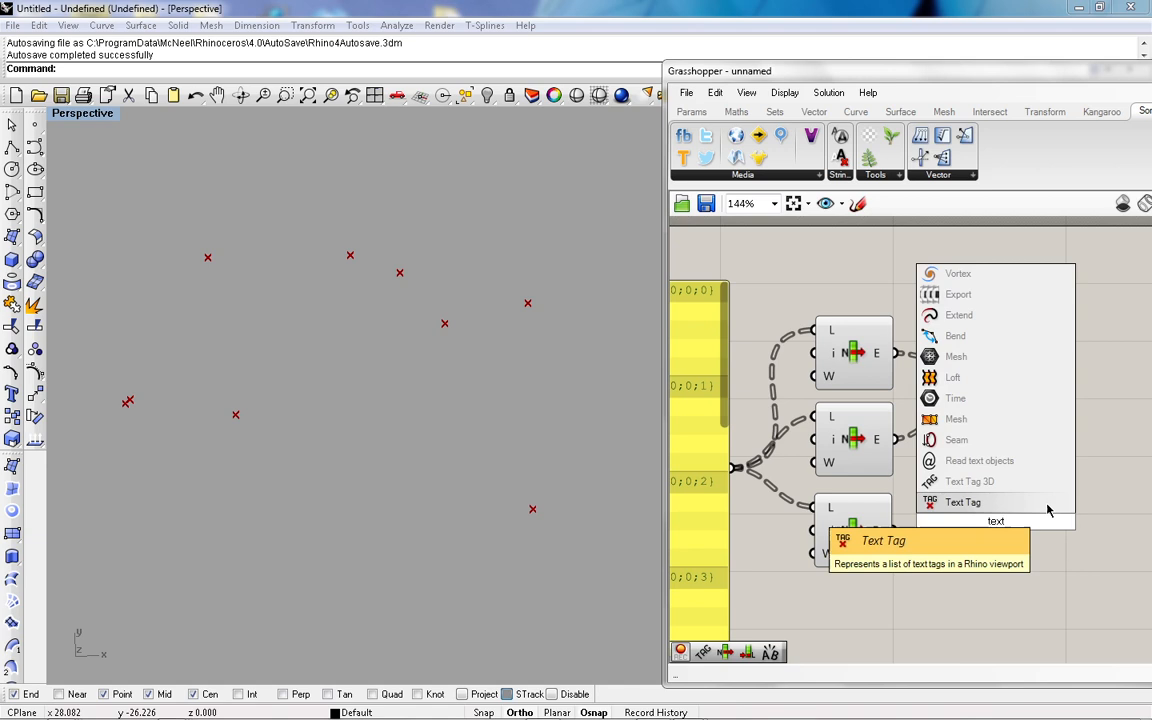
key("Up")
key("Return")
left_click_drag(1045, 537, 1058, 538)
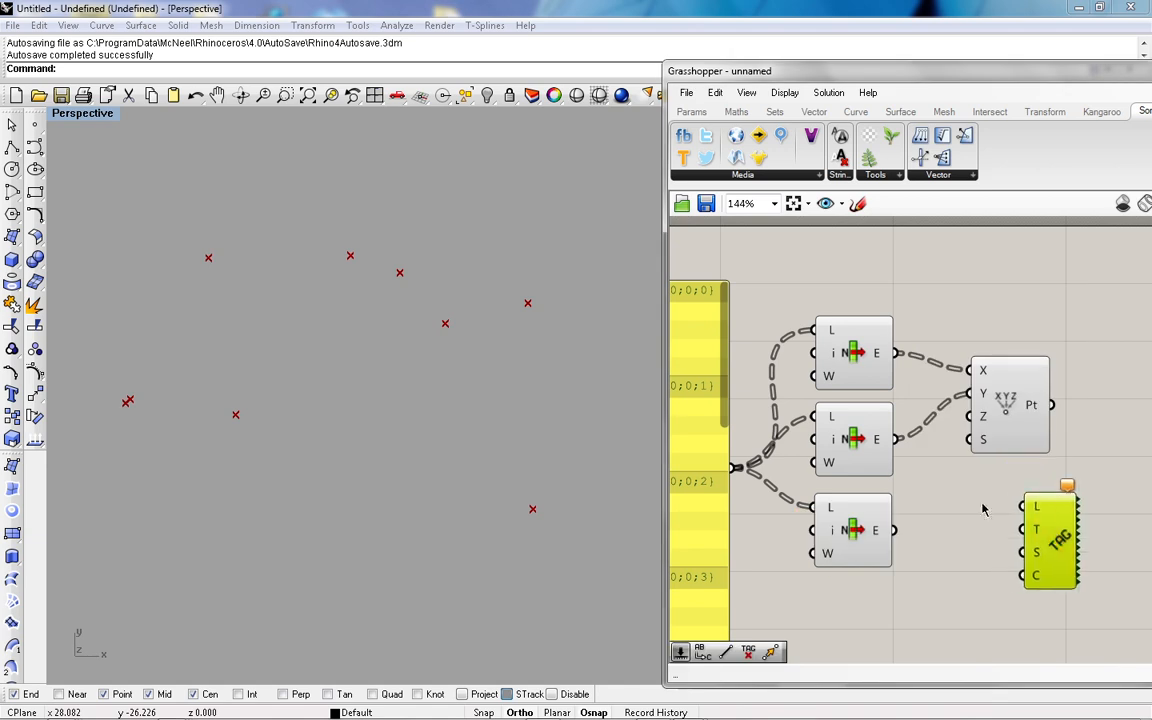
left_click(980, 507)
left_click_drag(1053, 406, 896, 530)
Step: Add a Number Slider below the third List Item and connect it to the text tag's S input
double_click(909, 613)
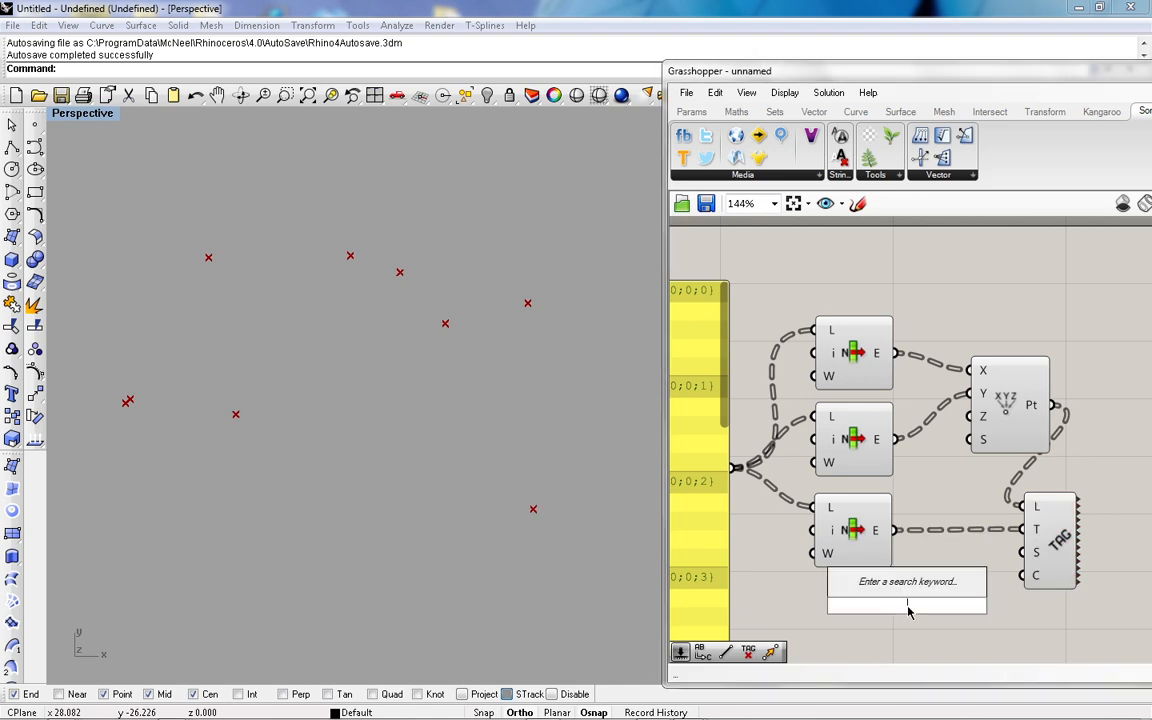
type("sli")
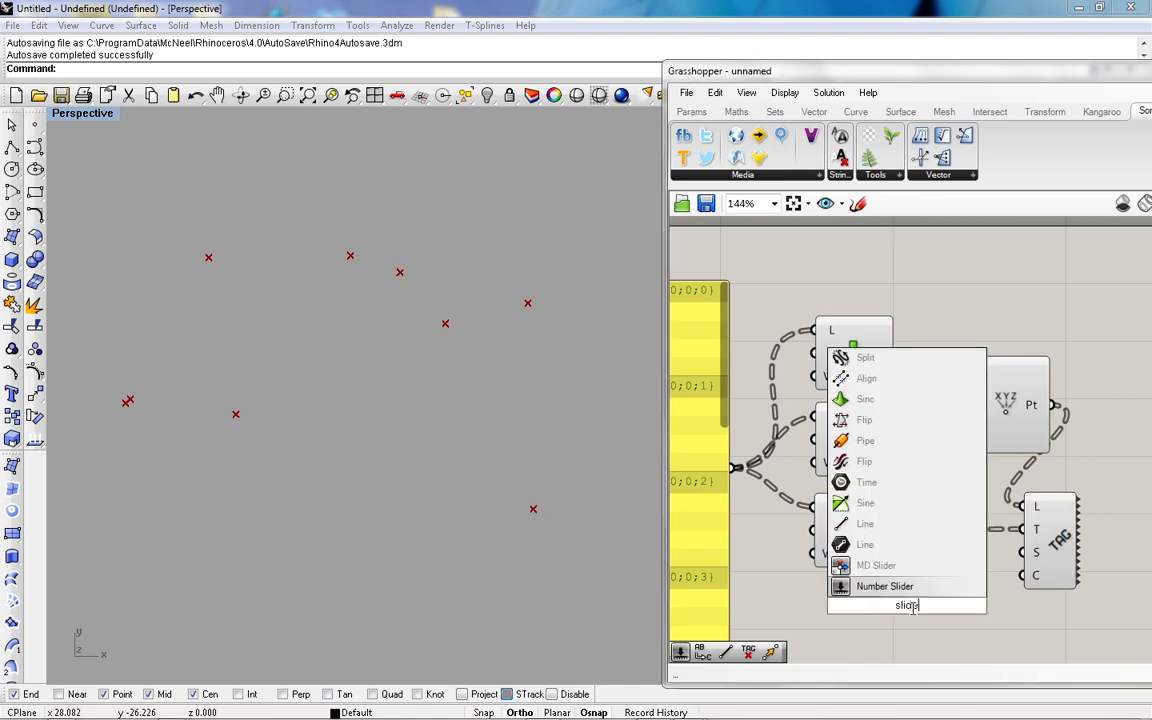
type("der")
key("Return")
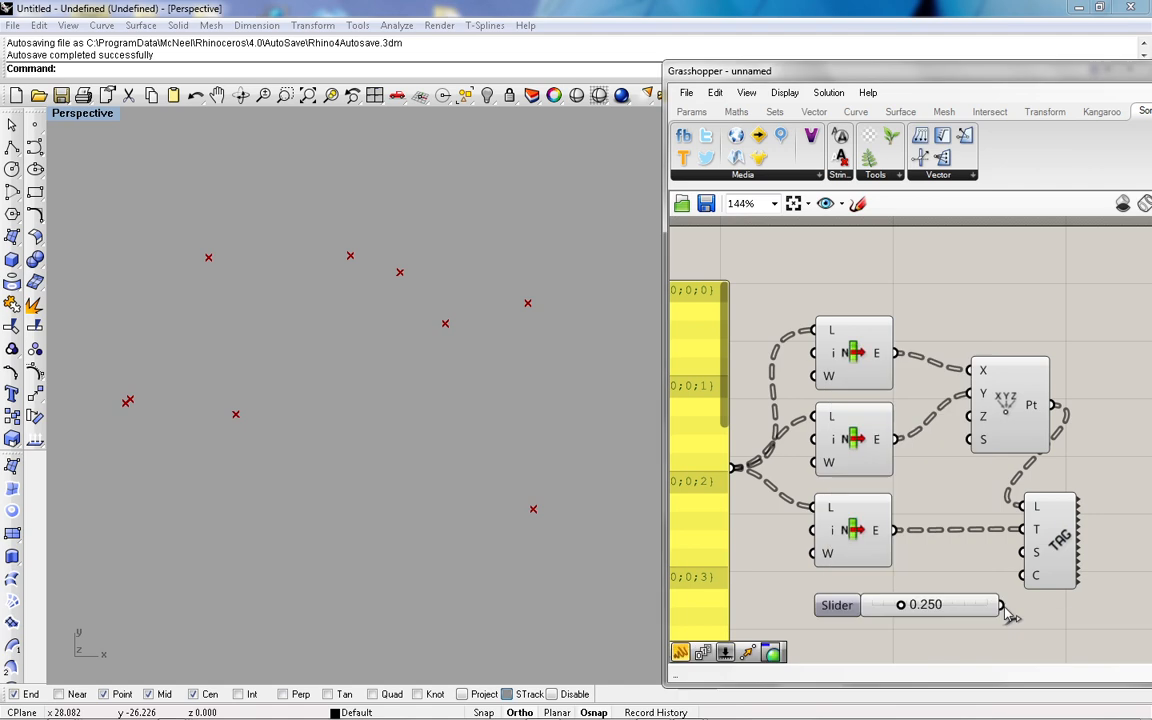
left_click_drag(1001, 606, 1020, 552)
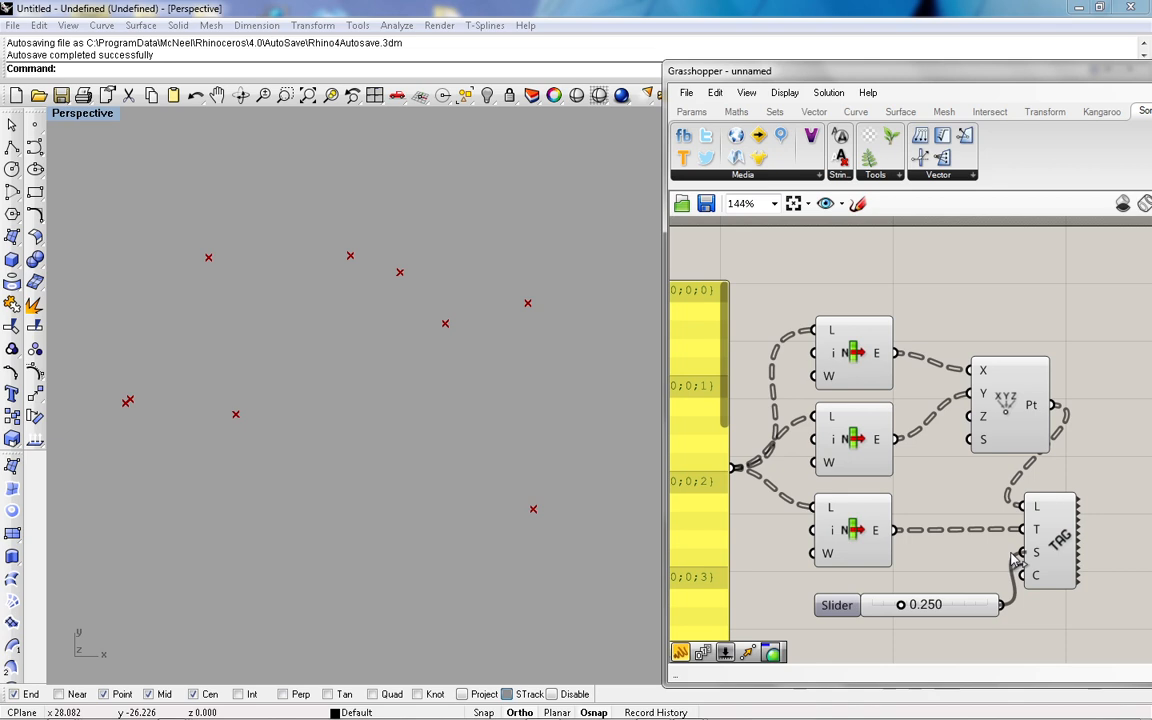
Step: Set the text size slider to 0.001
mouse_move(903, 605)
left_mouse_down()
mouse_move(872, 613)
mouse_move(923, 609)
left_mouse_up()
left_click(904, 607)
double_click(904, 608)
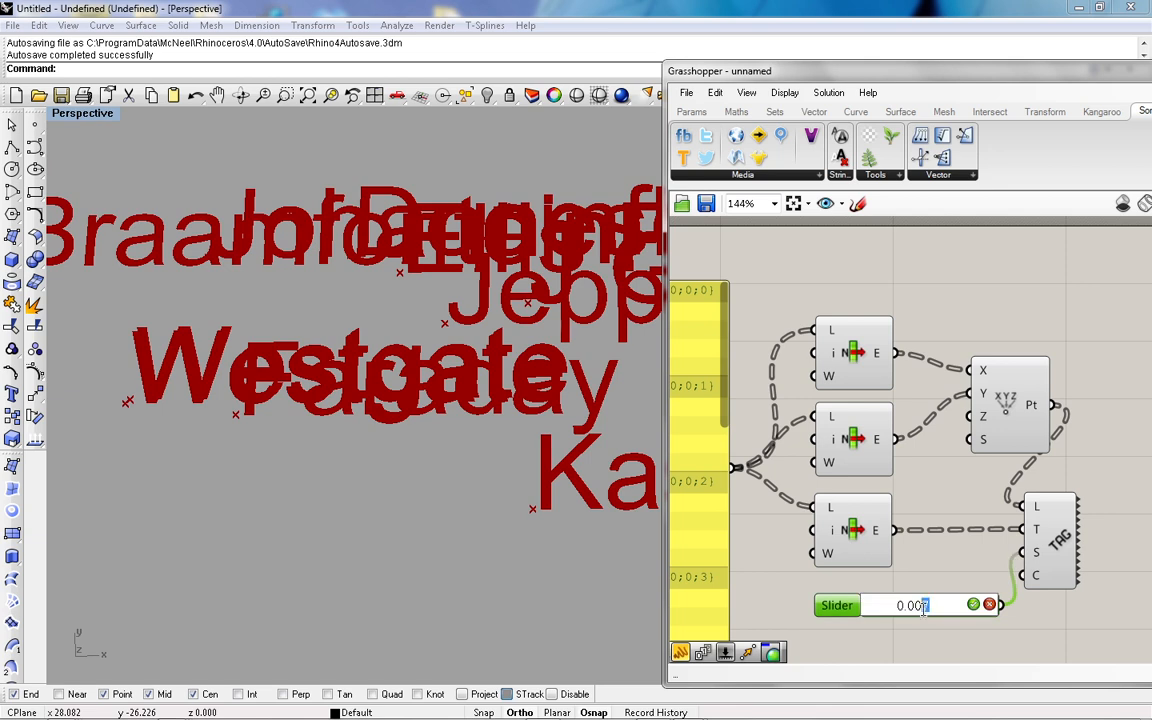
type("1")
key("Return")
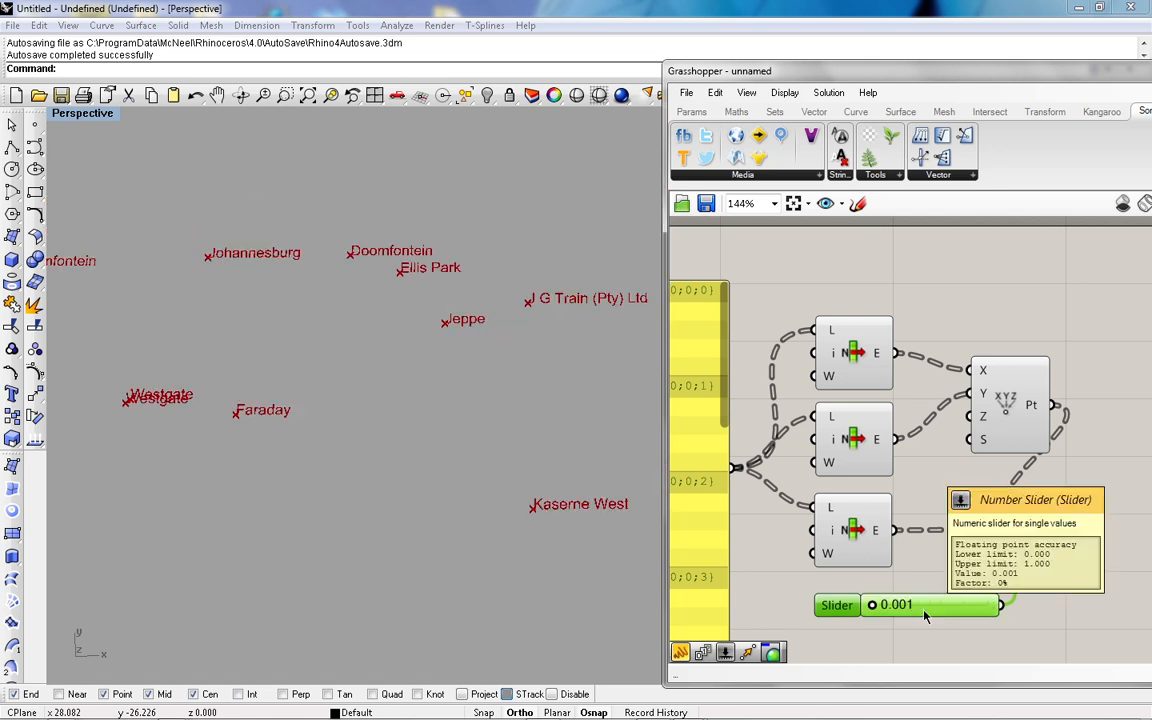
left_click(908, 596)
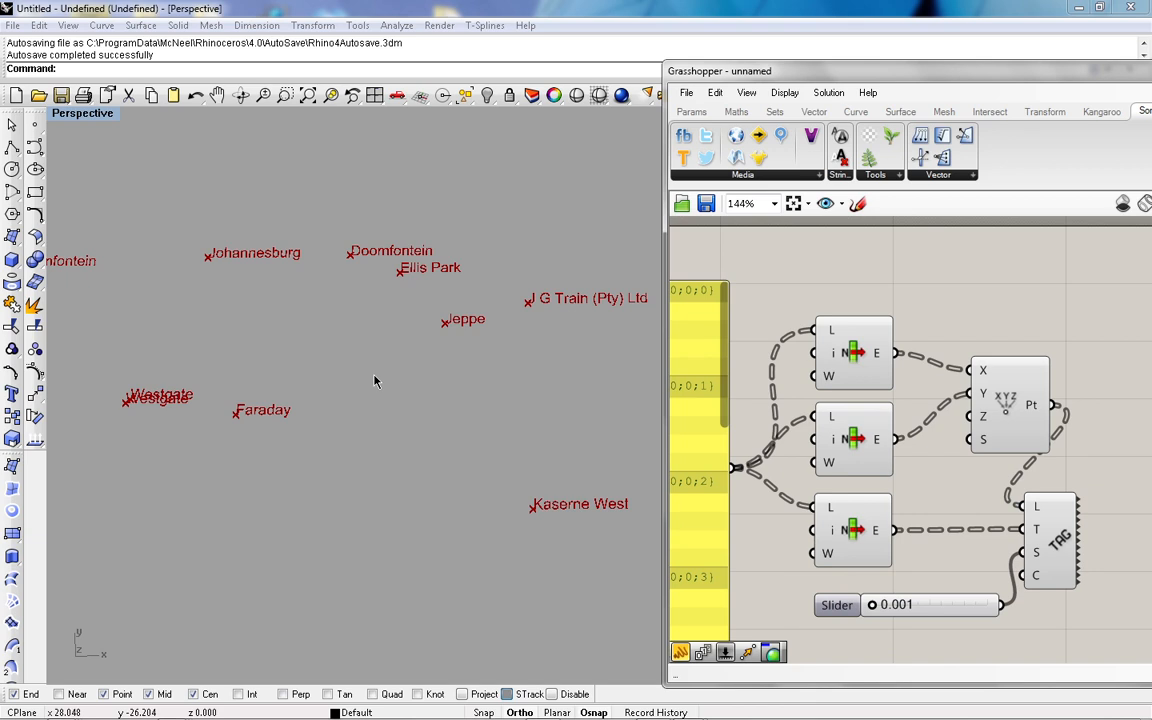
right_click_drag(447, 345, 533, 403)
scroll(533, 403, "up", 5)
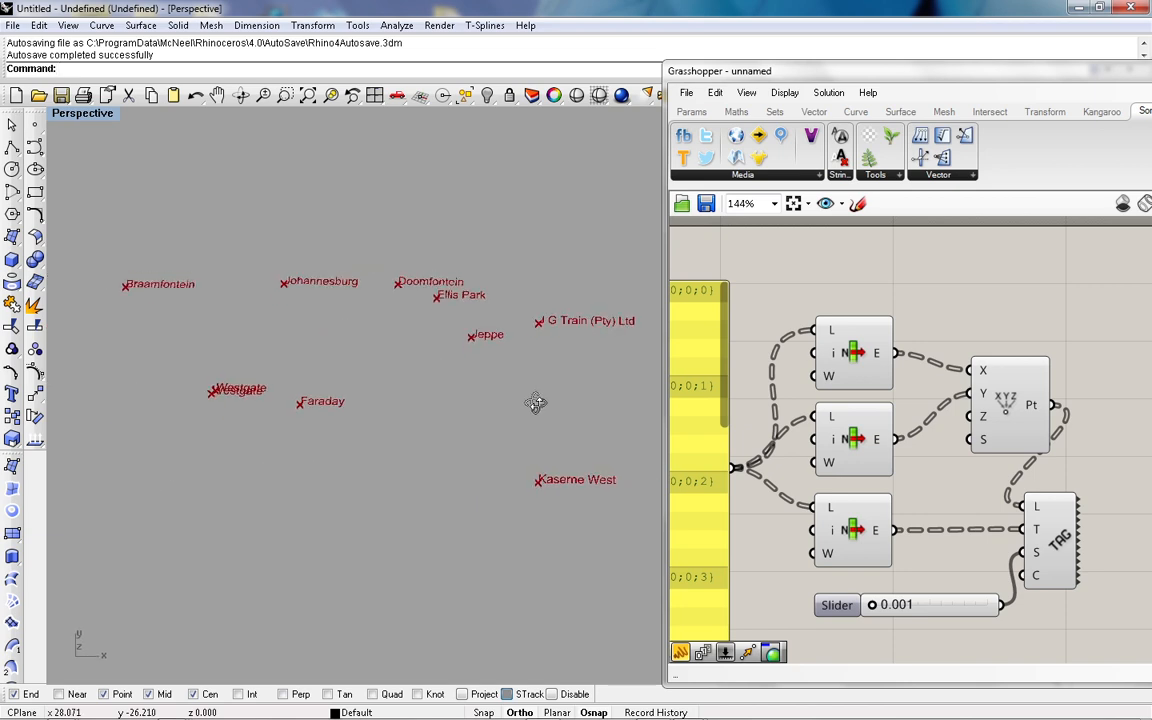
scroll(466, 345, "down", 3)
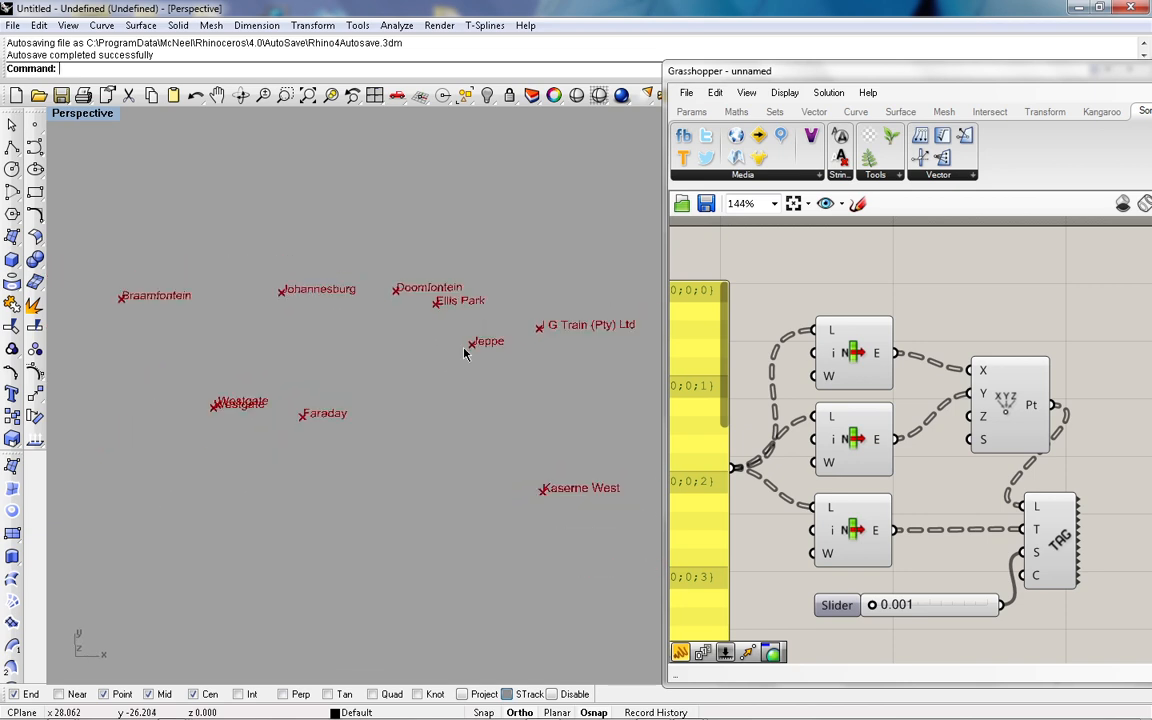
scroll(480, 301, "up", 2)
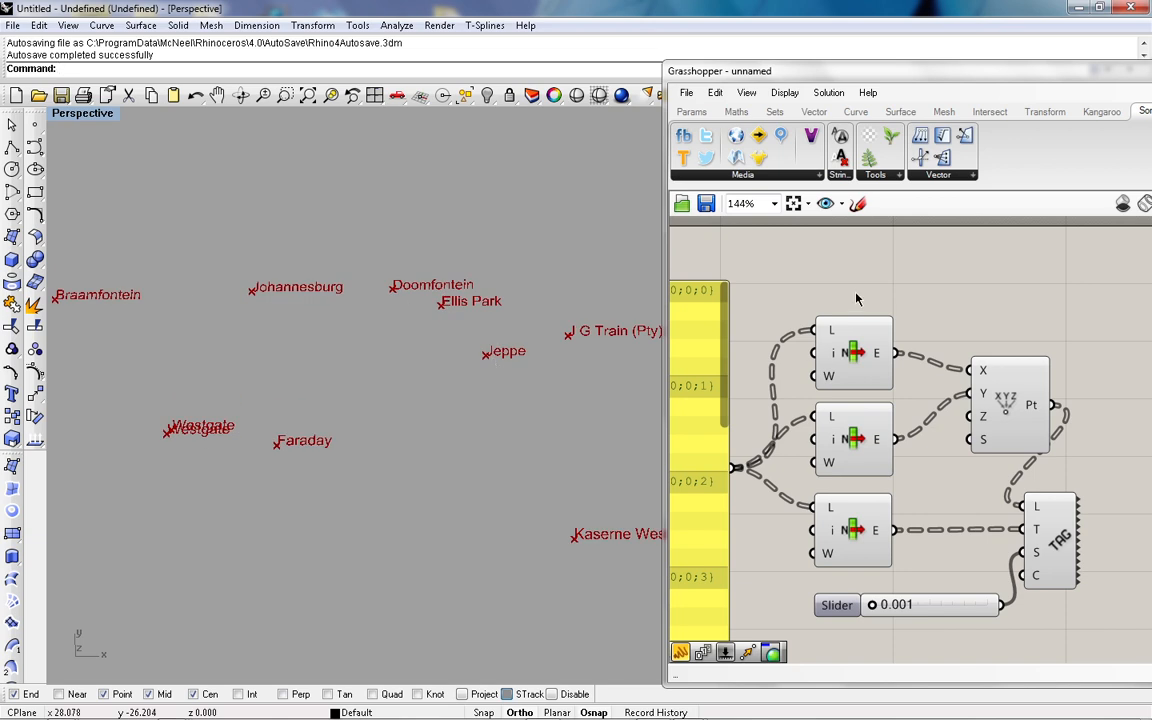
Step: Add a Circle CNR component beyond Point XYZ and feed its centre input C from the Pt output
scroll(1112, 441, "down", 1)
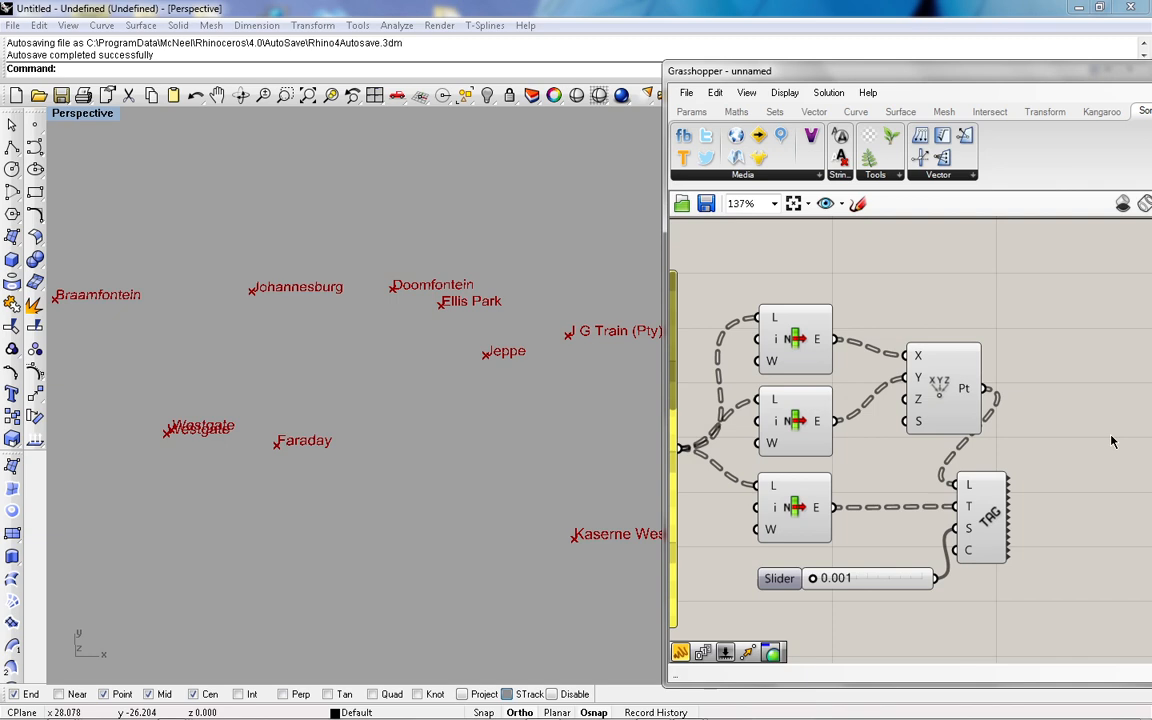
double_click(1064, 382)
type("cir")
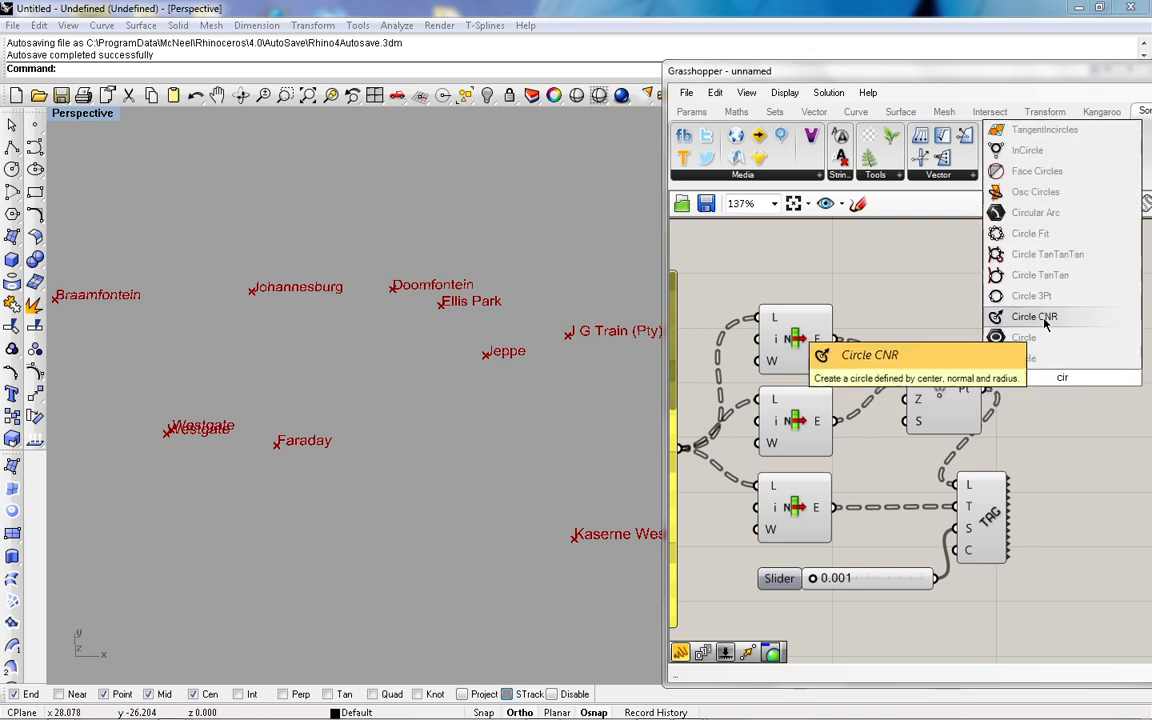
left_click(1032, 316)
left_click_drag(1027, 356, 985, 389)
left_click_drag(1052, 400, 1072, 385)
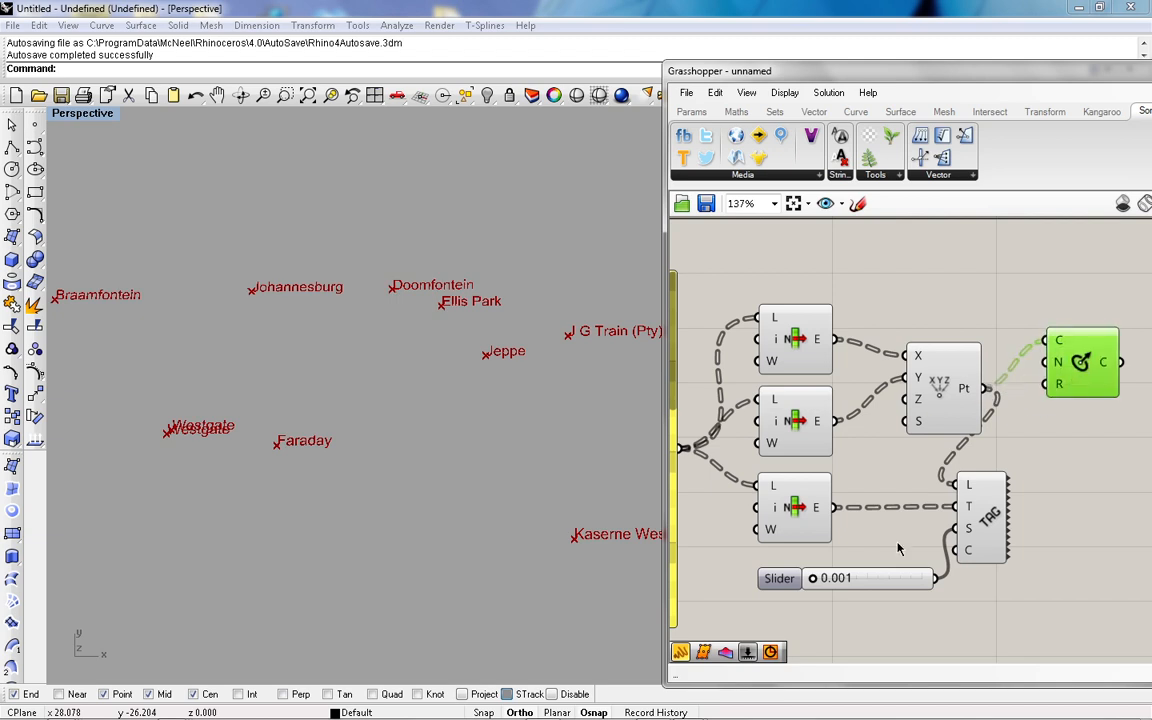
Step: Duplicate the text size slider above Point XYZ, connect the copy to the circle's R input, and set it to 0.008
left_click(878, 587)
left_click_drag(882, 588, 907, 556, "alt")
left_click_drag(790, 548, 835, 307)
left_click_drag(993, 306, 1047, 383)
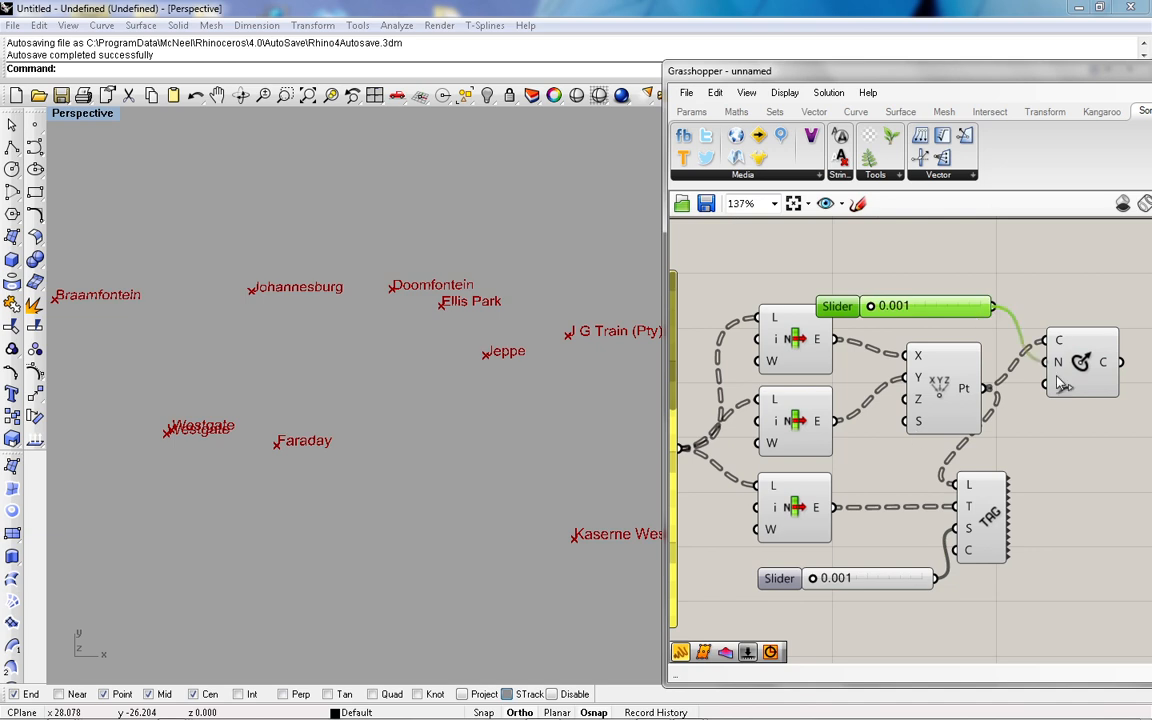
left_click_drag(870, 307, 871, 311)
left_click(789, 228)
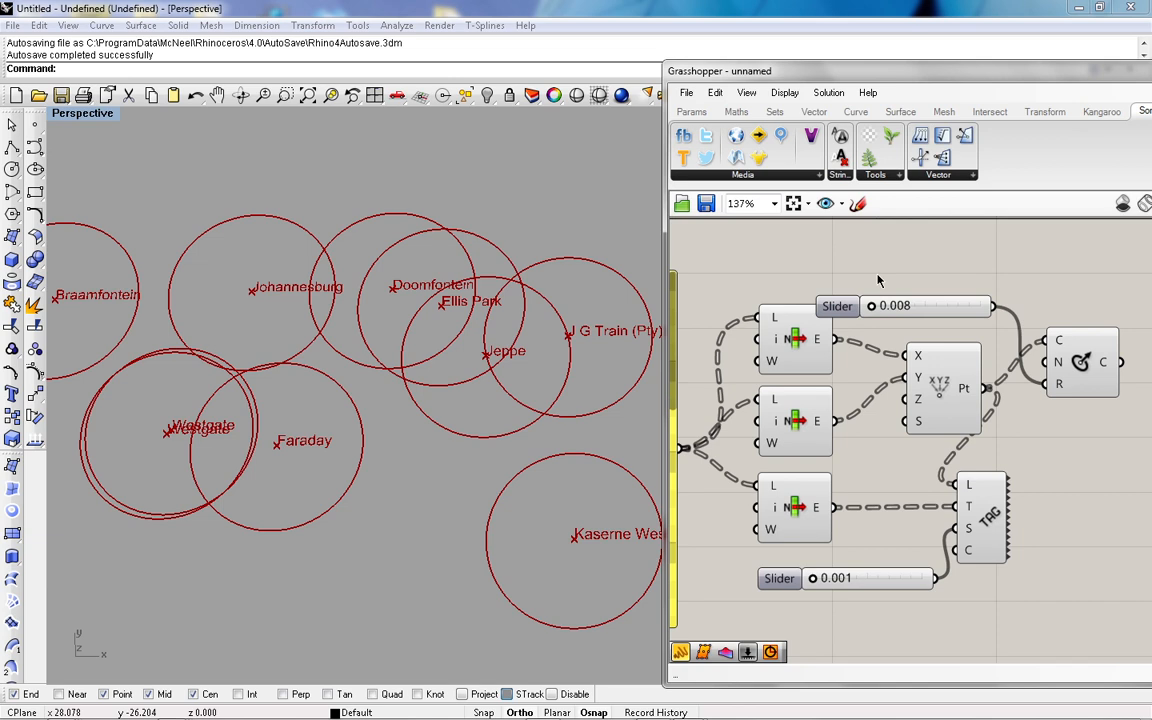
Step: Delete the Circle CNR component and its radius slider
left_click_drag(1088, 277, 1041, 411)
key("Delete")
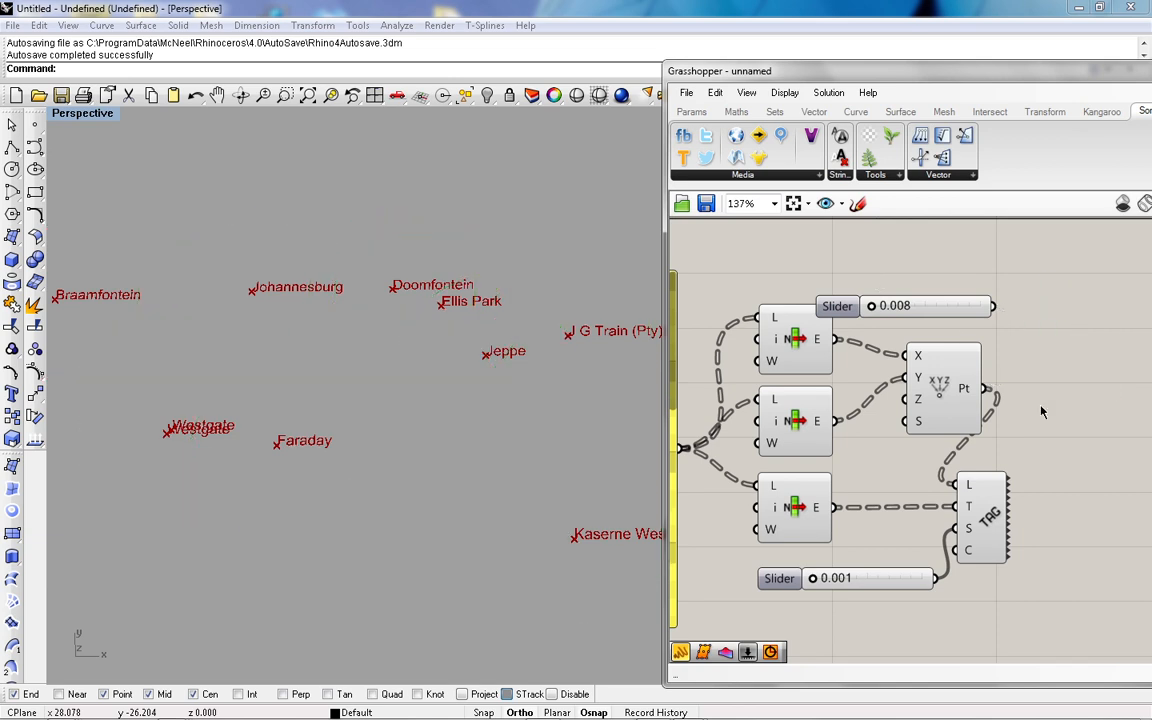
left_click(940, 303)
key("Delete")
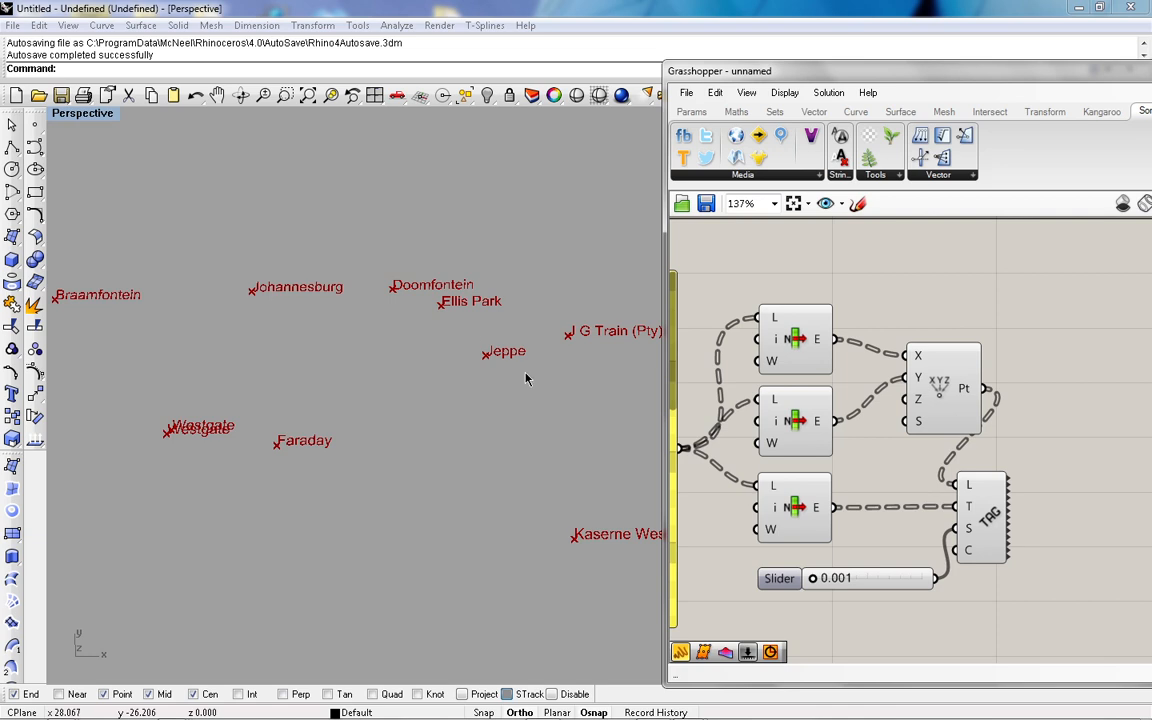
scroll(575, 429, "down", 5)
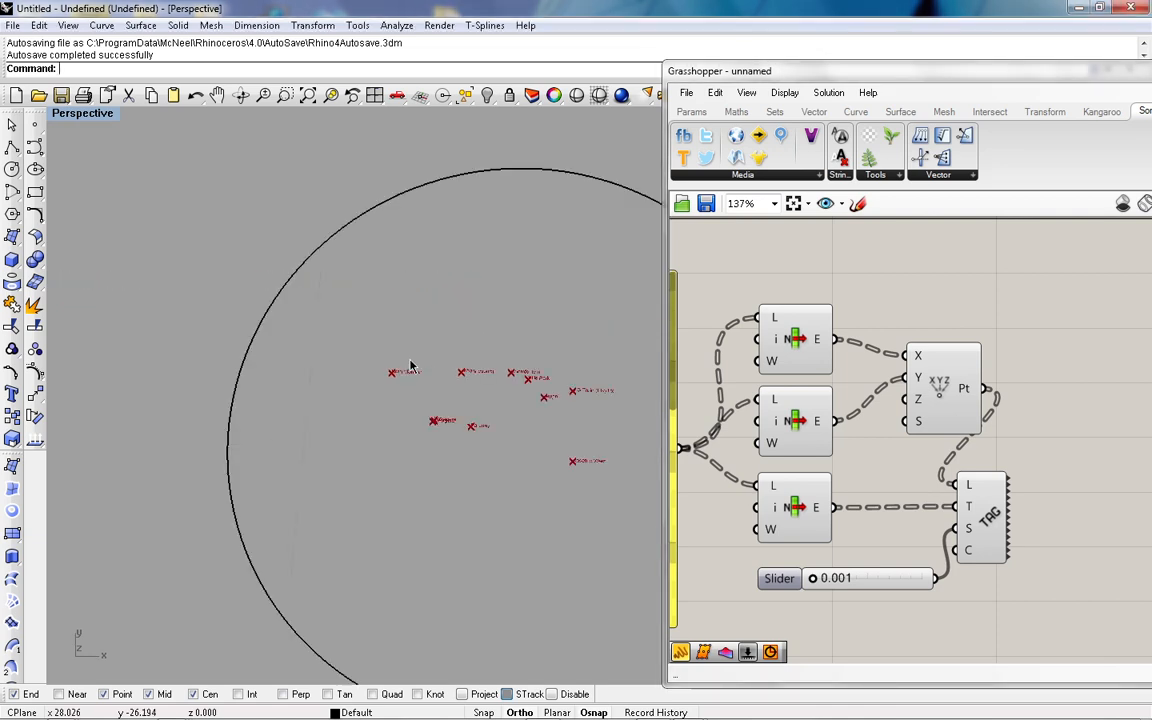
scroll(481, 411, "up", 5)
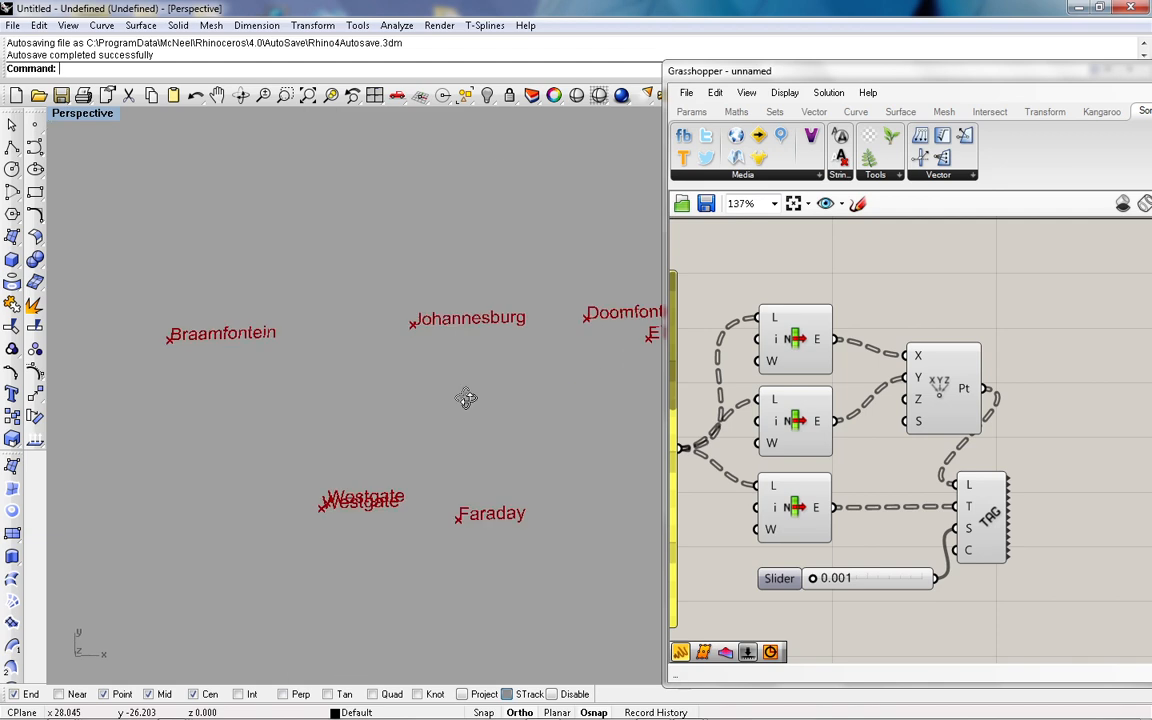
scroll(464, 409, "up", 2)
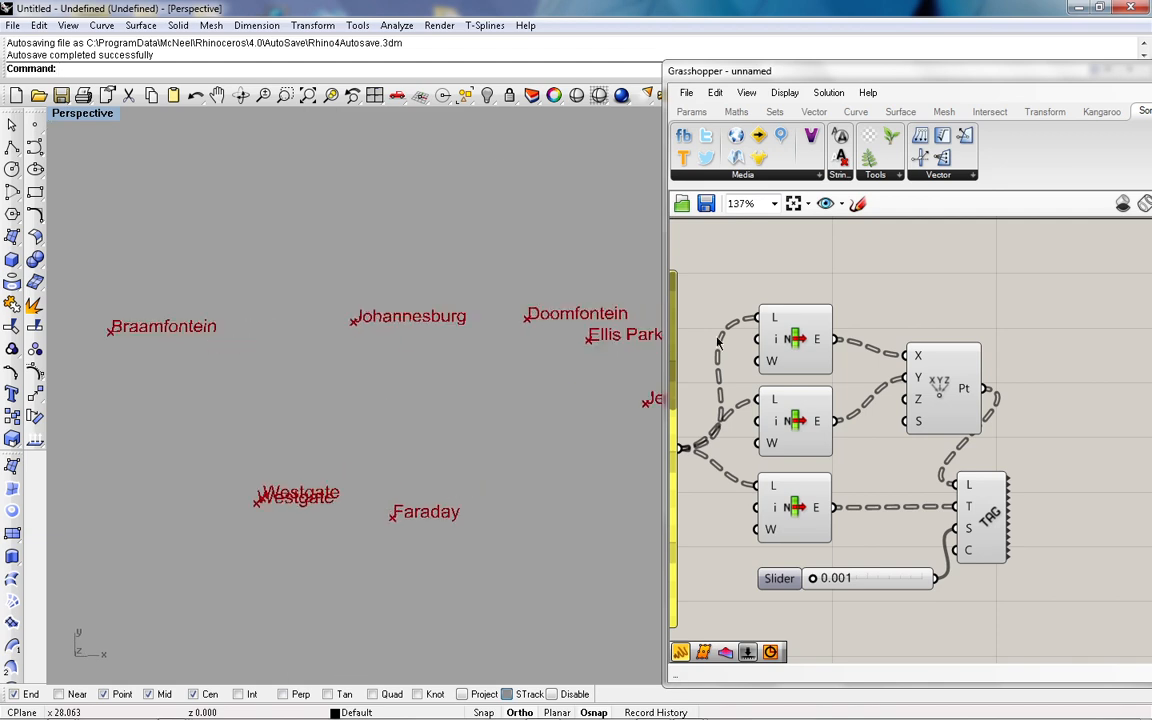
scroll(768, 376, "down", 2)
scroll(981, 332, "up", 1)
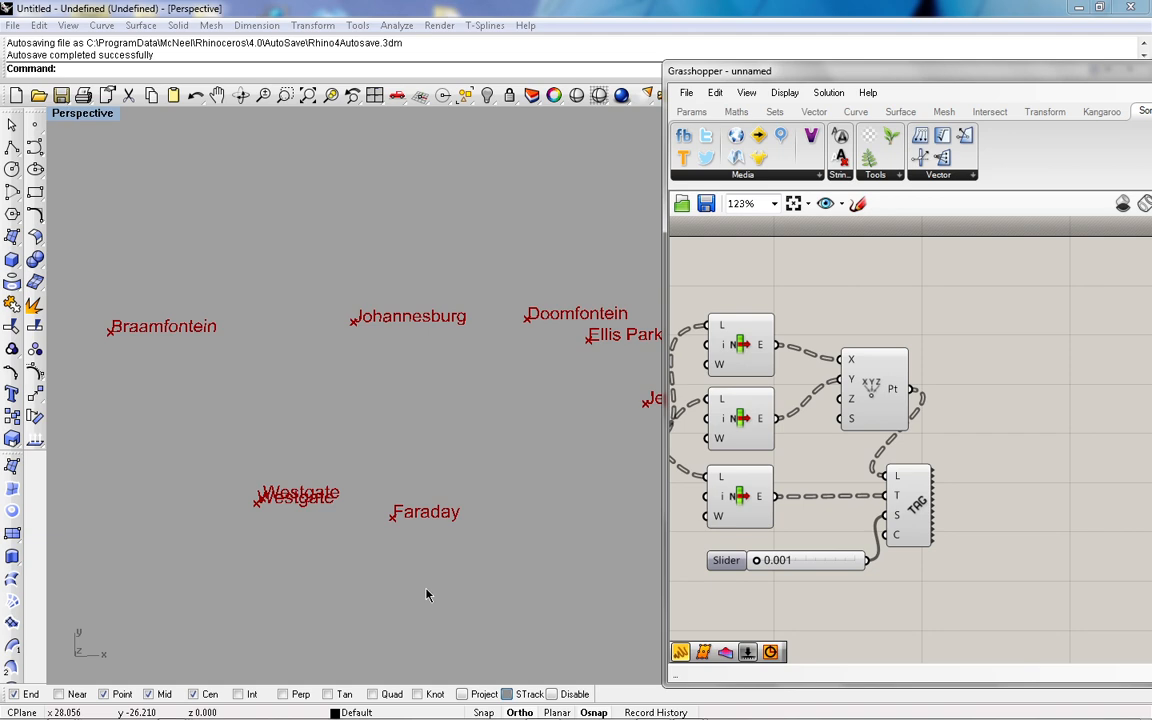
Step: Switch to Internet Explorer, open the Mosquito page among Studio Nu's Rhino plugins and read through the plugin description
mouse_move(174, 712)
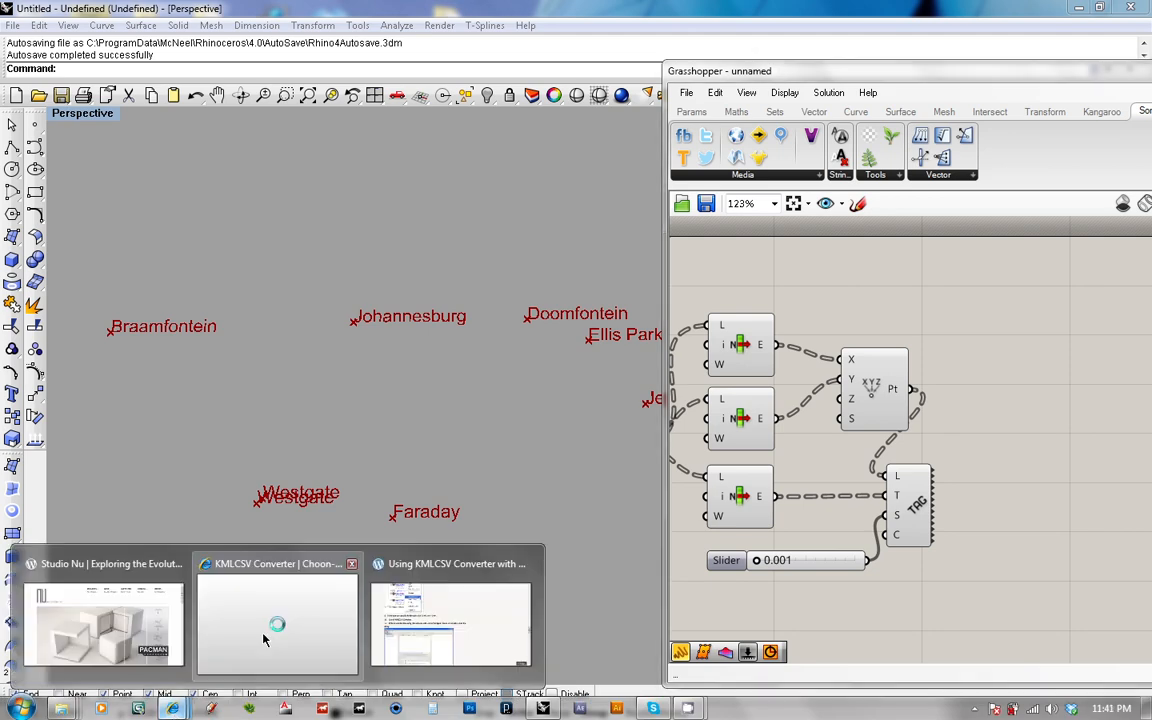
left_click(242, 676)
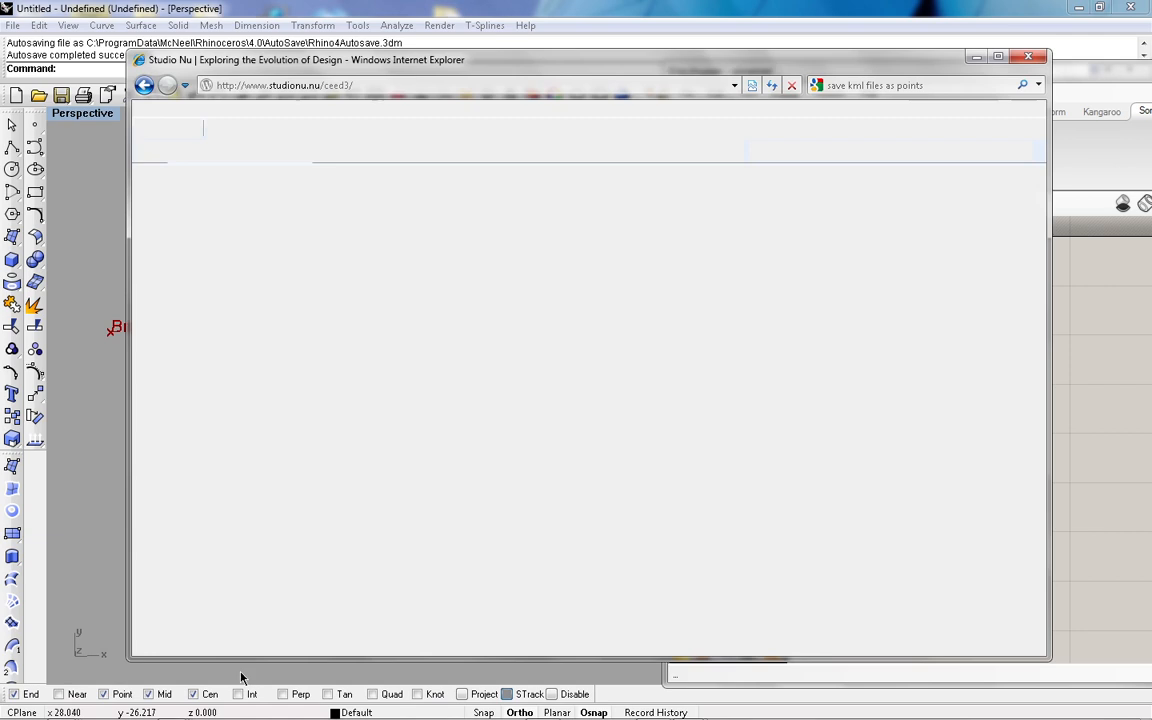
mouse_move(808, 219)
mouse_move(728, 218)
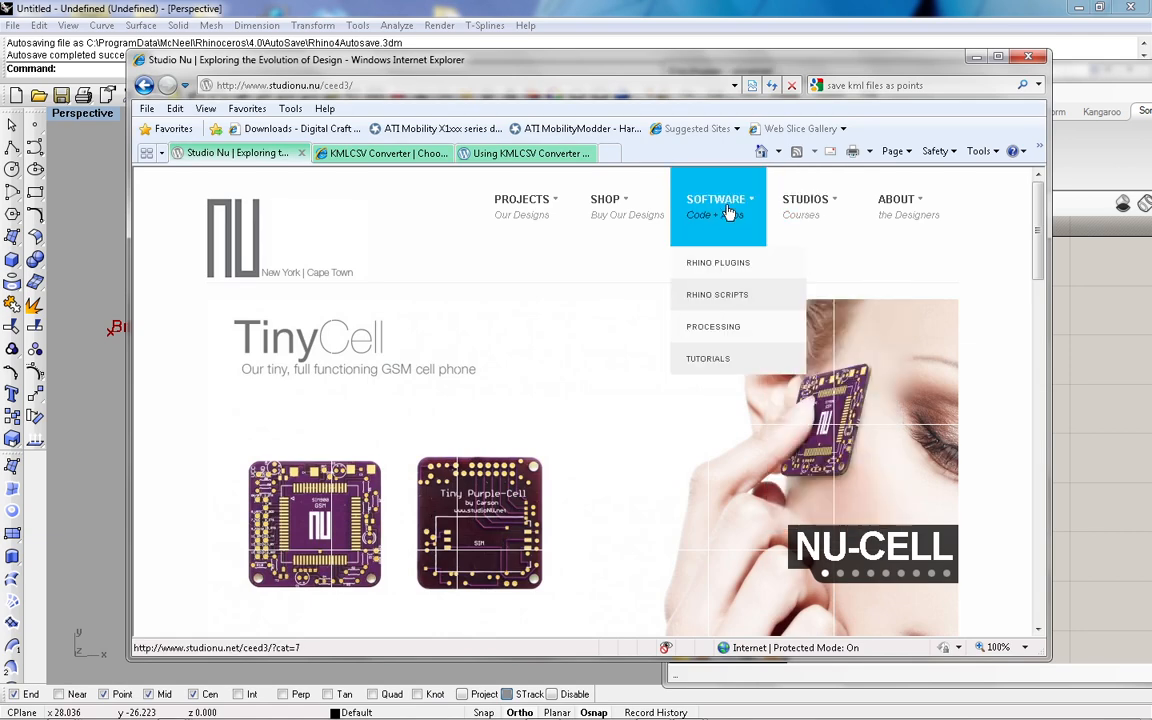
left_click(722, 273)
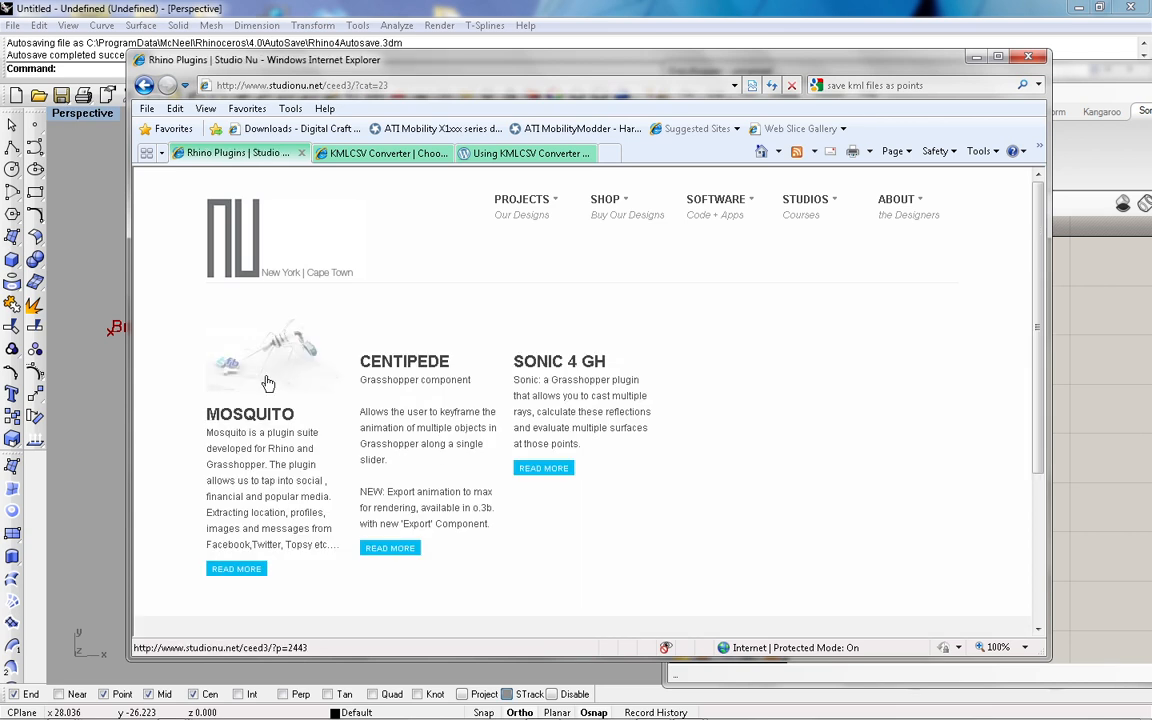
left_click(267, 383)
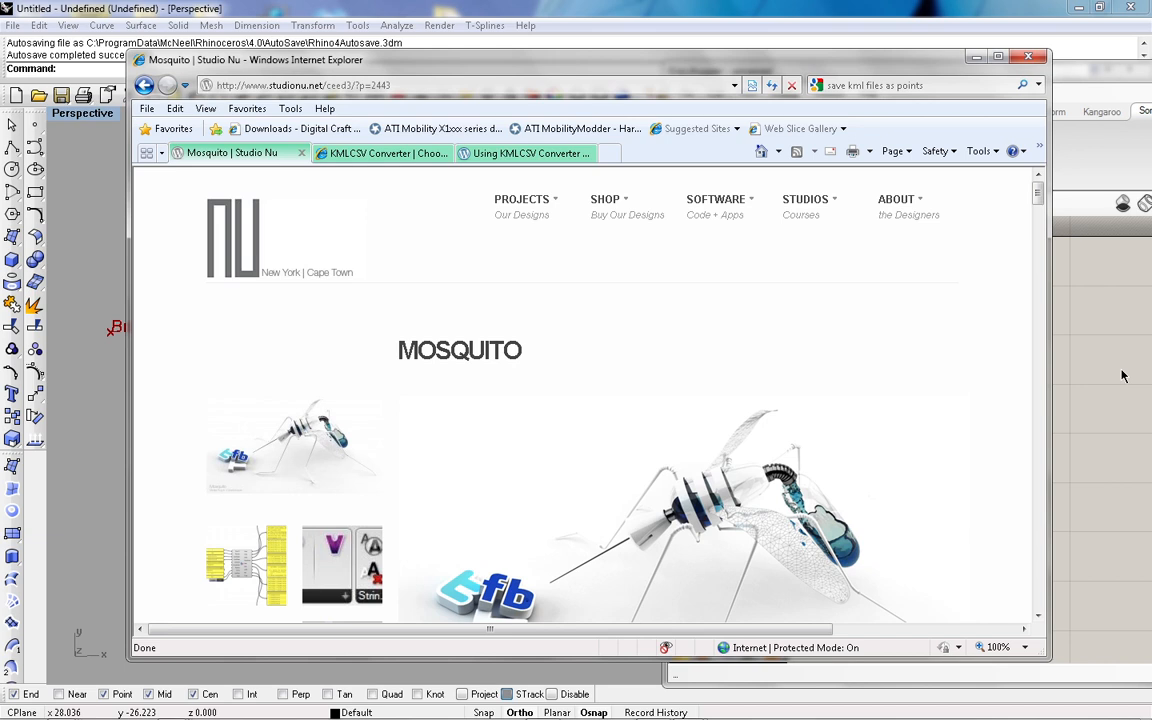
scroll(1025, 286, "down", 4)
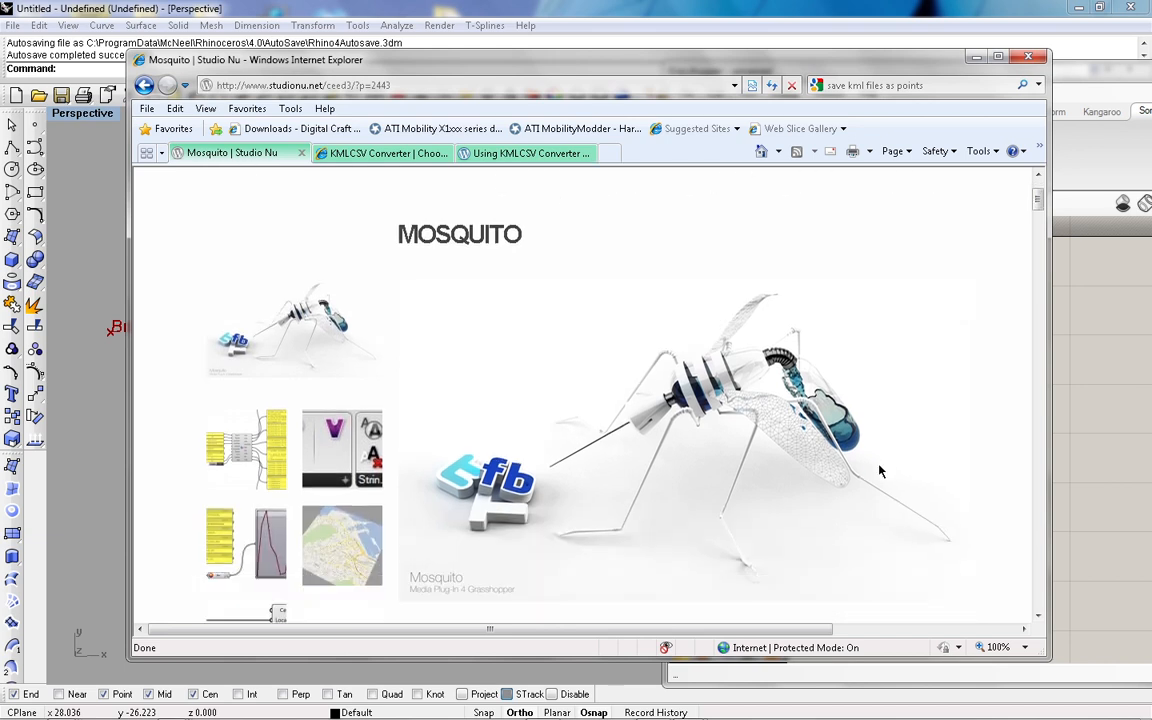
scroll(1025, 286, "down", 10)
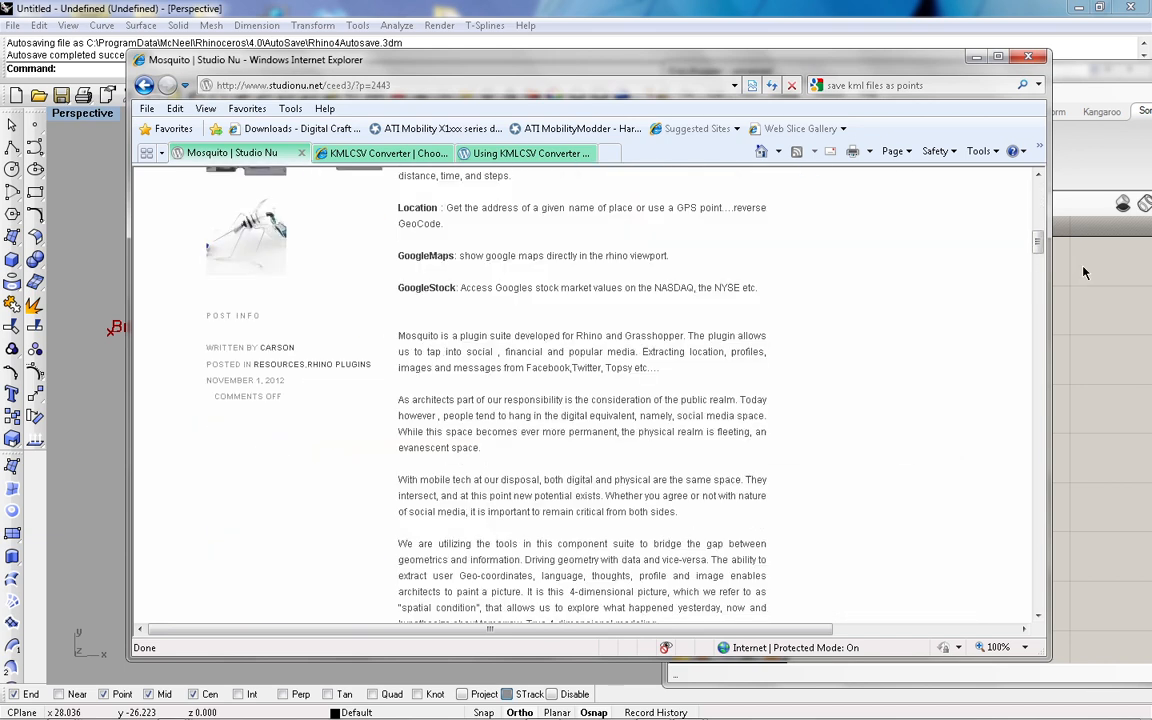
Step: Switch back to Grasshopper and open its Components Folder
left_click(1086, 285)
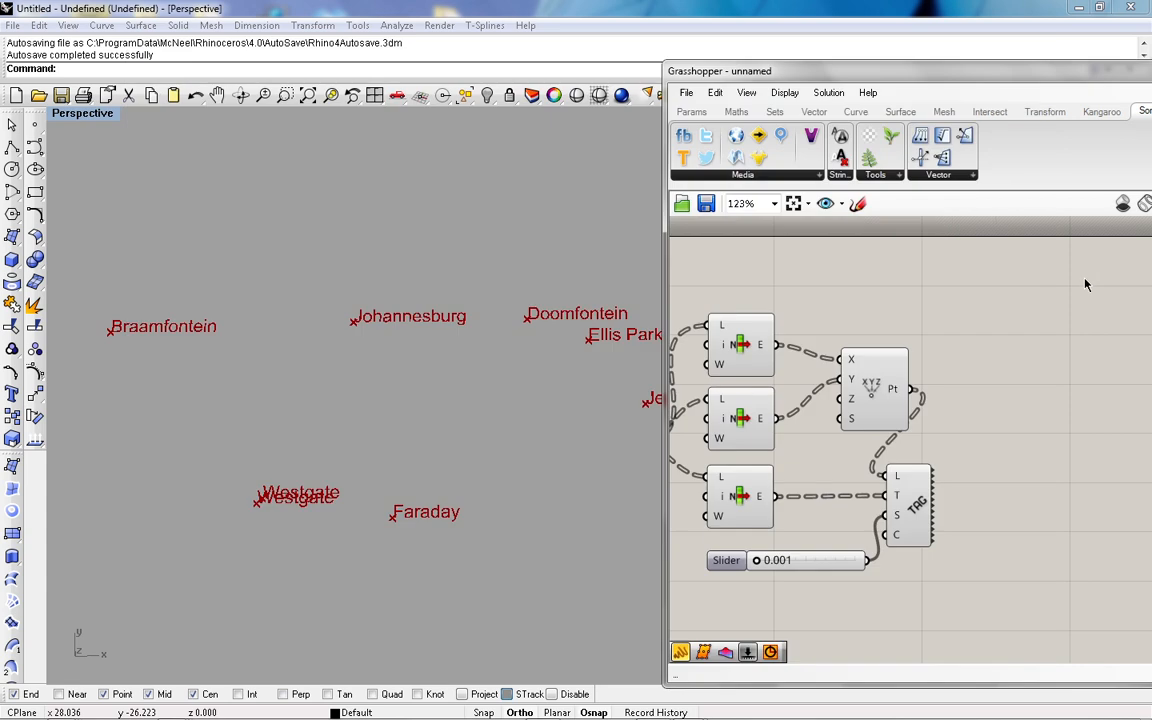
left_click(686, 93)
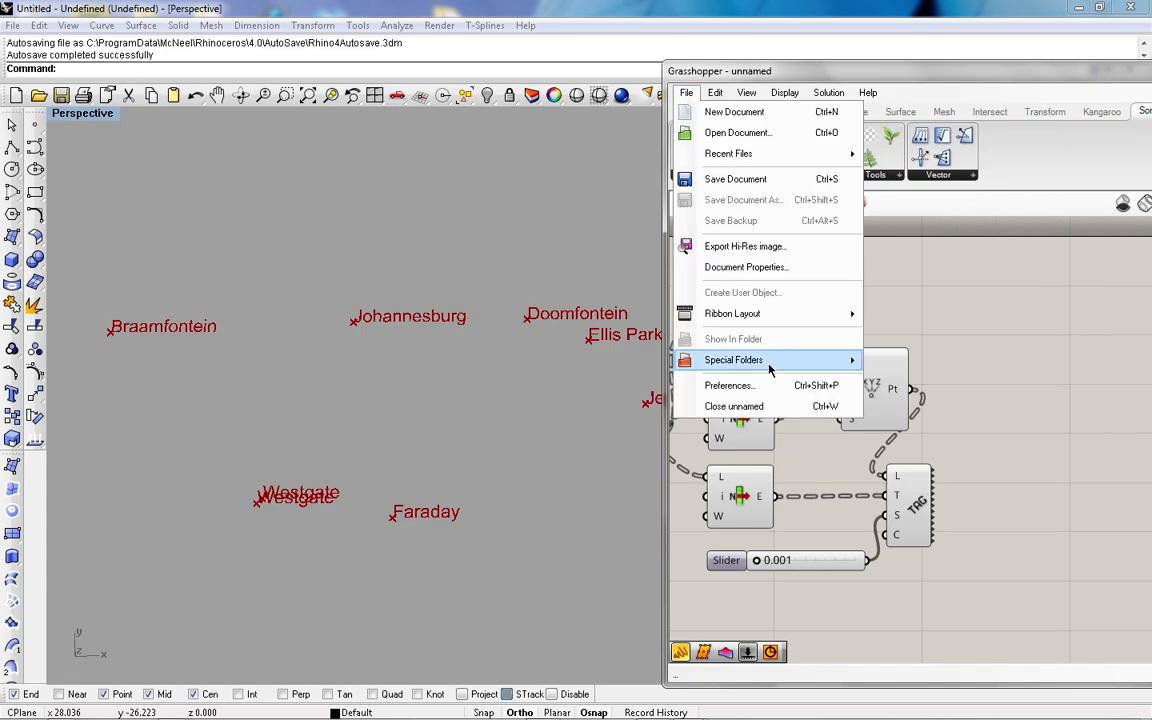
mouse_move(769, 366)
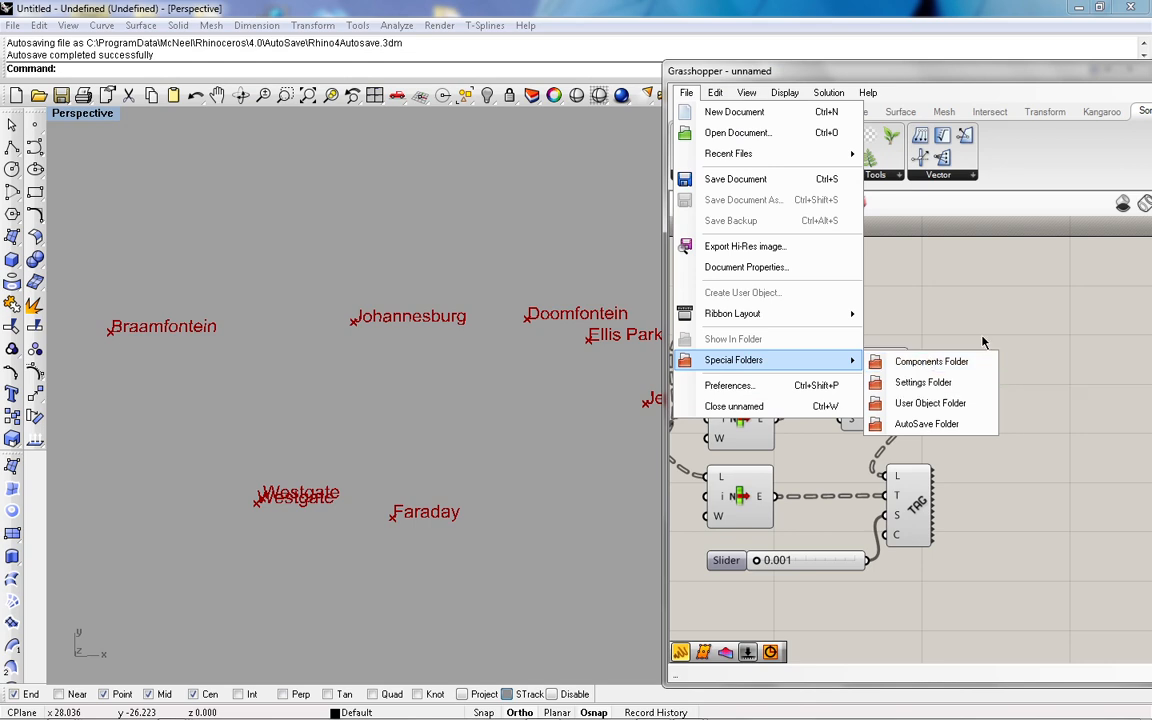
left_click(920, 362)
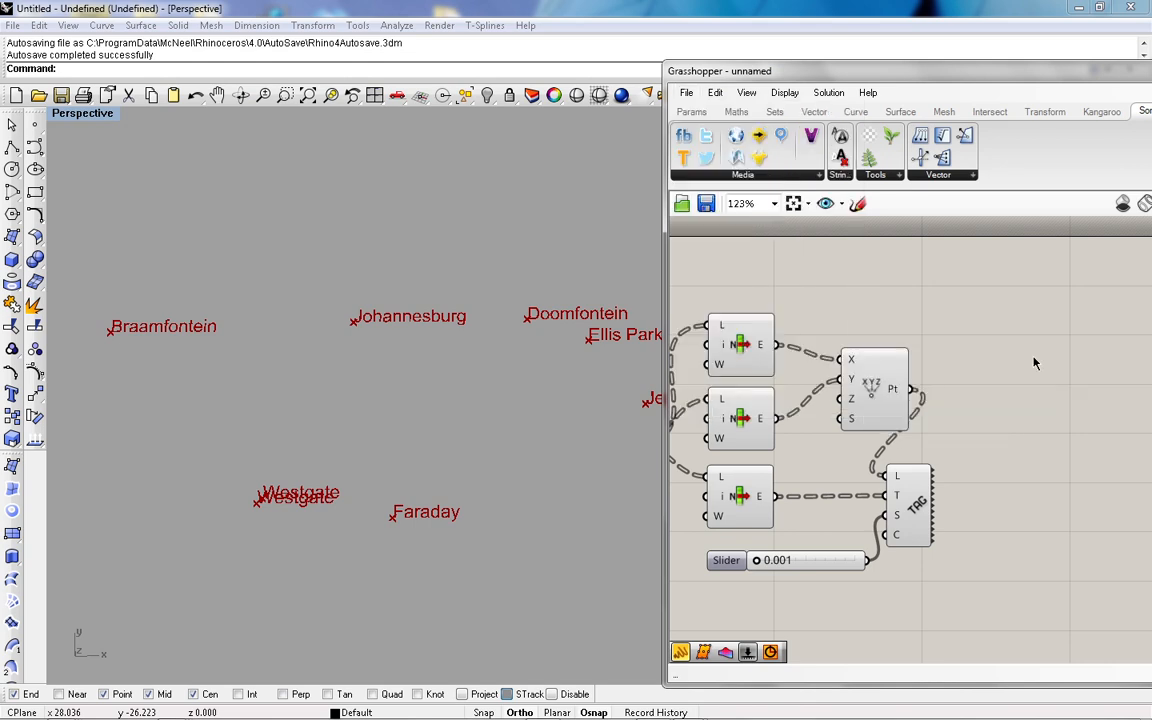
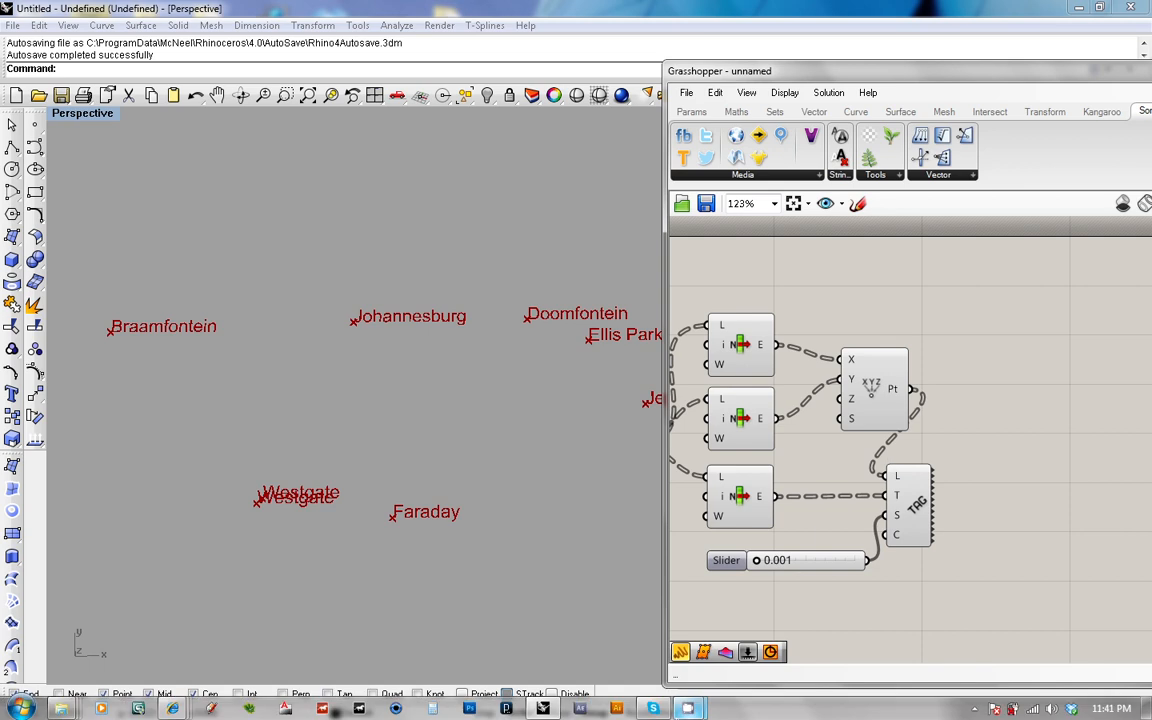
Step: Examine the List Item, point and text tag components and the labelled station points in the Perspective viewport
mouse_move(688, 708)
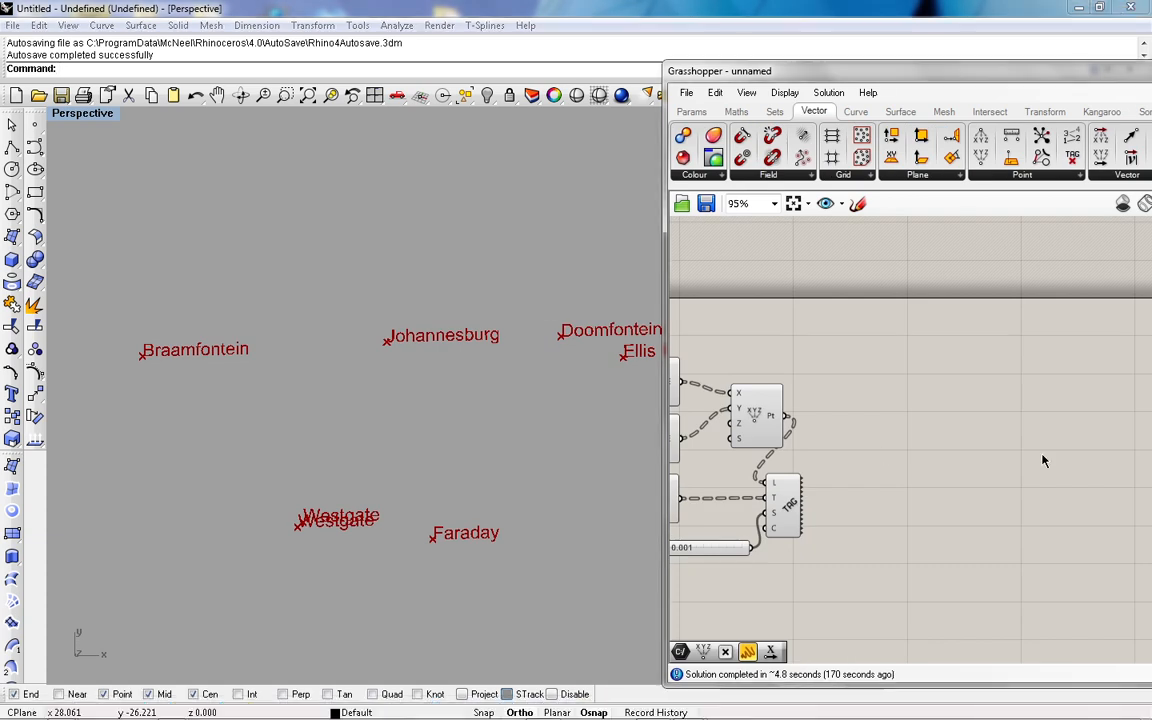
scroll(1043, 461, "down", 4)
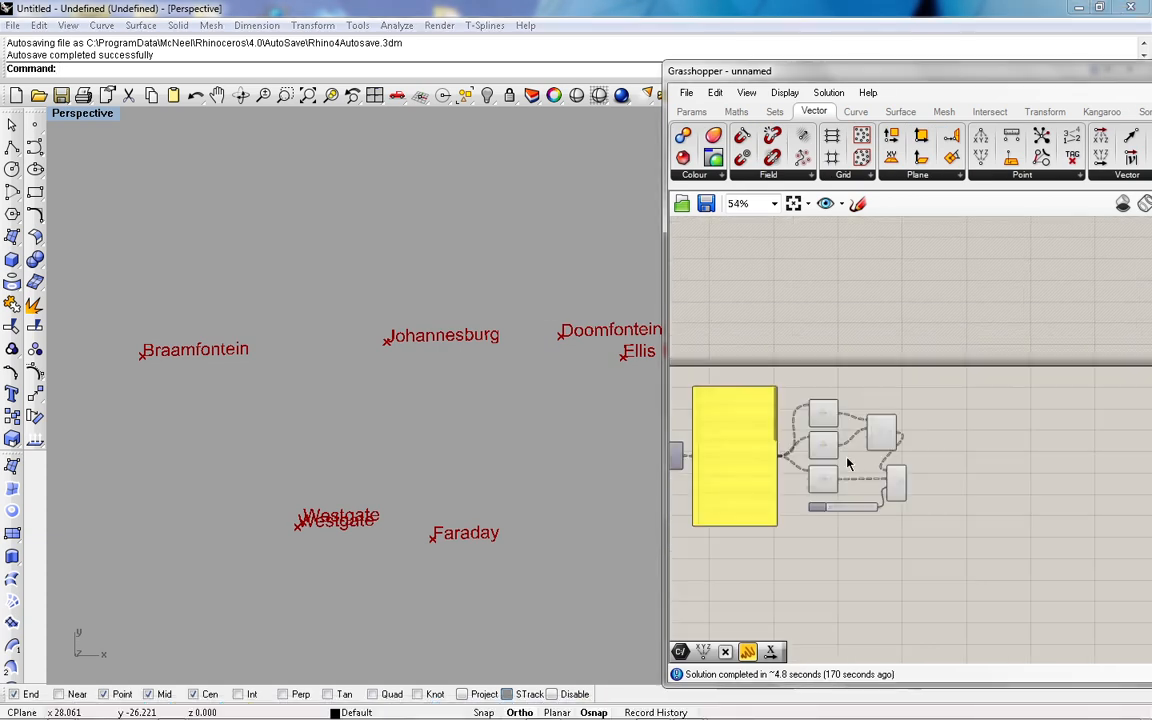
scroll(846, 463, "up", 5)
scroll(945, 467, "down", 2)
scroll(945, 467, "up", 4)
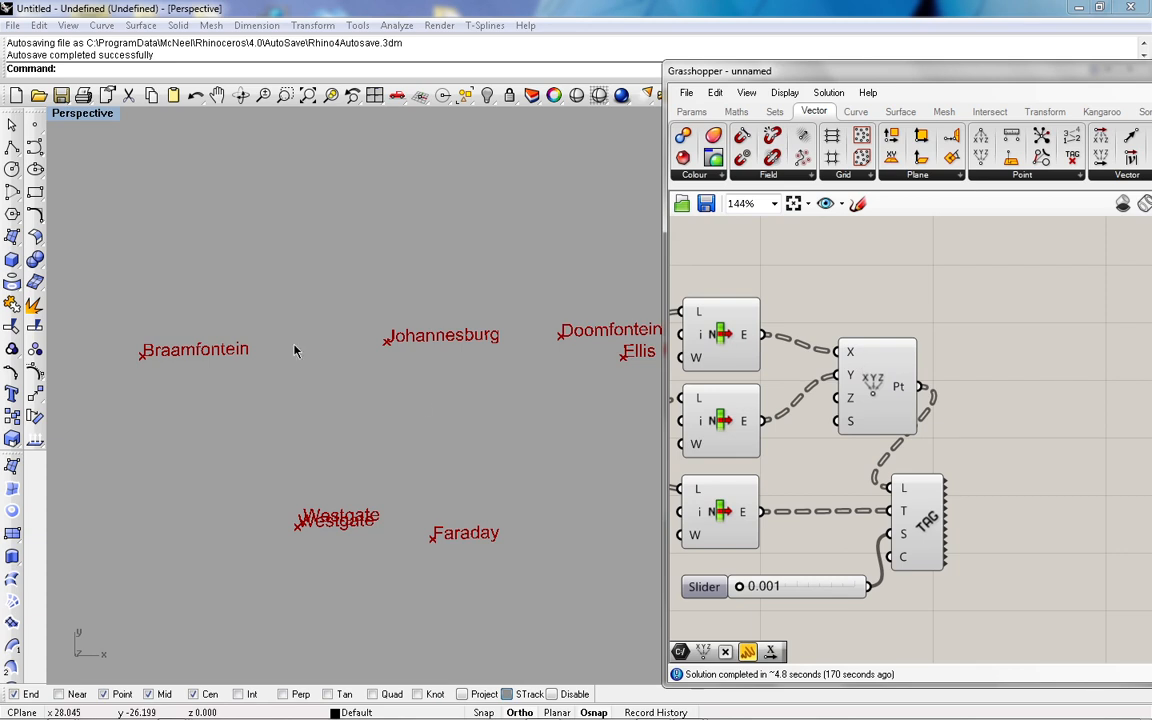
right_click_drag(424, 404, 296, 378)
scroll(357, 380, "down", 3)
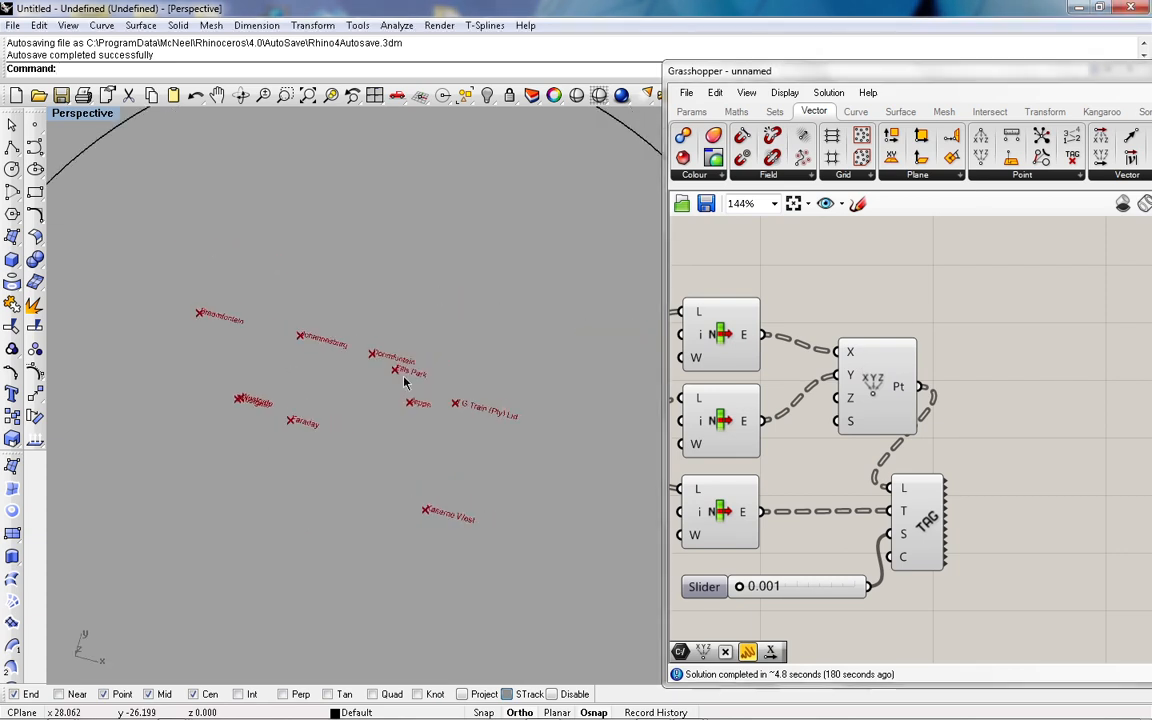
scroll(357, 380, "up", 3)
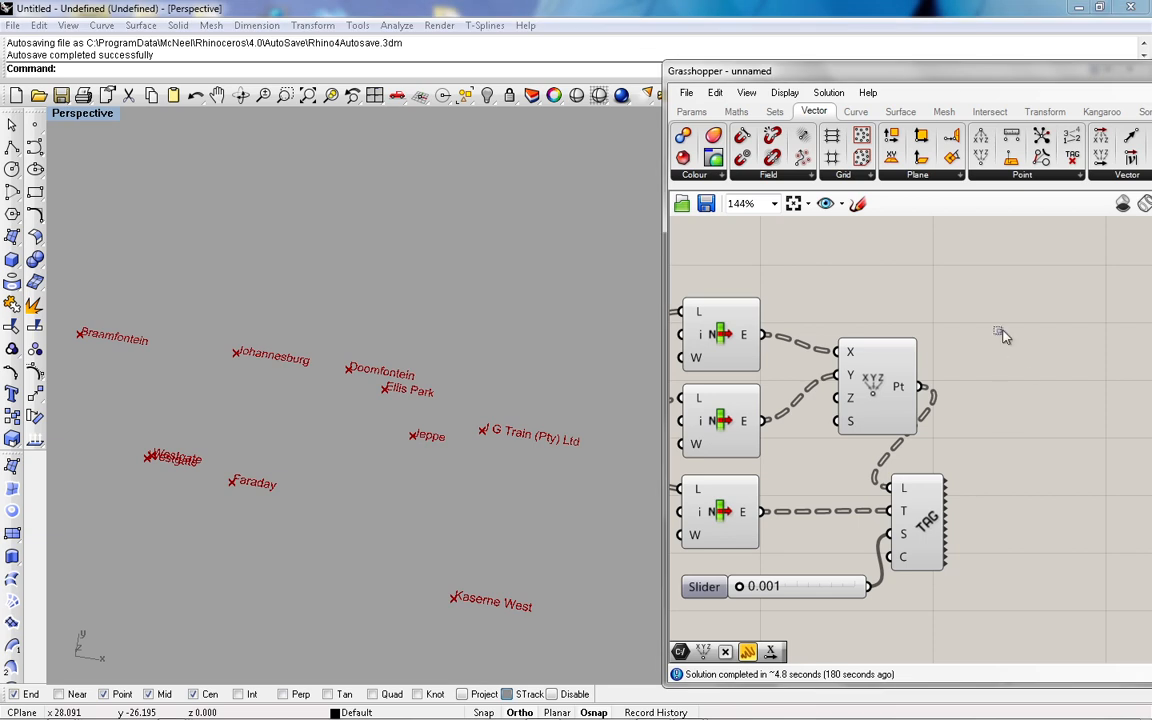
Step: Place a SonicLocation component on the canvas, above and beside the XYZ point component
left_click(1146, 113)
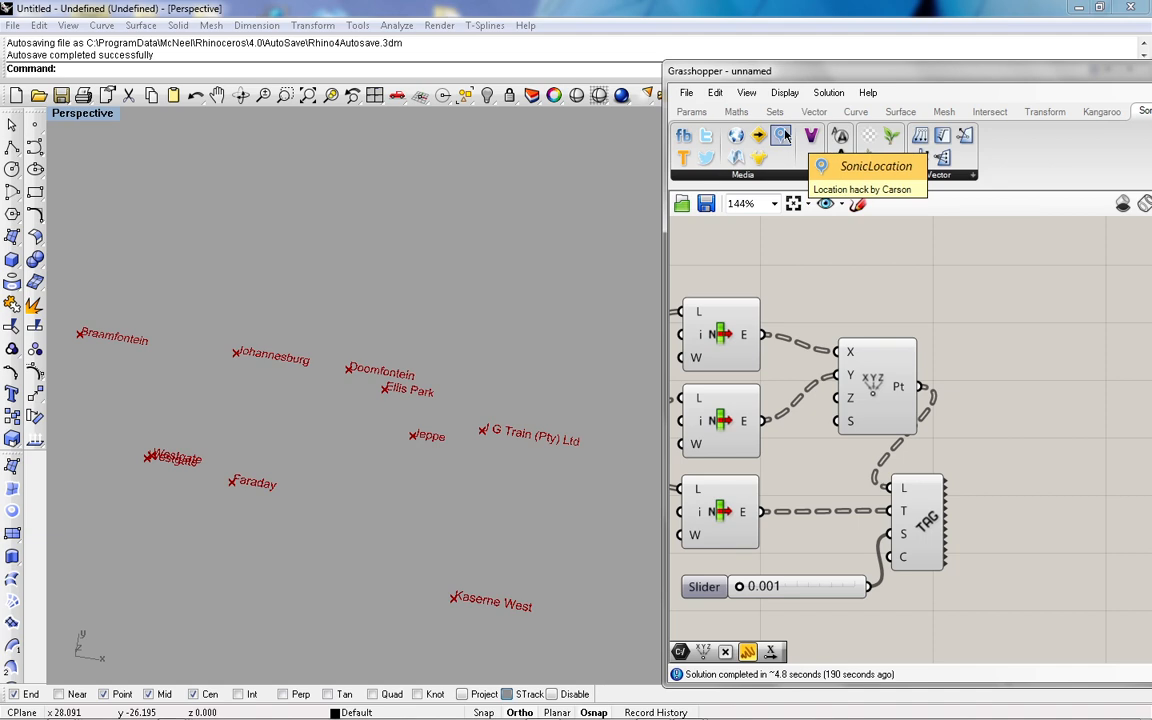
left_click_drag(780, 138, 990, 305)
scroll(796, 274, "down", 1)
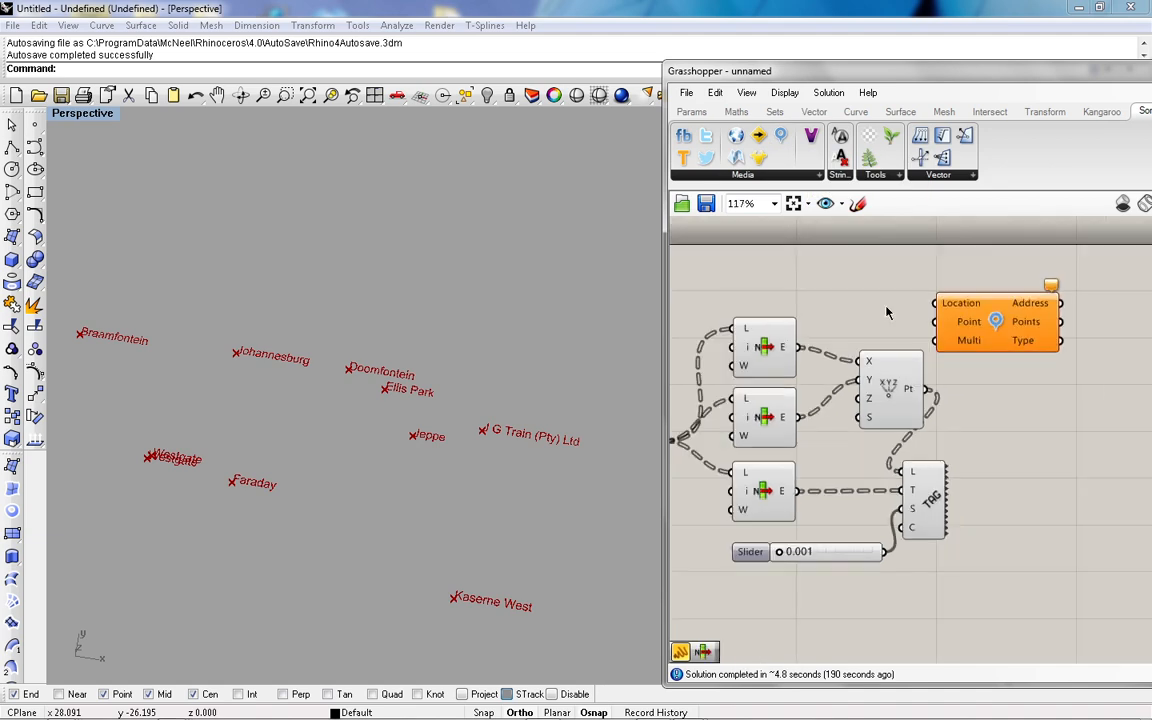
Step: Add a text panel to the canvas in front of the SonicLocation component
scroll(965, 325, "up", 1)
scroll(905, 365, "up", 1)
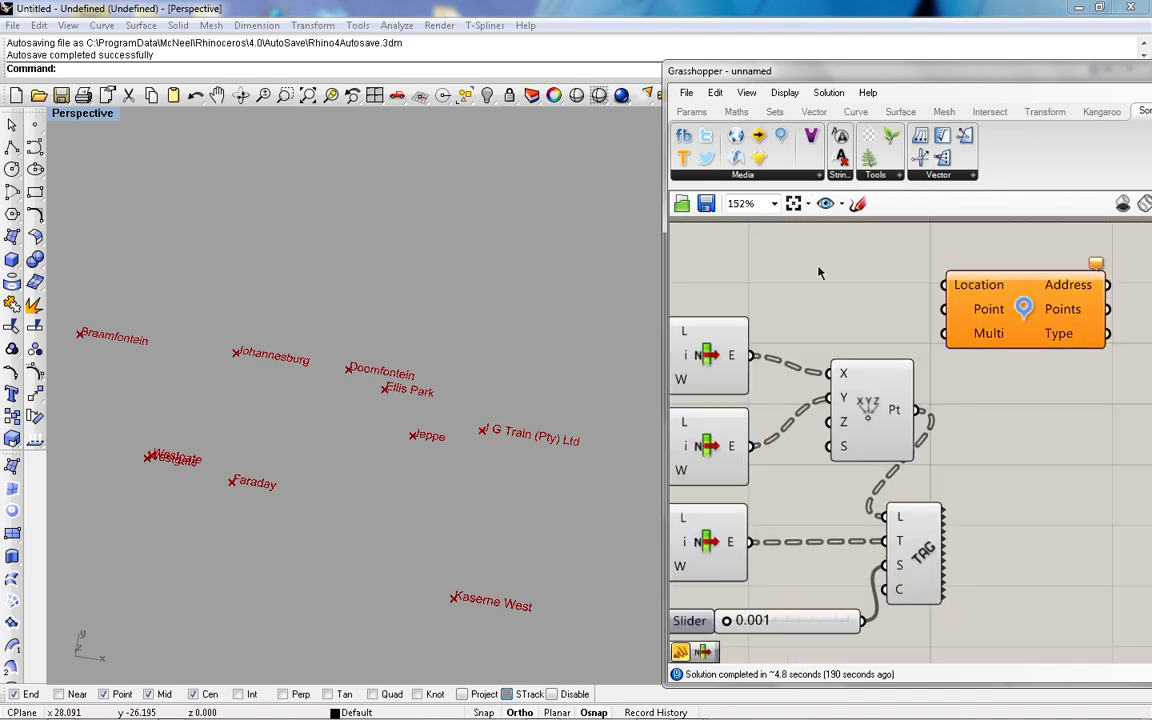
double_click(851, 290)
type("panel")
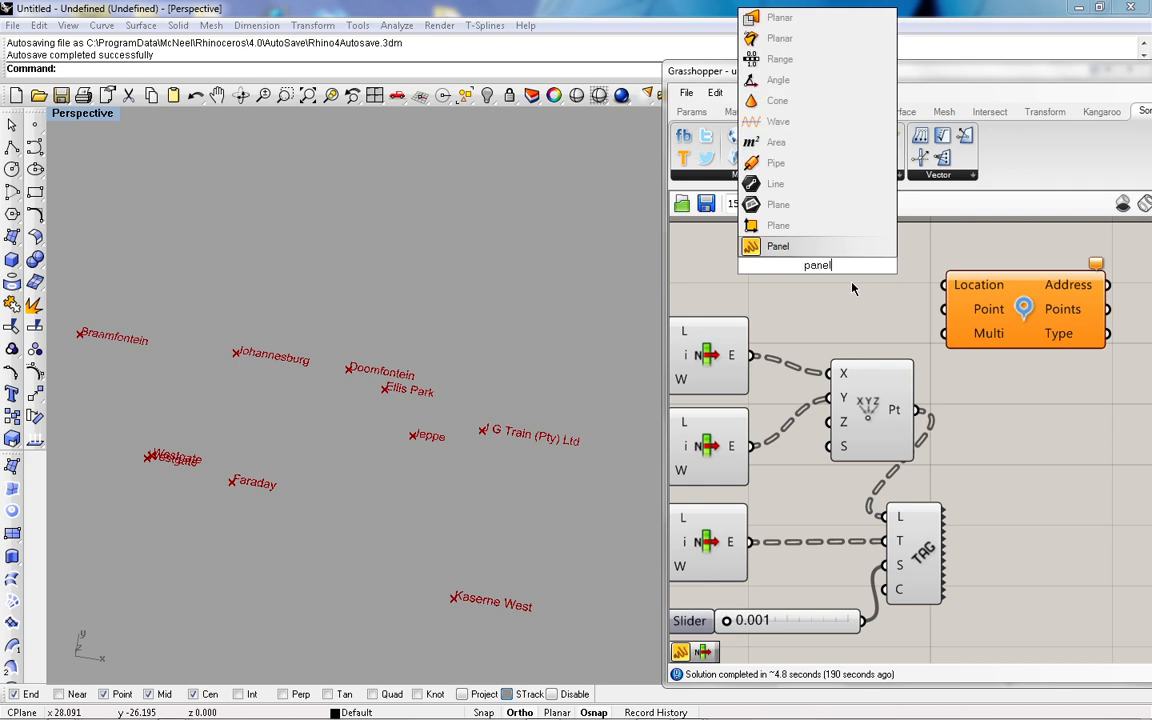
left_click(803, 248)
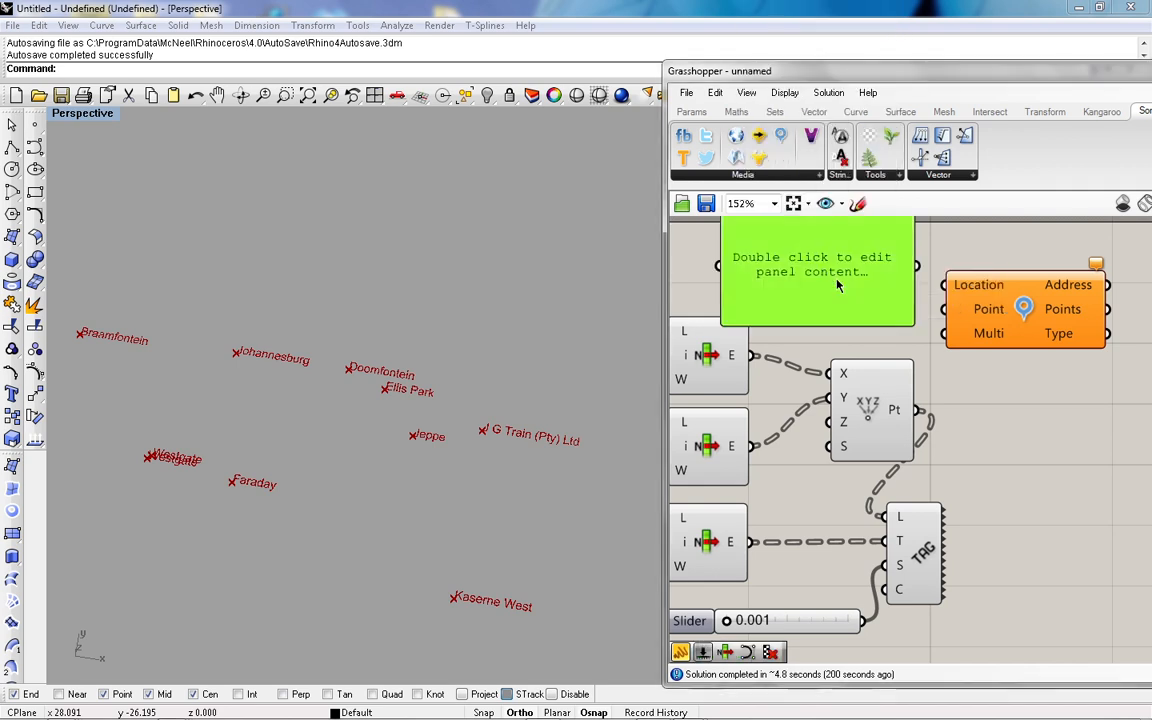
double_click(841, 290)
type("v")
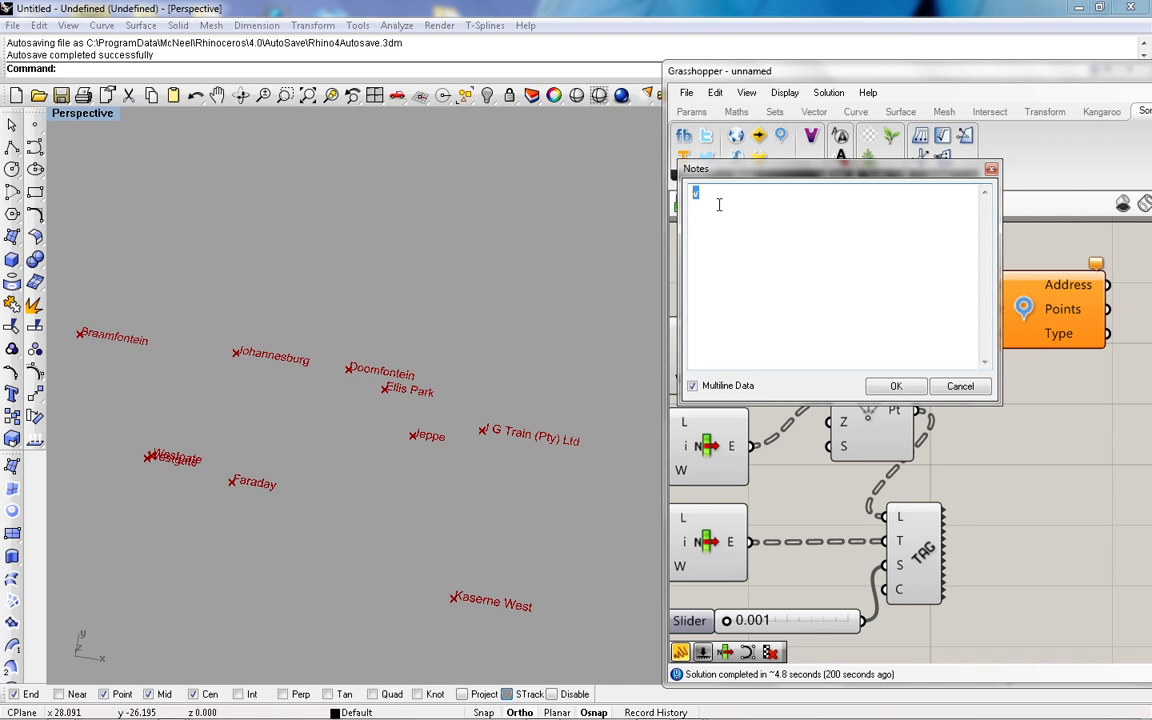
key("ctrl+v")
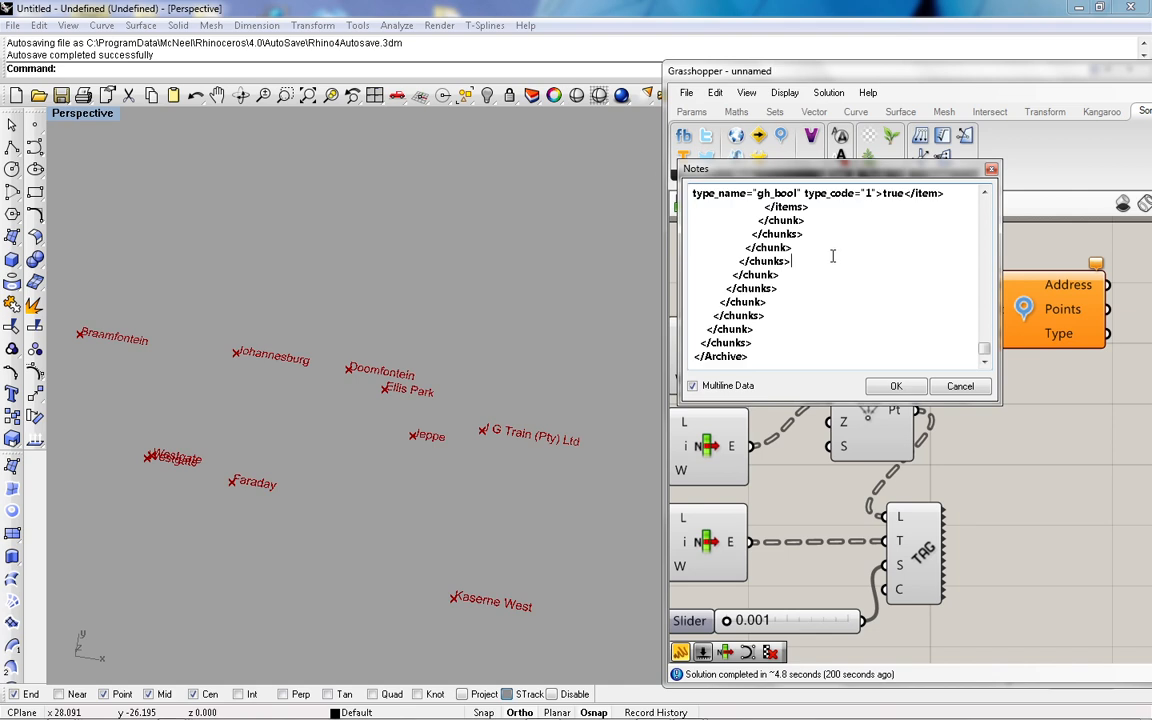
left_click(959, 386)
Step: Set the panel text to "Johannesburg, bree st" and wire the panel, shrunk to one line, into the SonicLocation component's Location input
double_click(828, 282)
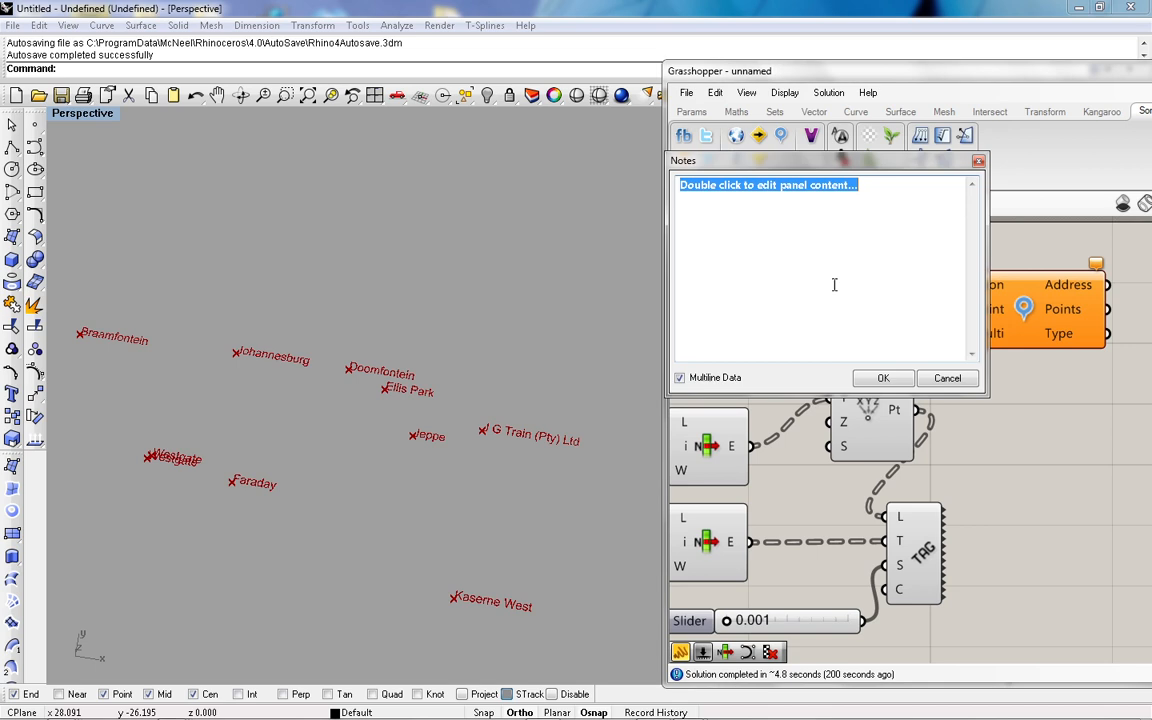
type("Jo")
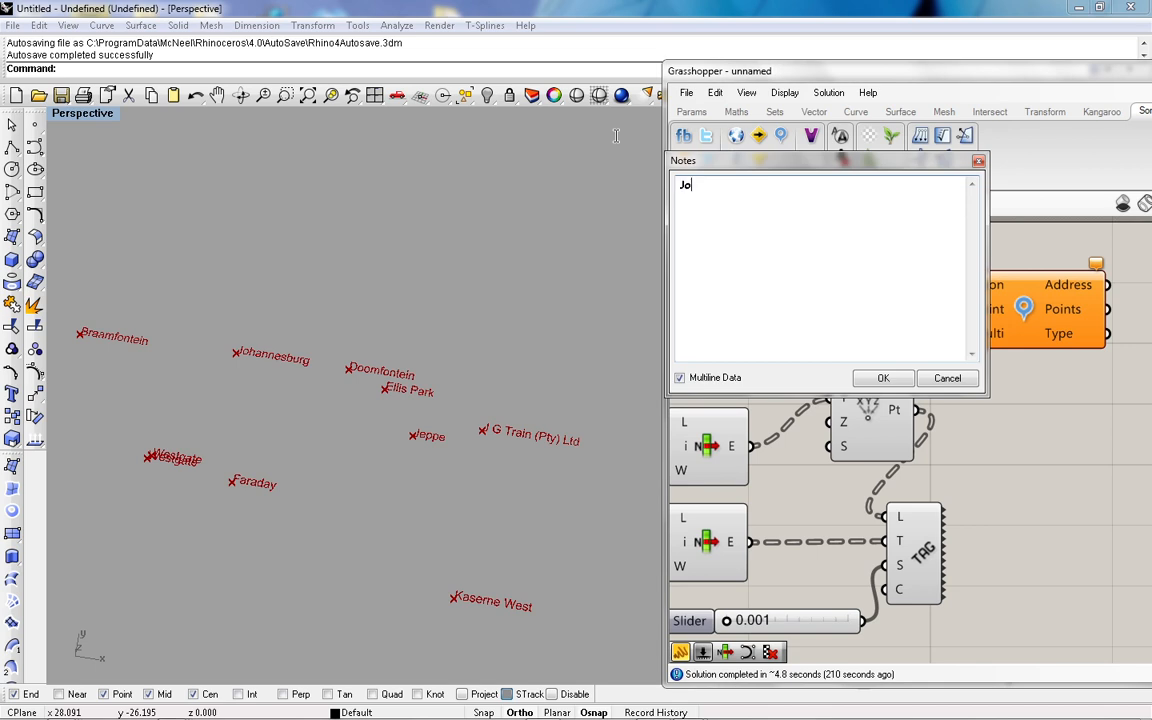
type("hanneburg, bree st")
left_click(722, 187)
type("s")
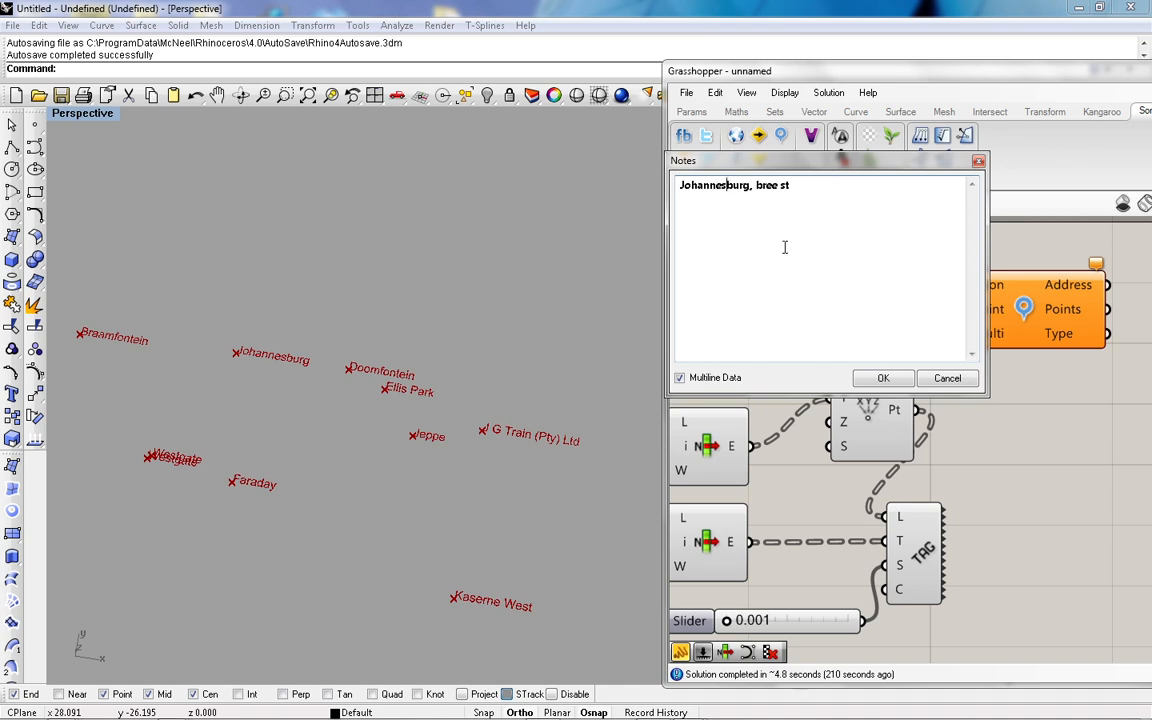
left_click(881, 376)
left_click_drag(903, 338, 903, 260)
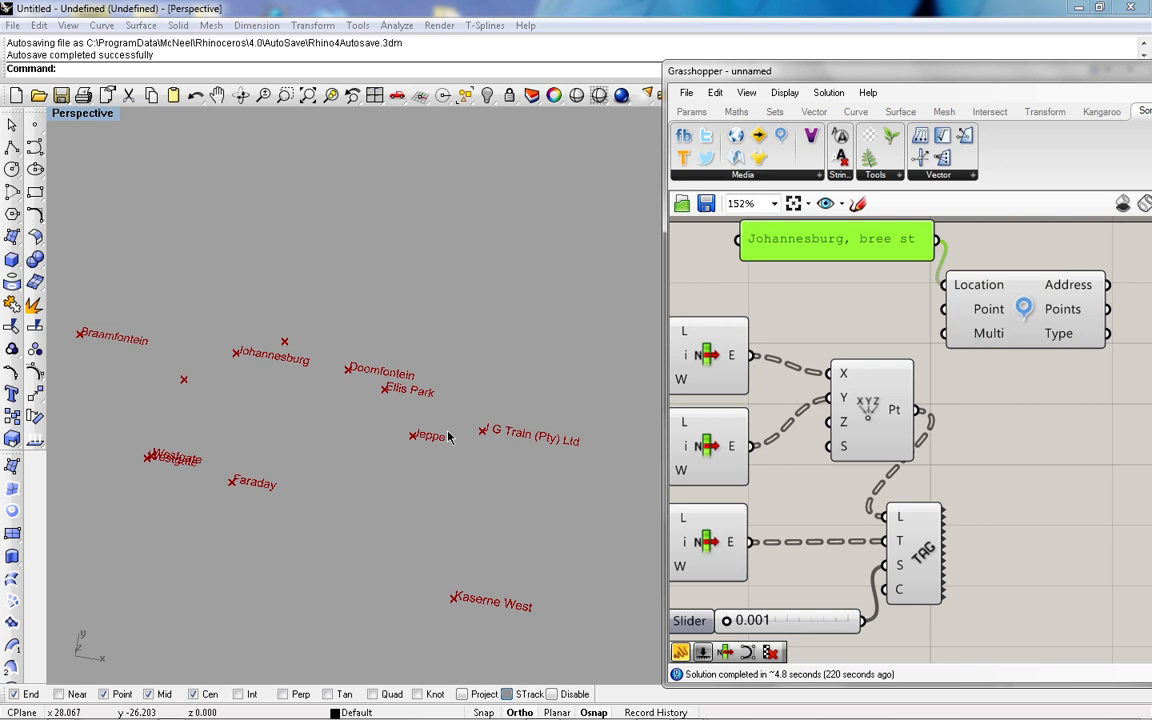
Step: Highlight the SonicLocation component's points in the Perspective viewport and compare them with the labelled stations
mouse_move(509, 399)
right_mouse_down()
mouse_move(381, 411)
mouse_move(500, 405)
right_mouse_up()
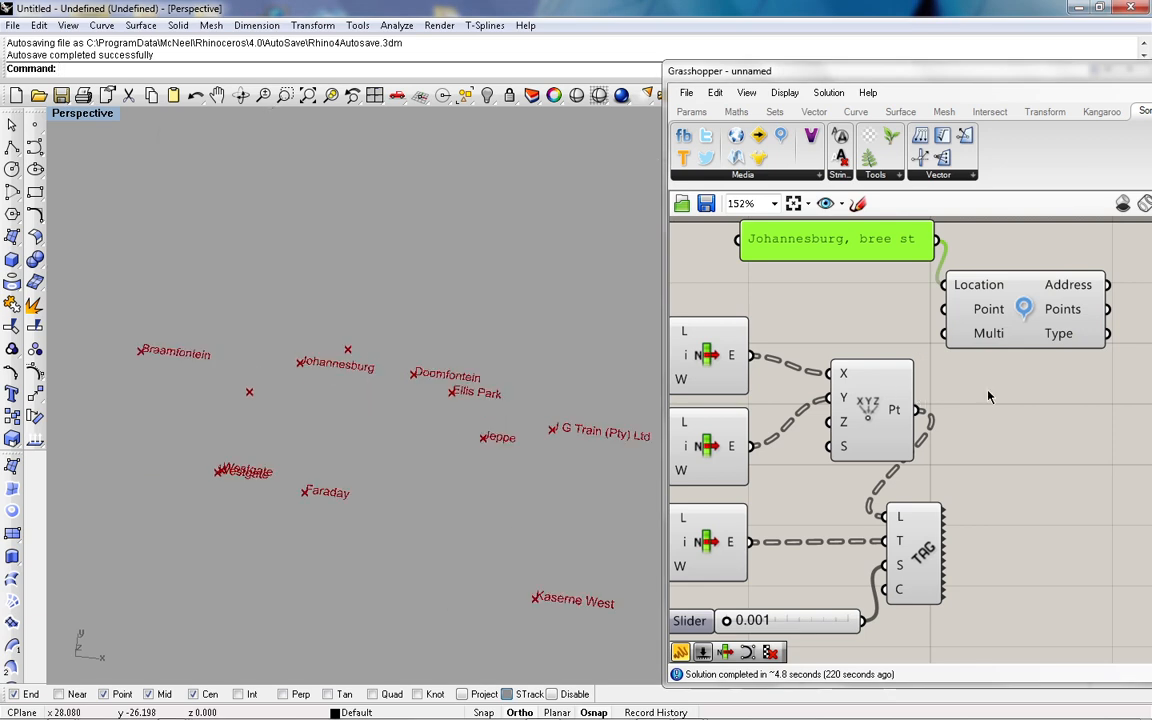
left_click(985, 305)
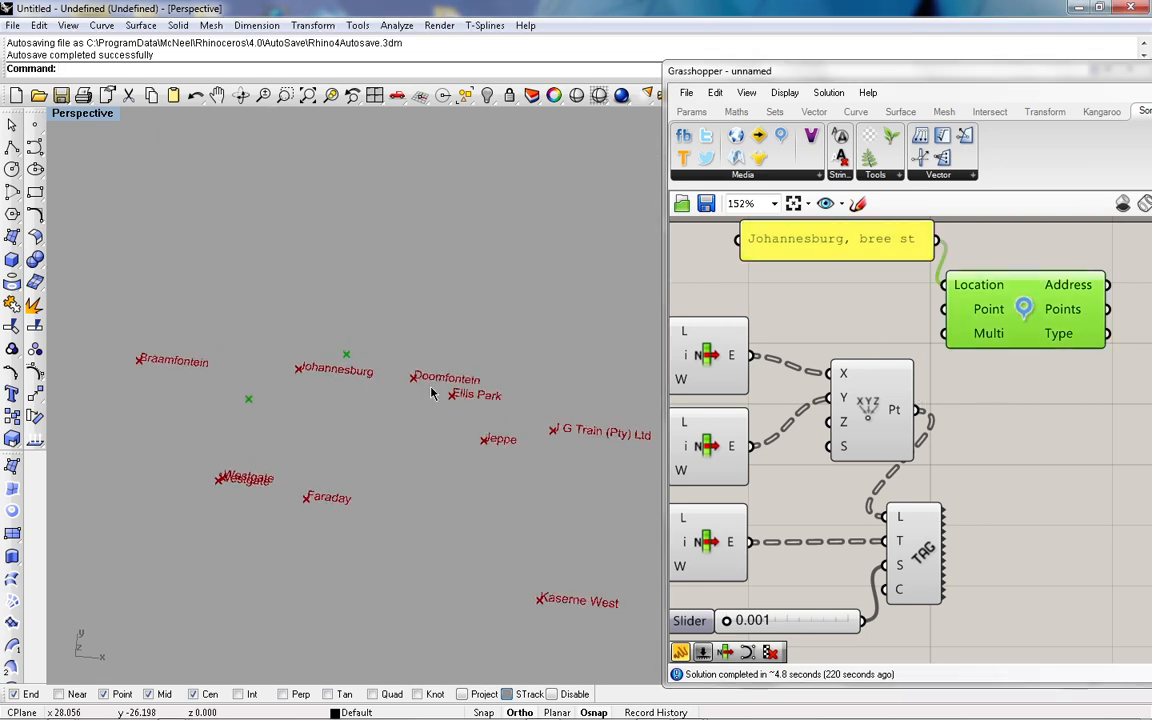
left_click(785, 427)
Step: Add a List Item component beside the outputs of the SonicLocation component
scroll(785, 427, "down", 2)
right_click_drag(785, 427, 690, 451)
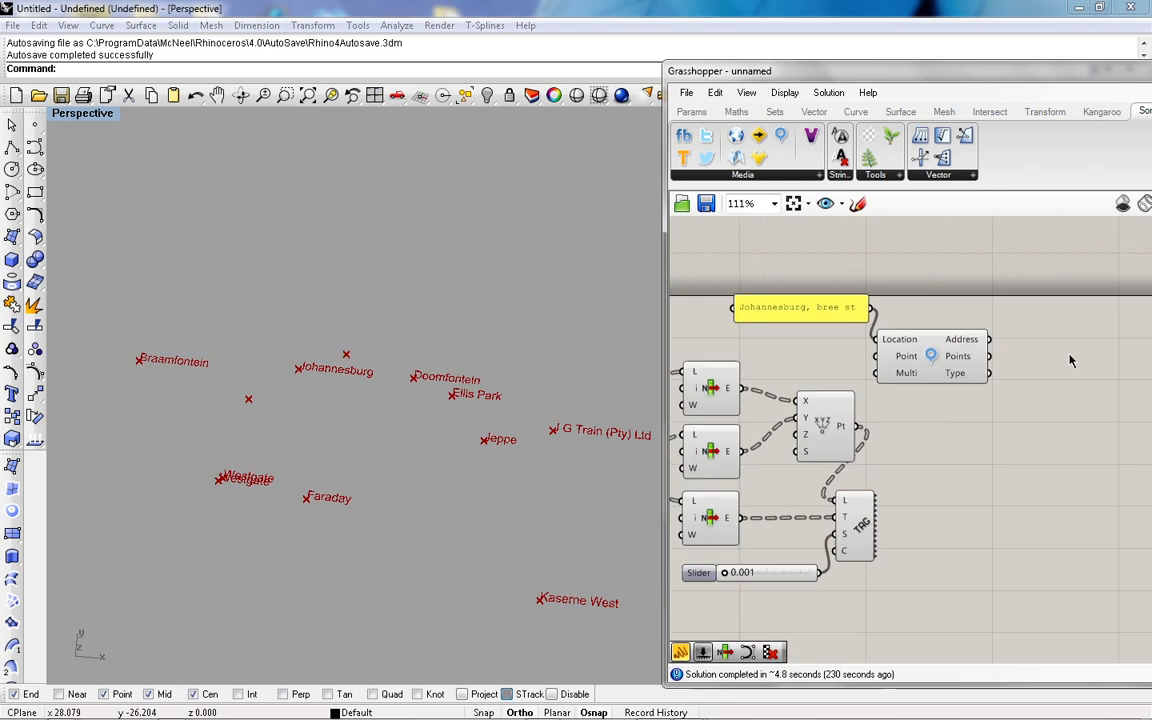
scroll(1049, 371, "up", 2)
double_click(1049, 371)
type("list")
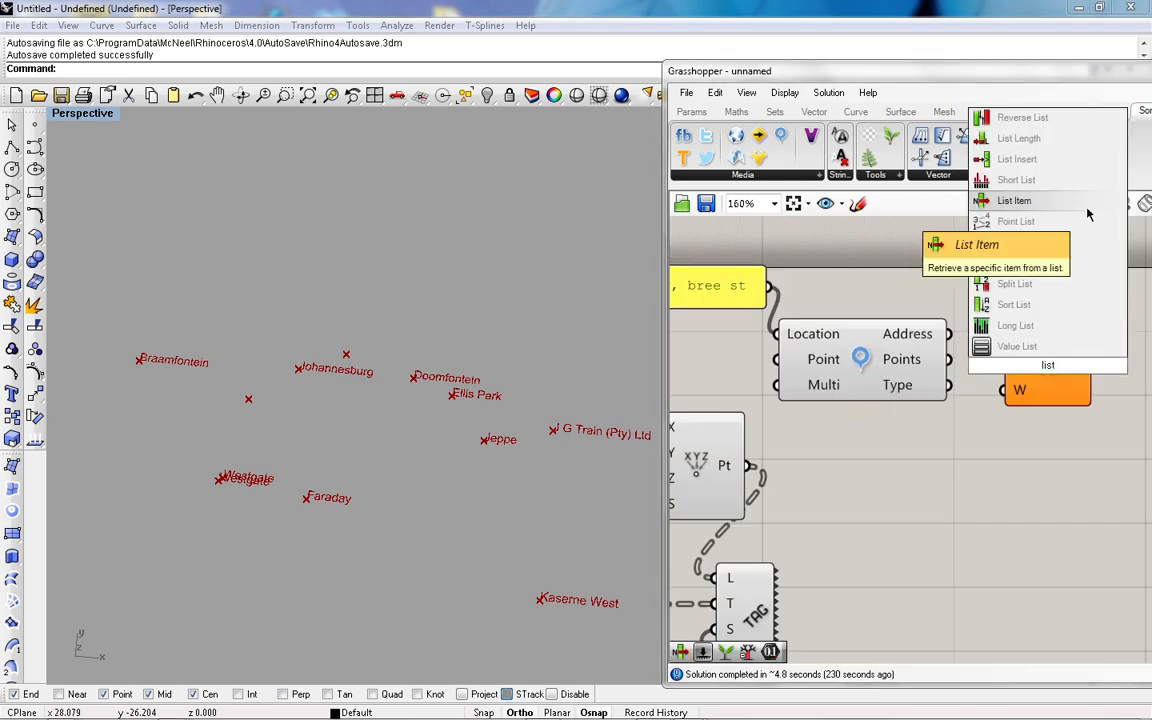
Step: Wire the SonicLocation component's Points output into the List Item's L input and turn off the SonicLocation component's preview
left_click(1014, 200)
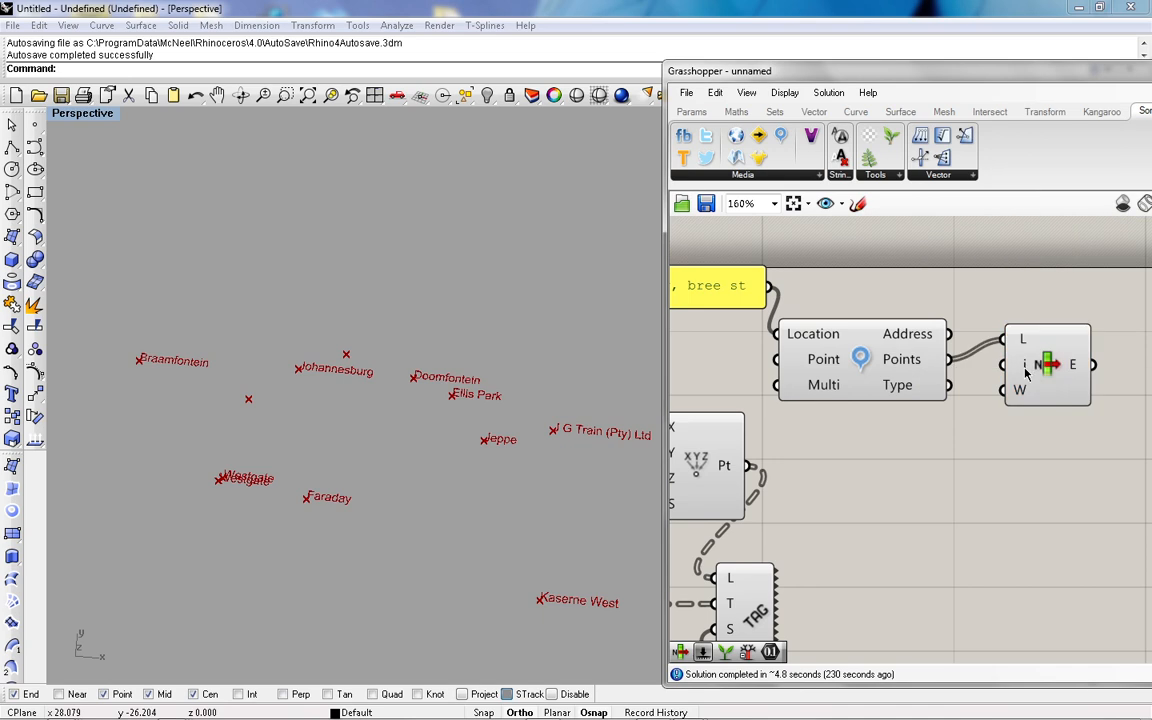
left_click(862, 359)
right_click(868, 358)
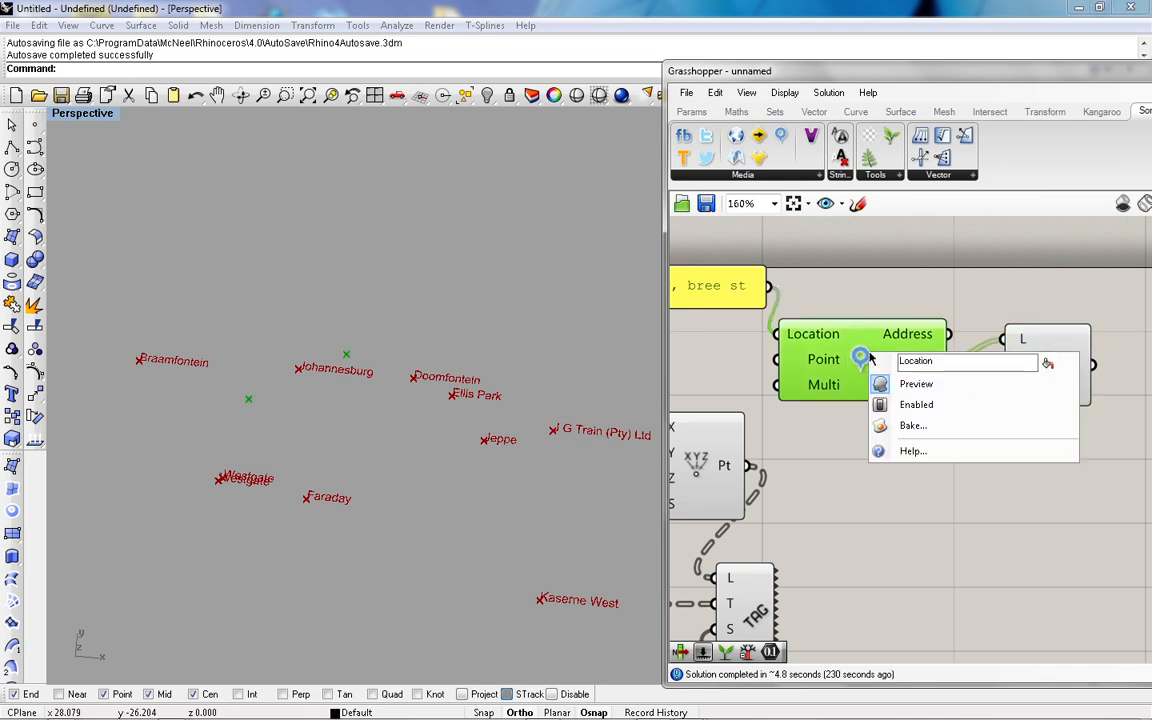
left_click(916, 384)
left_click(1045, 398)
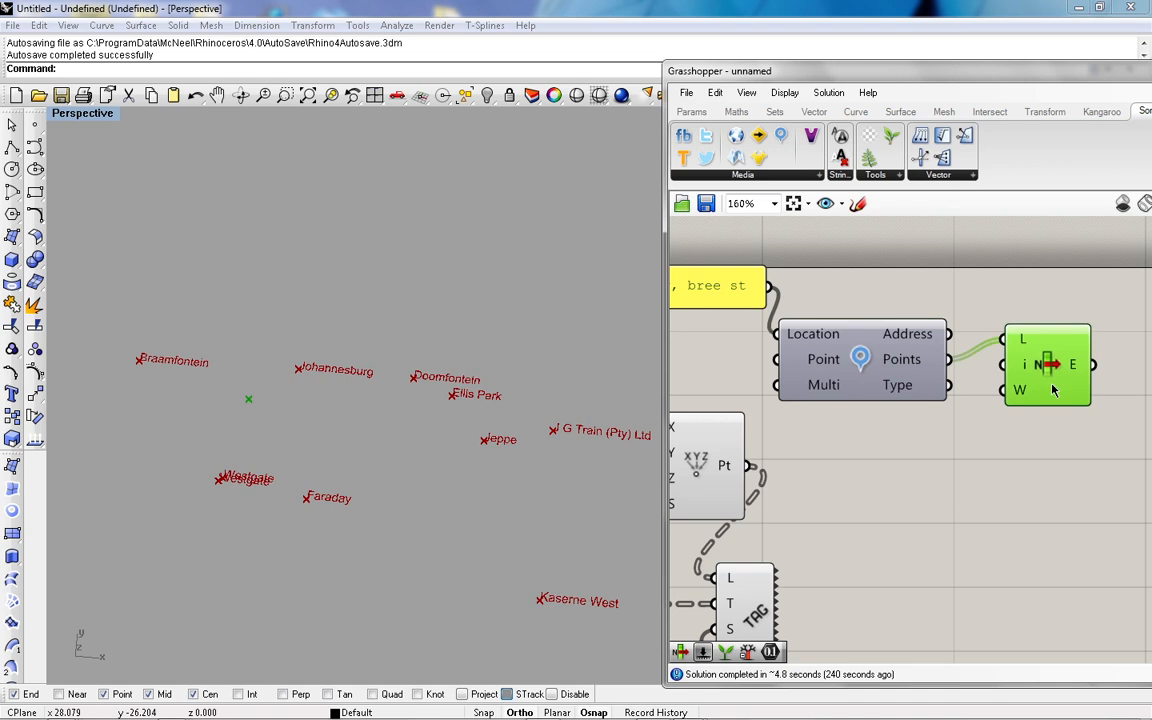
Step: Reposition the List Item component so its L input lines up with the SonicLocation component's Points output
left_click_drag(1045, 398, 1030, 419)
left_click(963, 469)
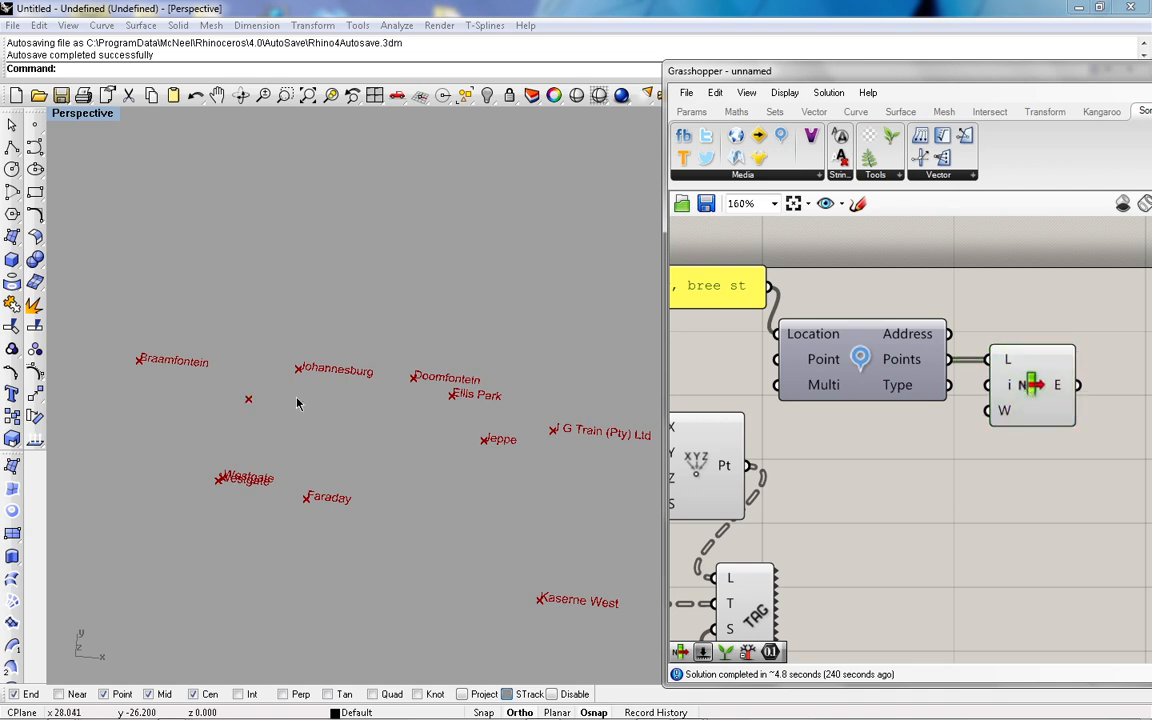
scroll(892, 439, "down", 1)
scroll(976, 362, "up", 2)
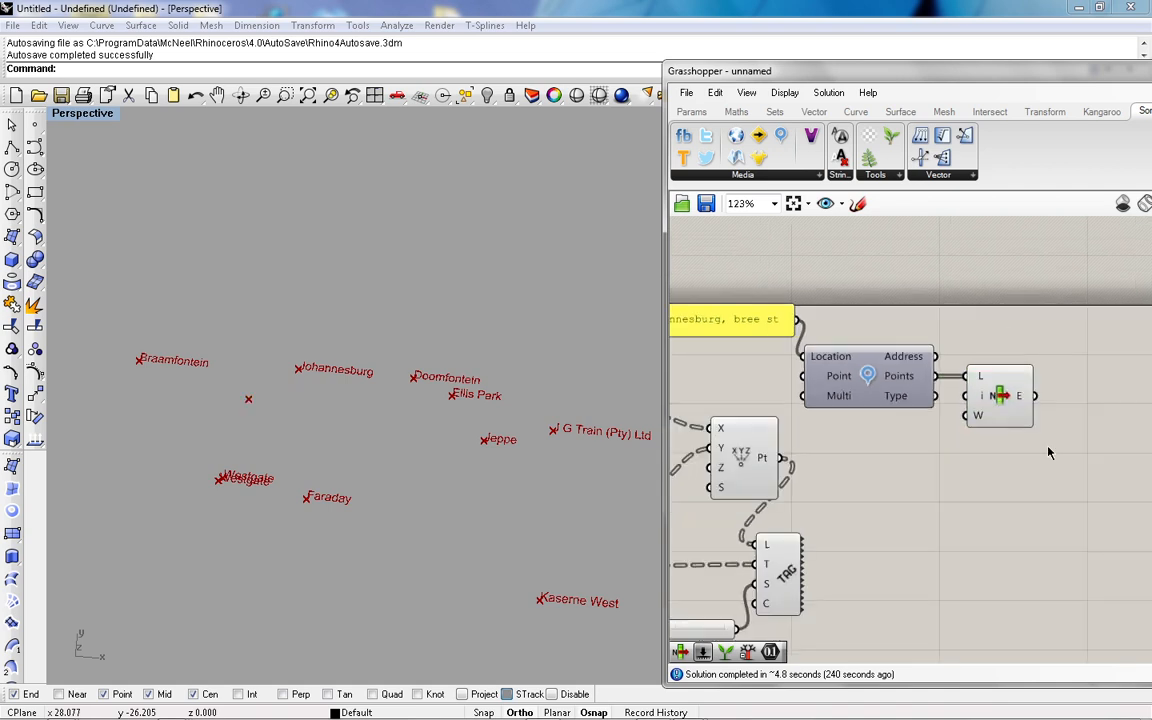
left_click_drag(982, 388, 975, 385)
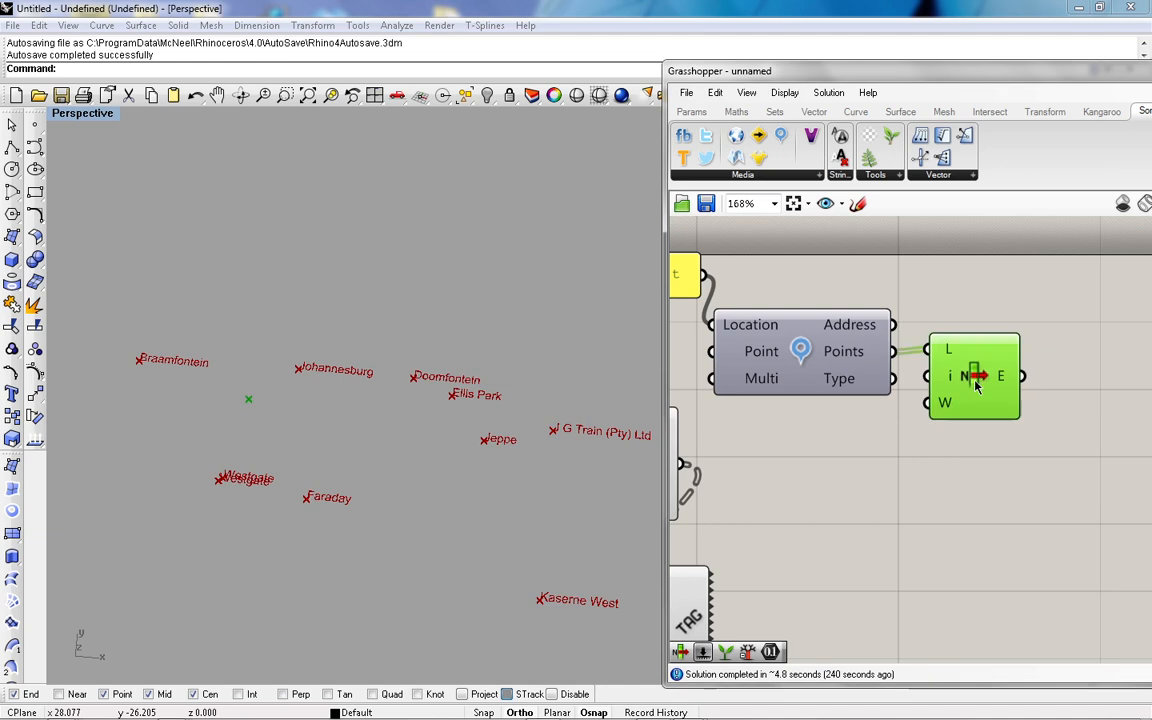
left_click(915, 458)
left_click(982, 395)
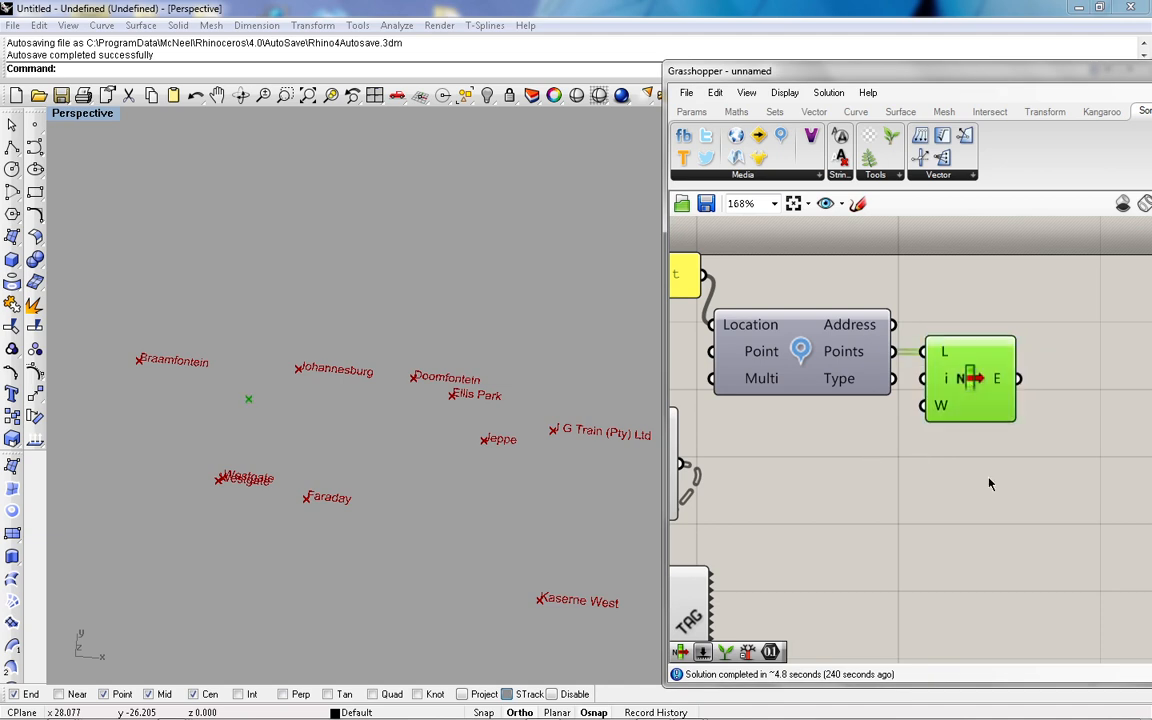
left_click_drag(1005, 487, 804, 303)
left_click(874, 424)
scroll(733, 333, "down", 2)
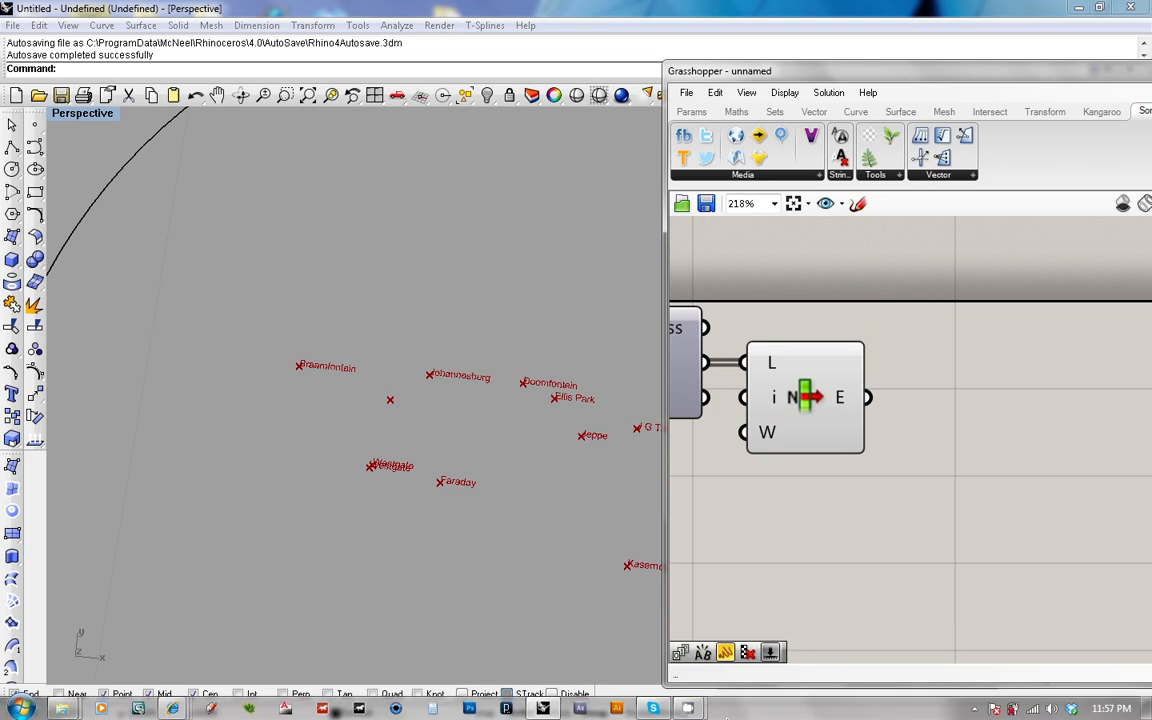
Step: Add a component that splits a point into X, Y and Z, and feed its P input from the List Item output
mouse_move(733, 703)
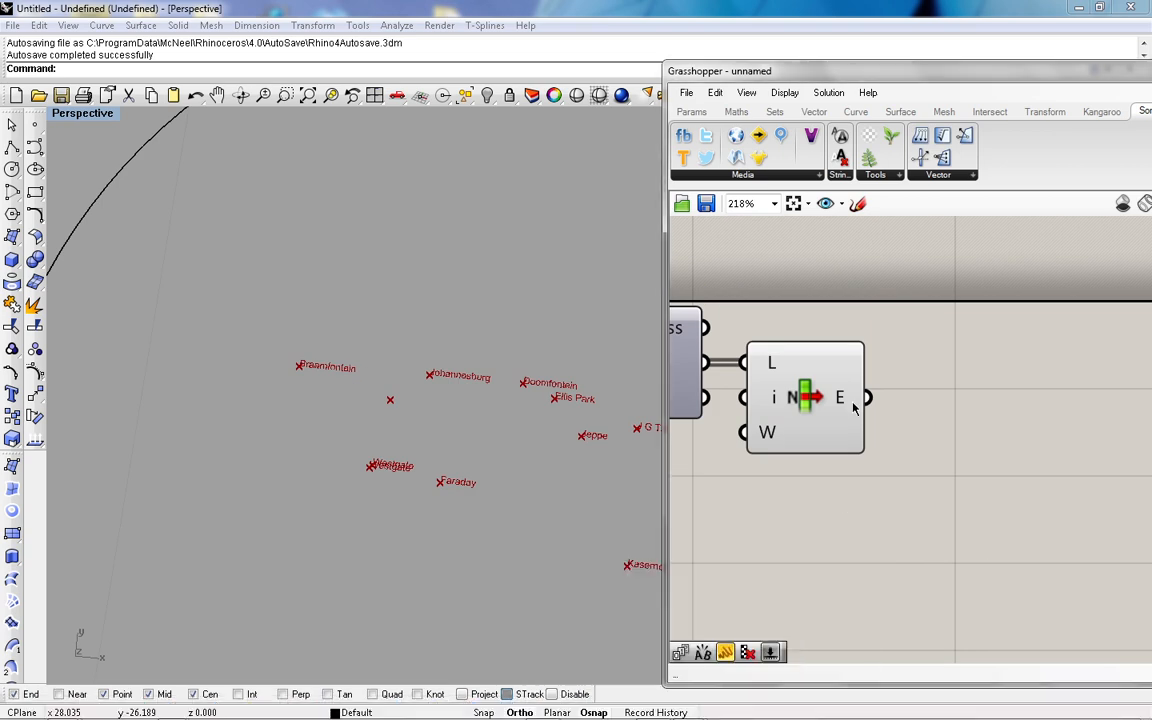
mouse_move(847, 404)
scroll(770, 405, "down", 2)
scroll(900, 437, "up", 2)
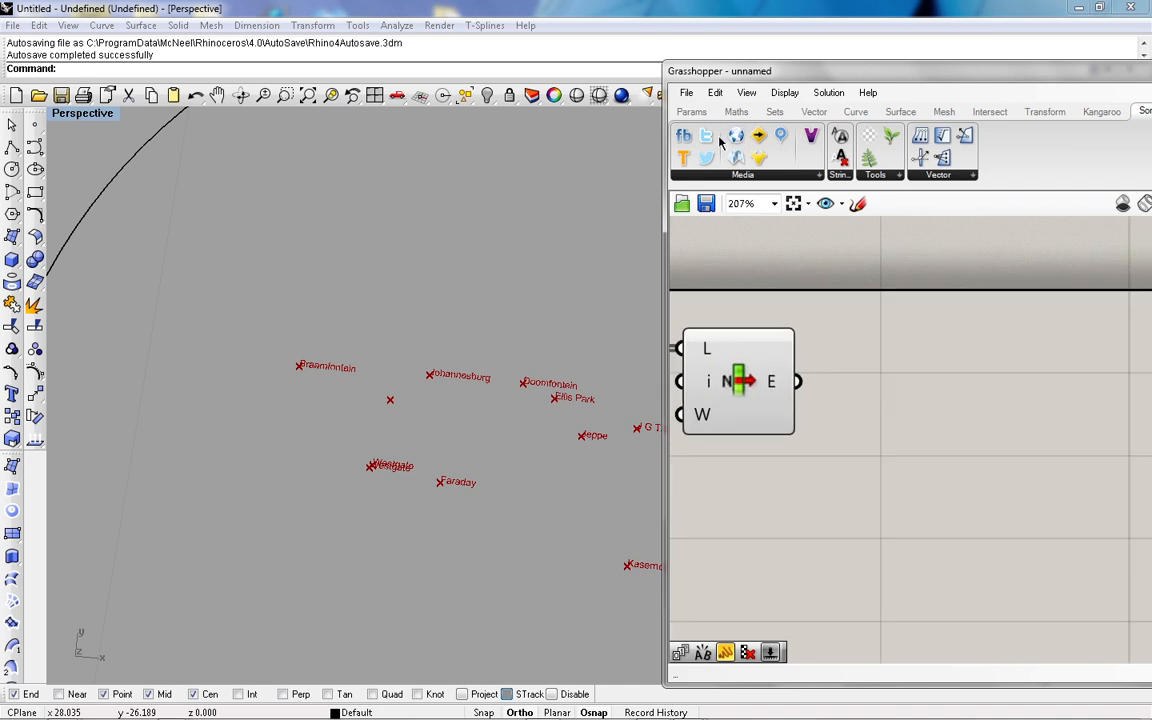
double_click(918, 436)
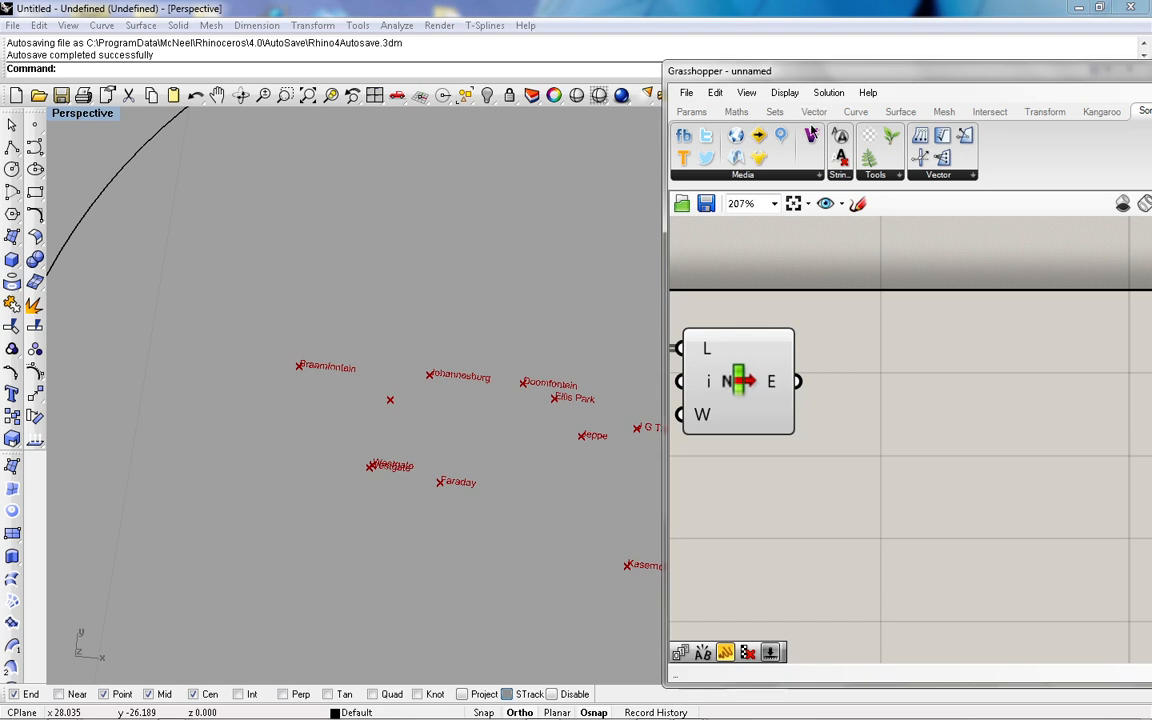
left_click(815, 113)
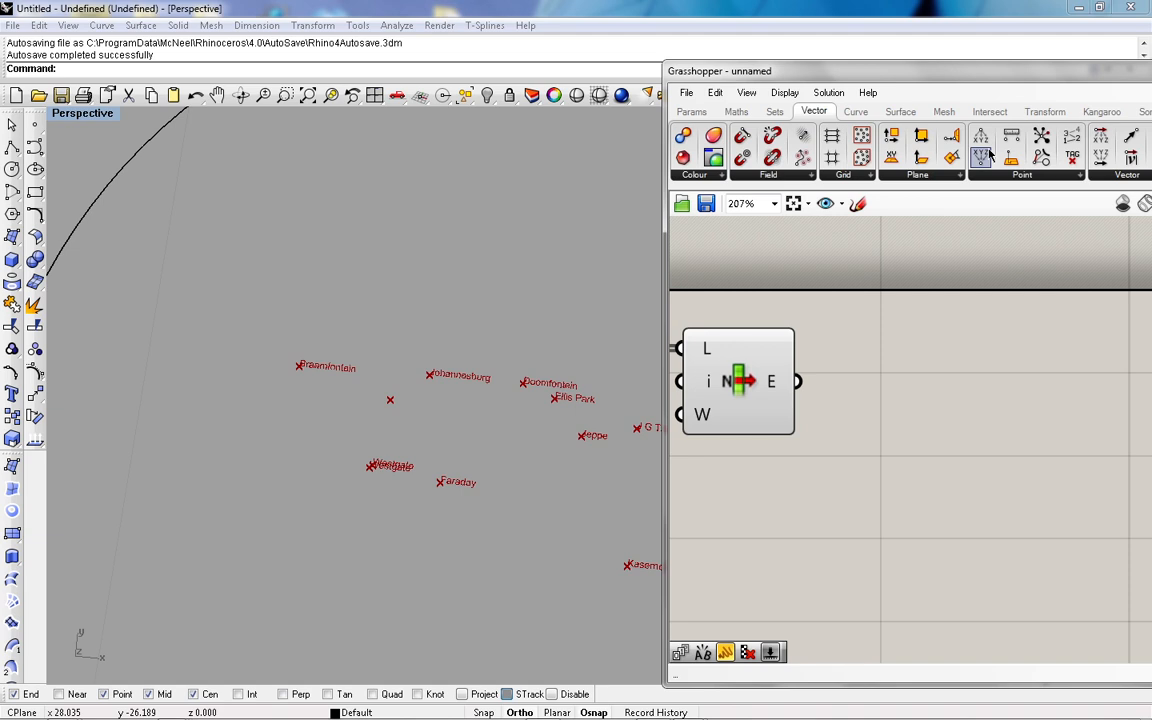
left_click_drag(985, 143, 861, 408)
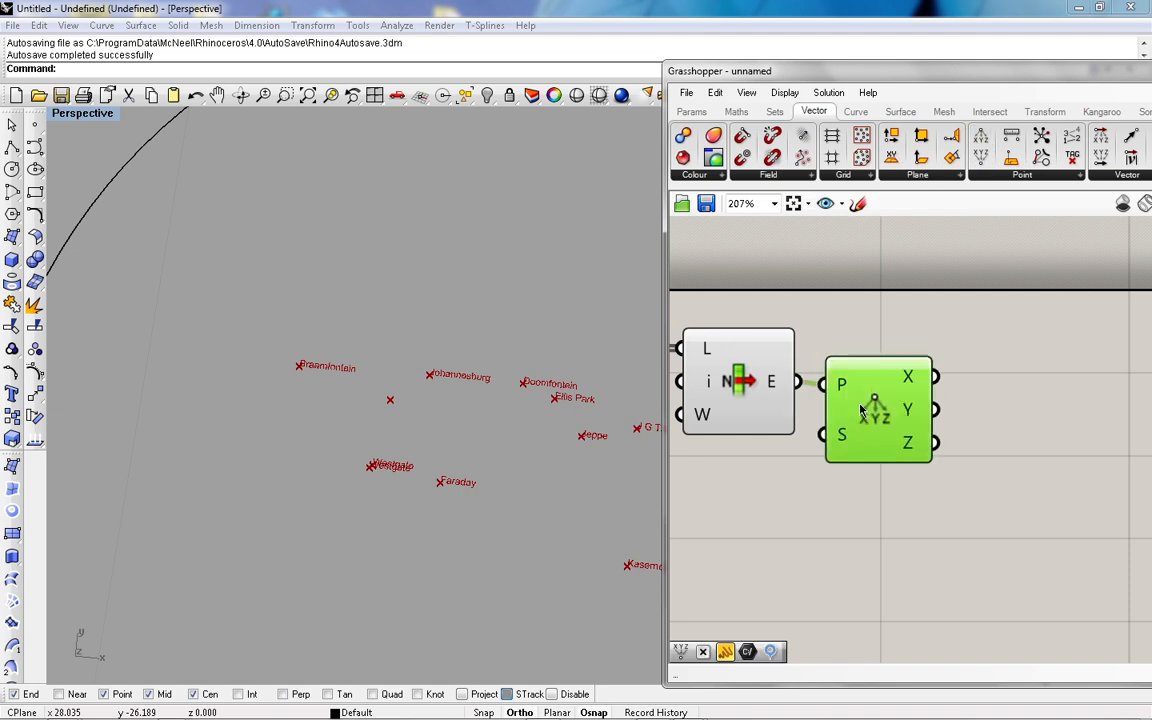
left_click(1041, 392)
Step: Add the Twitter search component to the canvas beyond the component that outputs X, Y and Z
left_click(1145, 111)
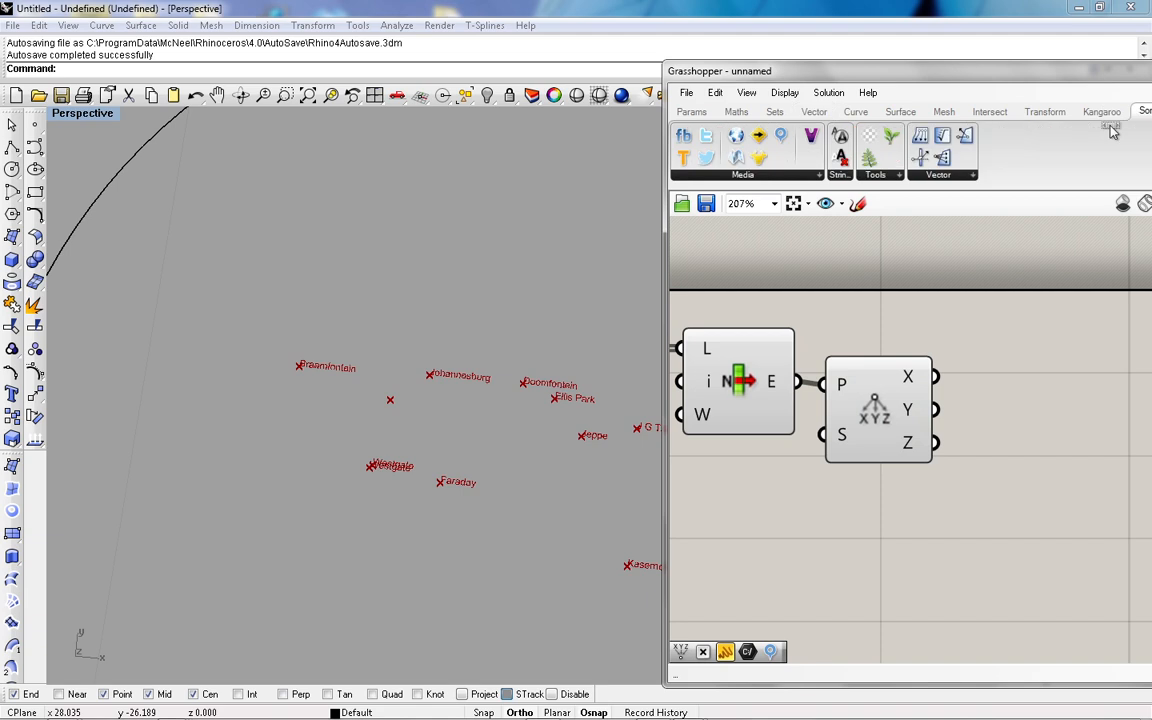
left_click_drag(710, 145, 1000, 480)
left_click_drag(1084, 481, 1151, 483)
left_click(971, 336)
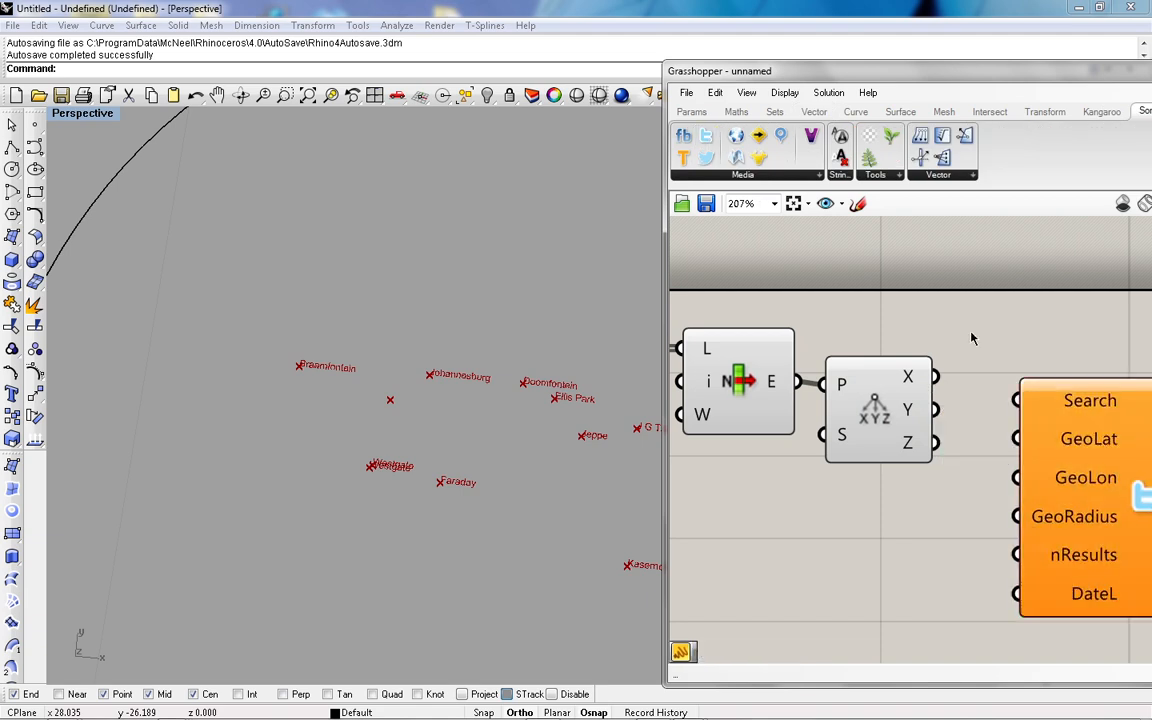
scroll(971, 338, "down", 3)
scroll(1068, 412, "up", 3)
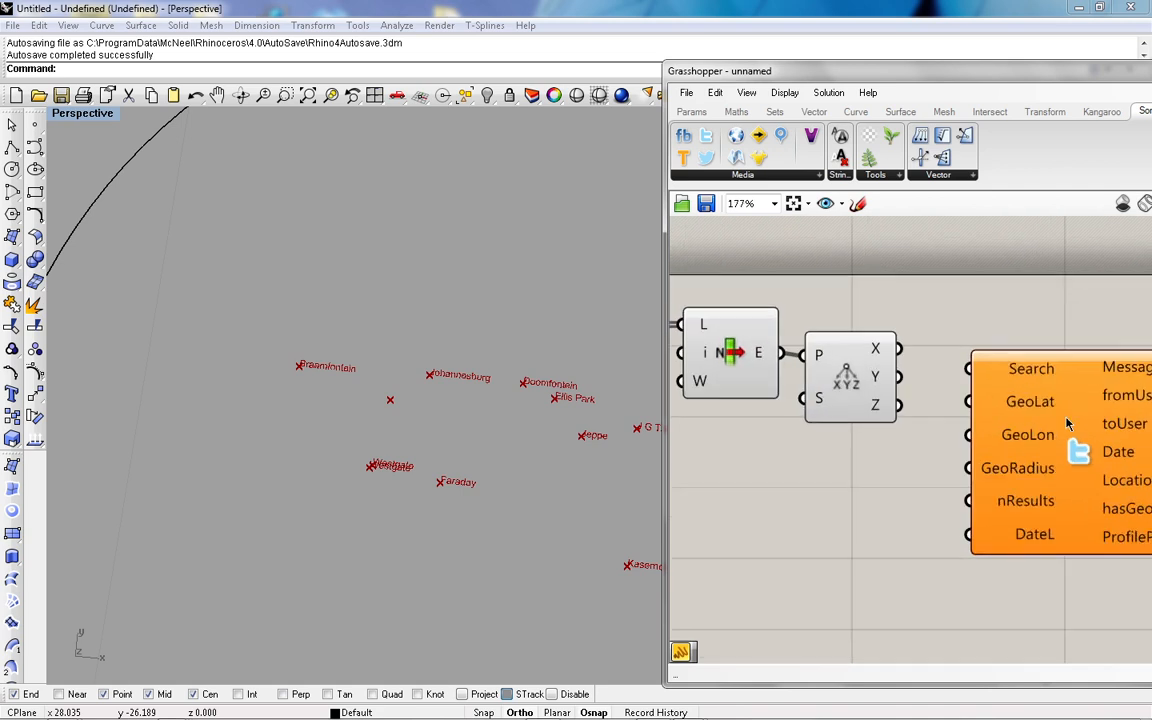
left_click(1068, 412)
left_click(860, 430)
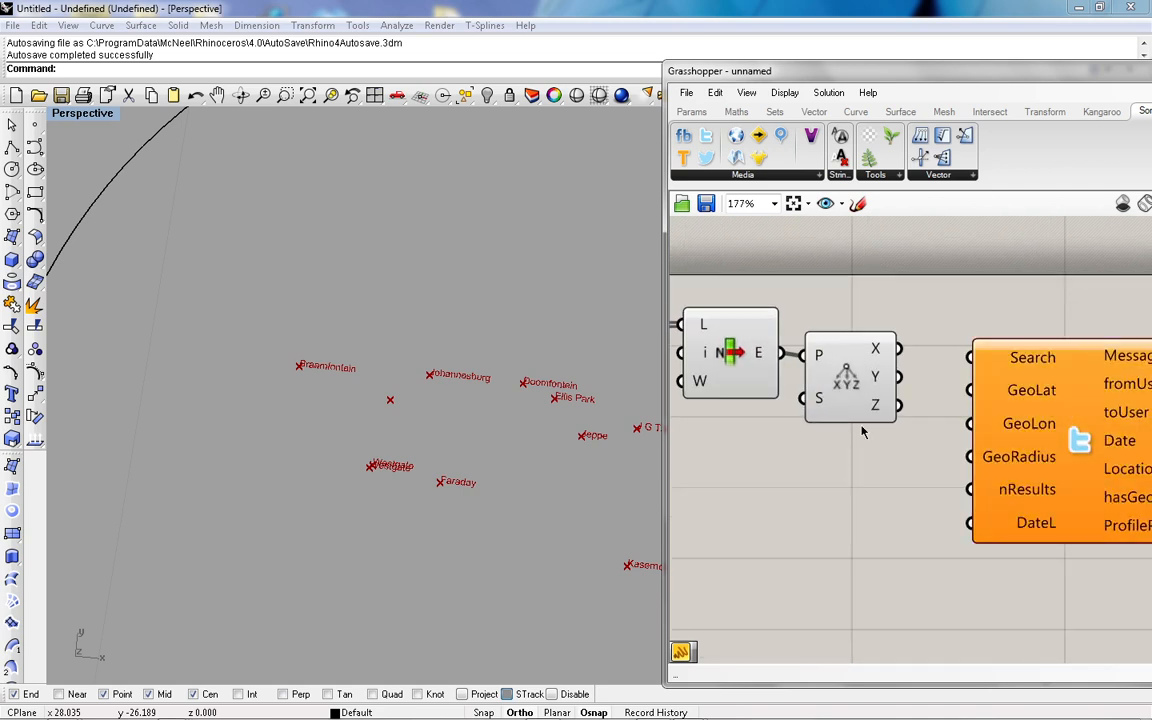
Step: Wire the Y output into GeoLat and the X output into GeoLon on the Twitter component, and move that component slightly
mouse_move(900, 375)
left_mouse_down()
mouse_move(963, 416)
mouse_move(968, 391)
mouse_move(896, 351)
left_mouse_up()
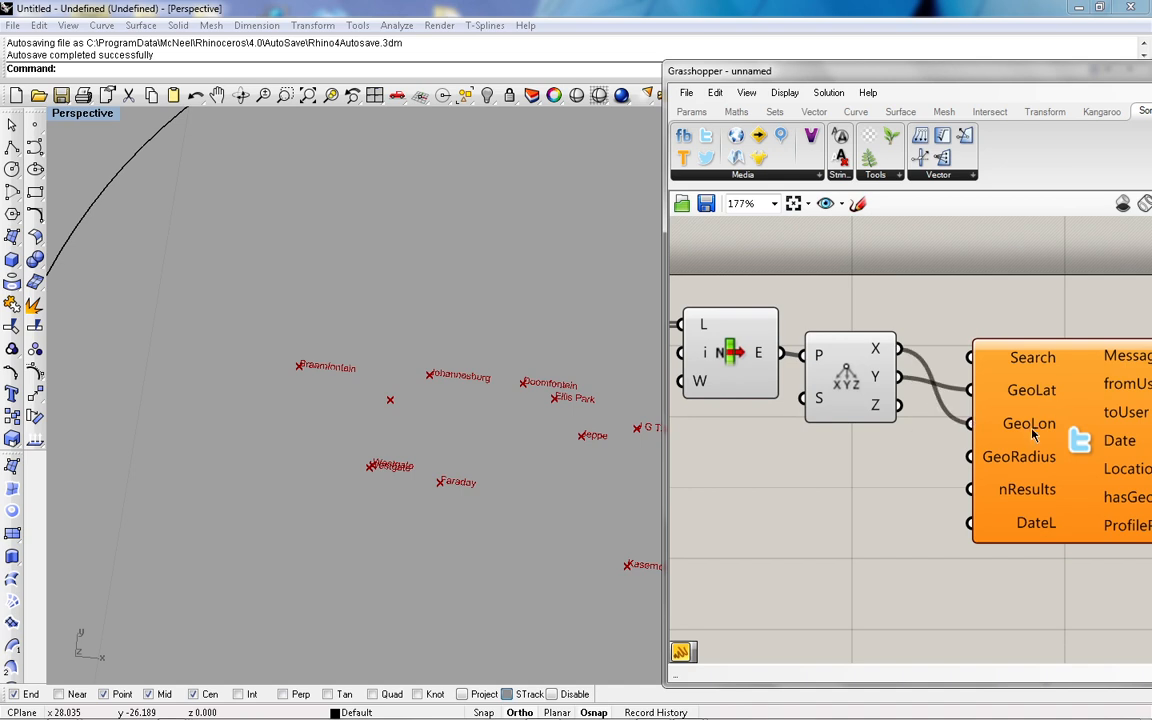
left_click_drag(1031, 455, 1044, 427)
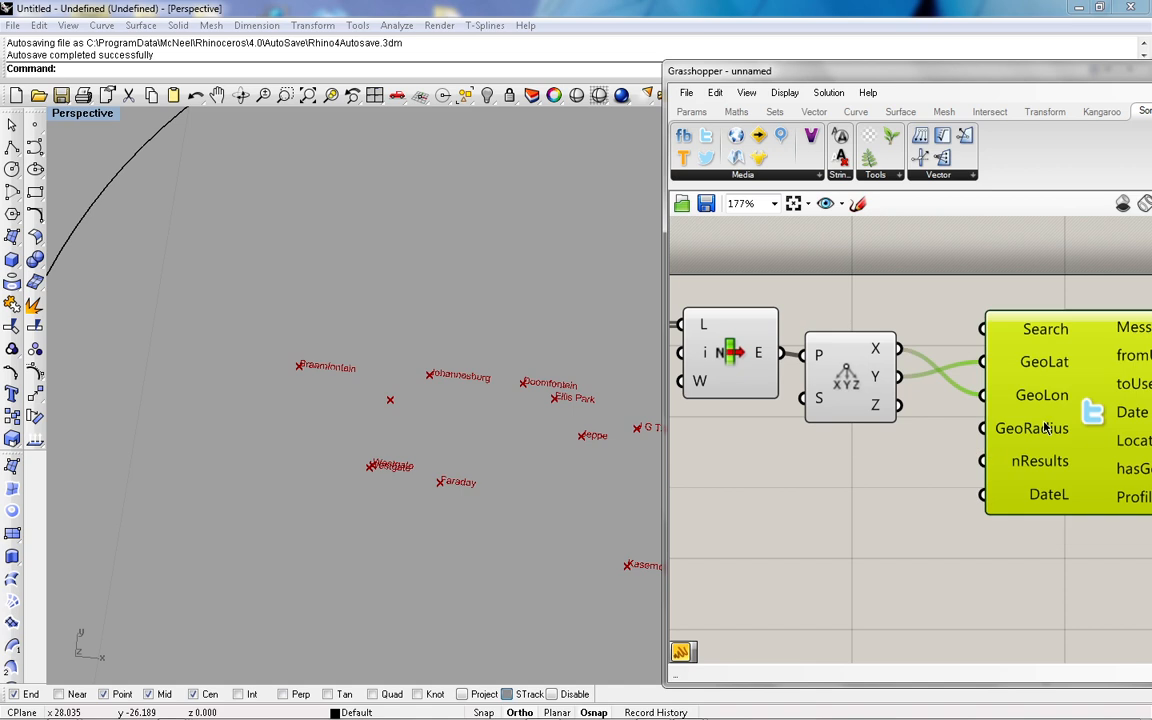
left_click(862, 528)
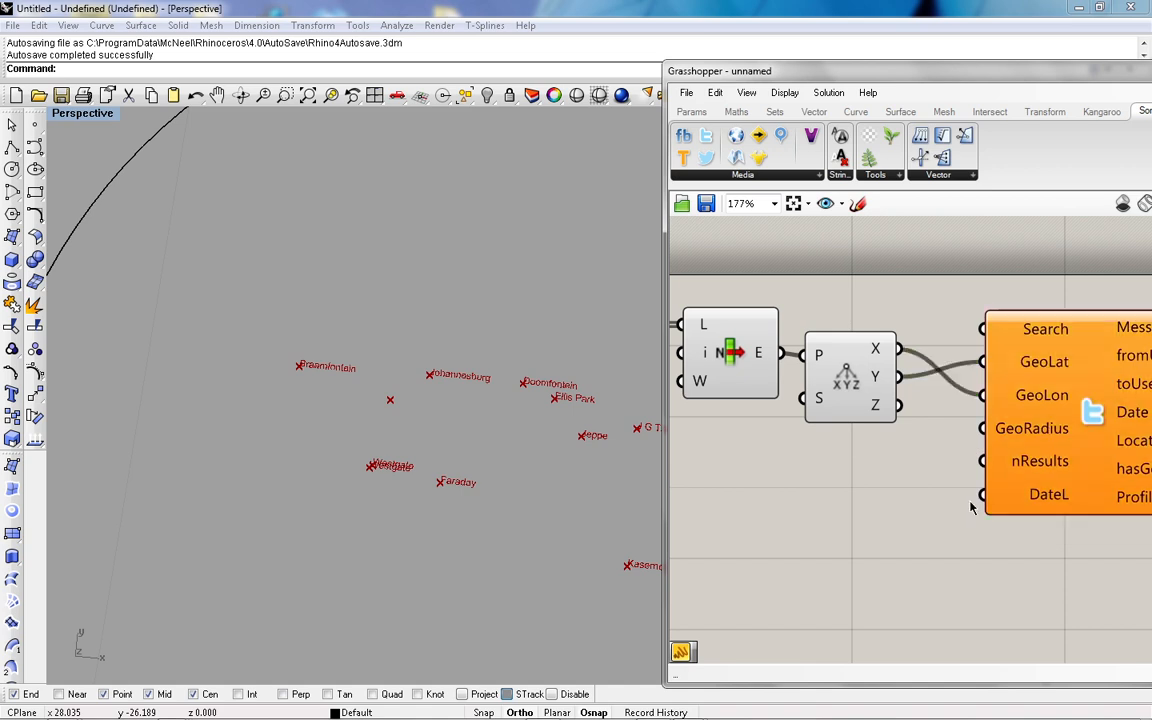
Step: Add a panel containing "taxi", shrink it to one line and wire it into the Twitter component's Search input
double_click(826, 501)
type("panel")
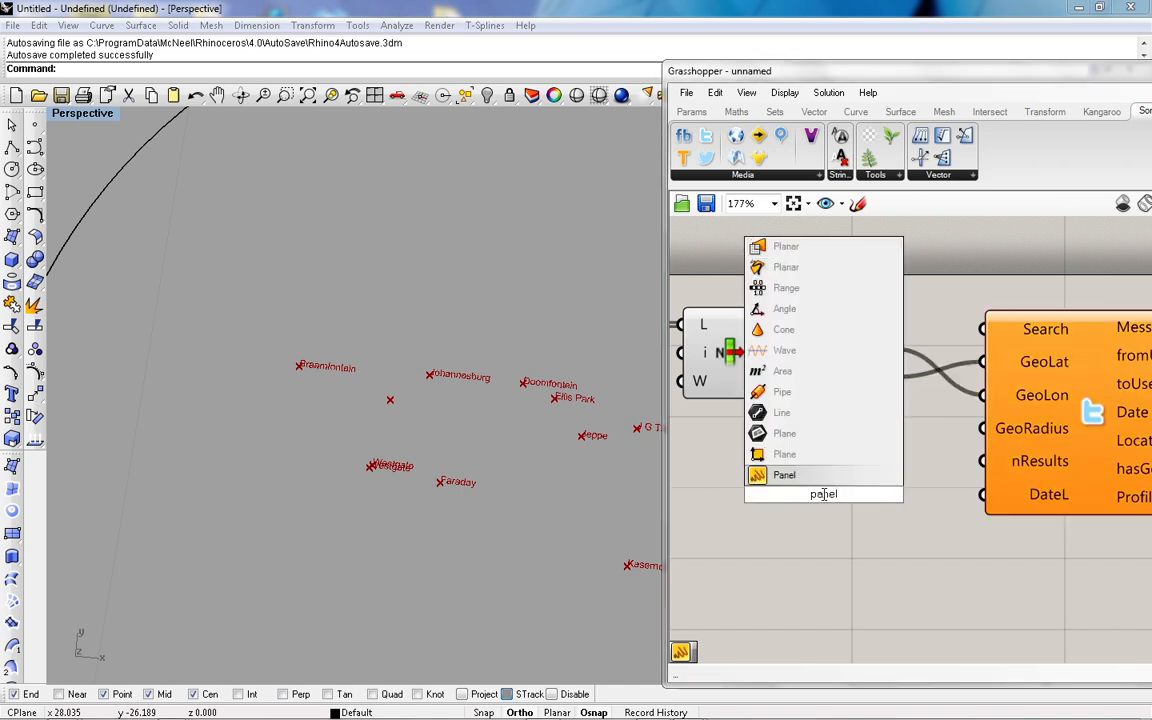
left_click(823, 476)
double_click(788, 513)
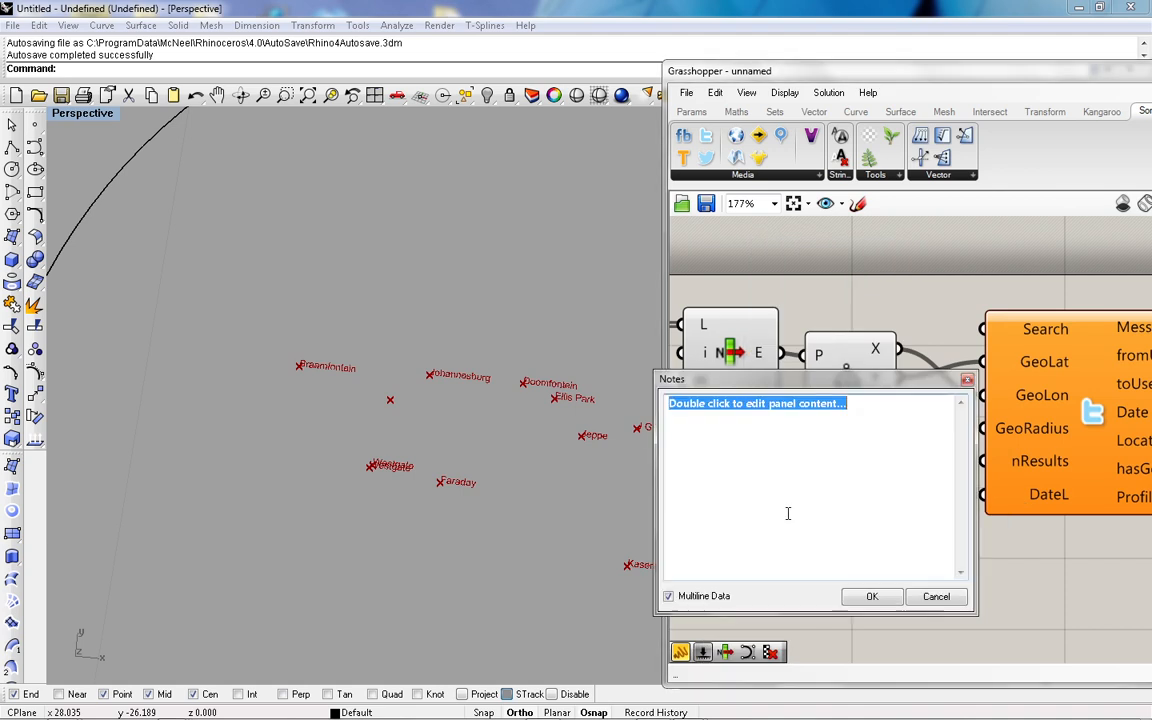
type("taxi")
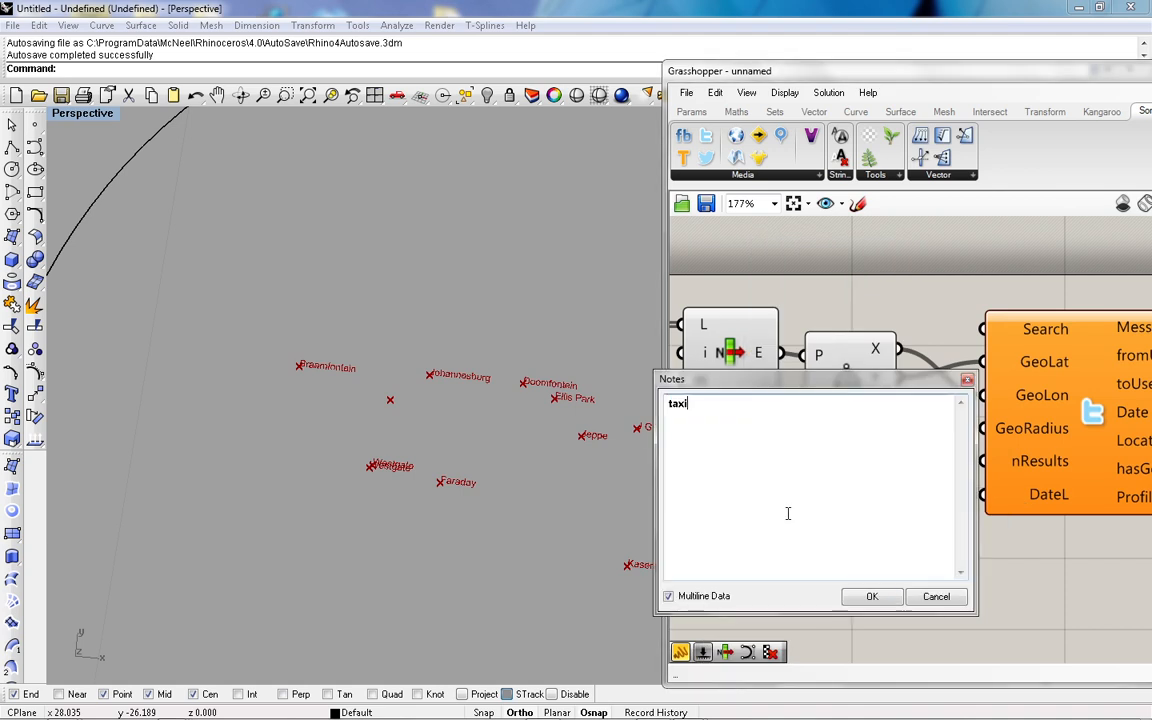
left_click(872, 596)
left_click_drag(836, 470, 985, 329)
left_click(948, 305)
Step: Add an empty panel beside the outputs of the Twitter component
scroll(775, 432, "down", 2)
scroll(1000, 448, "down", 2)
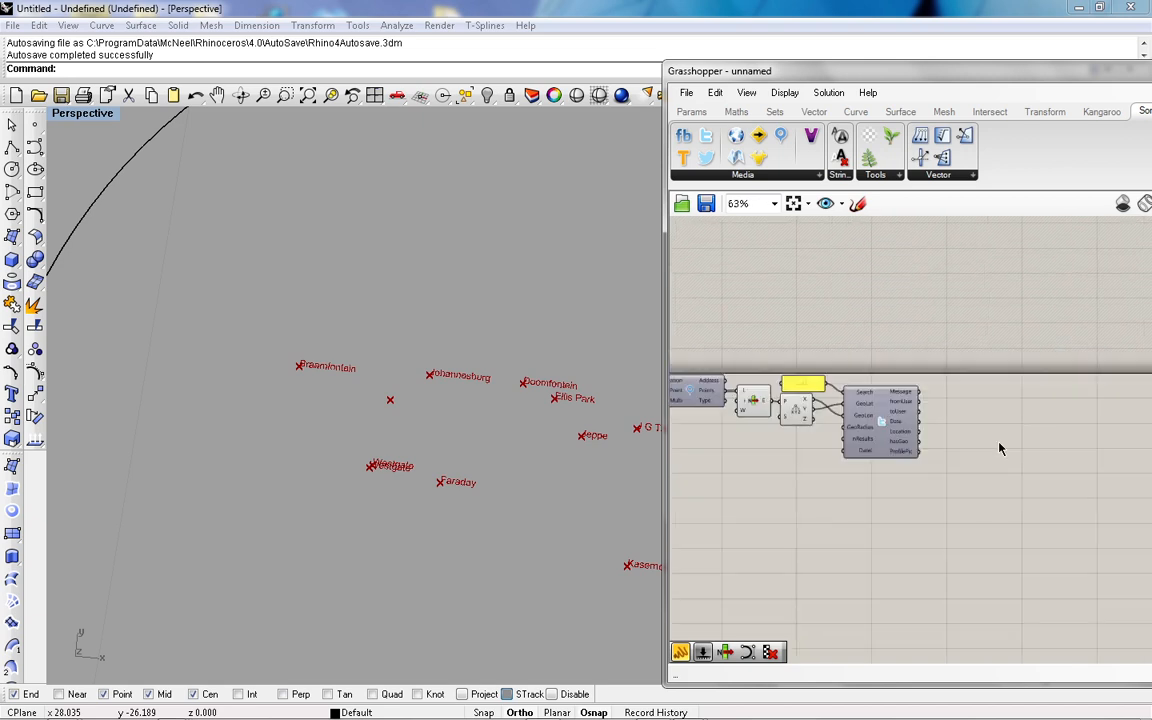
scroll(1000, 430, "up", 2)
scroll(846, 418, "down", 1)
scroll(845, 417, "up", 1)
double_click(1000, 378)
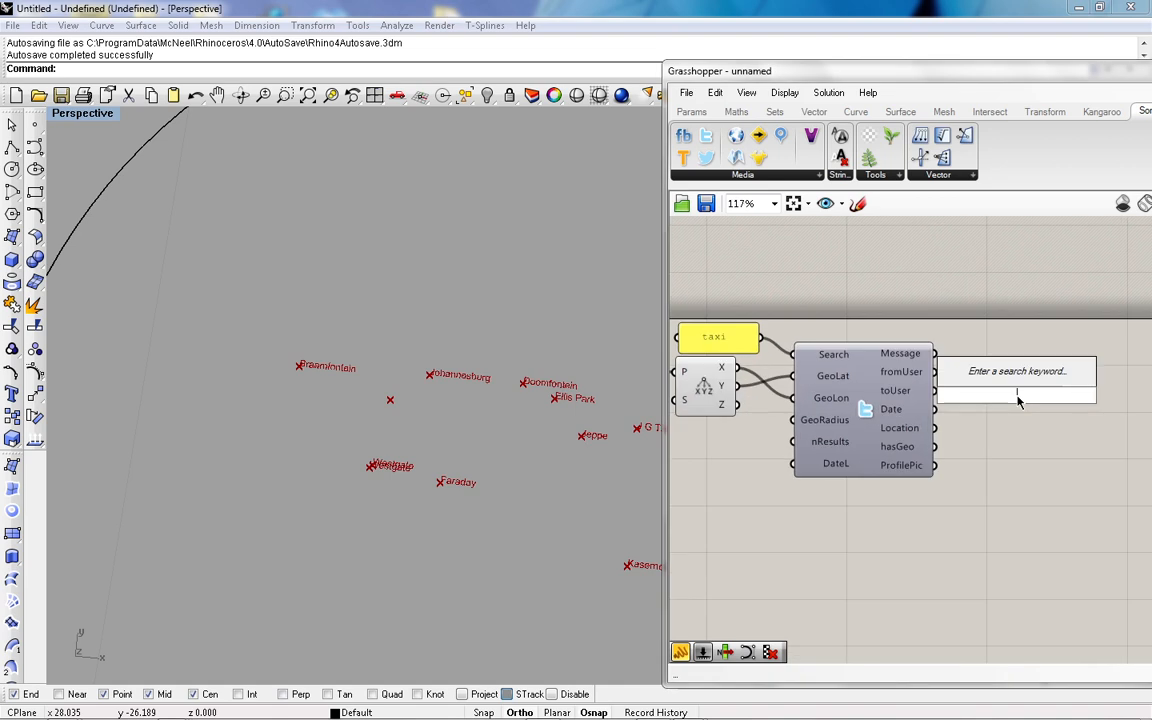
type("panel")
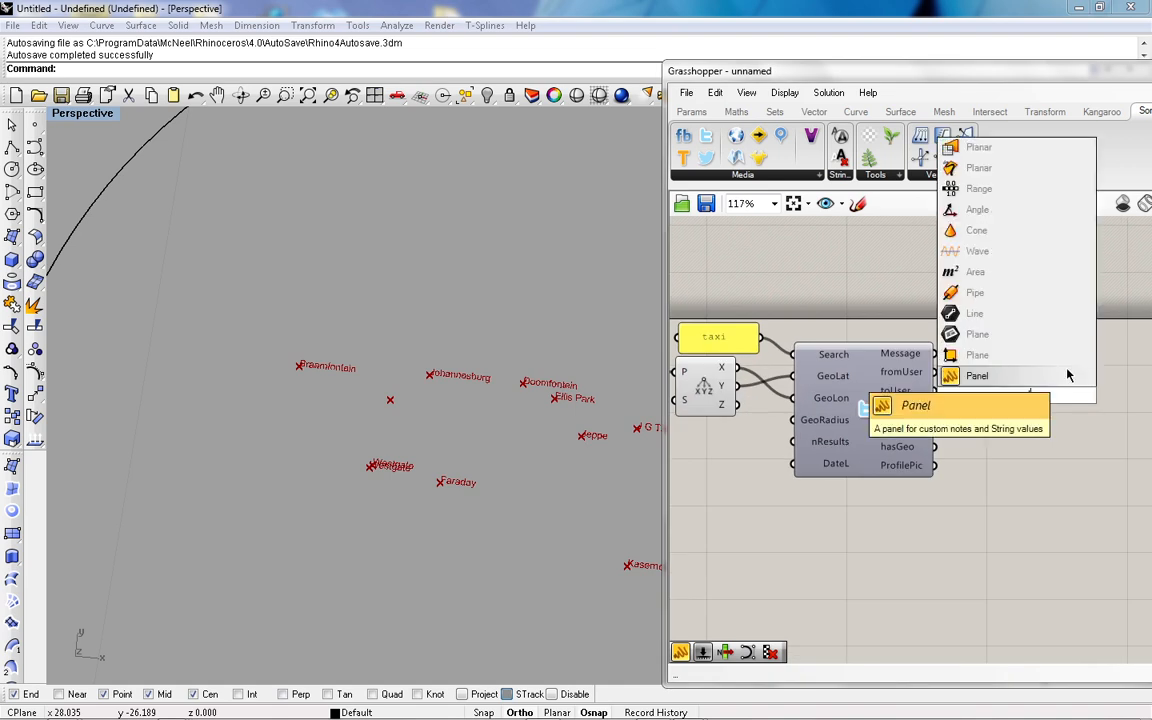
left_click(1020, 376)
left_click_drag(1020, 376, 1060, 343)
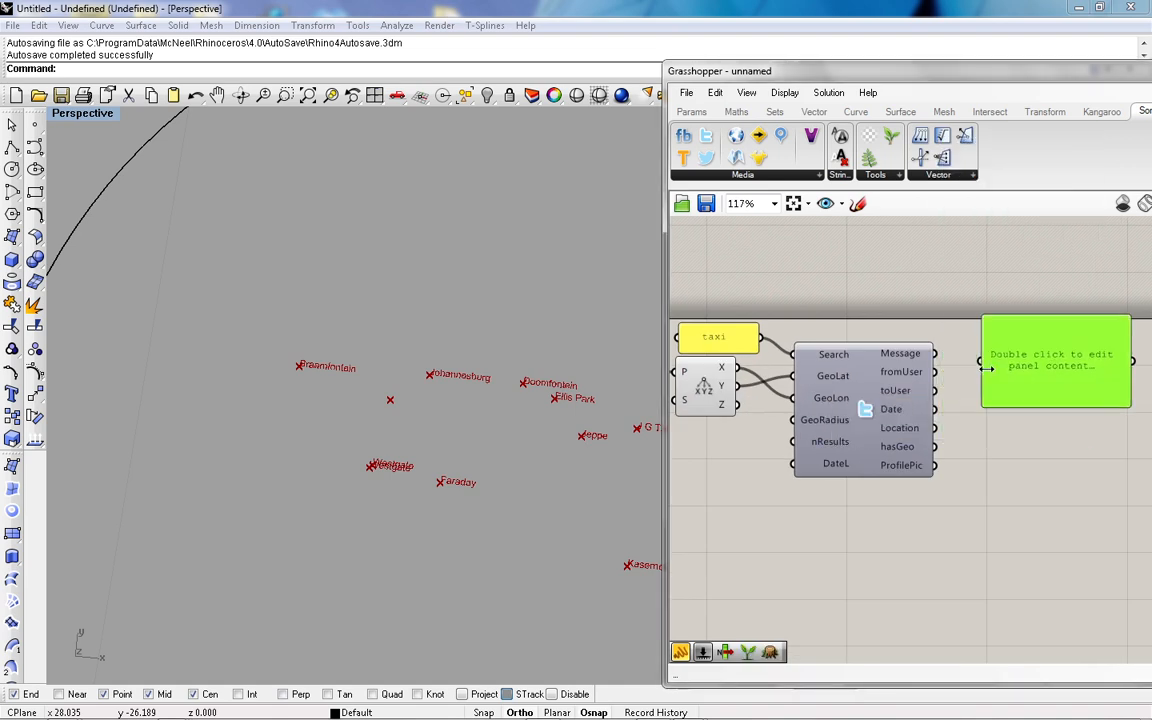
Step: Wire the Twitter component's Message output into the new panel, and enlarge the panel to read through the messages
left_click_drag(936, 353, 980, 360)
left_click_drag(1037, 404, 1037, 601)
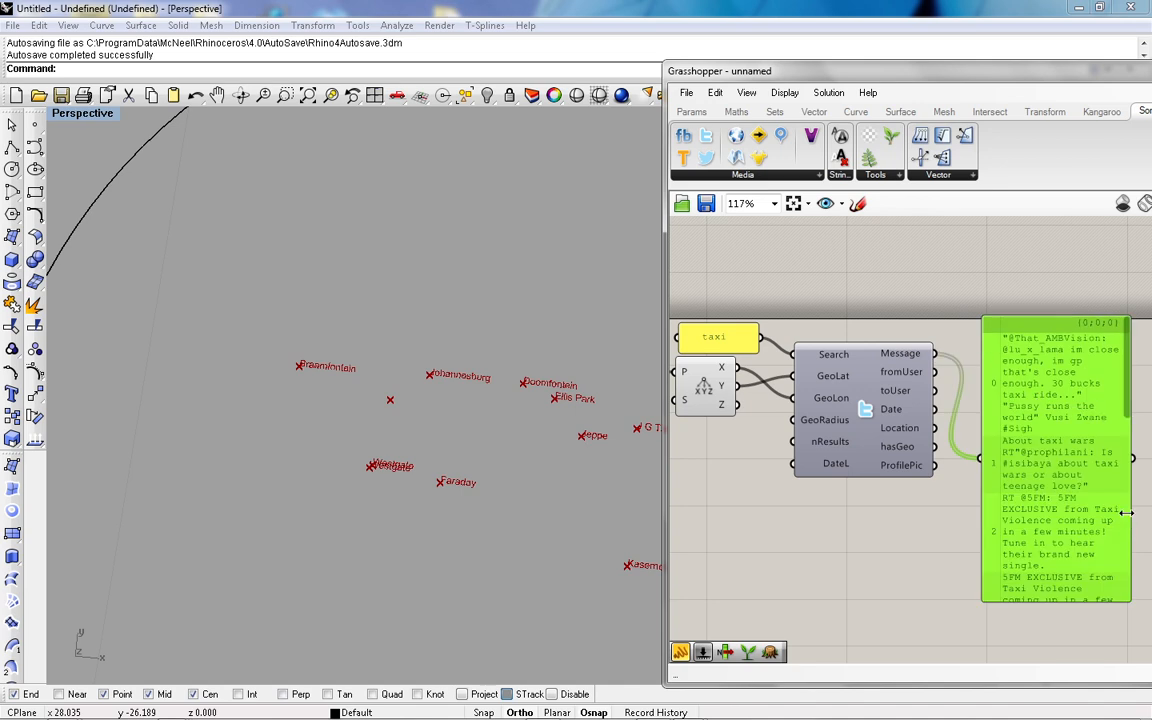
left_click_drag(1129, 520, 1150, 460)
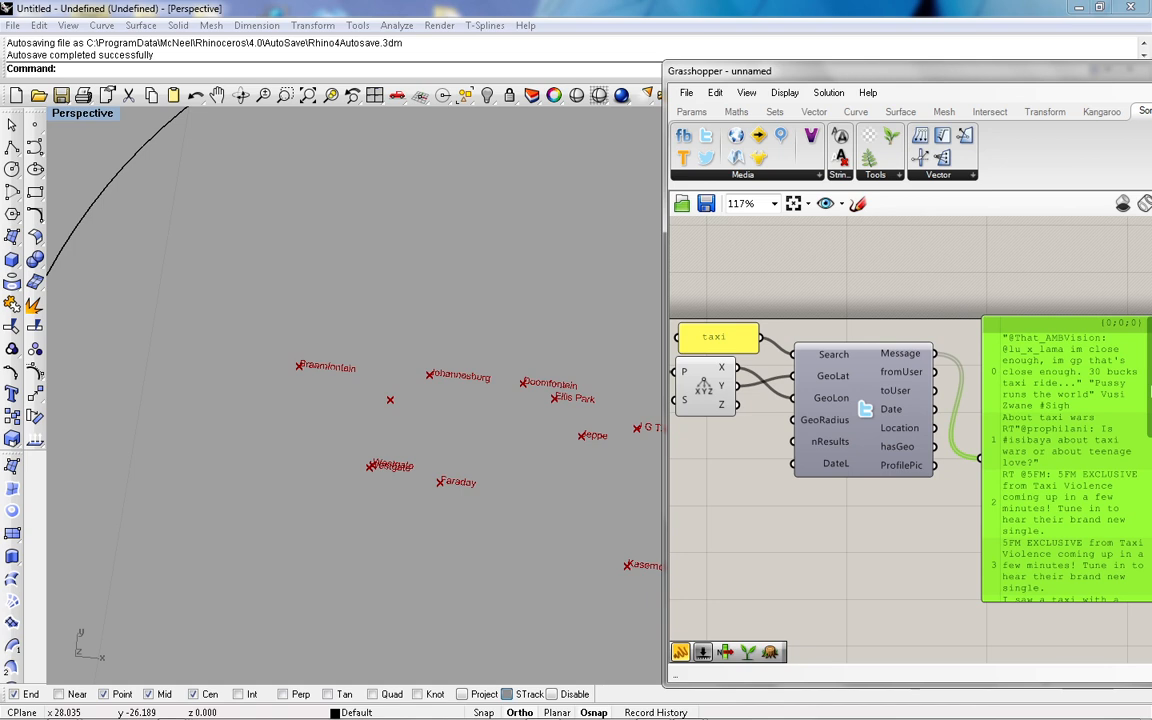
scroll(1043, 459, "down", 10)
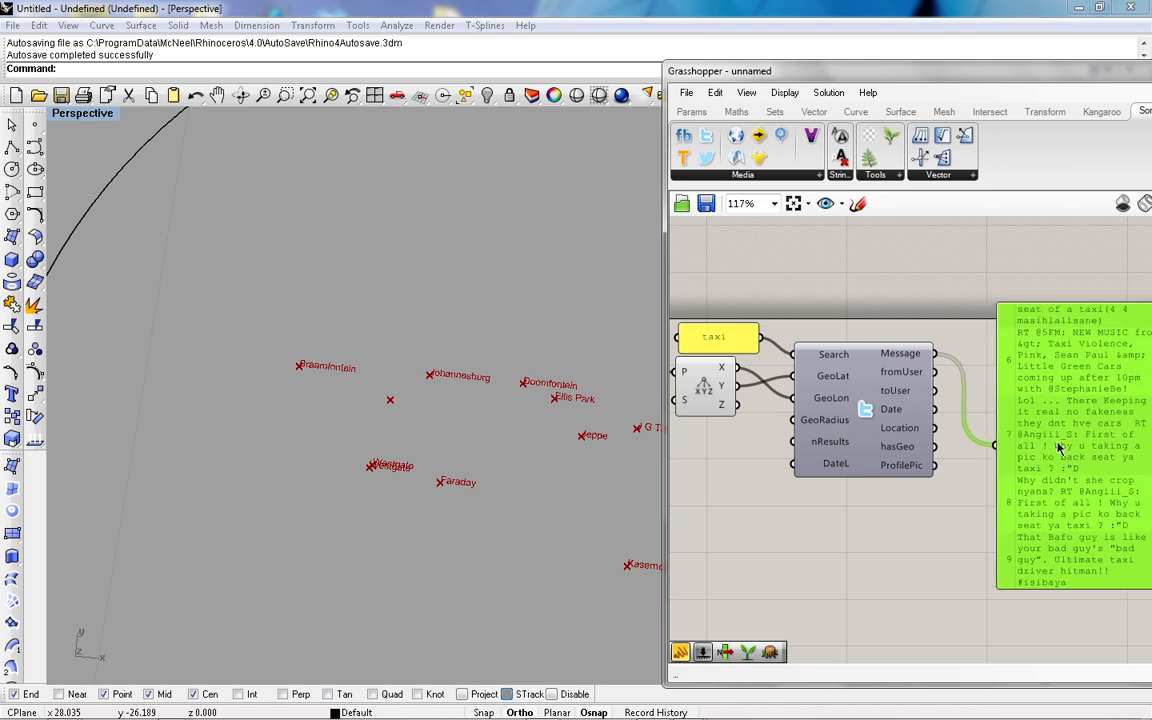
scroll(1014, 525, "down", 2)
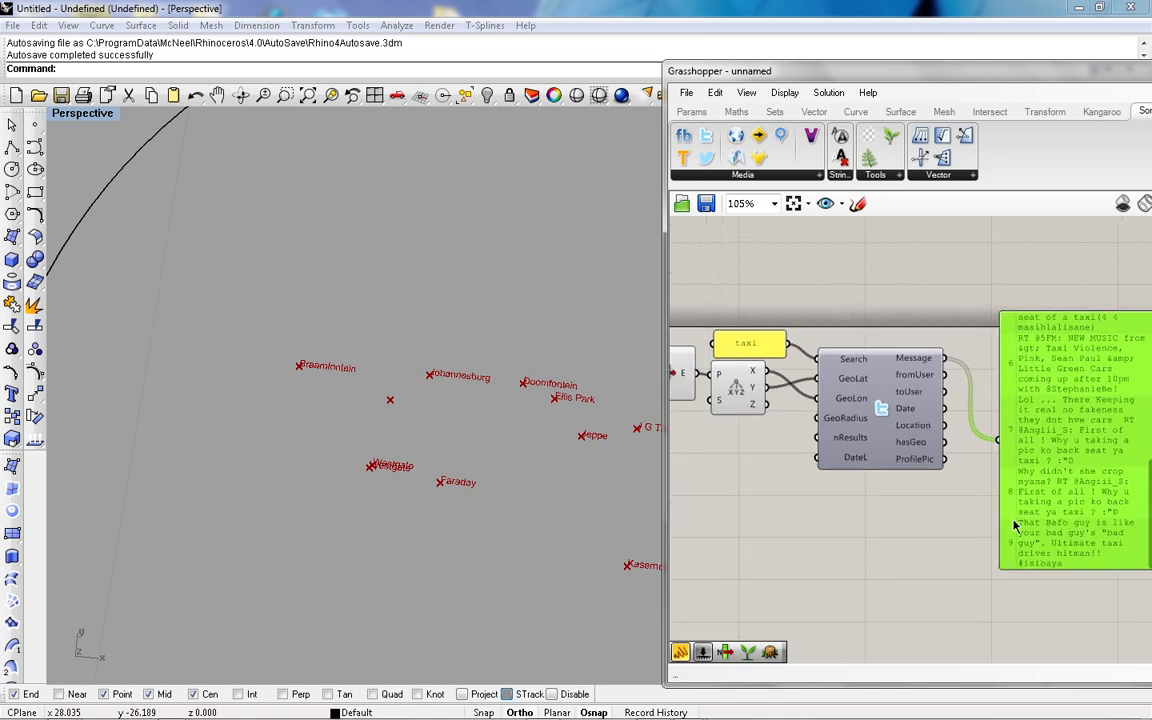
Step: Create a number slider with value 100, wire it into the Twitter component's nResults input and review the message list
scroll(712, 419, "up", 3)
double_click(742, 445)
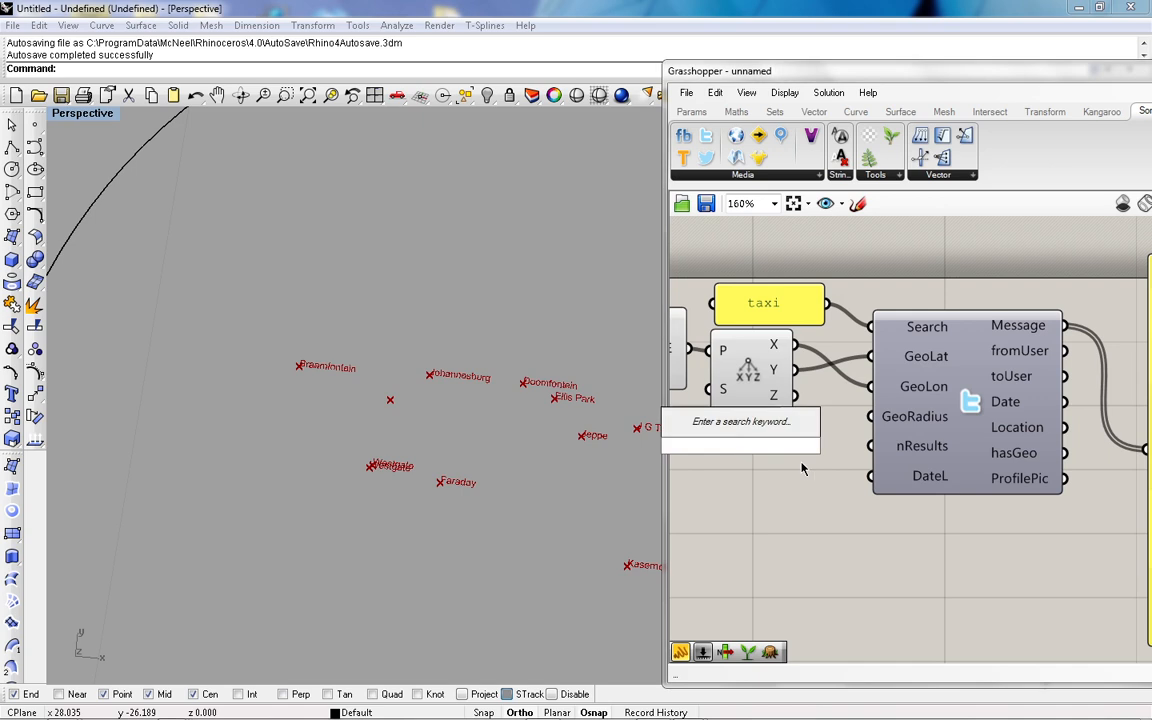
type("100")
key("Return")
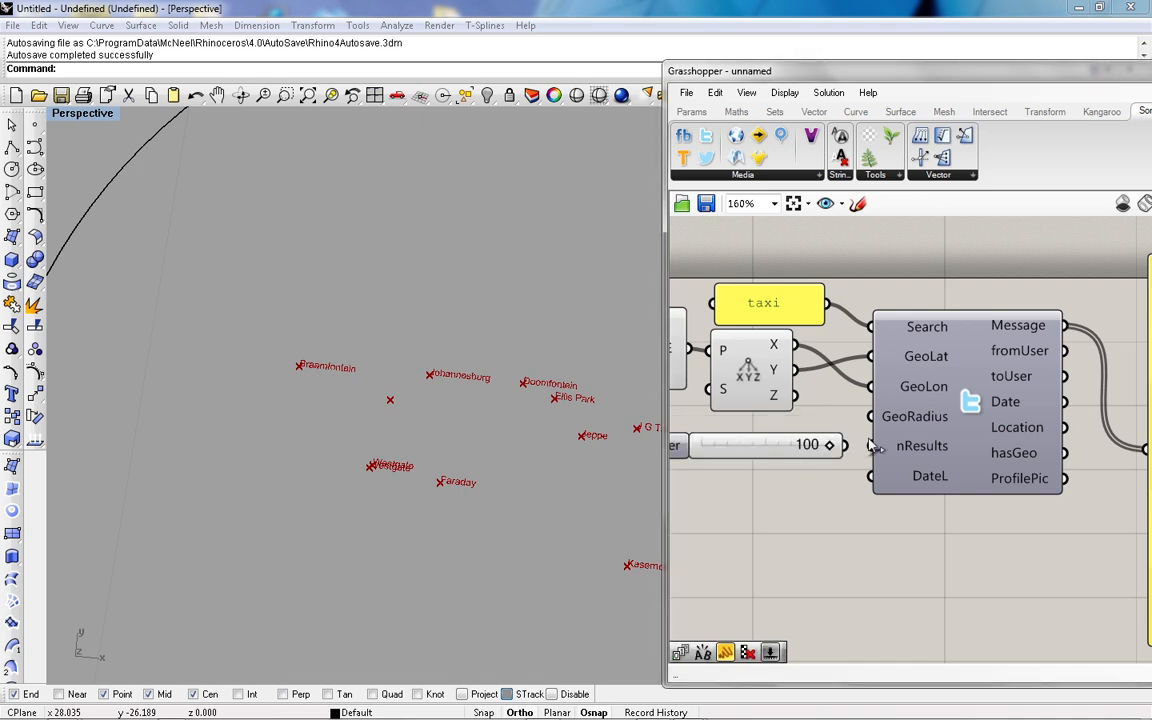
left_click_drag(870, 447, 843, 445)
scroll(826, 495, "down", 3)
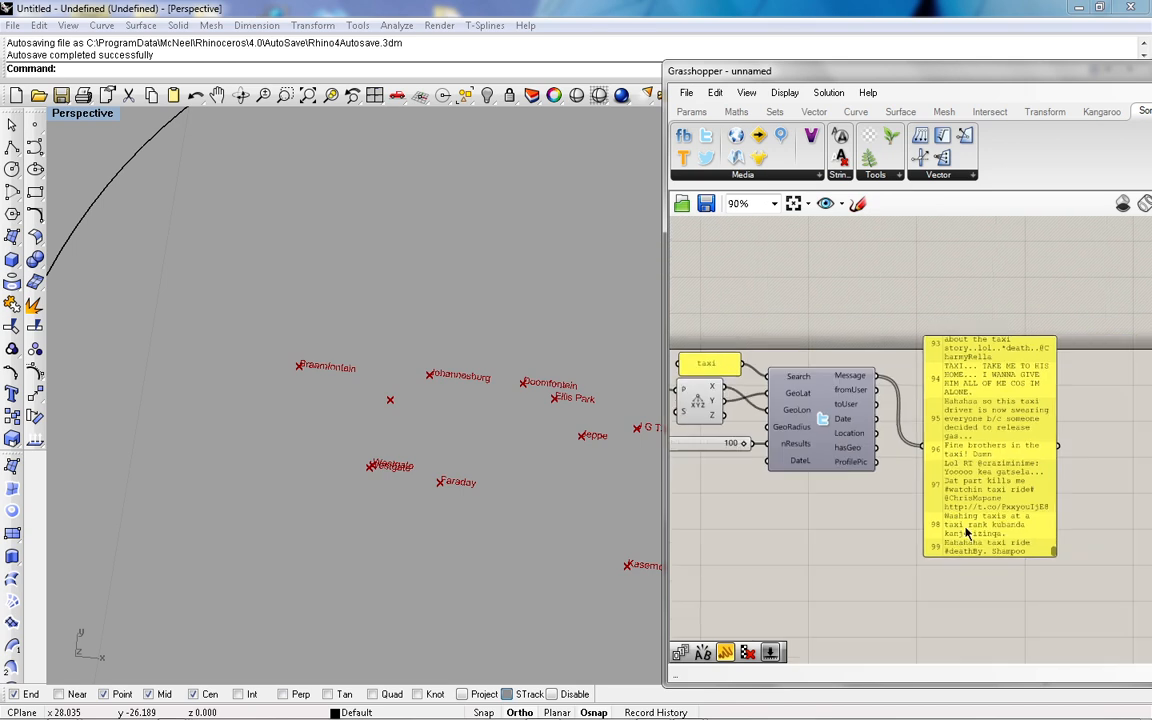
scroll(967, 534, "up", 3)
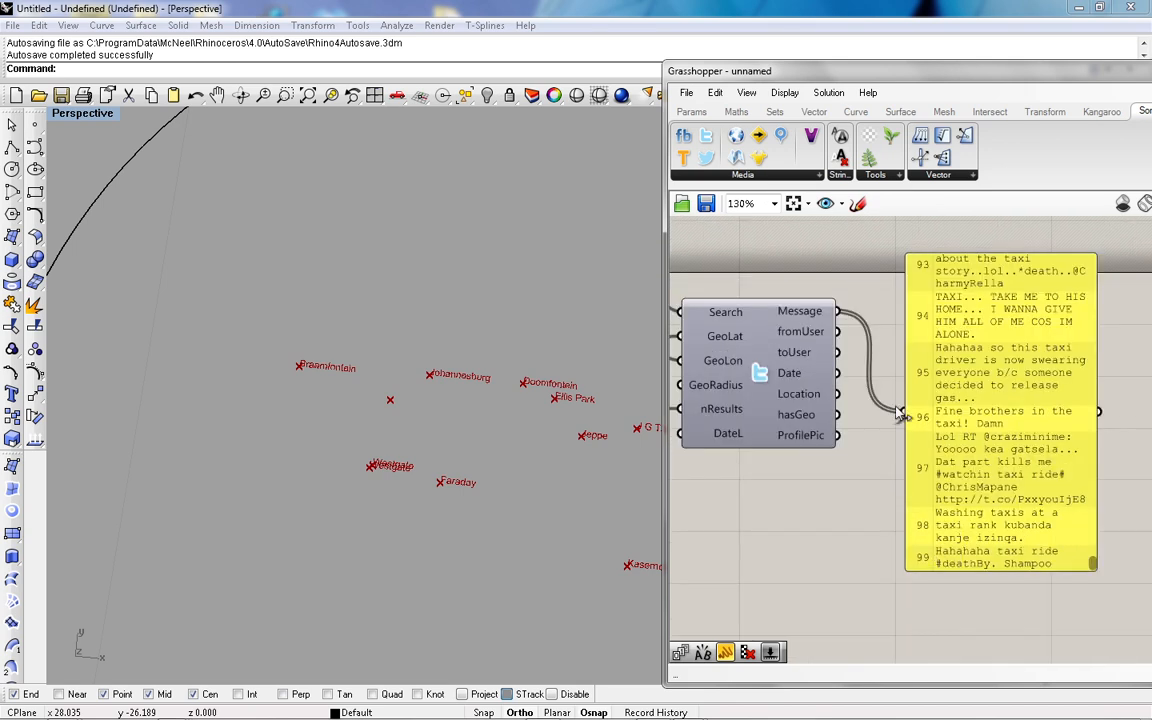
Step: Switch the panel's source between the Twitter component's fromUser and toUser outputs to compare the user lists, leaving it on fromUser
left_click_drag(900, 413, 838, 331)
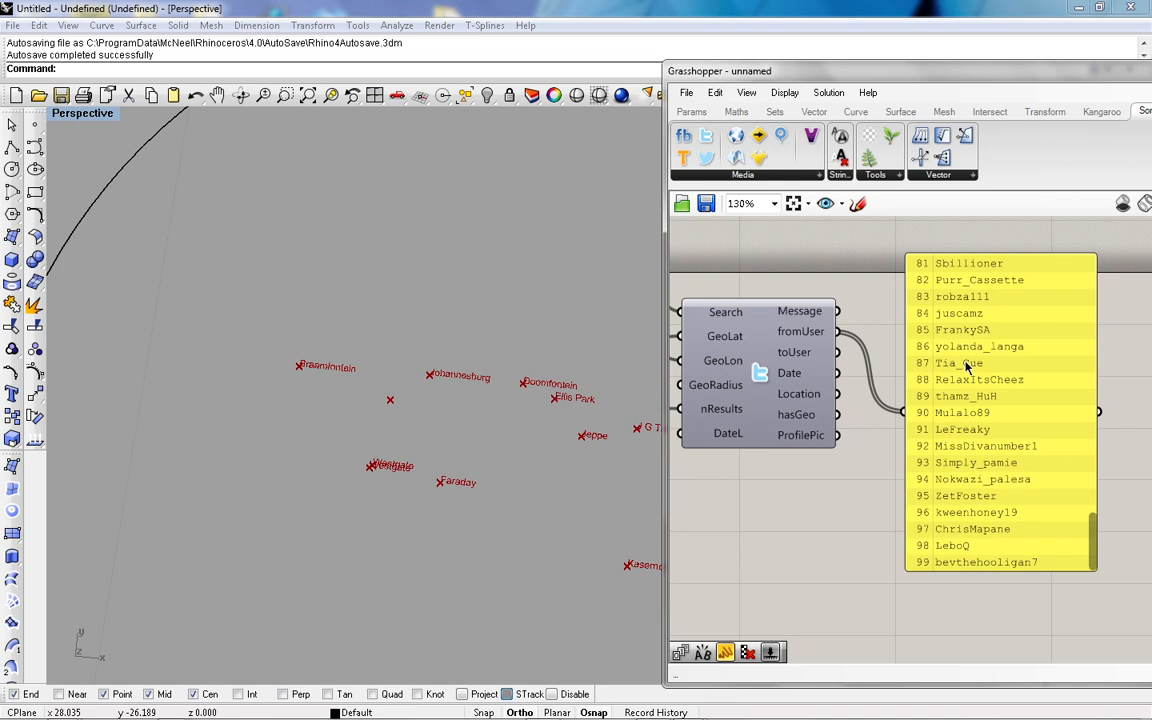
left_click_drag(900, 413, 838, 352)
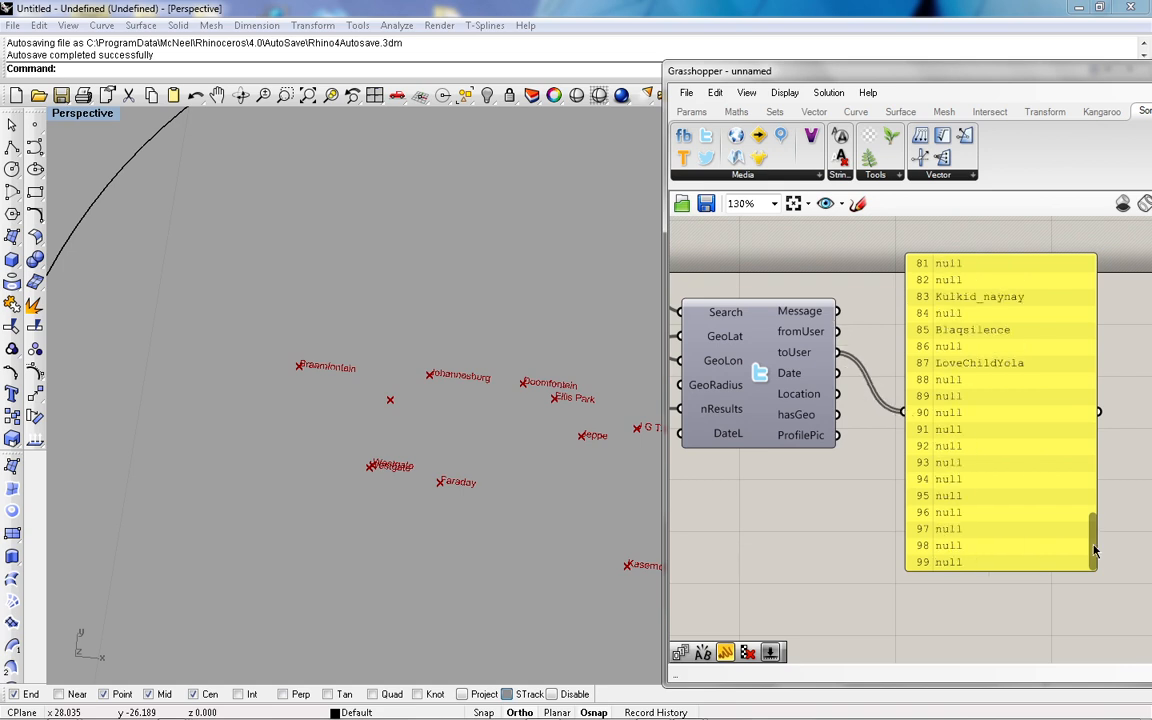
left_click_drag(1094, 543, 1062, 543)
scroll(1062, 543, "down", 3)
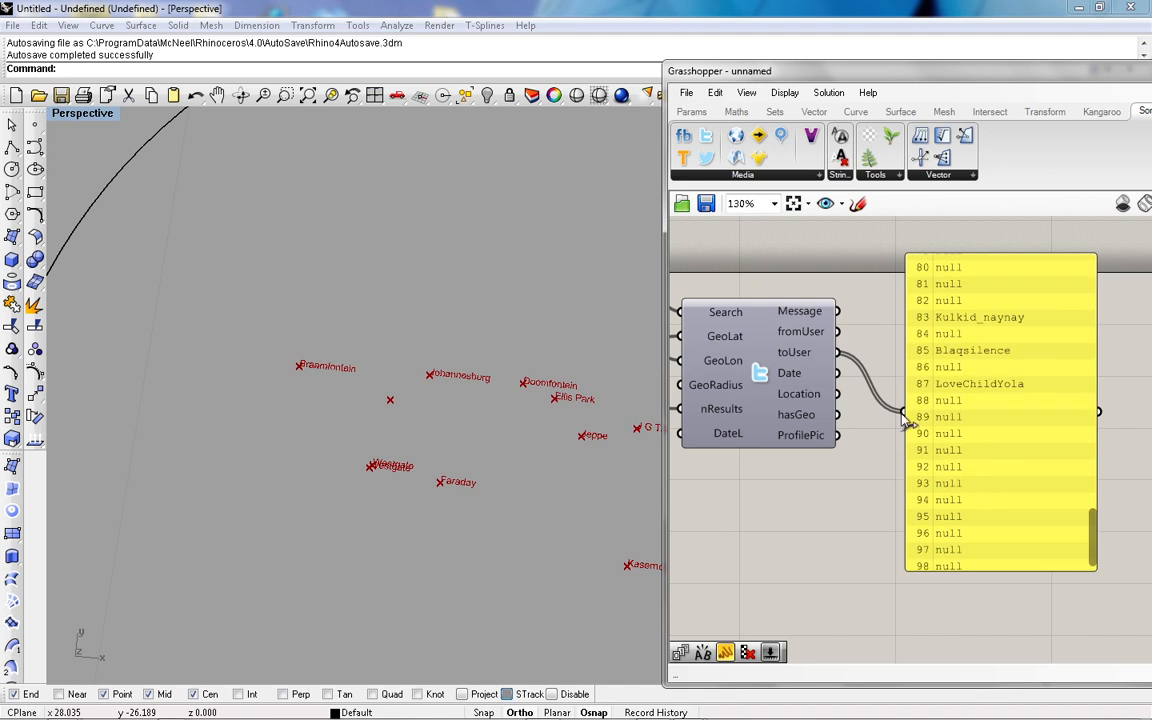
left_click_drag(903, 414, 838, 331)
scroll(1067, 425, "down", 2)
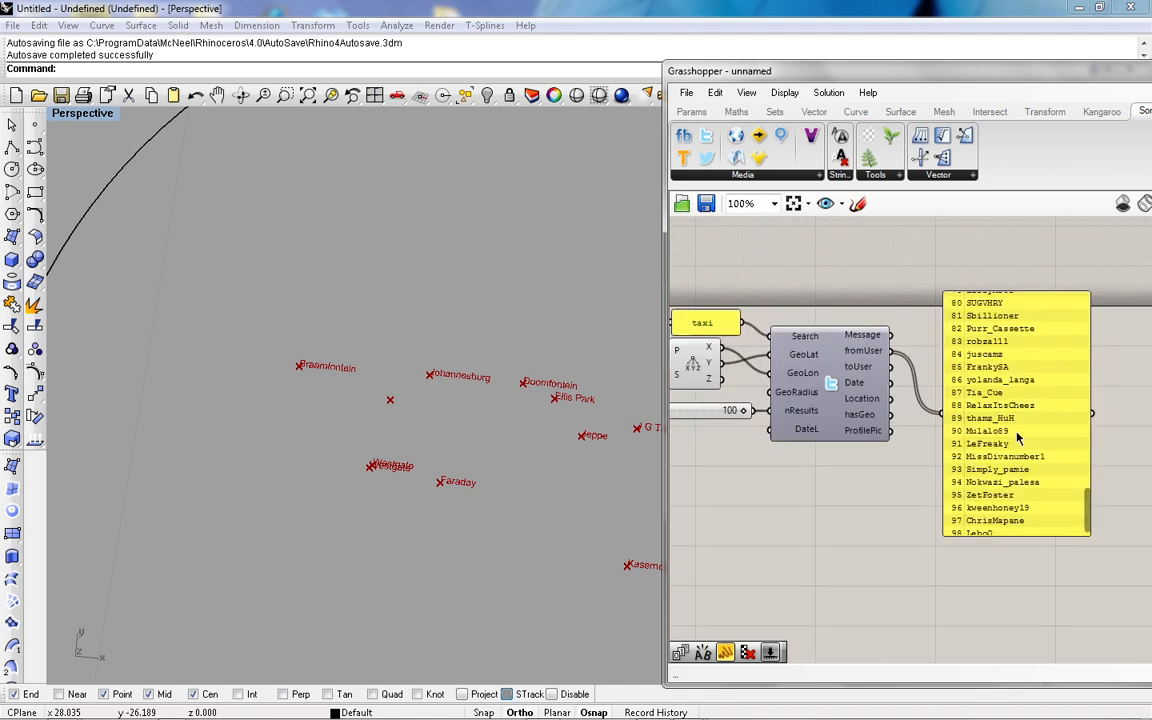
scroll(783, 440, "up", 1)
scroll(783, 440, "up", 1)
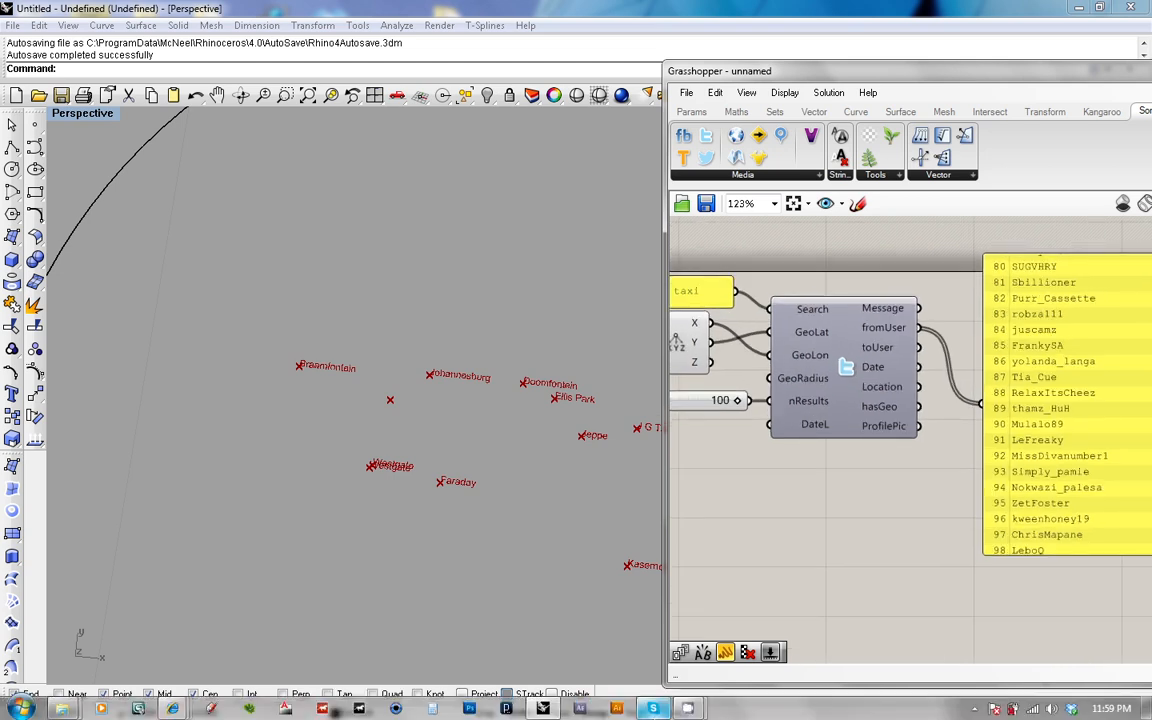
Step: Move the user list panel up and closer to the Twitter component's outputs
scroll(771, 440, "down", 2)
scroll(997, 440, "up", 2)
left_click_drag(1002, 460, 973, 389)
scroll(905, 390, "down", 2)
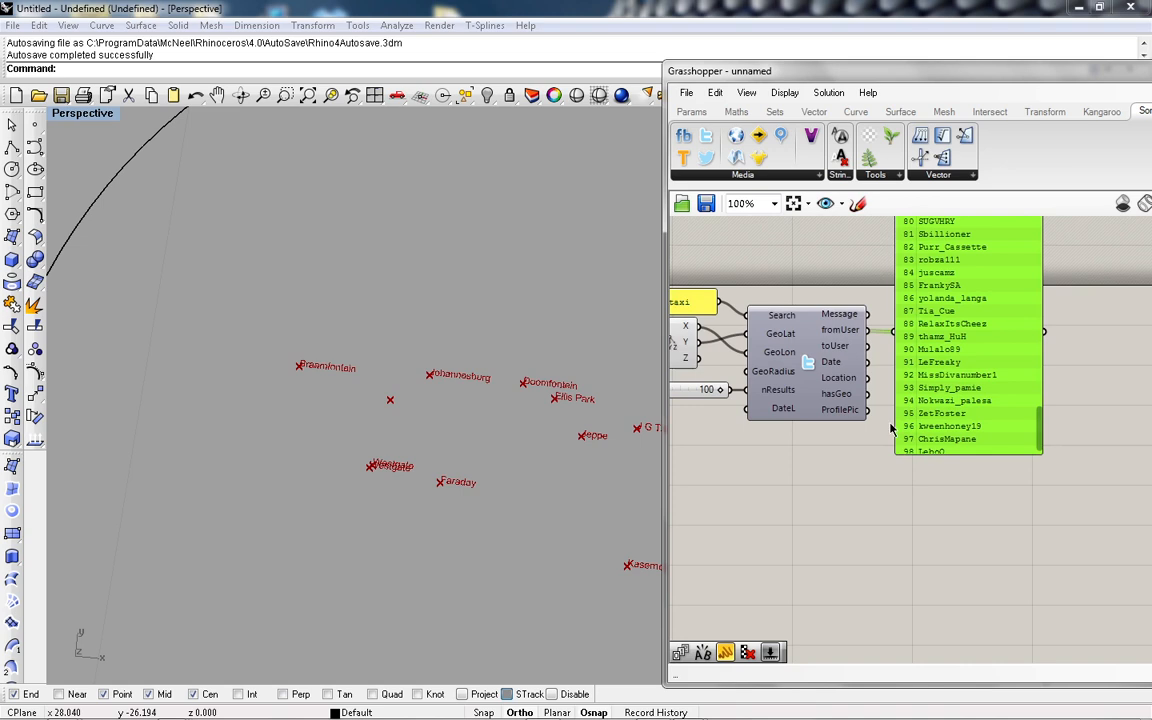
scroll(900, 420, "up", 2)
scroll(920, 395, "down", 1)
scroll(930, 387, "up", 1)
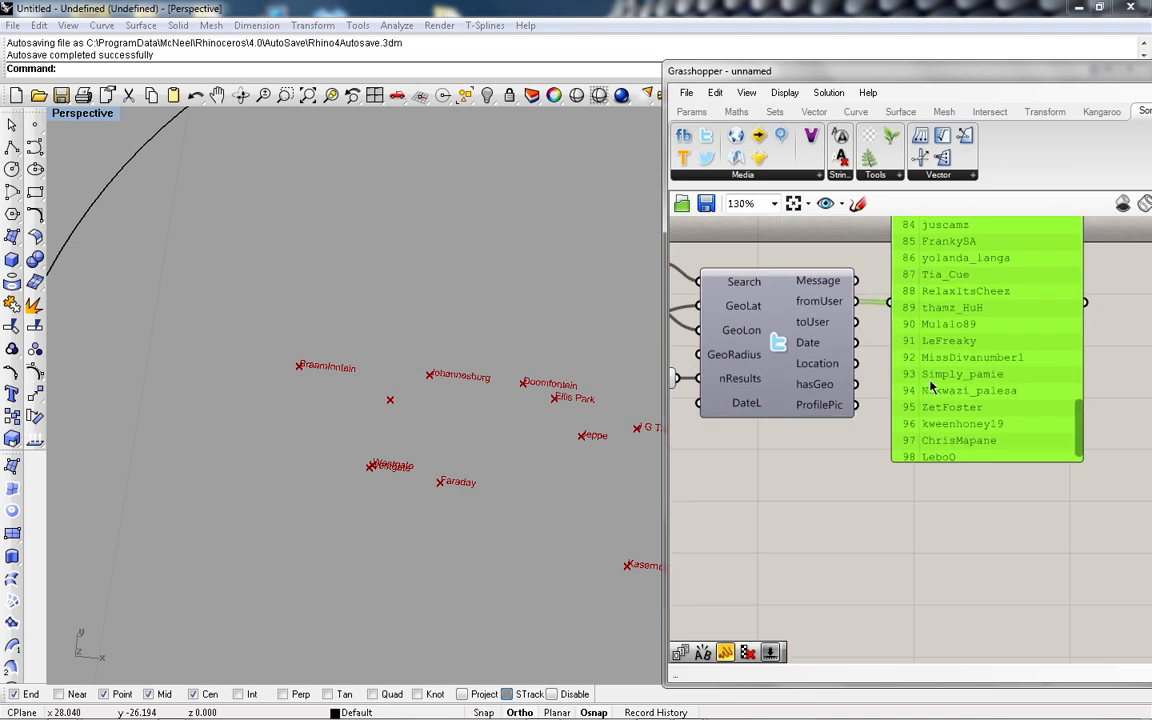
Step: Duplicate the nResults slider and arrange the copy near the GeoRadius input with the original slider just below it
scroll(1016, 391, "down", 3)
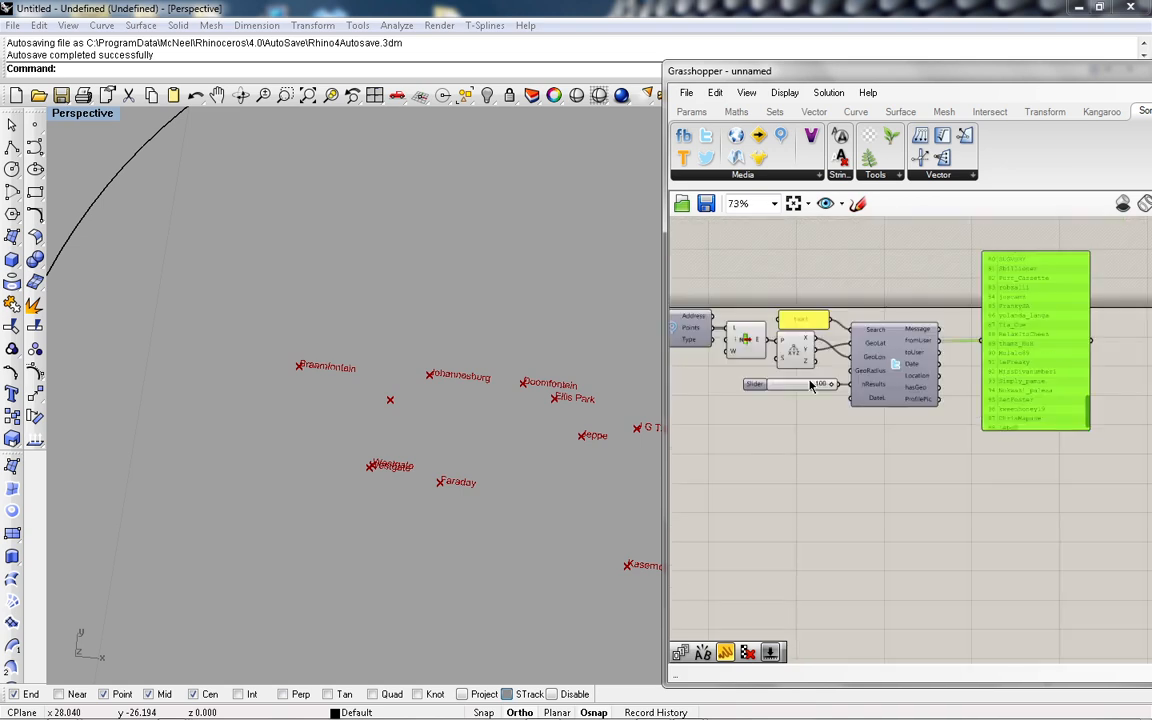
scroll(790, 380, "up", 3)
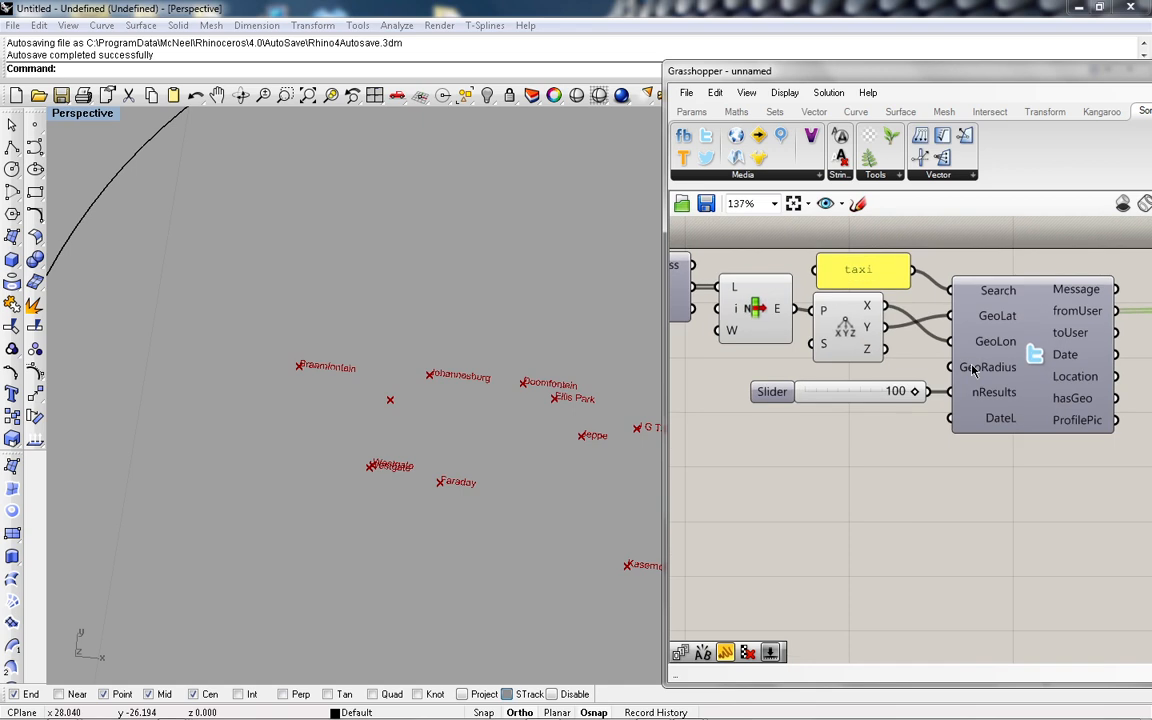
mouse_move(973, 370)
left_click(866, 394)
left_click_drag(869, 404, 869, 428, "alt")
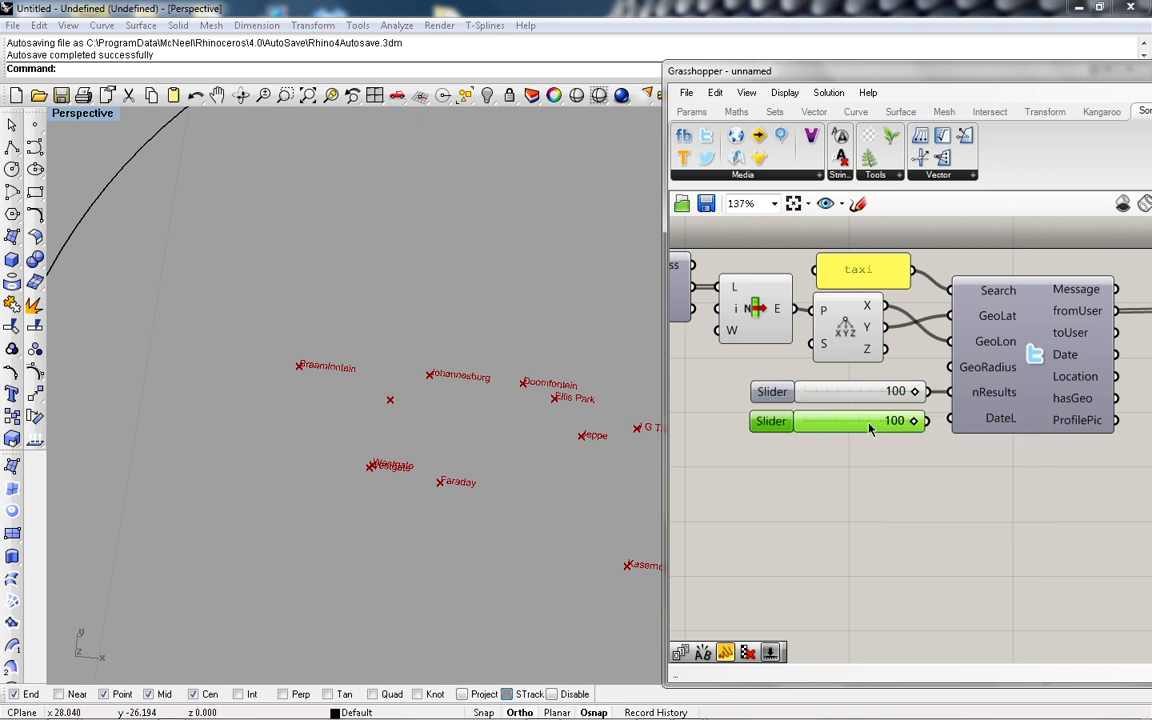
left_click(964, 463)
left_click_drag(836, 390, 791, 378)
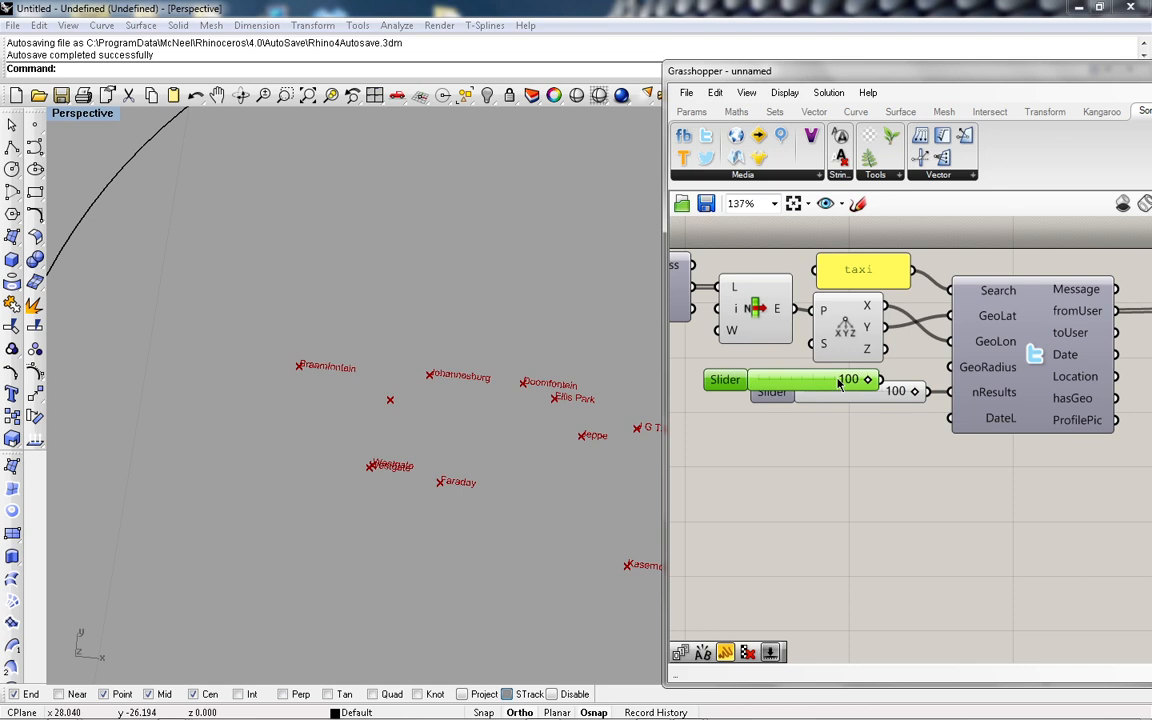
left_click_drag(813, 420, 816, 412)
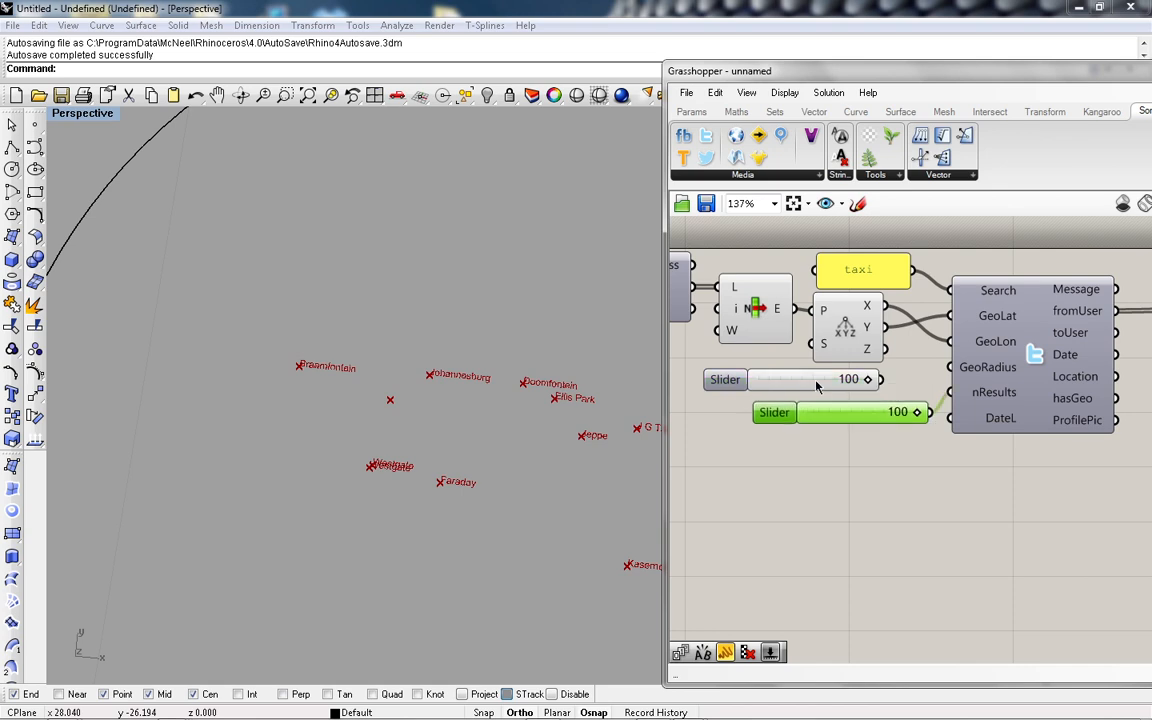
Step: Set the duplicated slider to 5 and wire it into the Twitter component's GeoRadius input
scroll(816, 386, "down", 5)
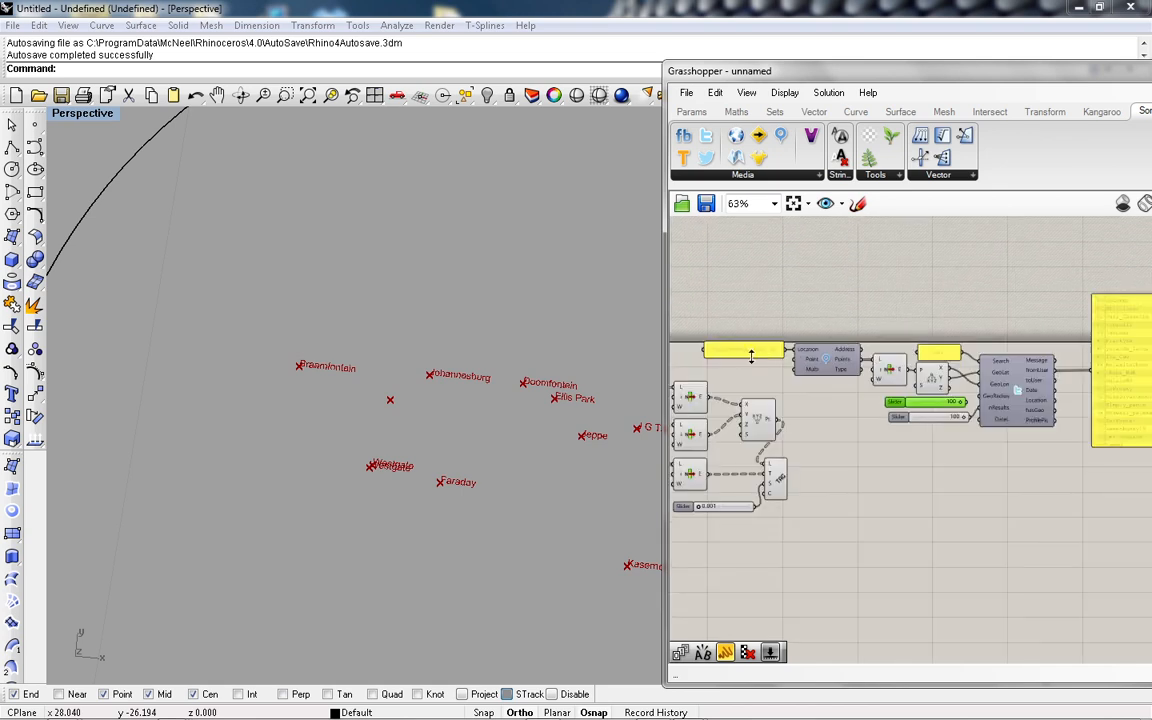
scroll(751, 356, "up", 6)
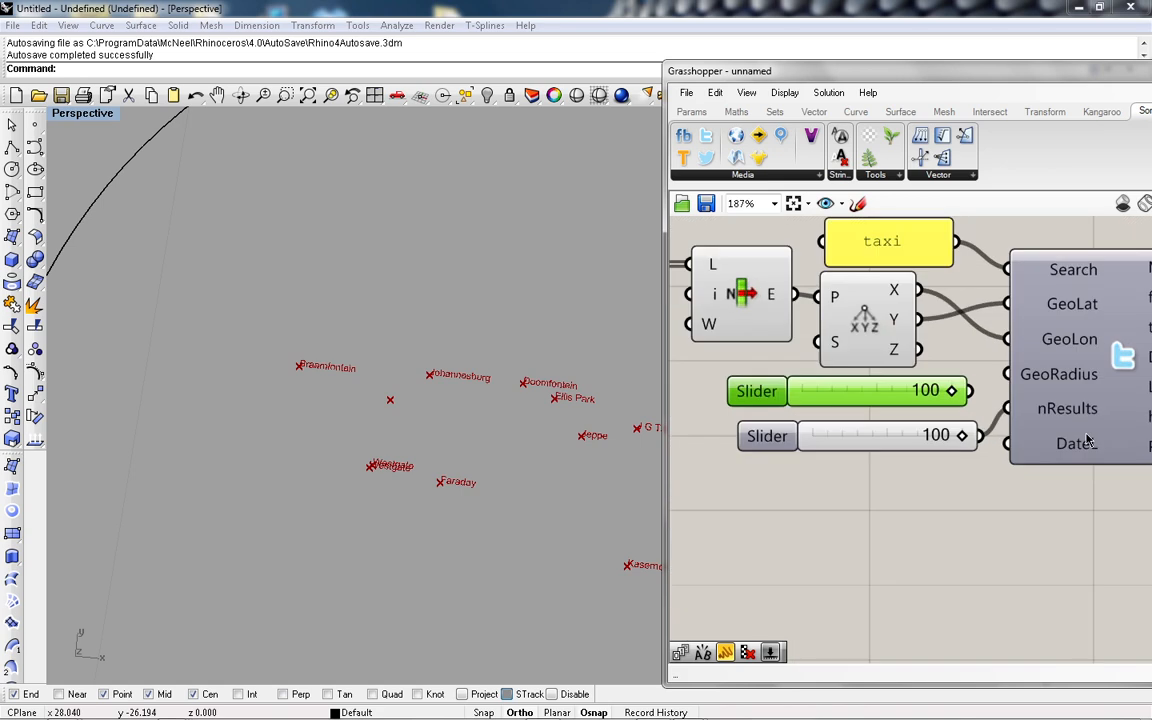
scroll(1087, 441, "up", 2)
double_click(851, 376)
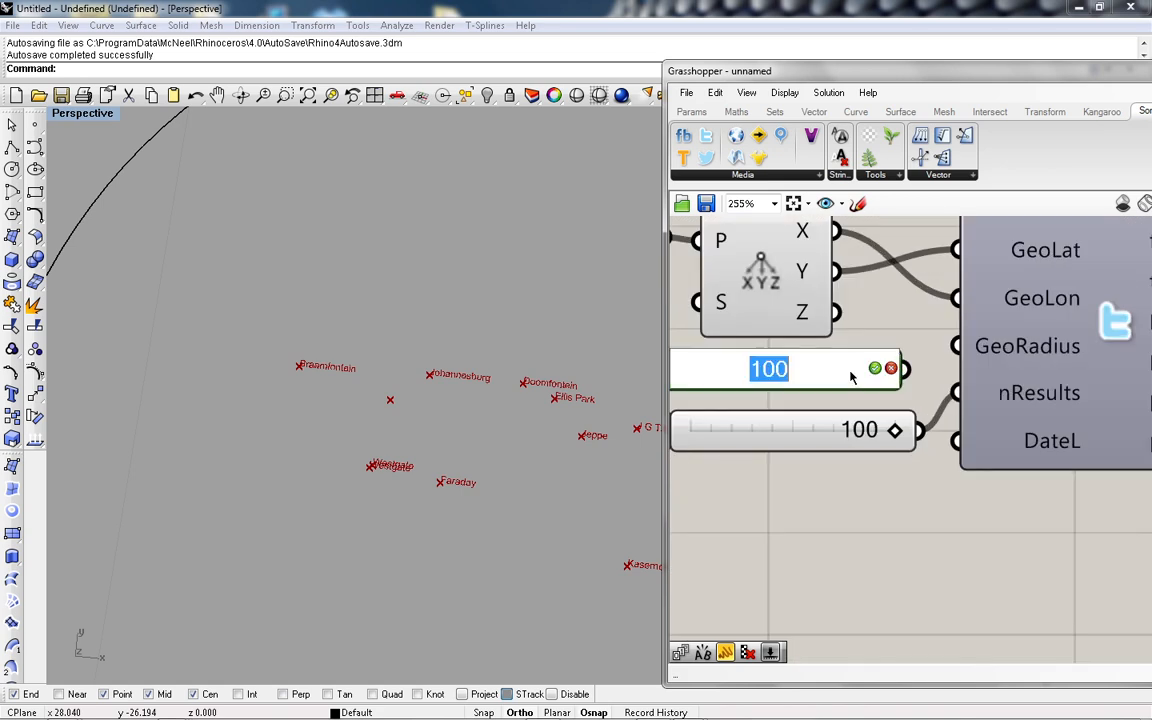
type("5")
left_click(875, 370)
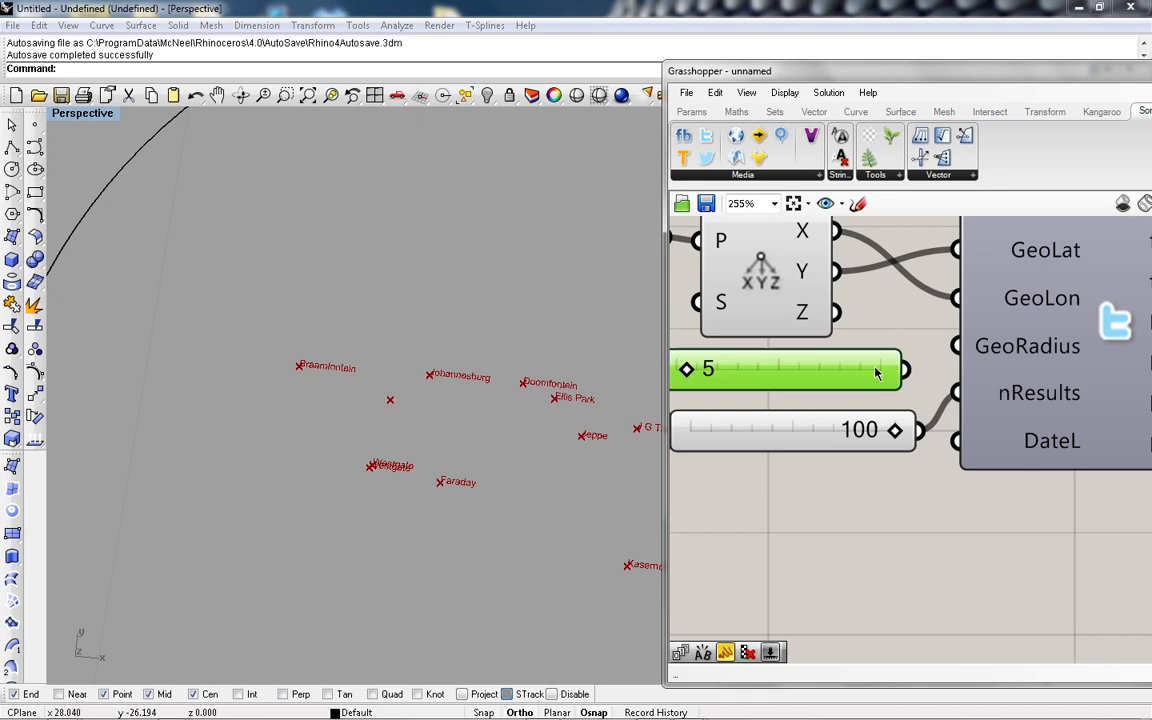
left_click_drag(905, 370, 957, 346)
scroll(887, 488, "down", 5)
scroll(1071, 432, "up", 1)
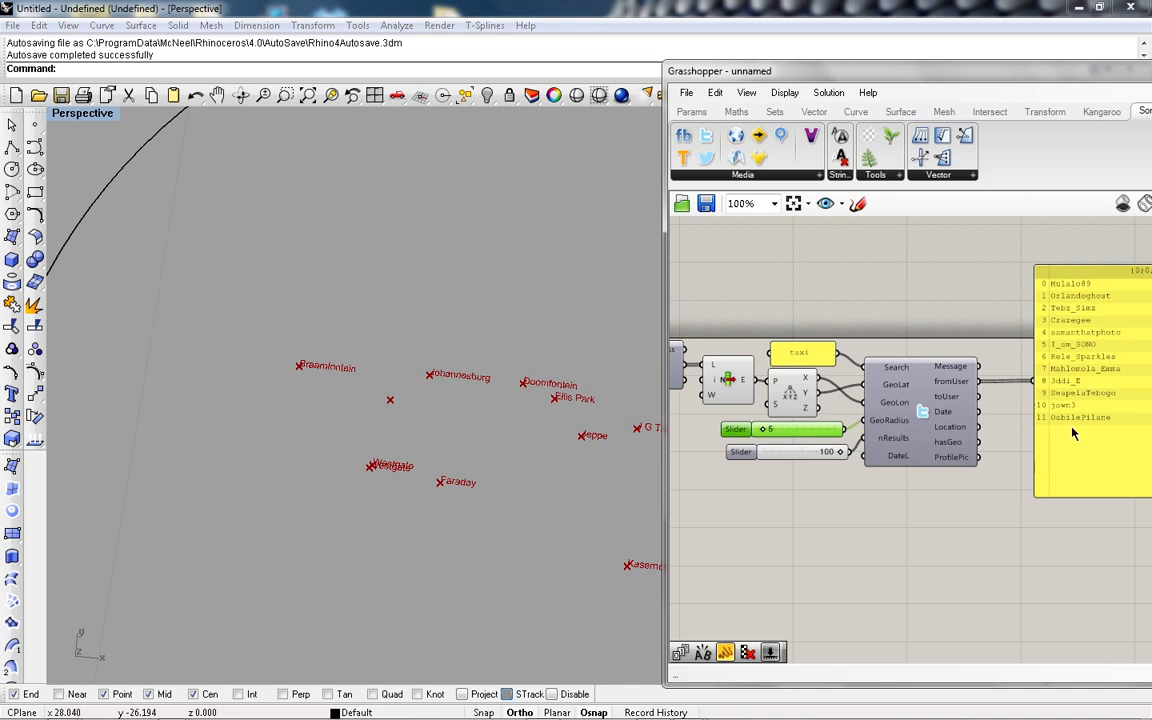
Step: Replace the panel's source with the Twitter component's Location output and widen the panel to fit the coordinates
scroll(1071, 432, "up", 2)
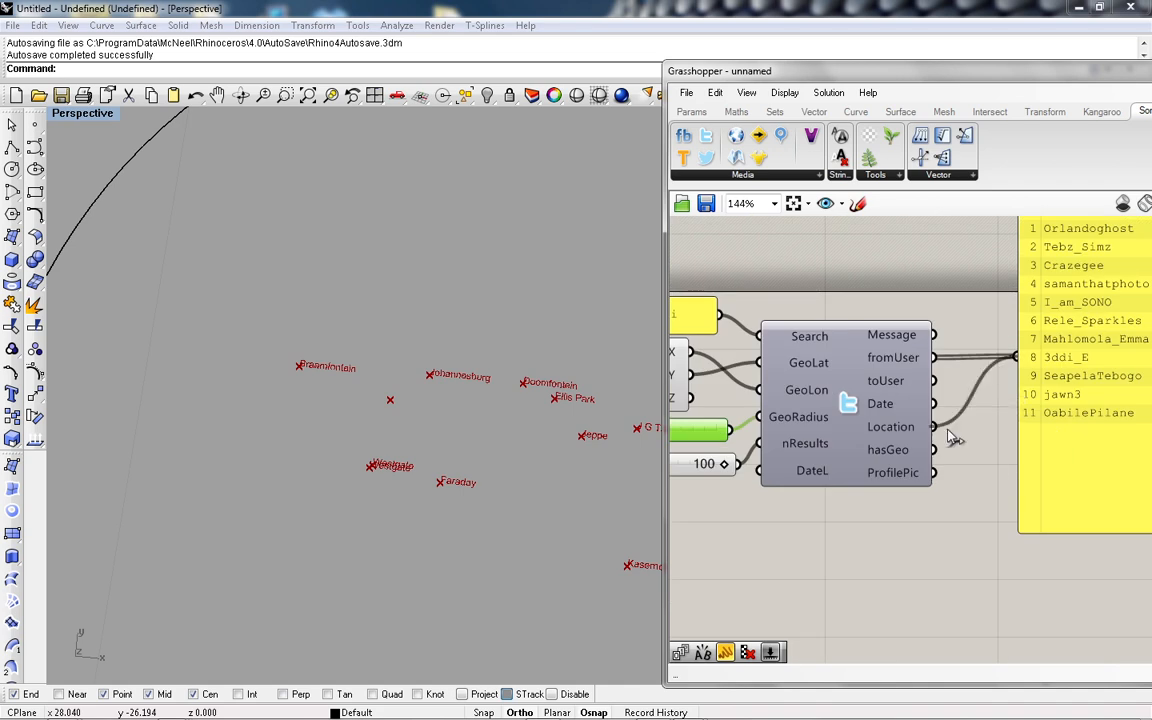
scroll(988, 440, "down", 1)
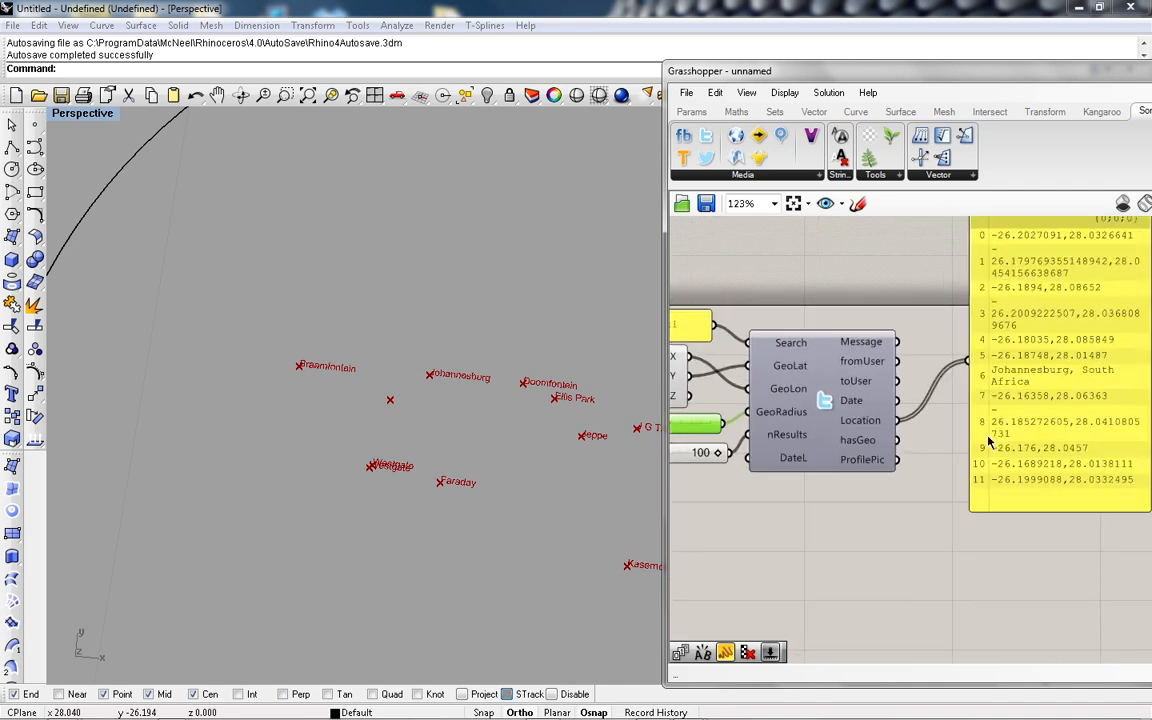
scroll(1095, 440, "up", 2)
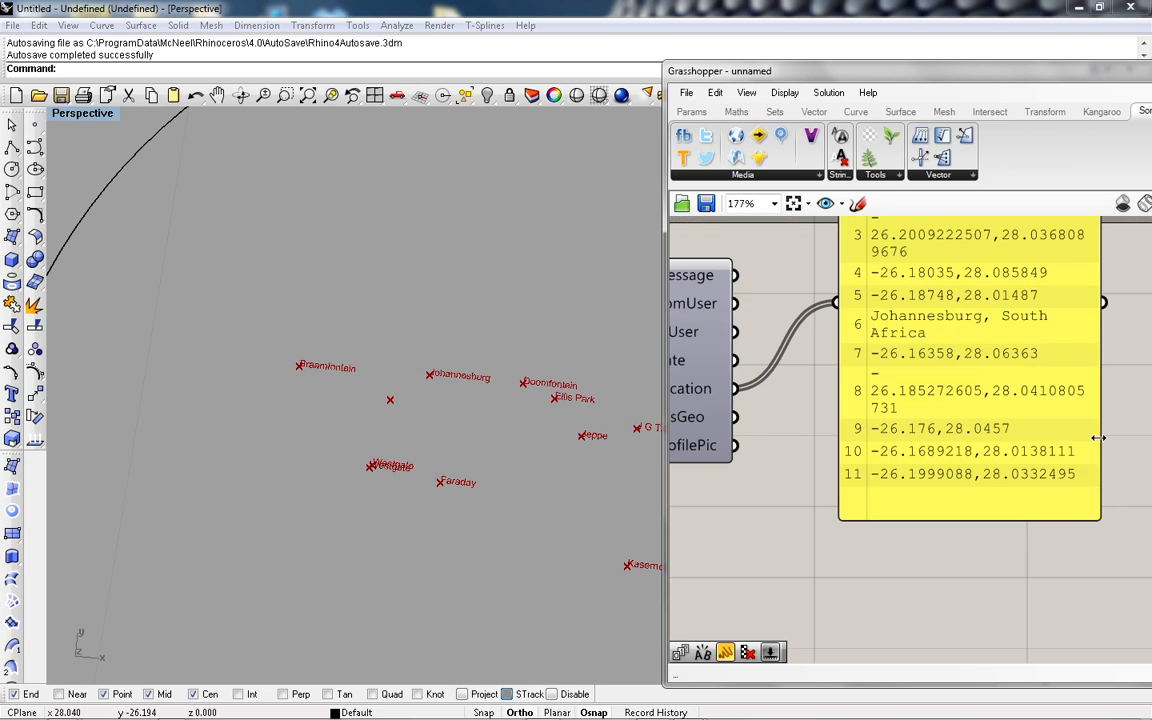
left_click_drag(1098, 437, 1150, 437)
Step: Move the panel farther from the Twitter component and feed it from the hasGeo output
scroll(995, 453, "down", 3)
scroll(928, 412, "up", 2)
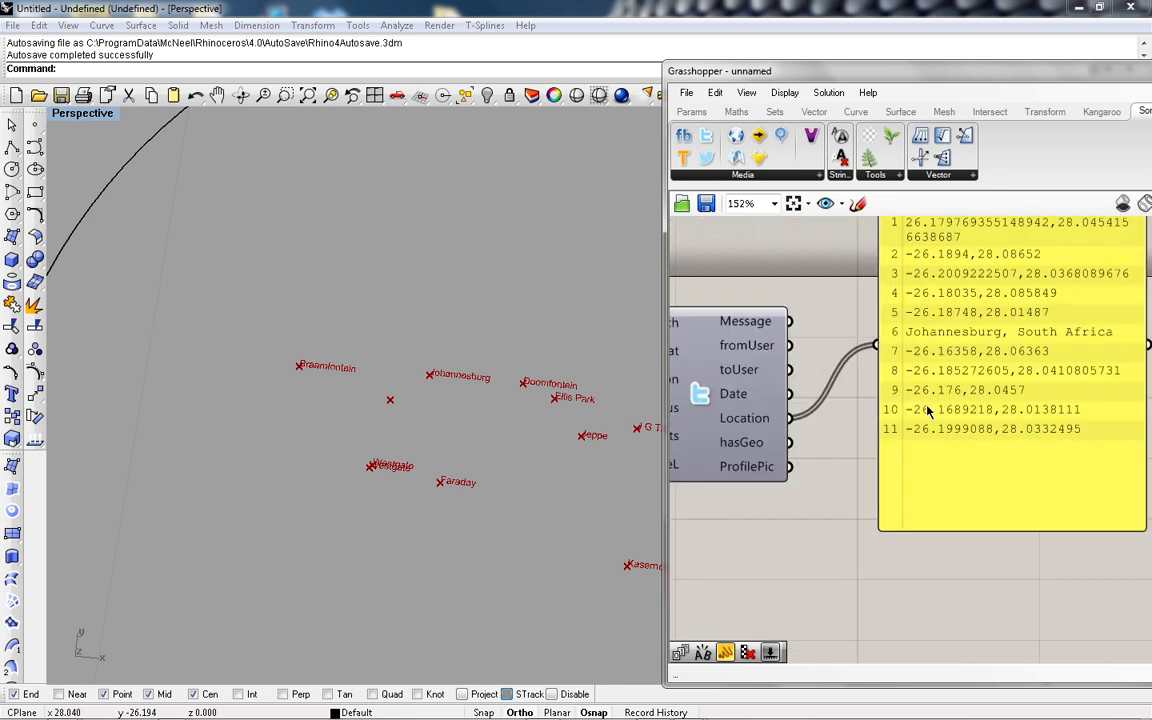
left_click_drag(970, 376, 1038, 459)
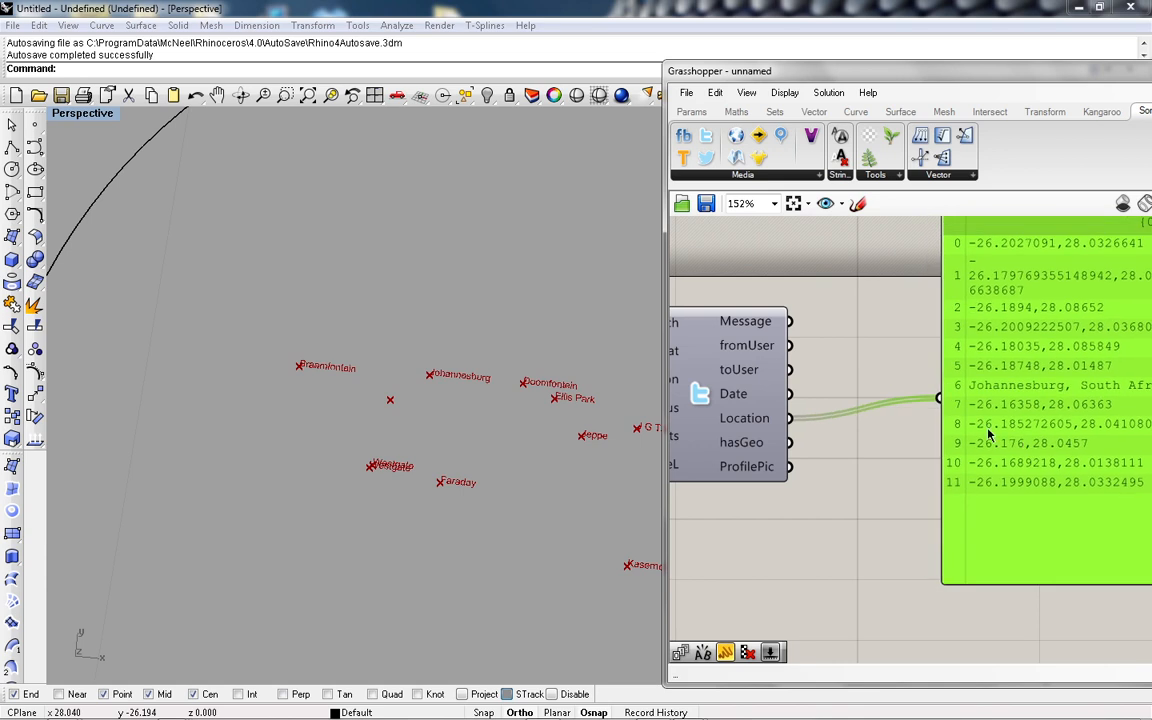
left_click_drag(938, 398, 789, 442)
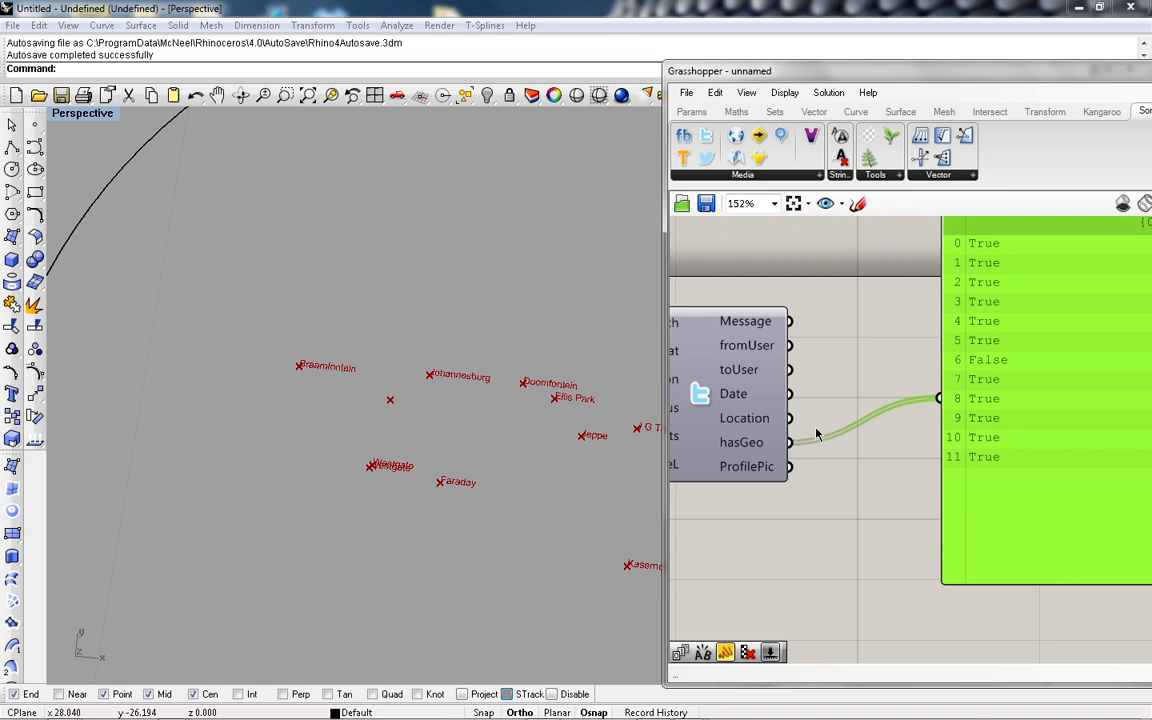
Step: Add a Cull Pattern component, wiring Location into its list input and hasGeo into its pattern input
double_click(892, 460)
type("c")
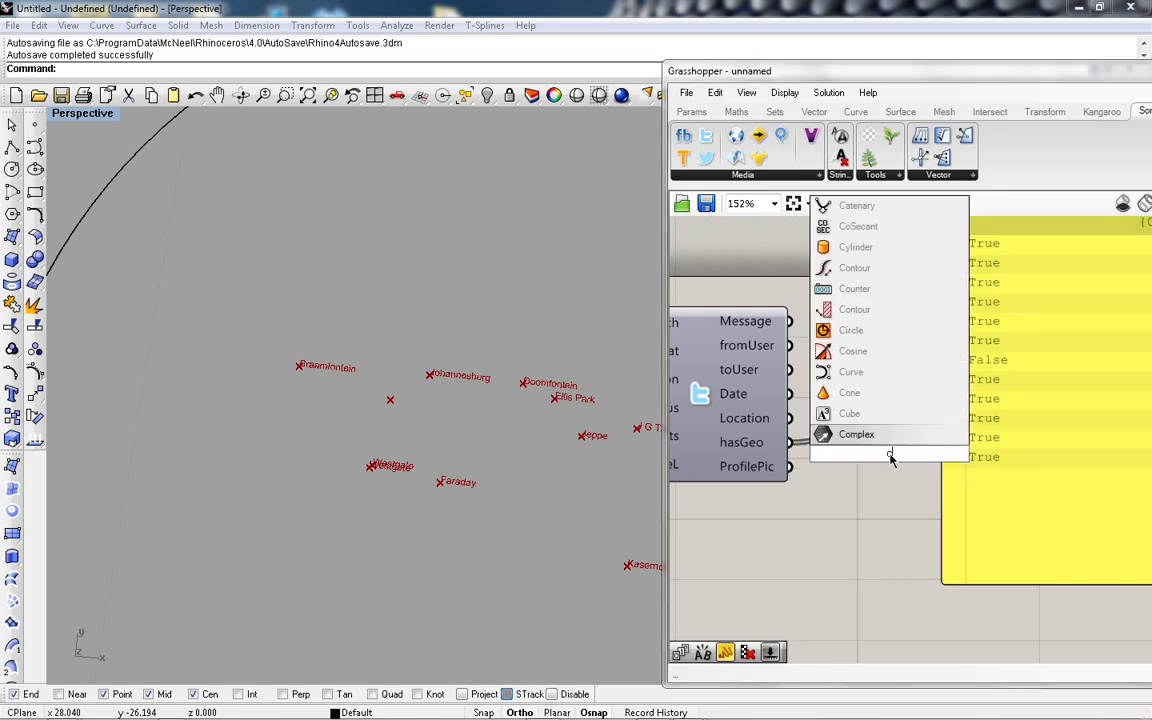
type("ull")
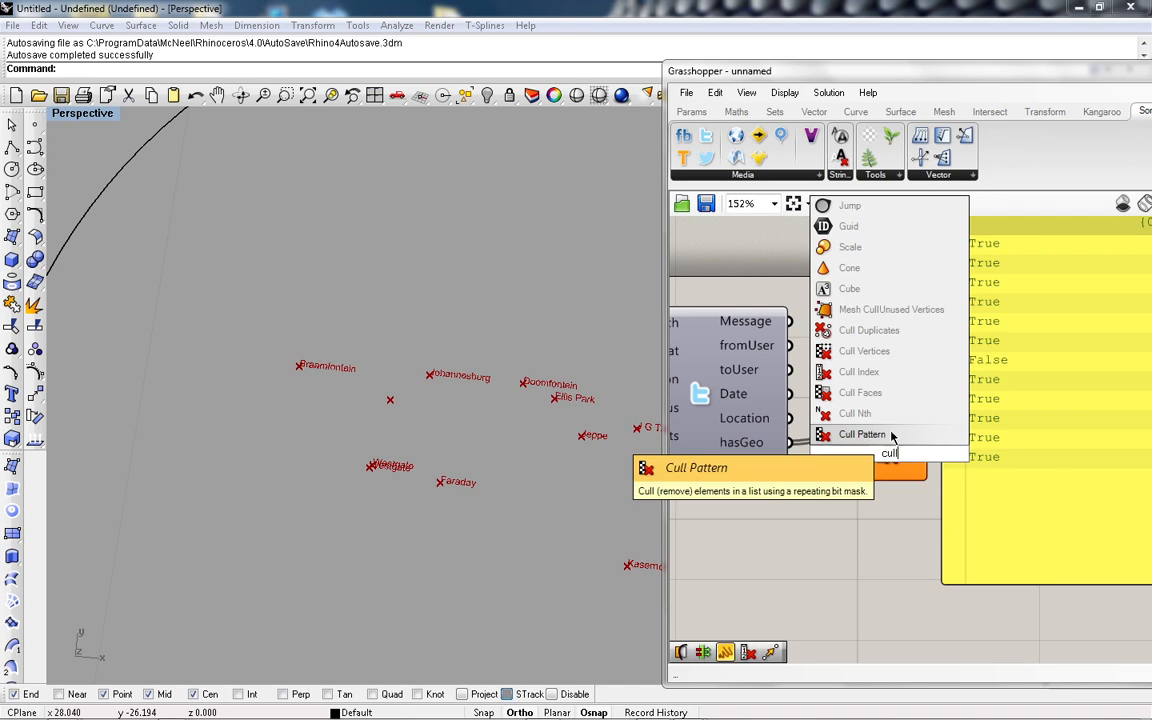
key("Return")
left_click_drag(880, 452, 843, 392)
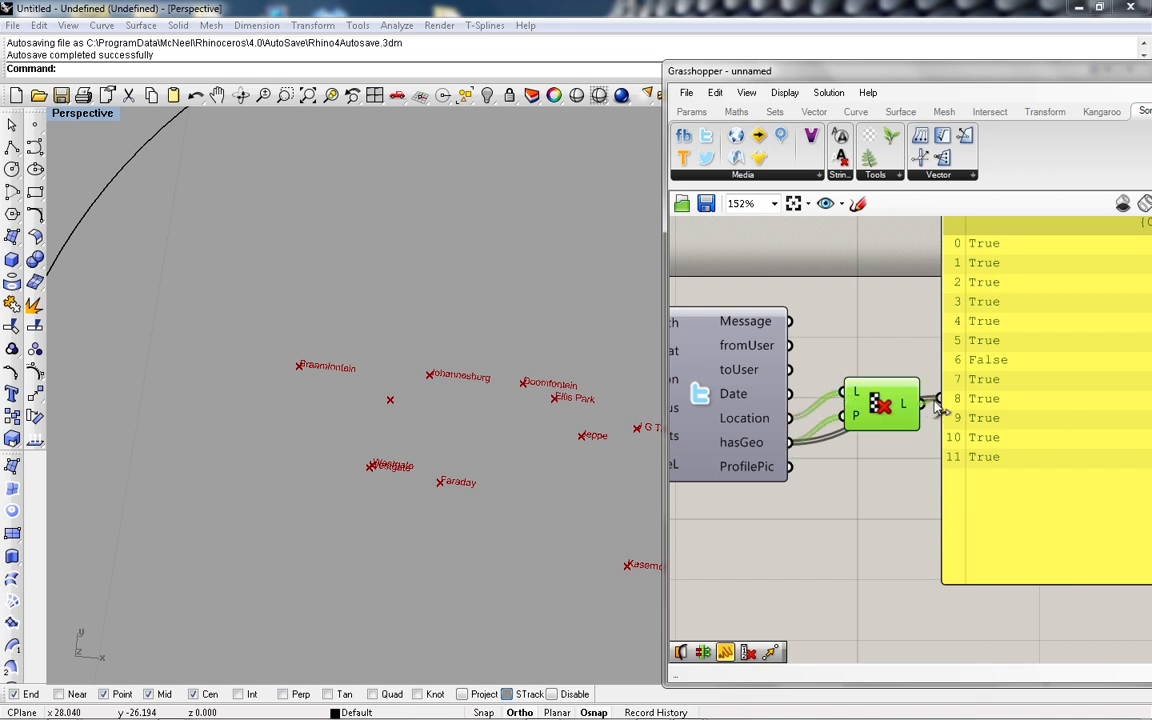
Step: Wire the Cull Pattern's output into the panel, then widen the panel and move it farther from the component
left_click_drag(940, 405, 942, 402)
scroll(1000, 420, "down", 3)
scroll(1081, 432, "up", 2)
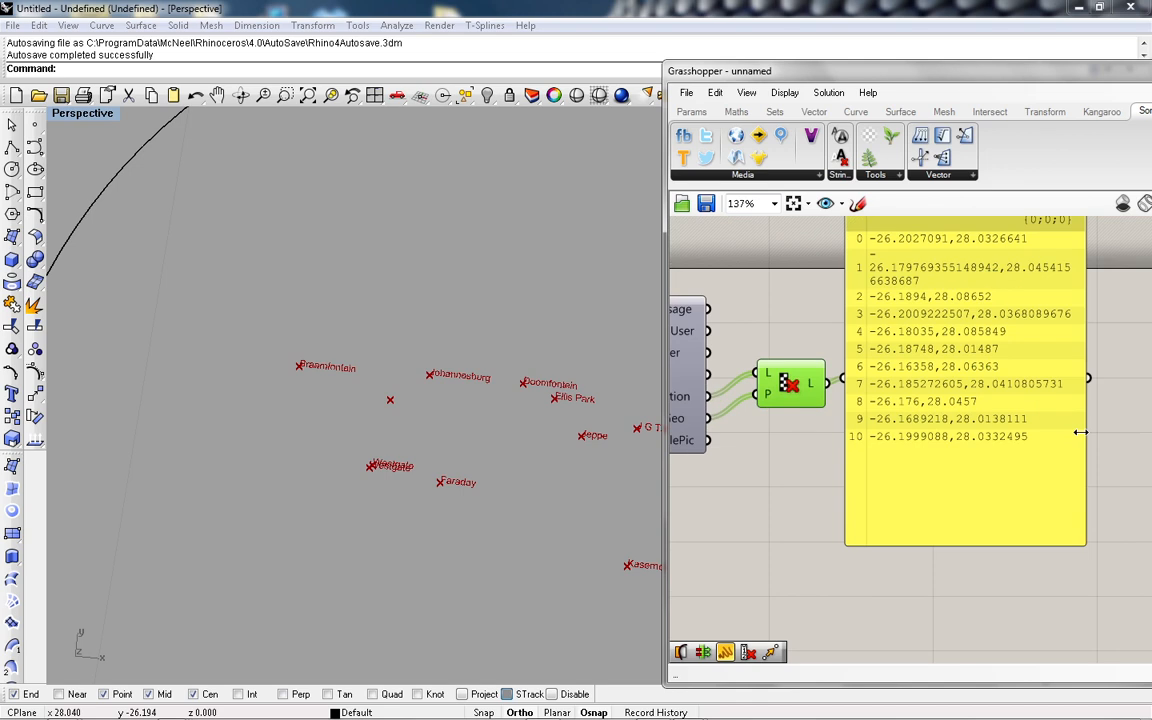
left_click_drag(1081, 432, 1141, 430)
left_click(968, 388)
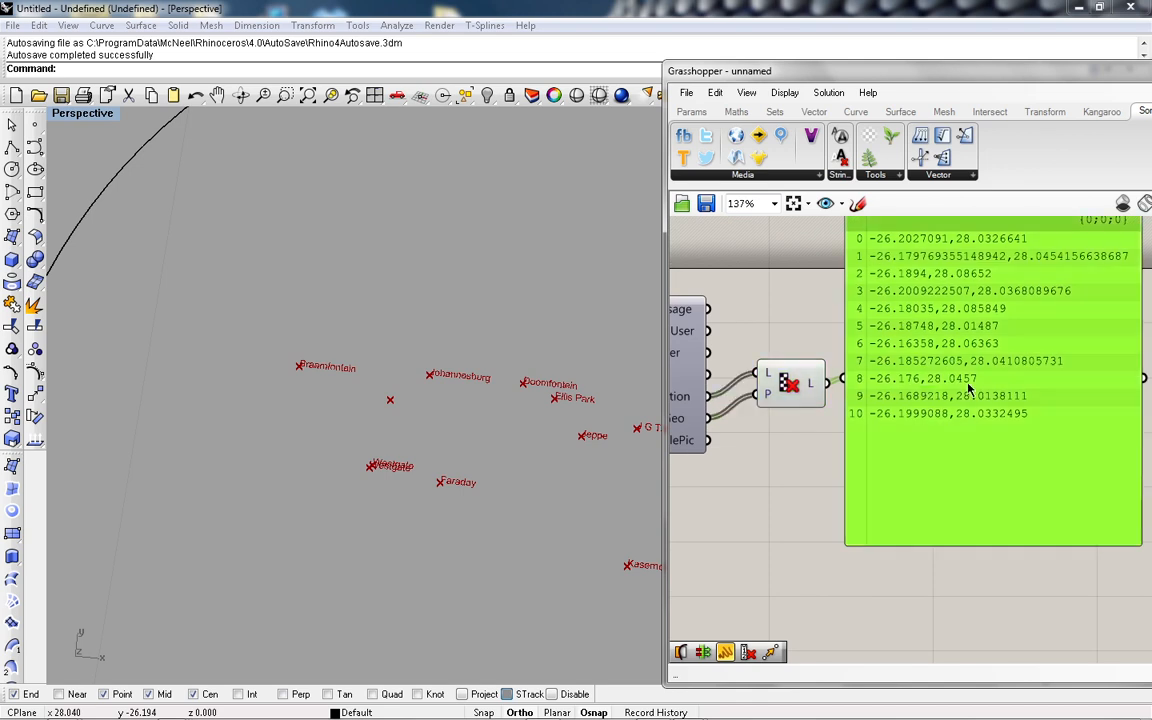
left_click_drag(968, 388, 1018, 386)
scroll(1025, 390, "down", 2)
scroll(1014, 400, "up", 2)
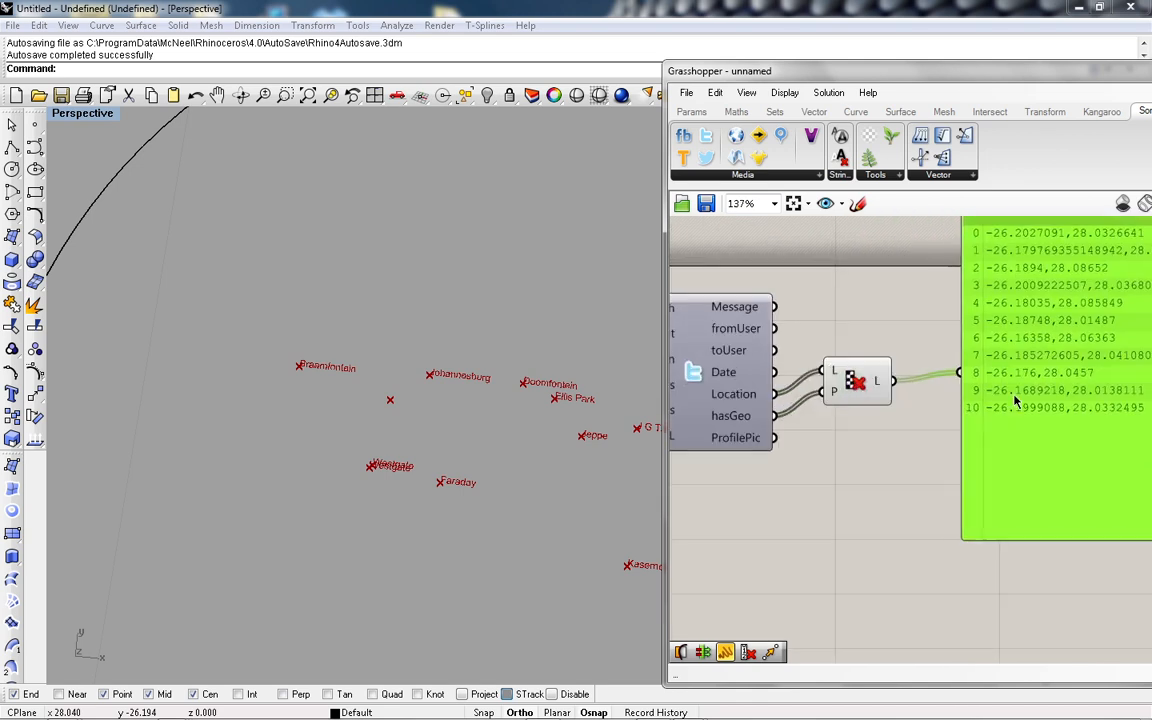
scroll(895, 416, "down", 2)
scroll(900, 420, "up", 3)
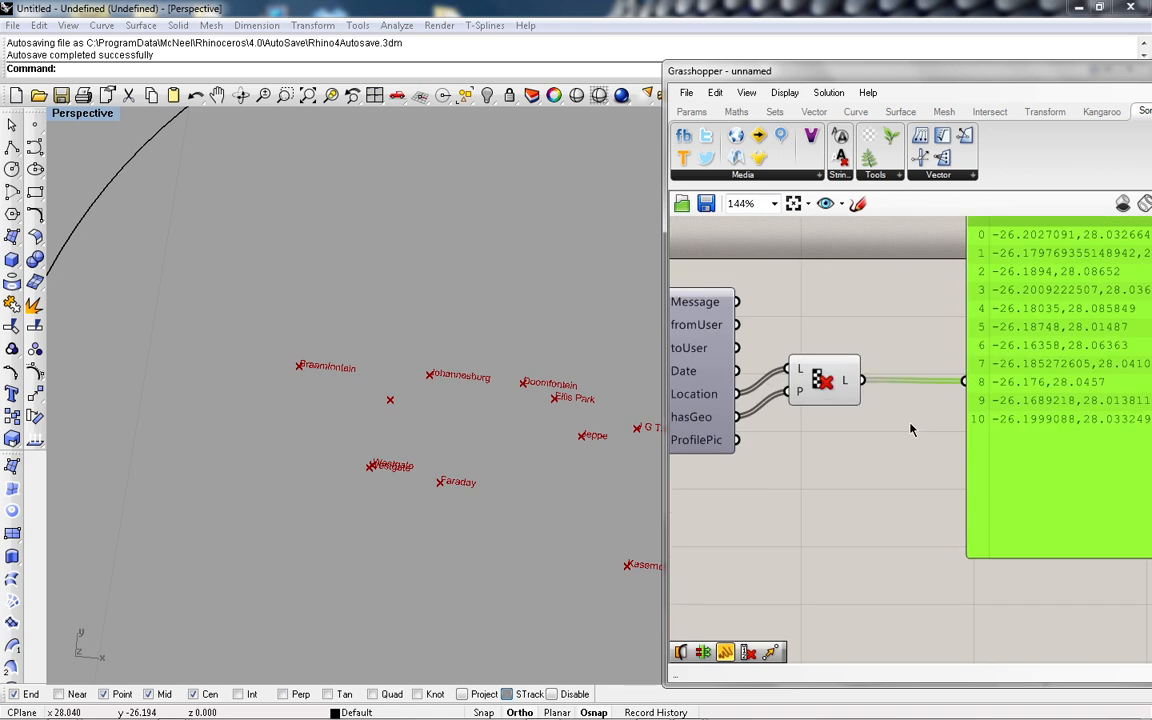
Step: Try to convert the culled coordinates to points by wiring them into a Point parameter, and remove that parameter
double_click(886, 428)
type("poi")
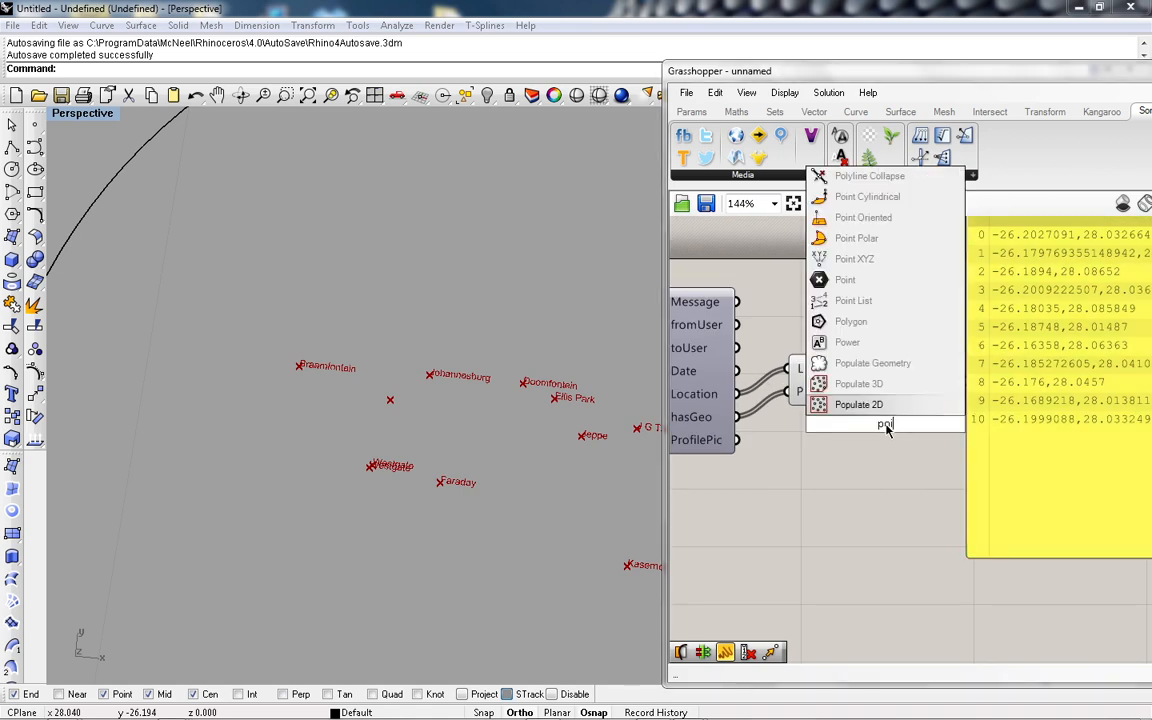
type("nt")
key("Return")
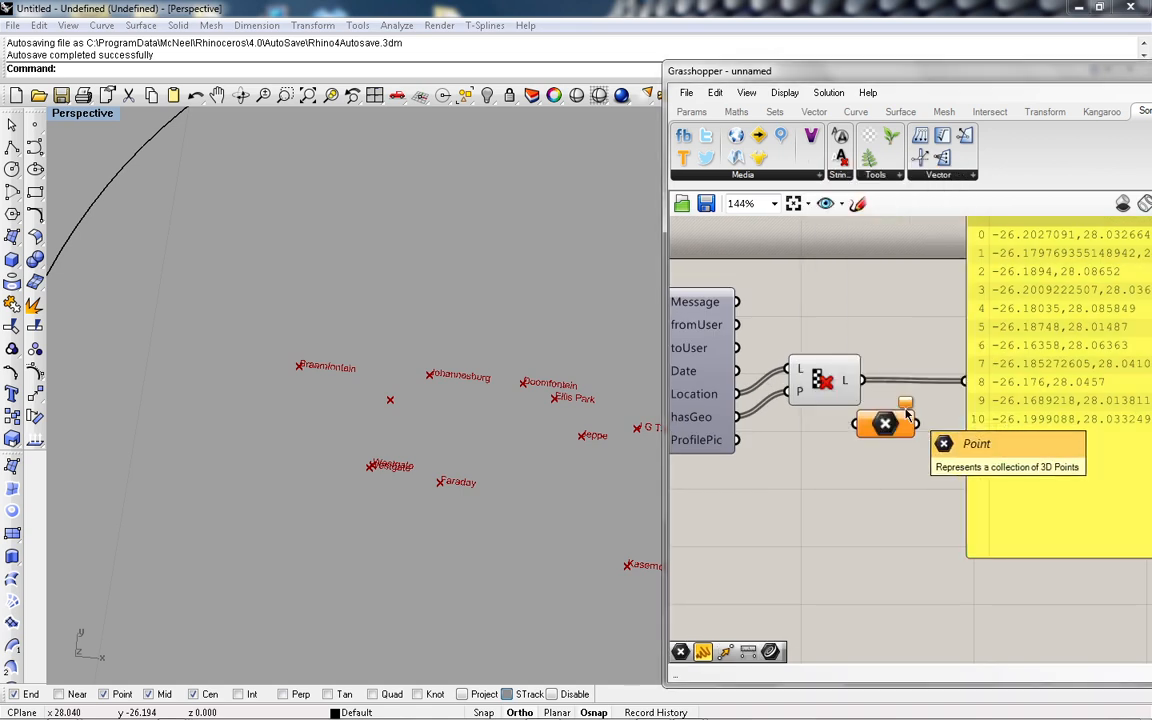
left_click_drag(862, 381, 907, 420)
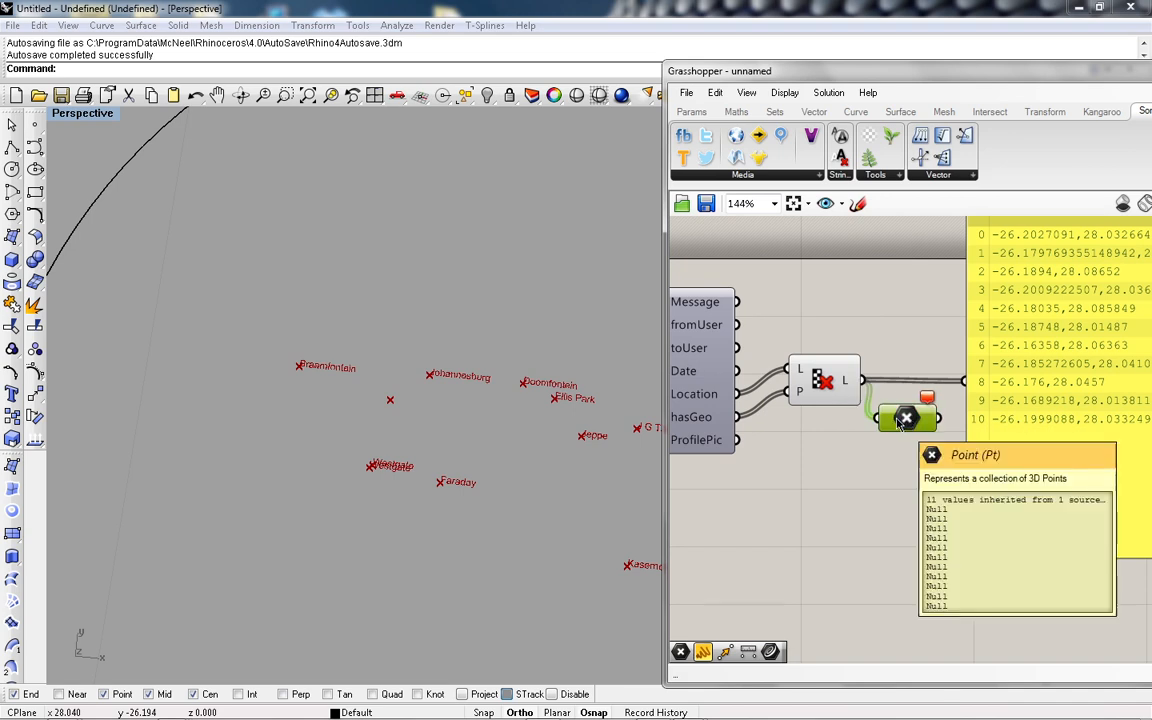
key("Delete")
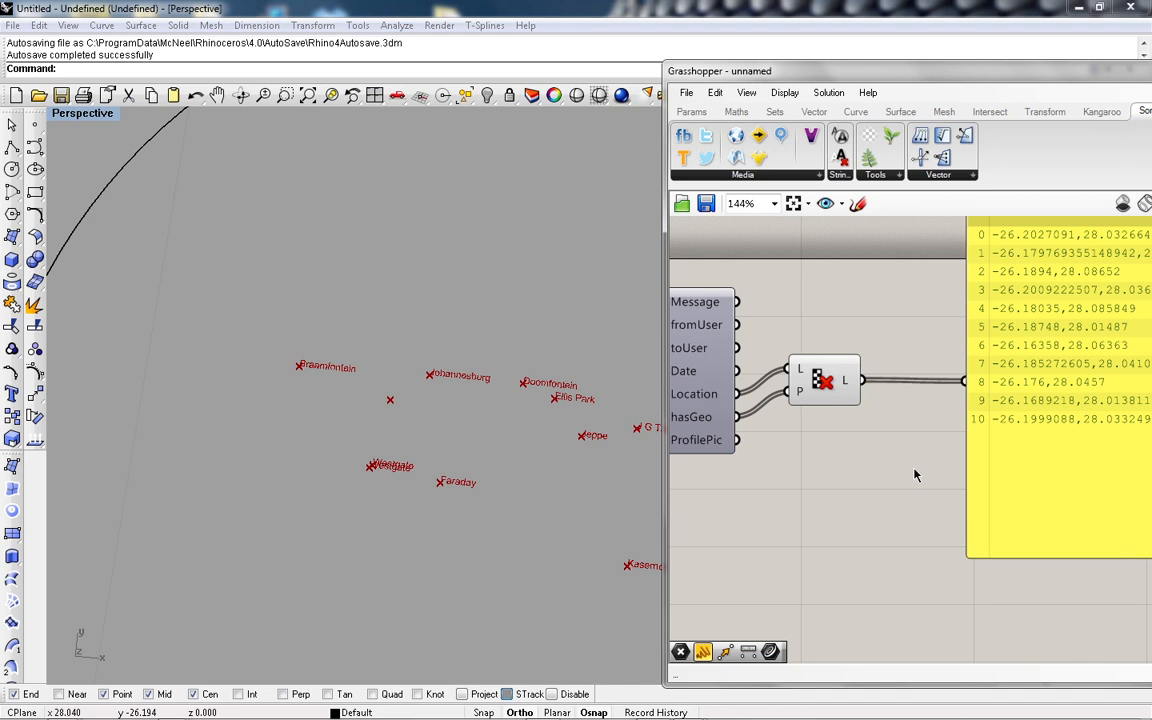
scroll(914, 475, "down", 2)
scroll(907, 425, "up", 3)
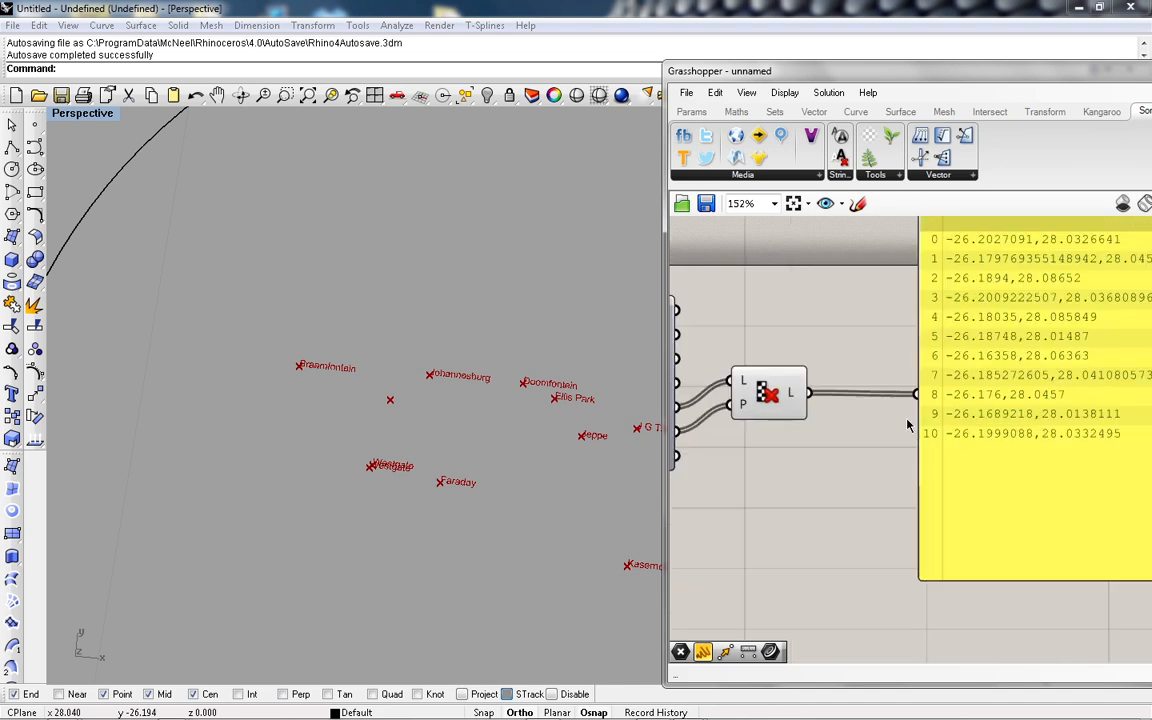
Step: Duplicate the Cull Pattern component above the original and wire the Twitter component's Message output into the copy's list input
scroll(907, 427, "up", 1)
left_click(993, 427)
left_click_drag(993, 428, 935, 434)
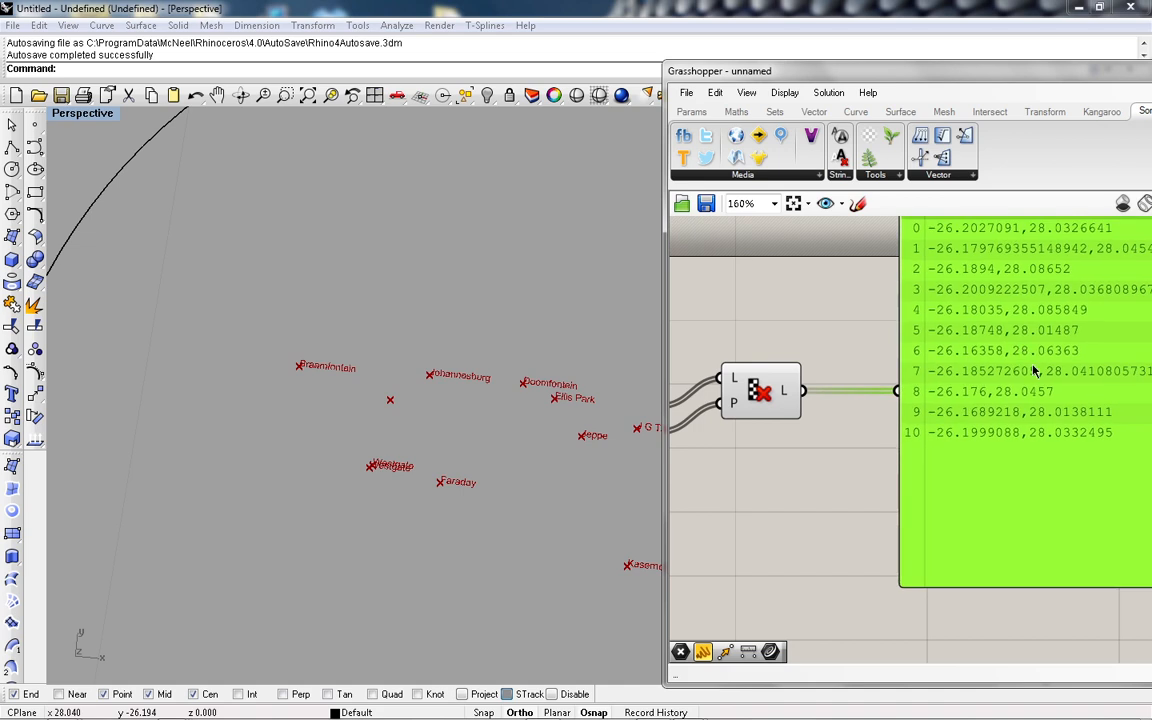
scroll(1035, 371, "down", 2)
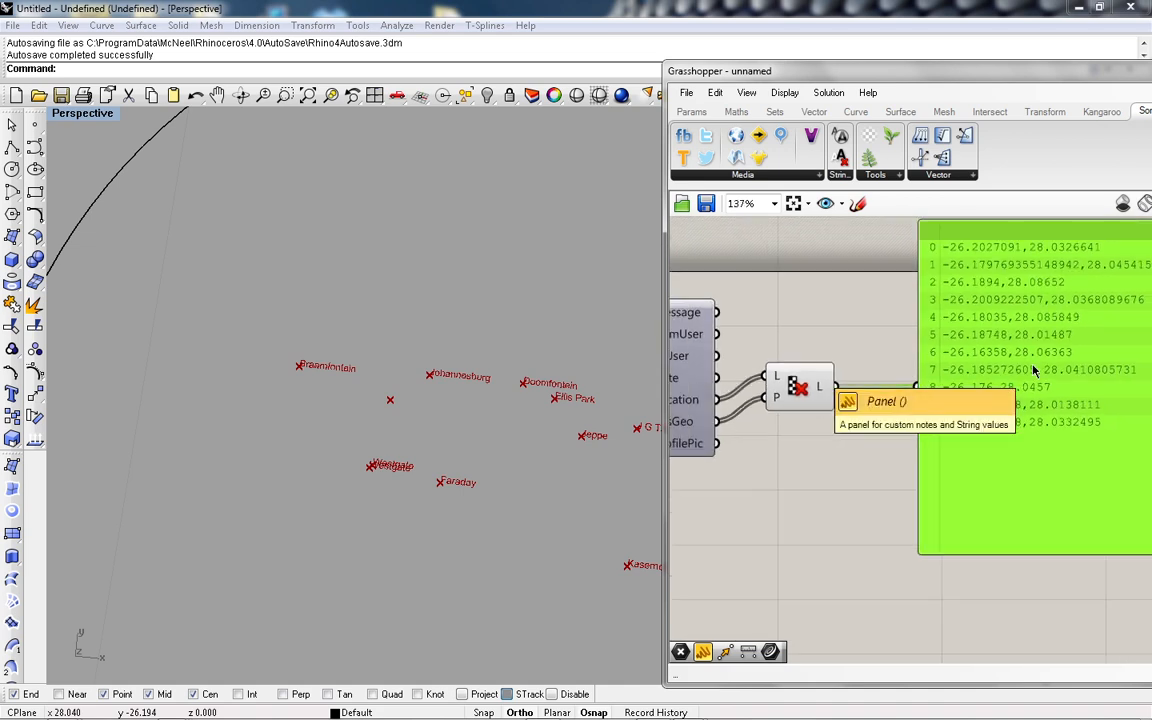
left_click(797, 387)
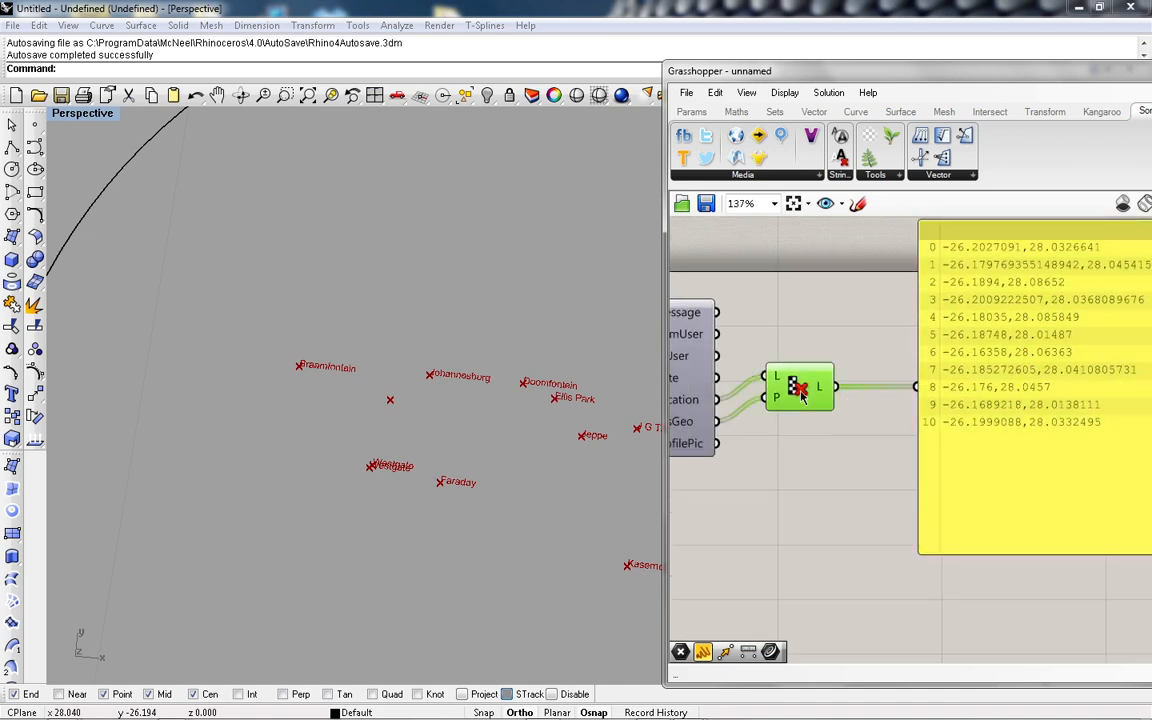
left_click_drag(797, 387, 812, 330)
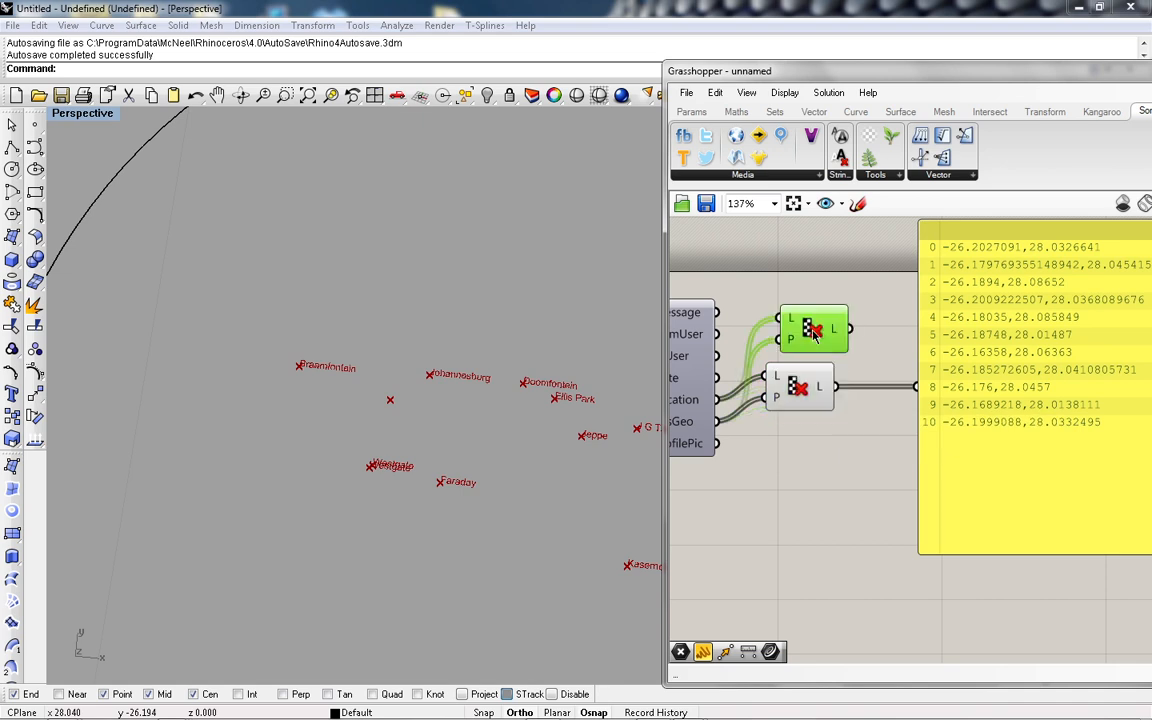
left_click(727, 316)
left_click_drag(717, 312, 779, 318)
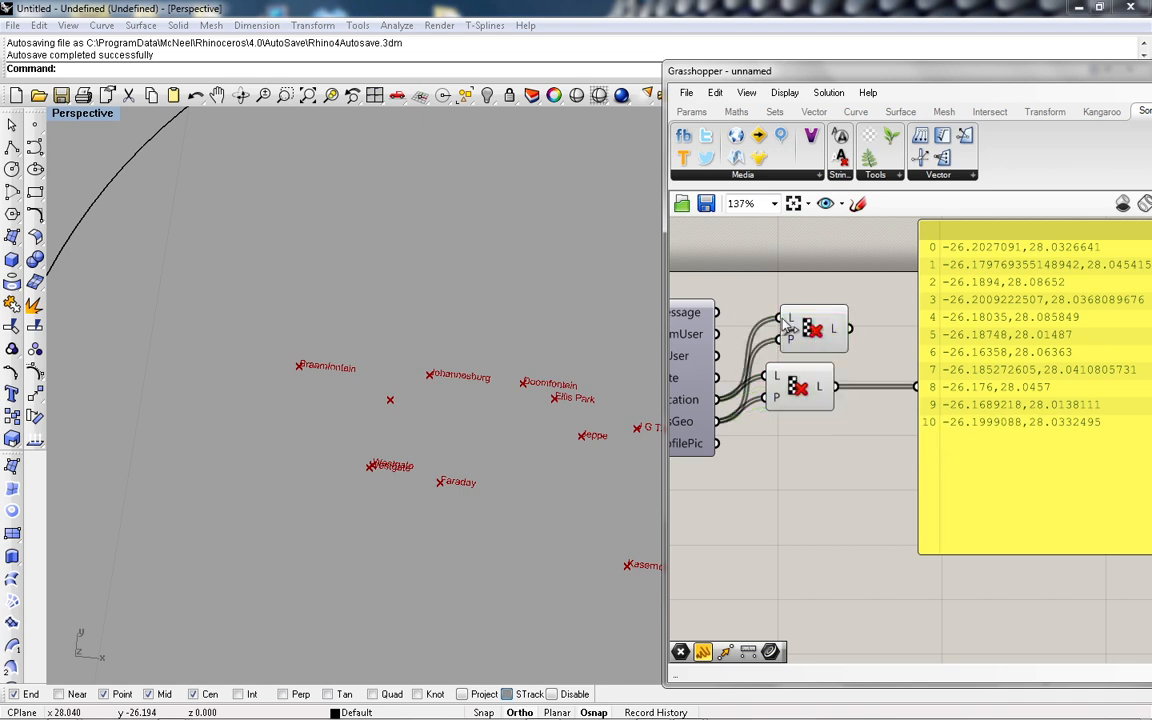
Step: Move the coordinates panel down, duplicate it, and feed the copy from the upper Cull Pattern to list the geolocated messages
left_click_drag(1098, 423, 1098, 553)
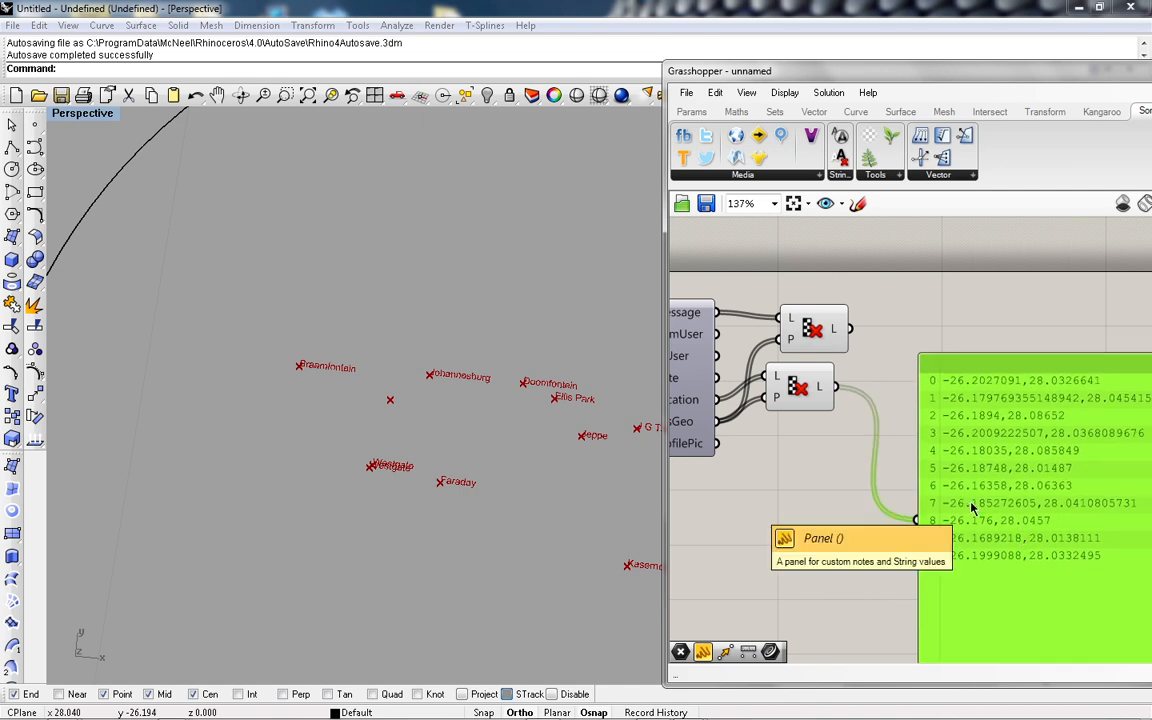
key("ctrl+c")
key("ctrl+v")
left_click_drag(1015, 397, 850, 328)
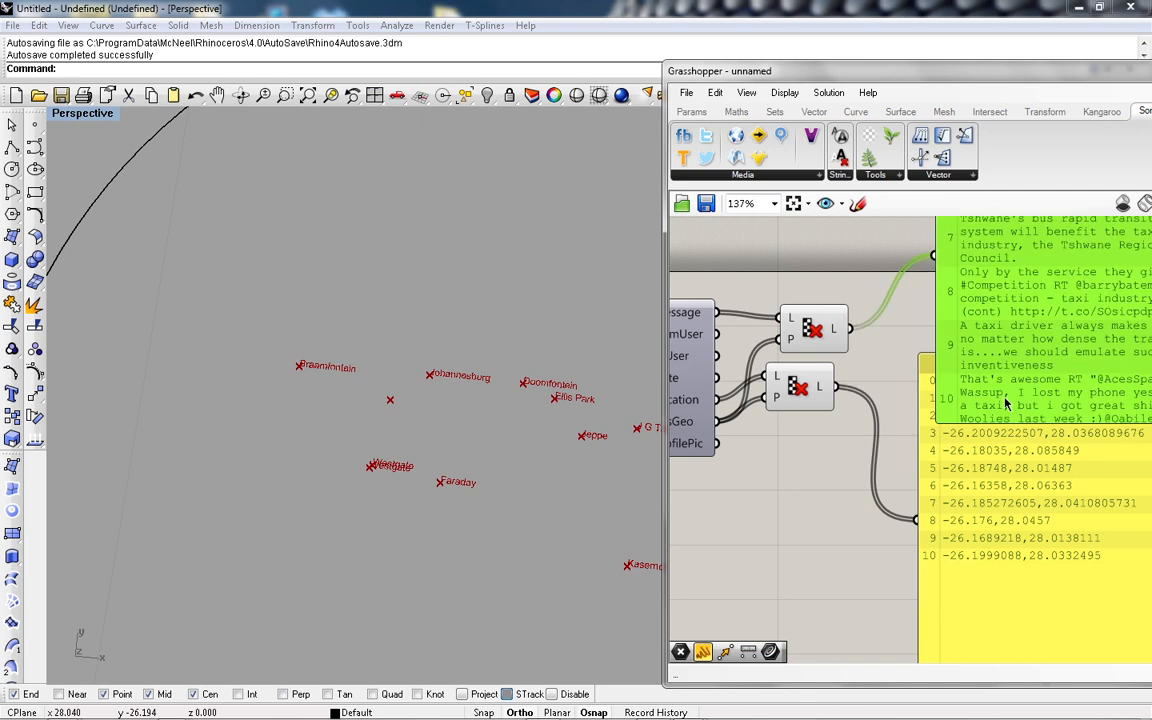
Step: Stack the coordinates panel directly beneath the messages panel and align both panels beside the Cull Pattern components
scroll(950, 396, "down", 1)
scroll(949, 391, "down", 2)
left_click_drag(981, 447, 1008, 521)
scroll(960, 418, "up", 2)
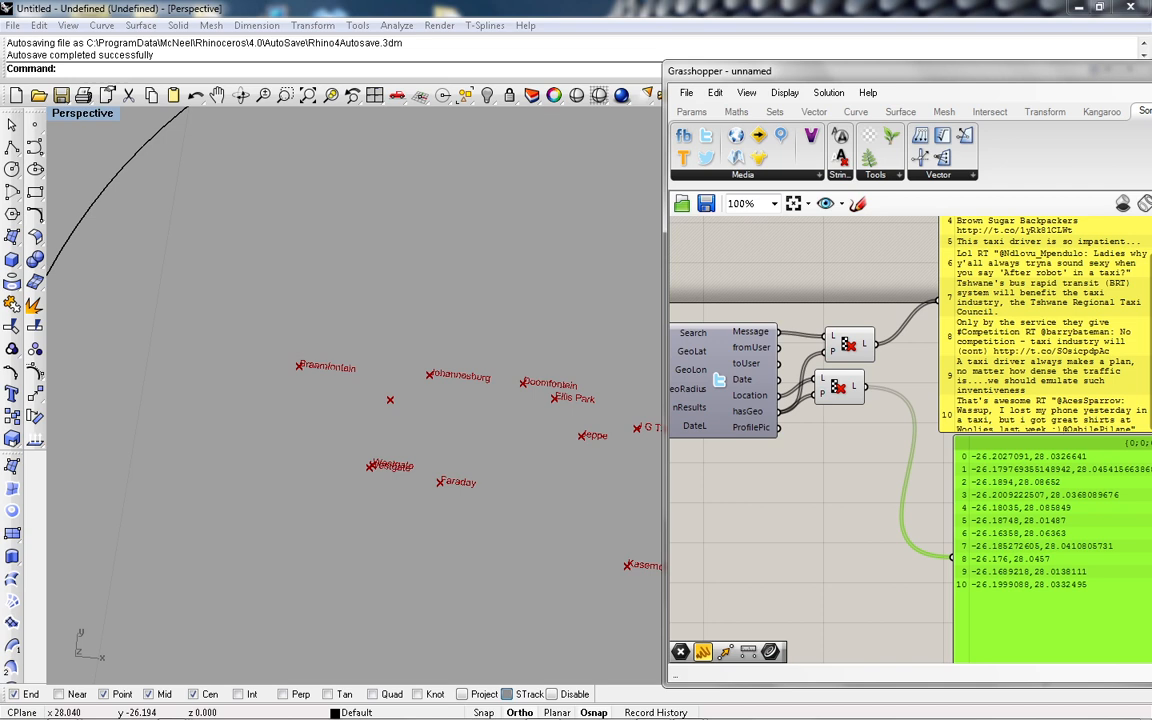
left_click(719, 531)
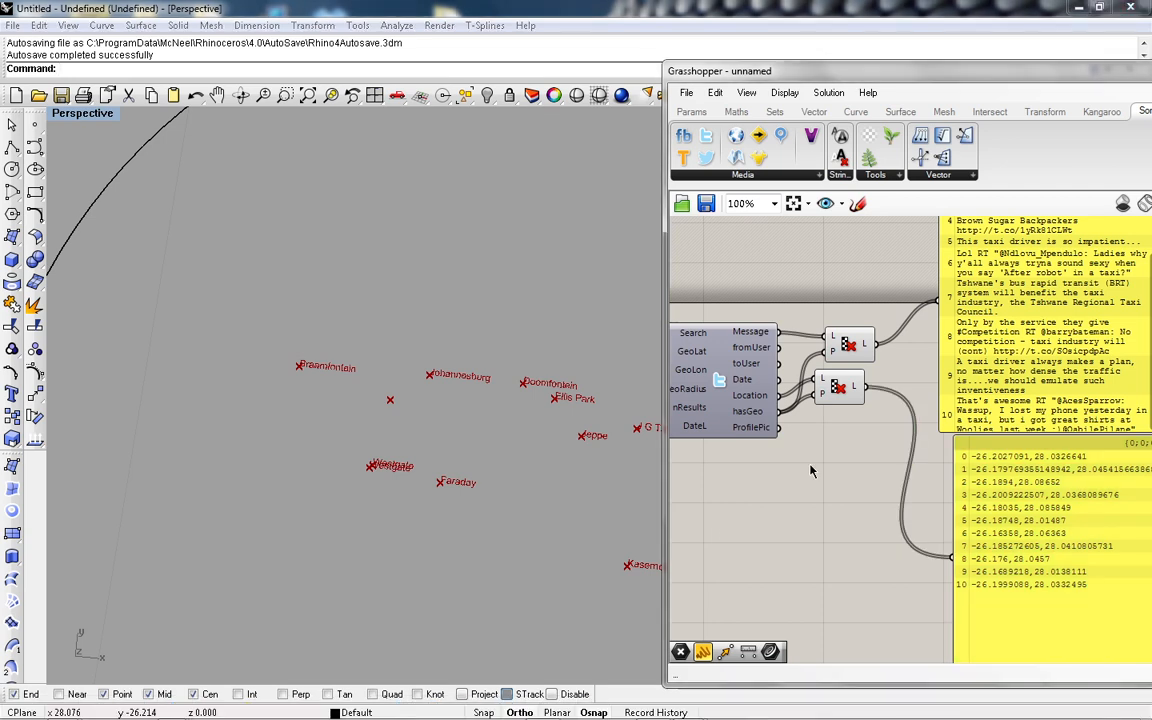
scroll(810, 470, "down", 3)
scroll(1003, 478, "up", 2)
left_click(944, 350)
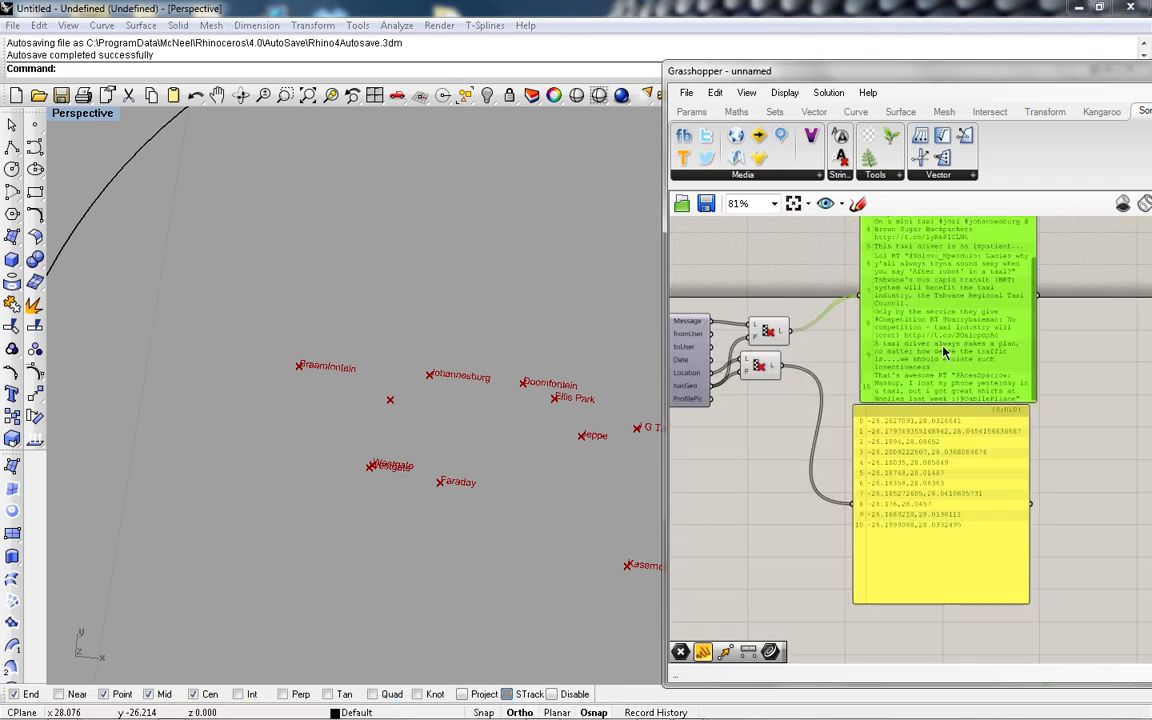
left_click_drag(943, 346, 921, 427)
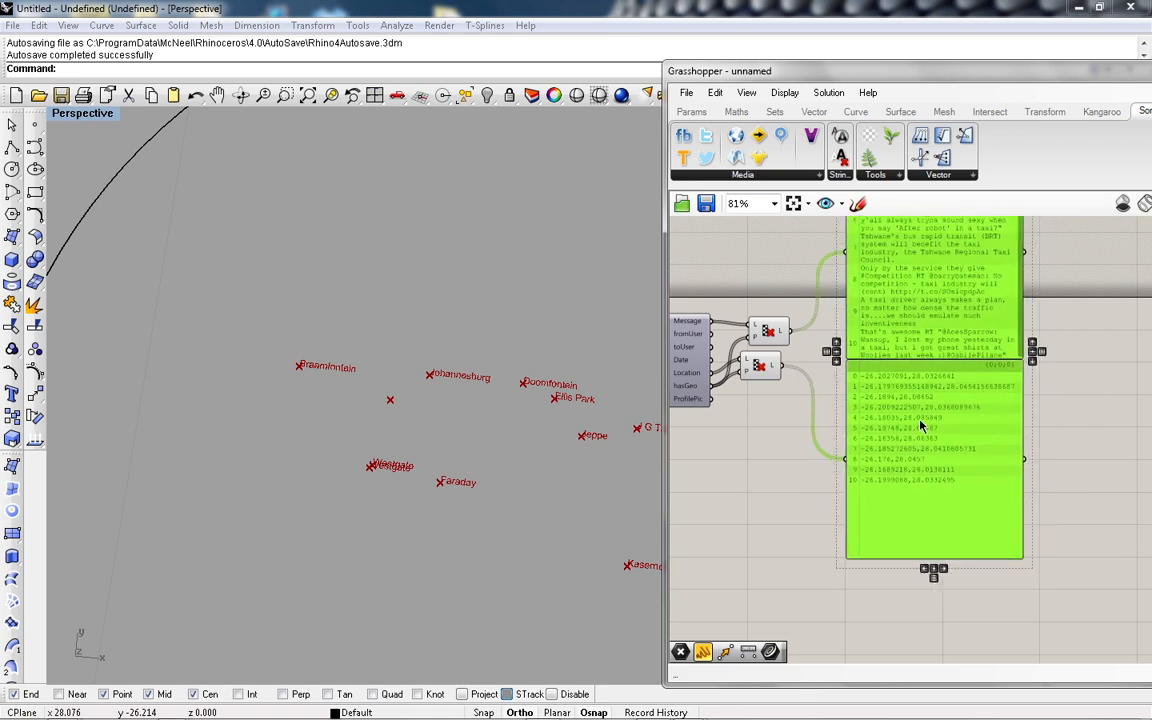
left_click(1050, 450)
Step: Add a String Split component beside the coordinates panel and wire the panel into its string input
scroll(1087, 474, "up", 2)
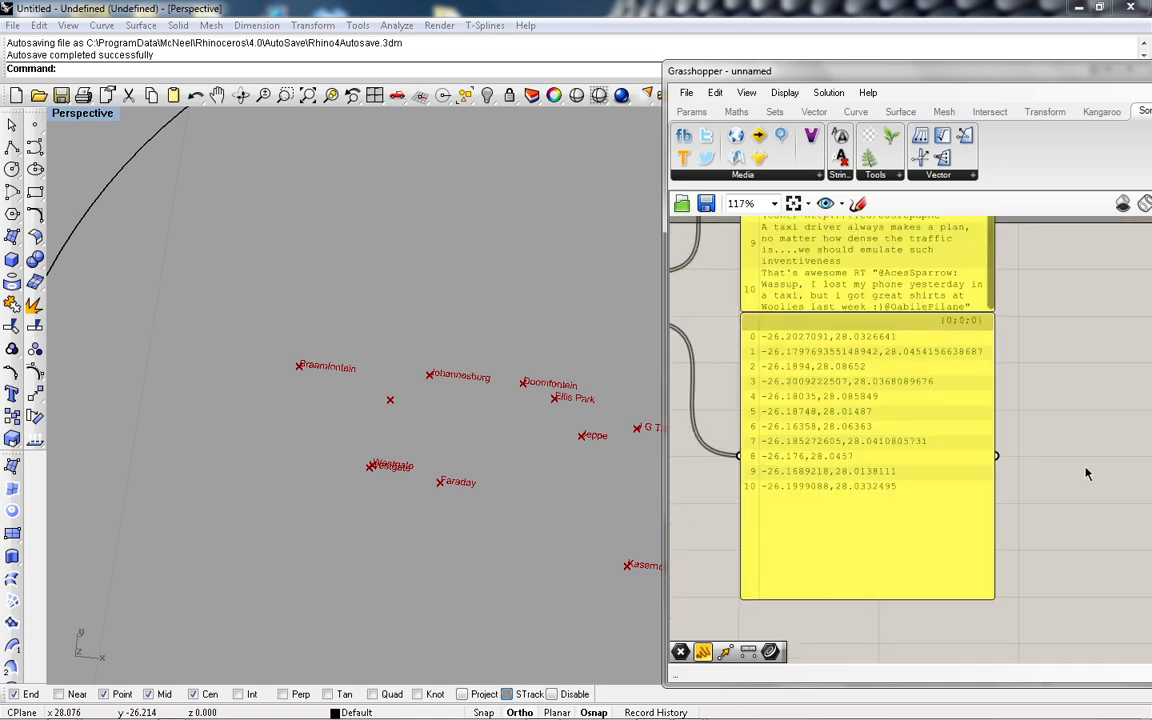
scroll(1062, 469, "up", 1)
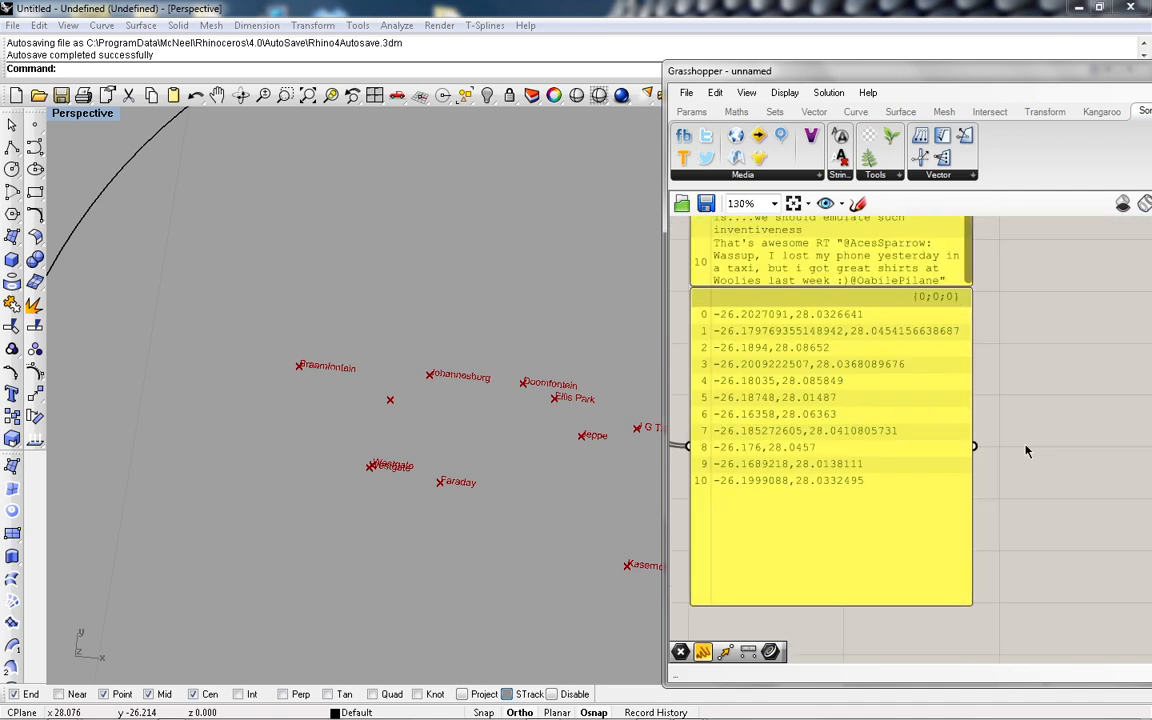
double_click(1025, 451)
type("pls")
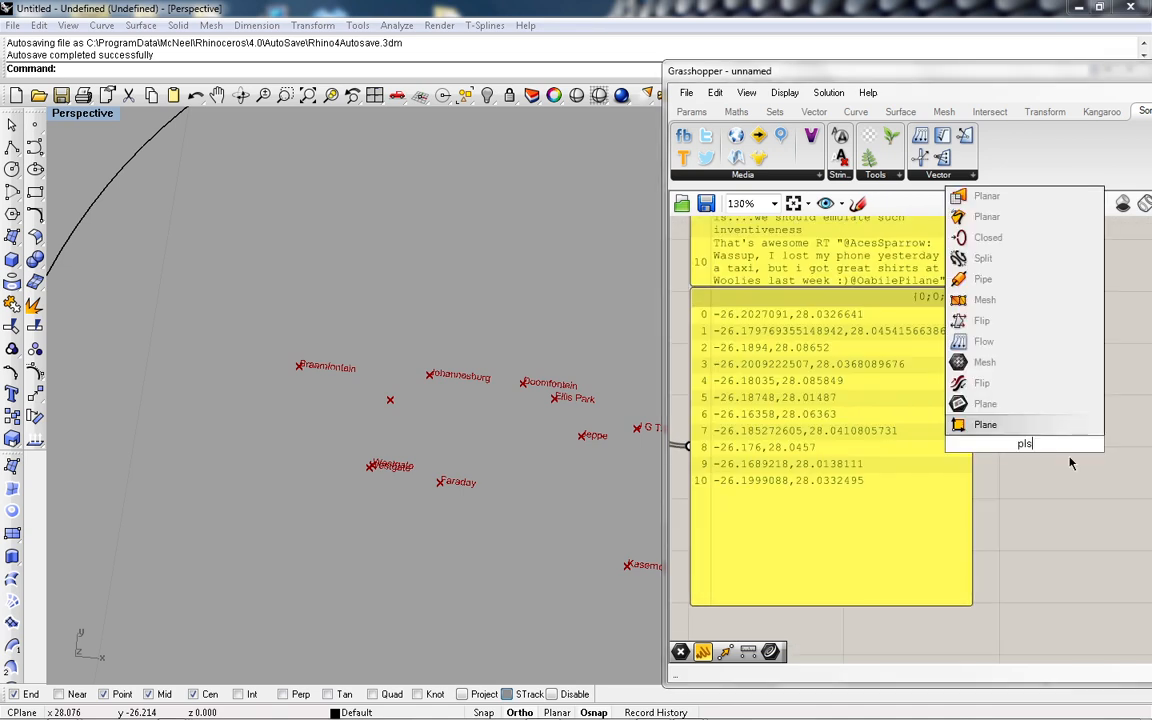
key("BackSpace")
key("BackSpace")
key("BackSpace")
type("spl")
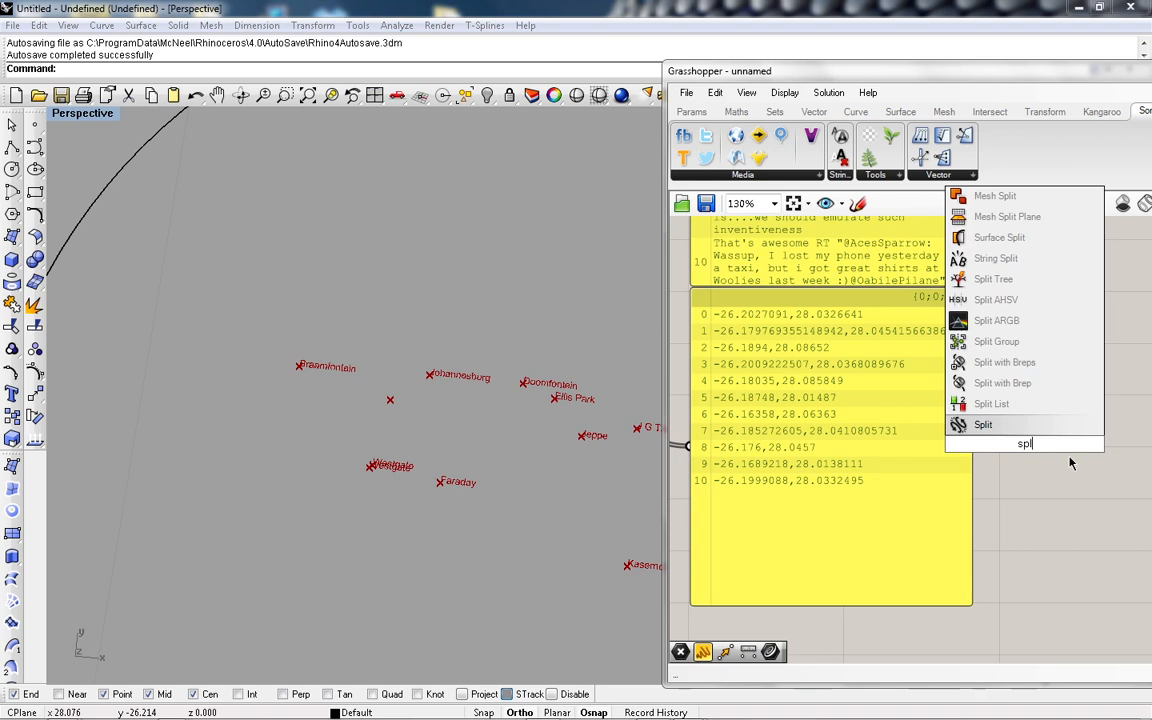
type("it")
left_click(1010, 385)
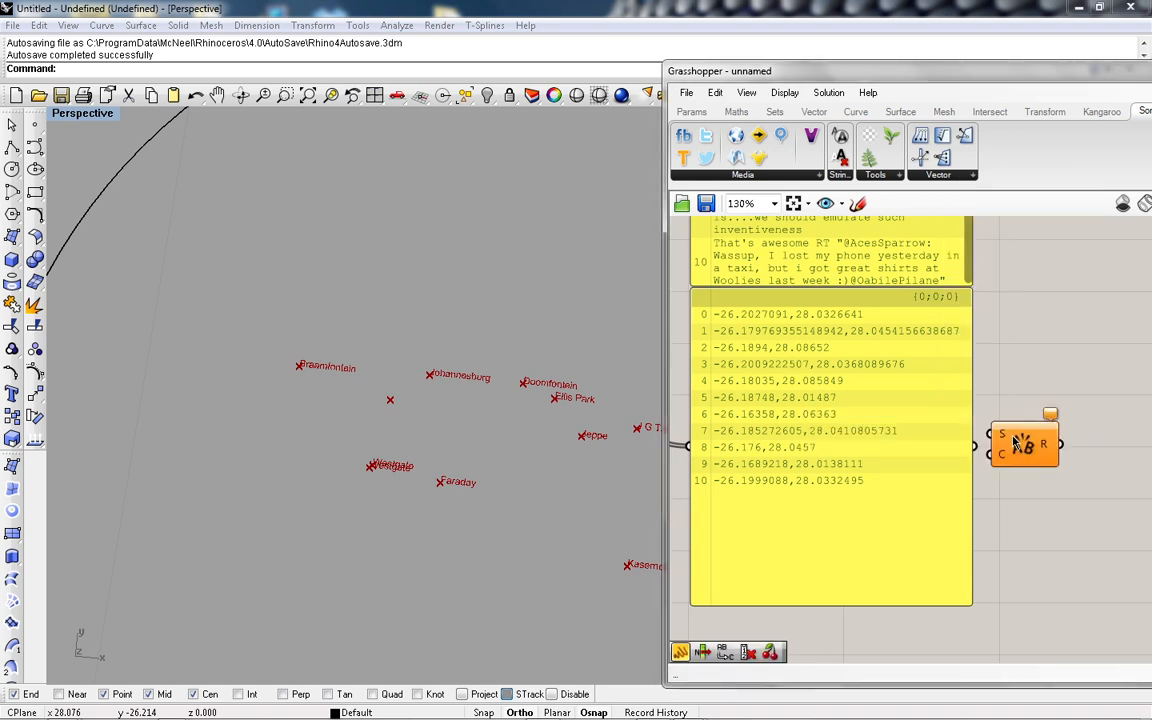
Step: Set the String Split component's separator input to a comma and align the component with the coordinates panel's output
right_click(995, 453)
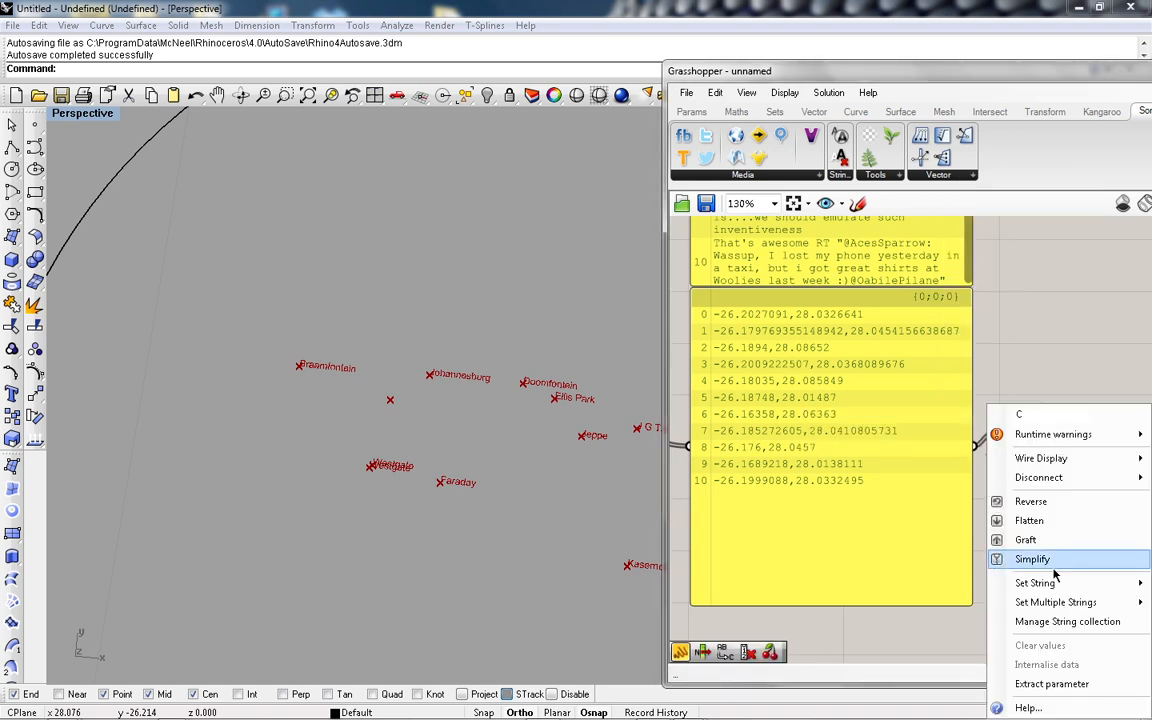
mouse_move(1040, 583)
left_click(953, 584)
type(",")
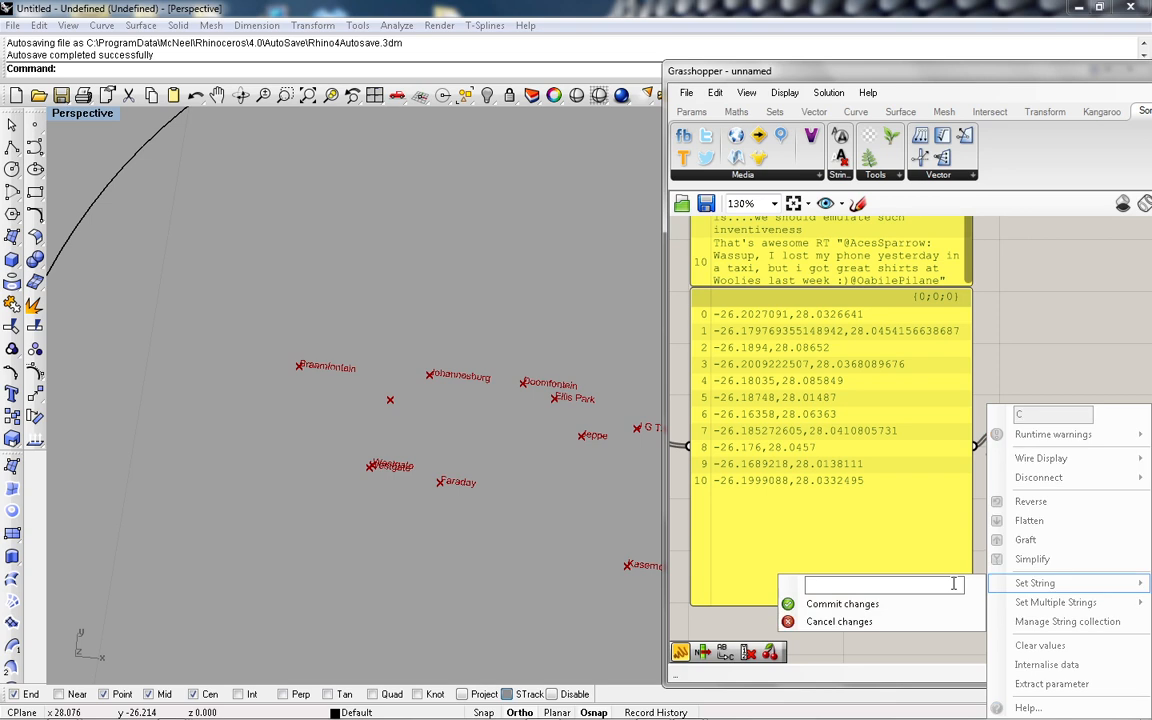
left_click(951, 605)
scroll(1059, 443, "down", 2)
scroll(1058, 443, "up", 2)
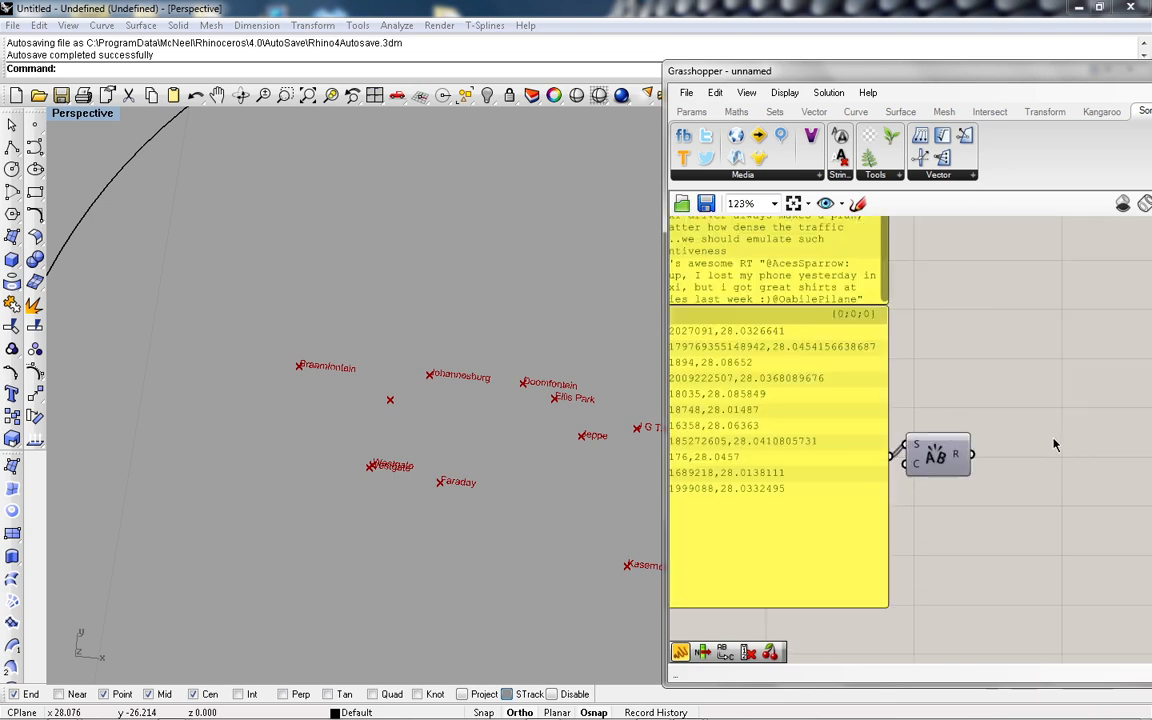
left_click_drag(957, 465, 961, 477)
Step: Add a List Item component and wire the String Split result into its list input
double_click(1040, 432)
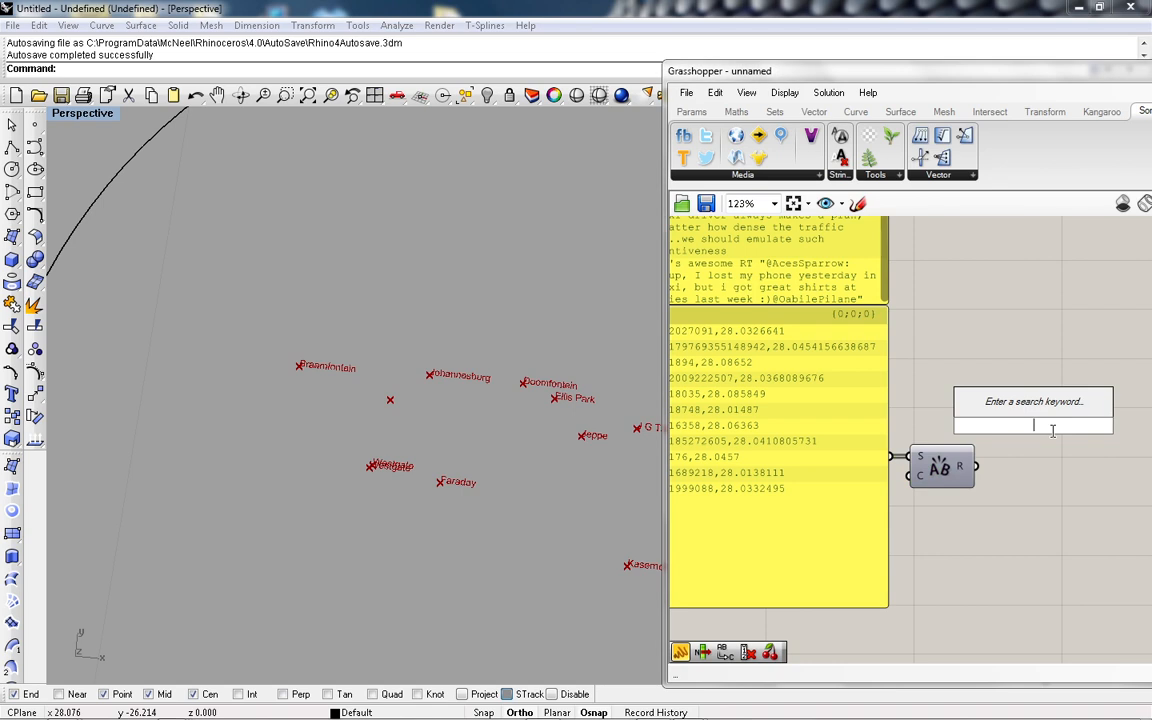
type("list")
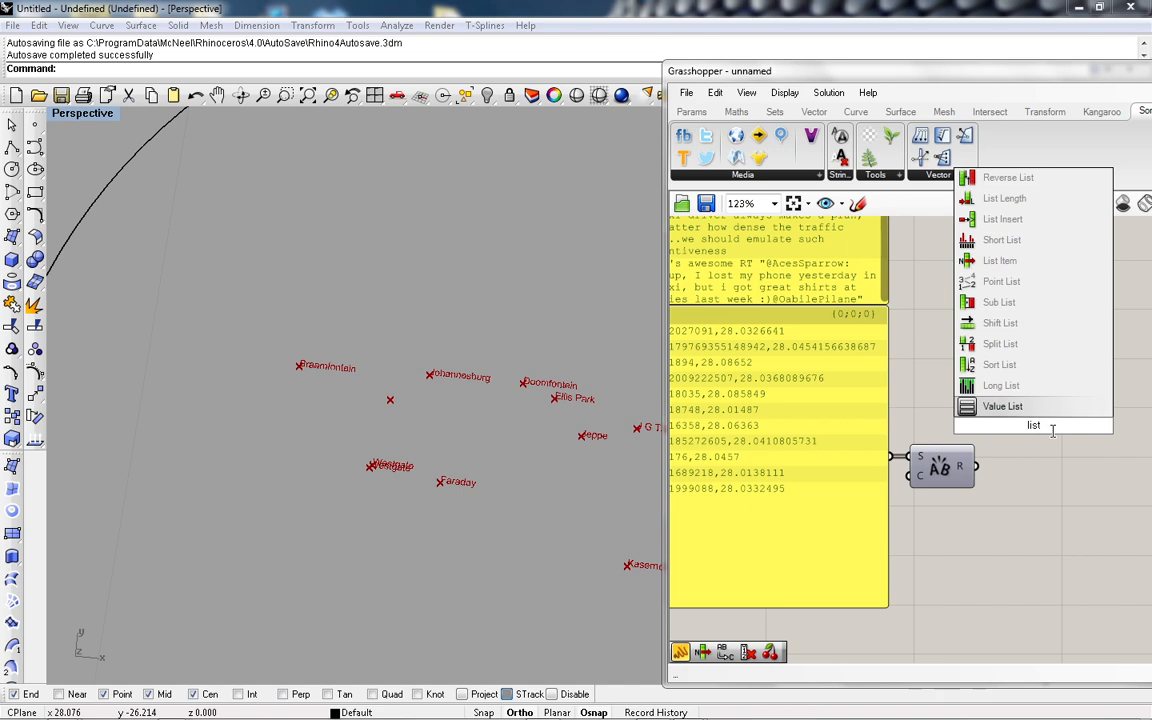
left_click(995, 260)
left_click_drag(1001, 405, 974, 468)
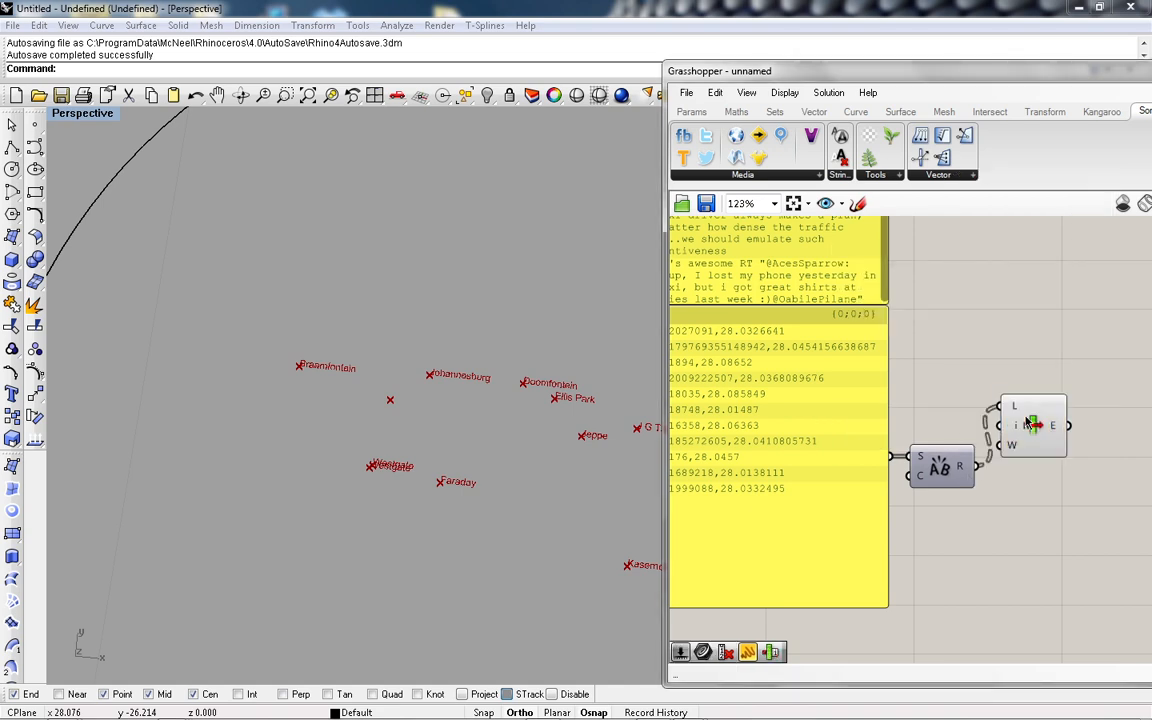
Step: Duplicate the List Item component below the original and set the copy's index to 1
left_click(1045, 402)
left_click_drag(1041, 433, 1040, 480)
right_click(1037, 483)
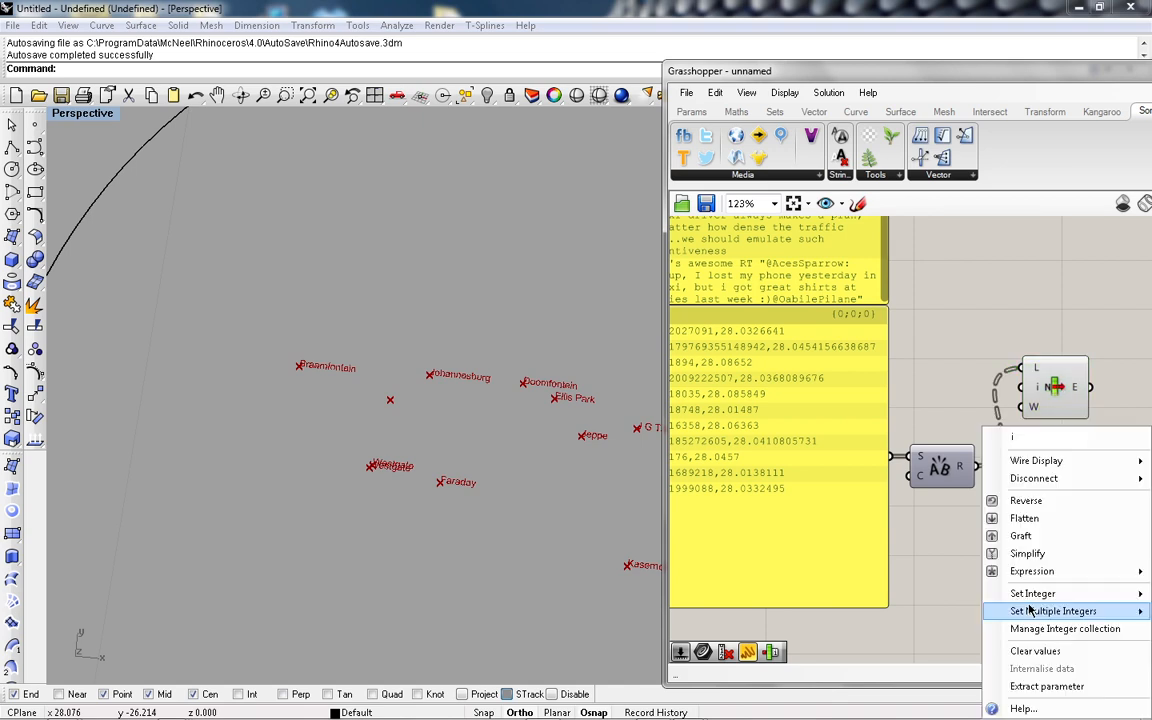
mouse_move(1010, 594)
left_click(950, 598)
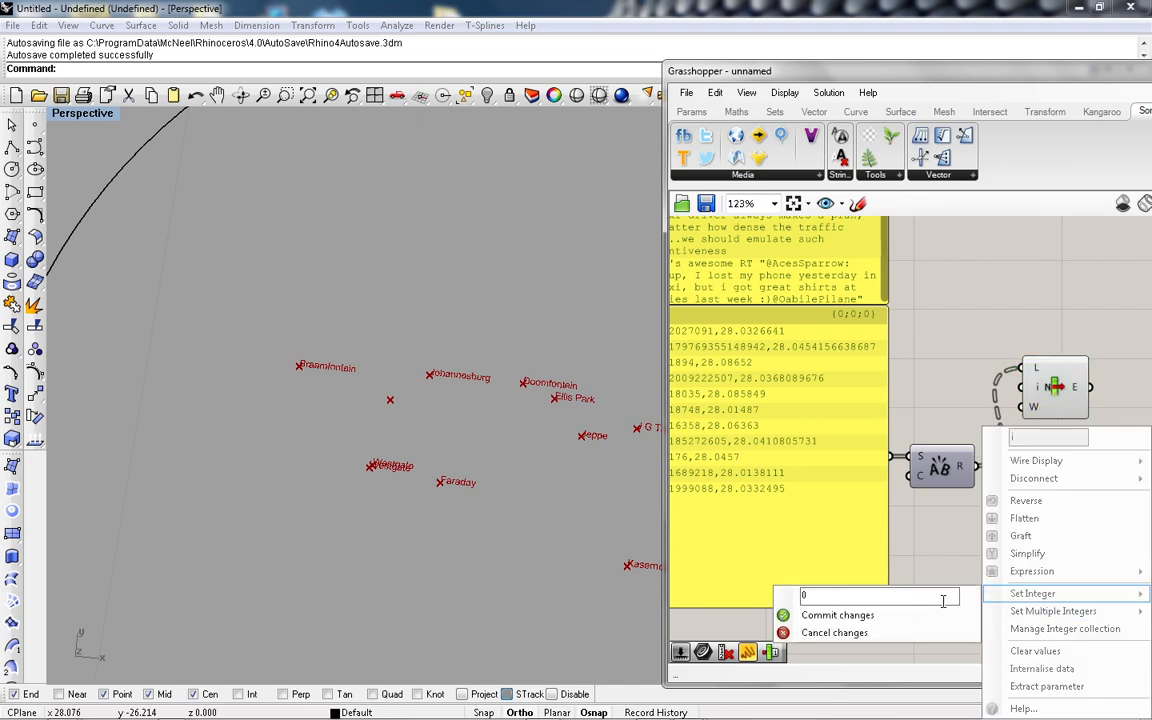
type("1")
key("BackSpace")
key("BackSpace")
type("1")
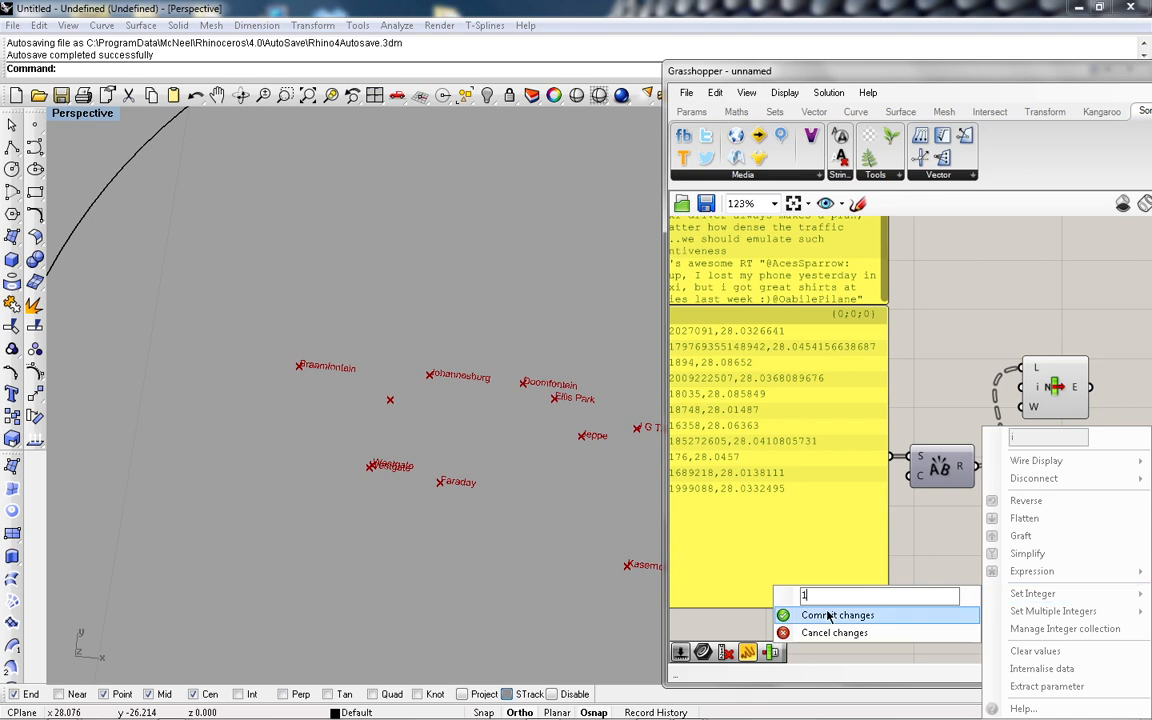
left_click(828, 616)
Step: Add a point-from-XYZ-coordinates component beyond the two List Item components
scroll(942, 308, "down", 2)
scroll(942, 308, "up", 1)
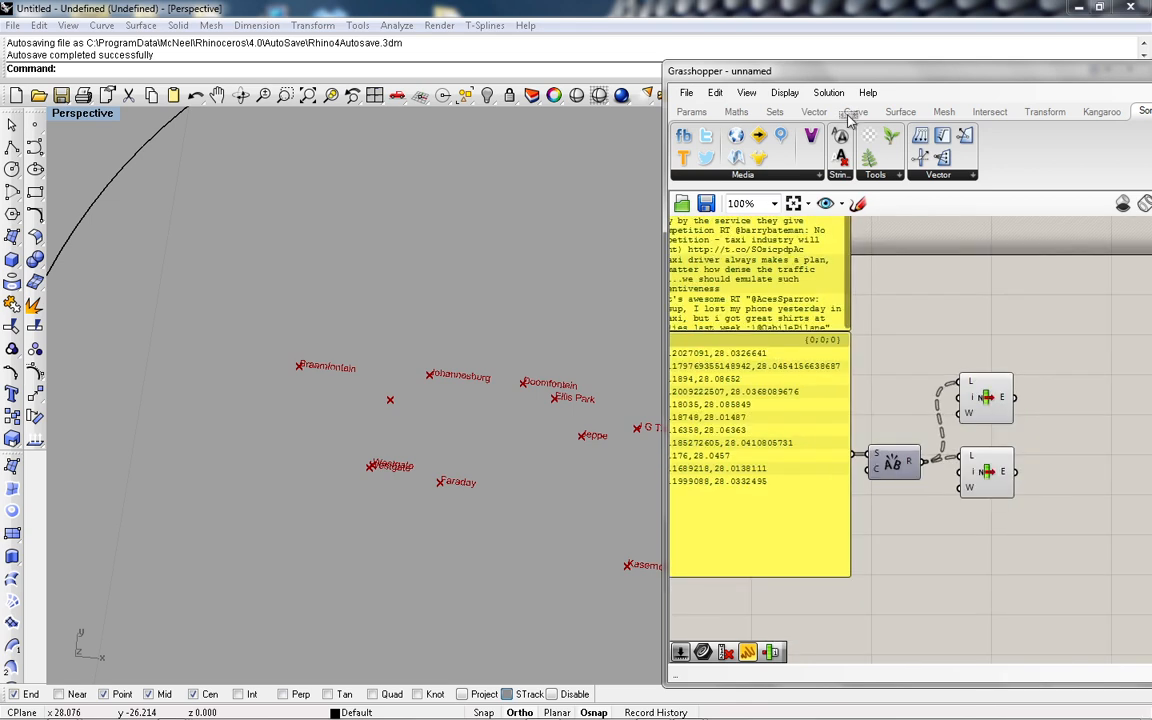
left_click(814, 111)
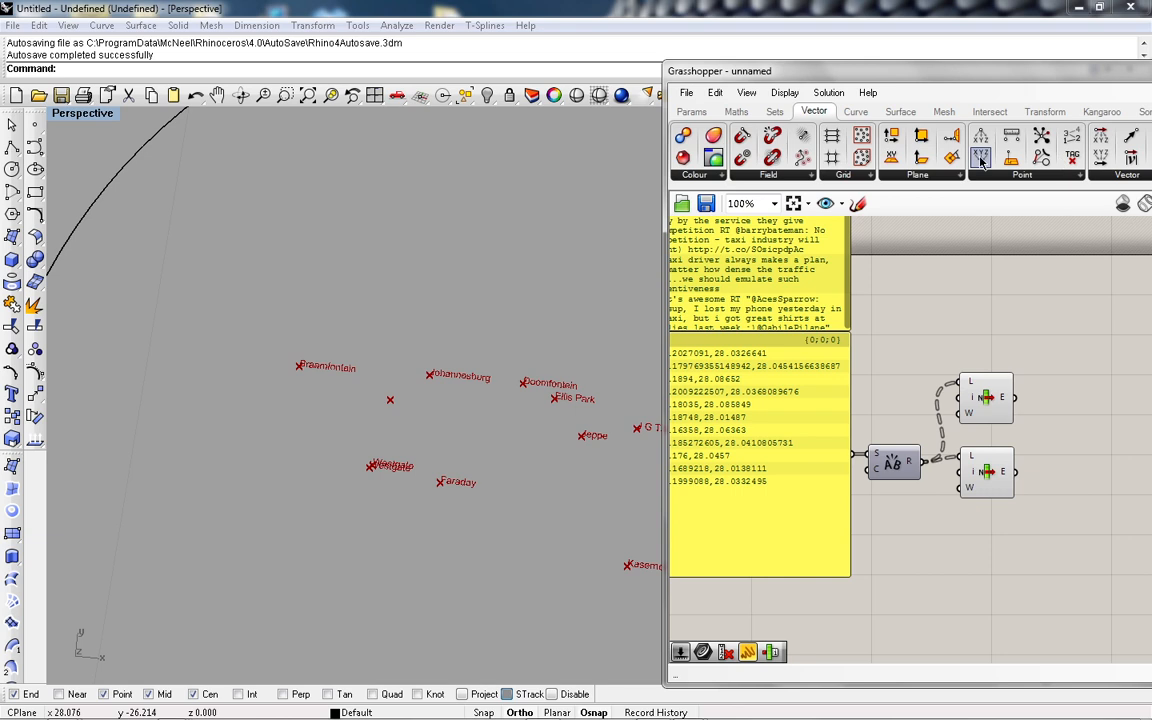
left_click_drag(981, 162, 1085, 420)
scroll(1103, 450, "up", 3)
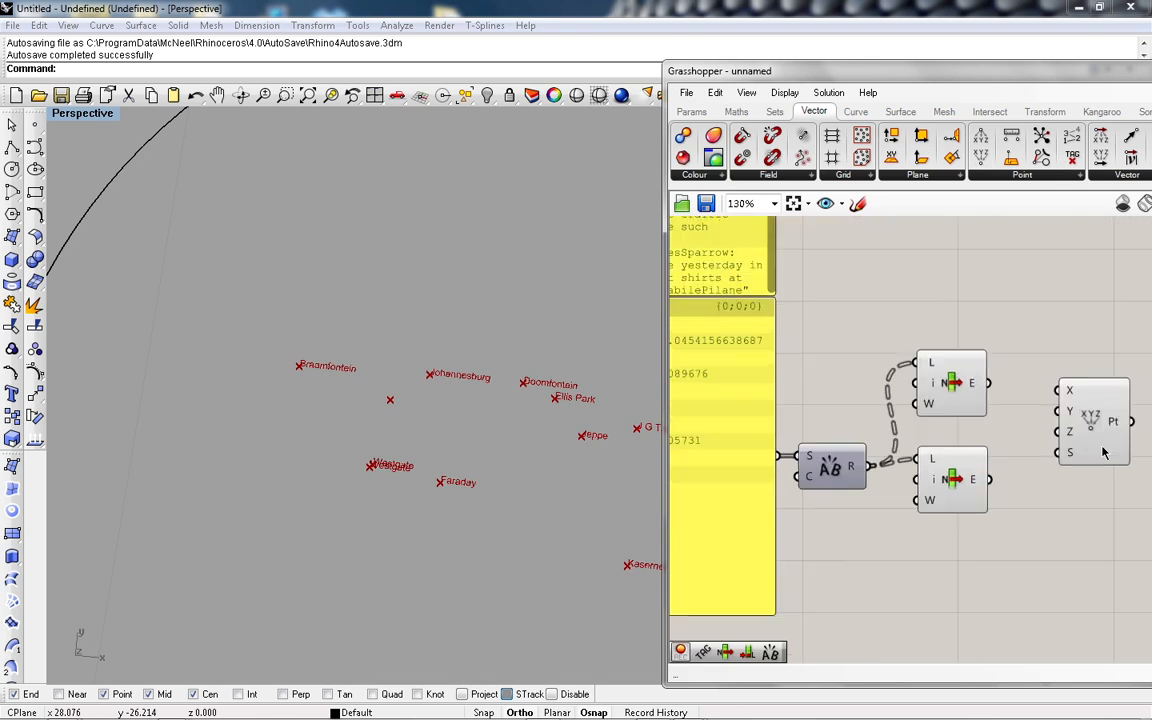
Step: Space the List Items apart, then wire the lower one into the point's X input and the upper one into Y
left_click_drag(930, 500, 930, 531)
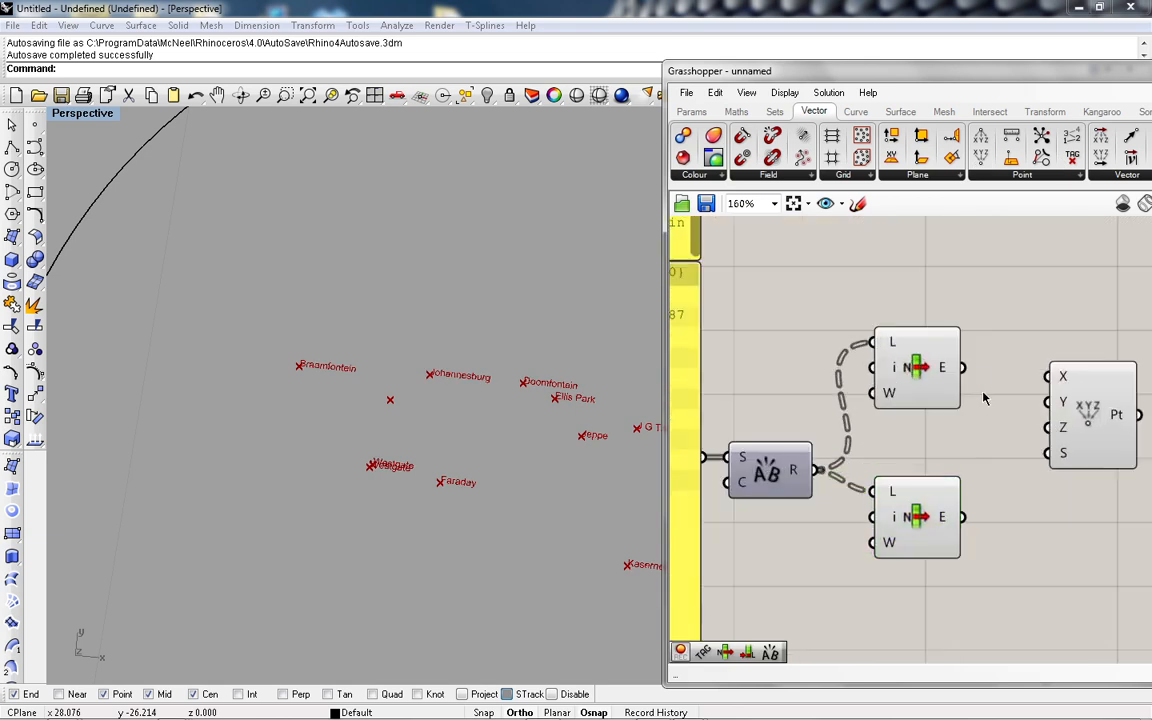
left_click_drag(964, 368, 966, 517)
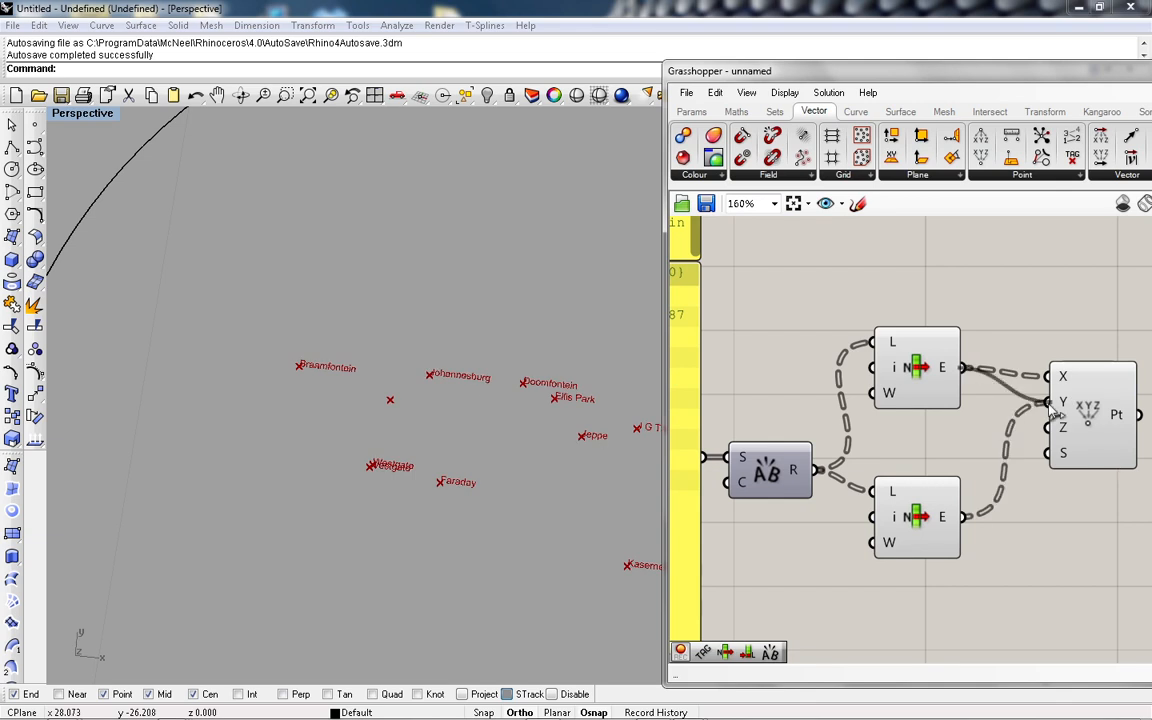
left_click_drag(964, 368, 966, 517)
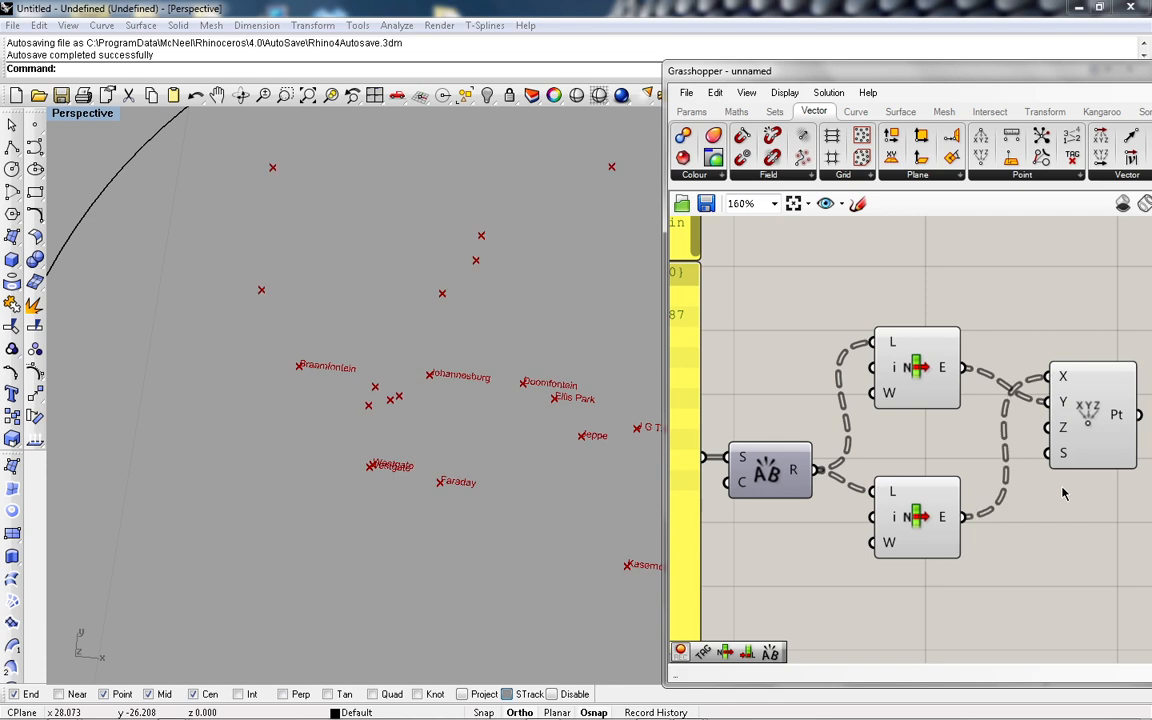
Step: Highlight the point component and examine where the tweet locations fall relative to the labelled places in the Perspective view
left_click(1095, 415)
scroll(596, 393, "down", 5)
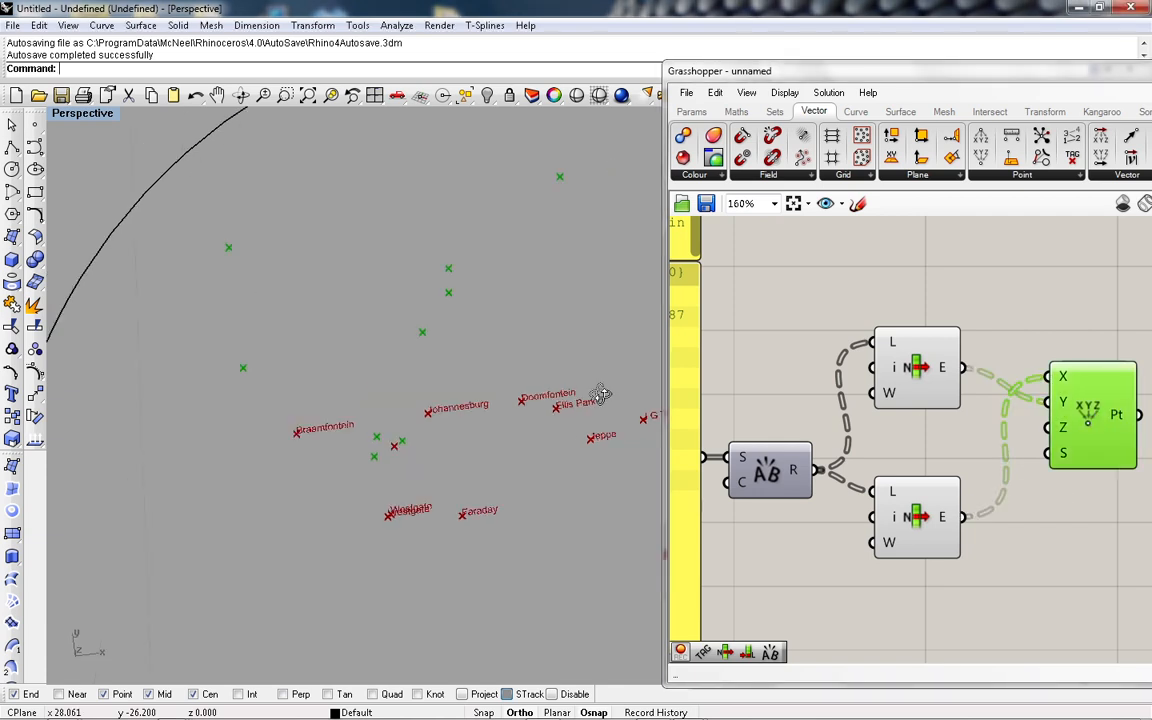
scroll(450, 393, "up", 4)
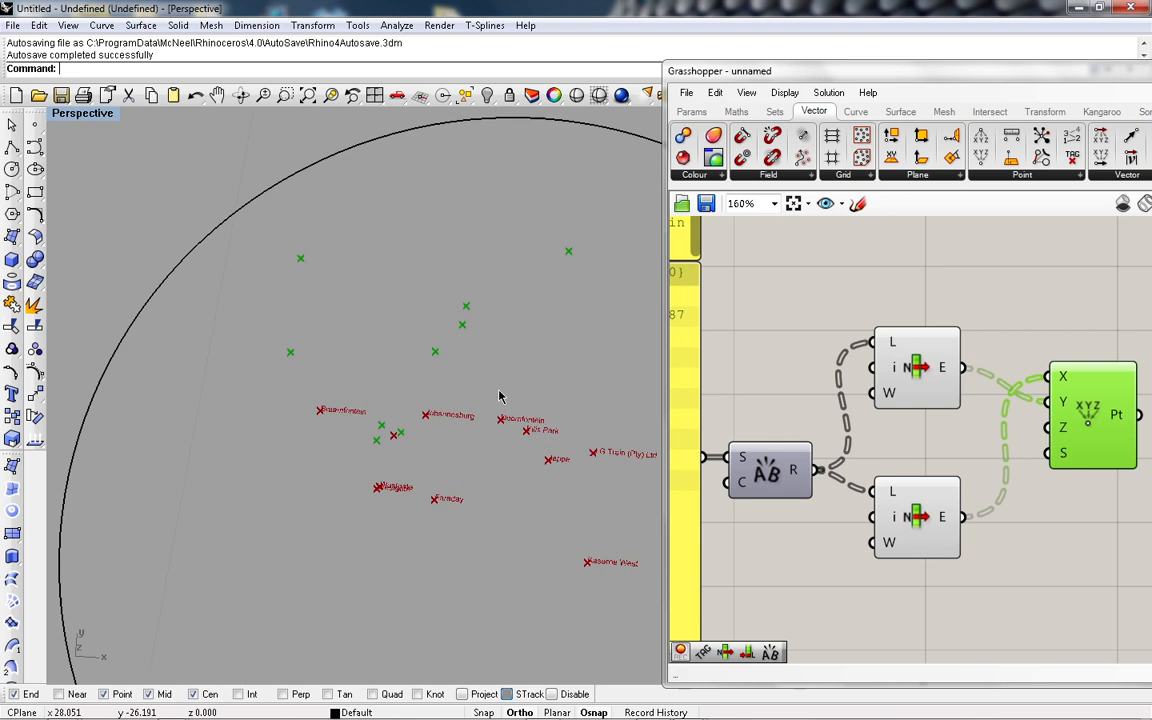
scroll(461, 399, "down", 1)
scroll(450, 403, "up", 1)
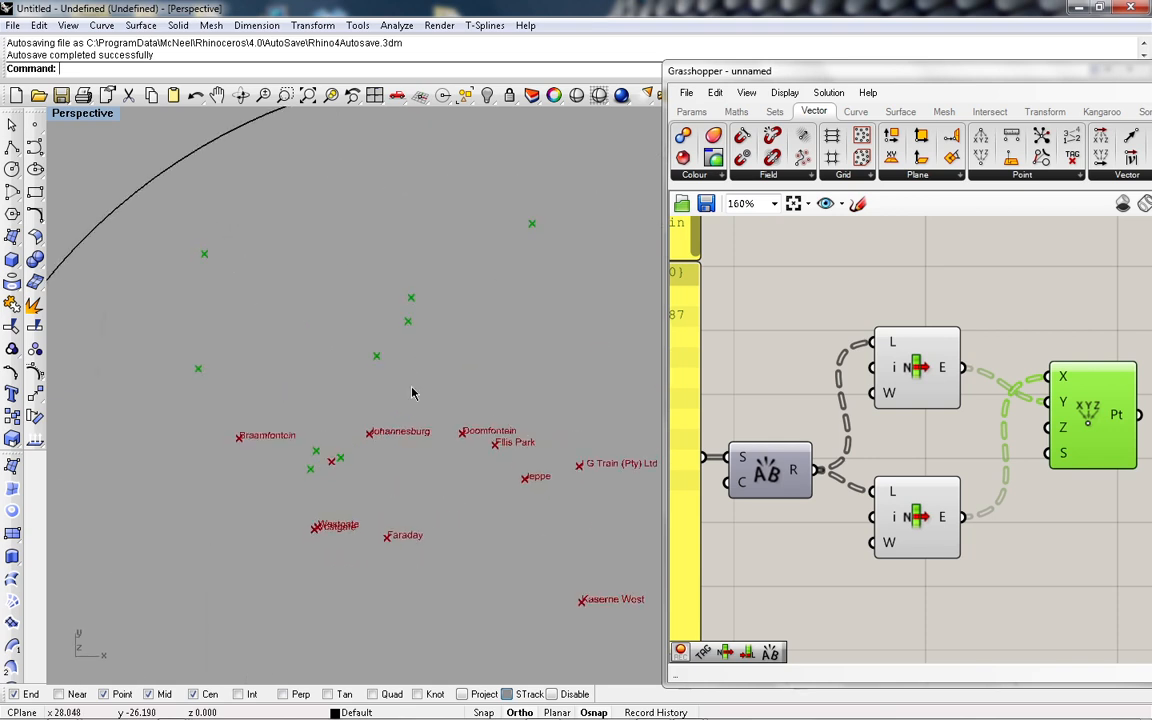
scroll(442, 403, "down", 3)
scroll(465, 411, "up", 1)
scroll(368, 452, "up", 5)
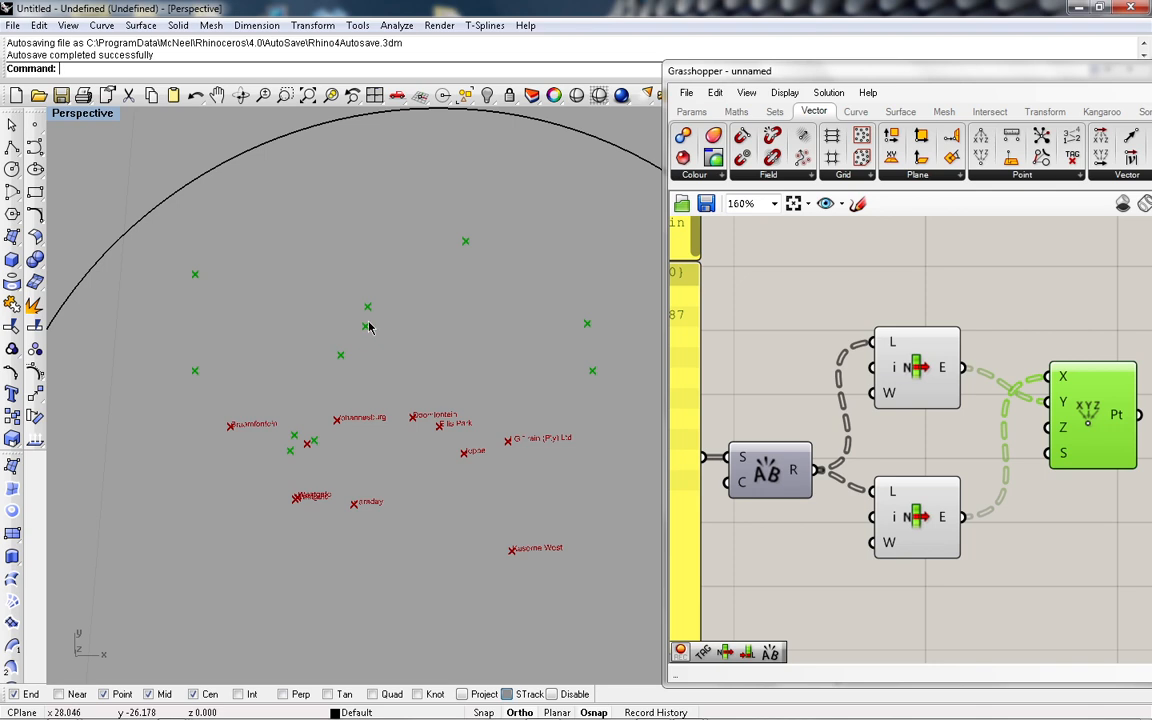
Step: Highlight the tweet point component again and examine its points around the central Johannesburg labels in the Perspective view
left_click(1034, 600)
scroll(1034, 600, "down", 6)
scroll(1035, 530, "up", 5)
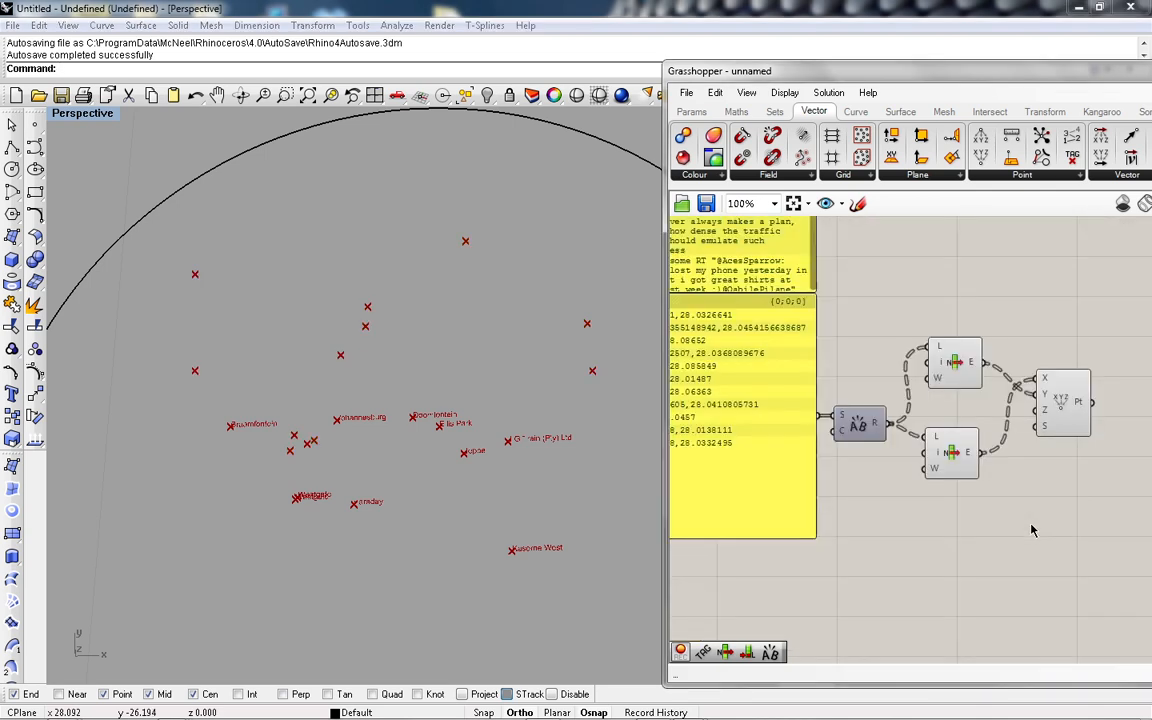
left_click(1068, 385)
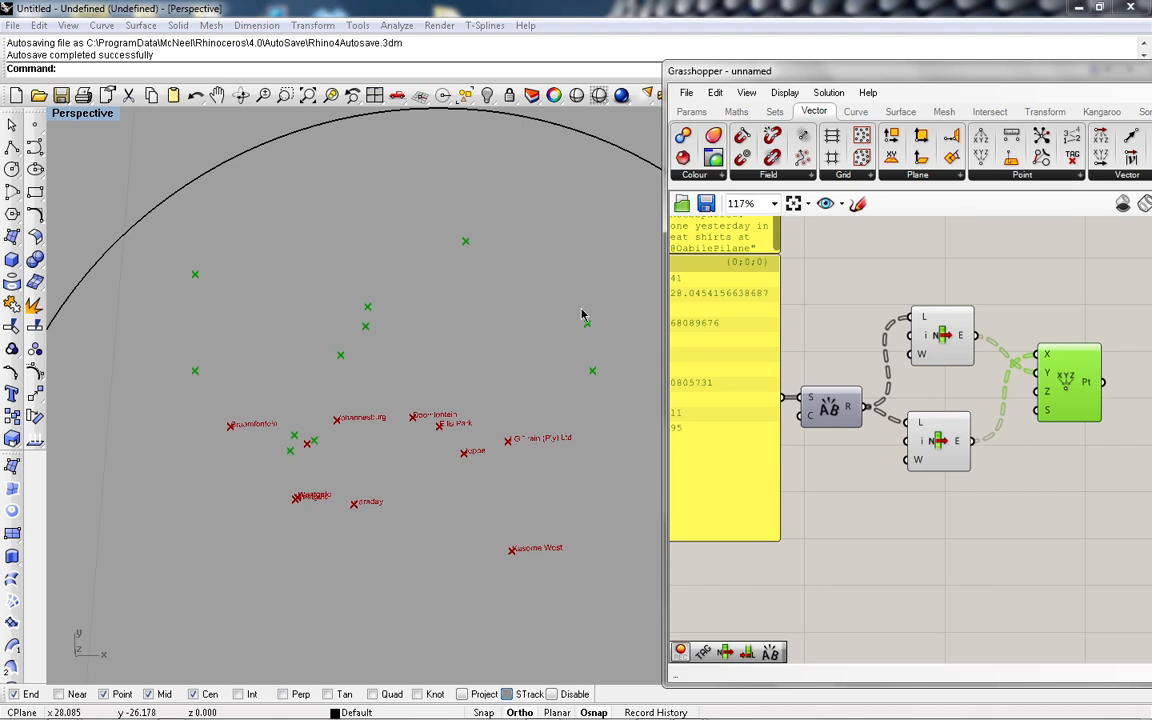
scroll(270, 435, "up", 5)
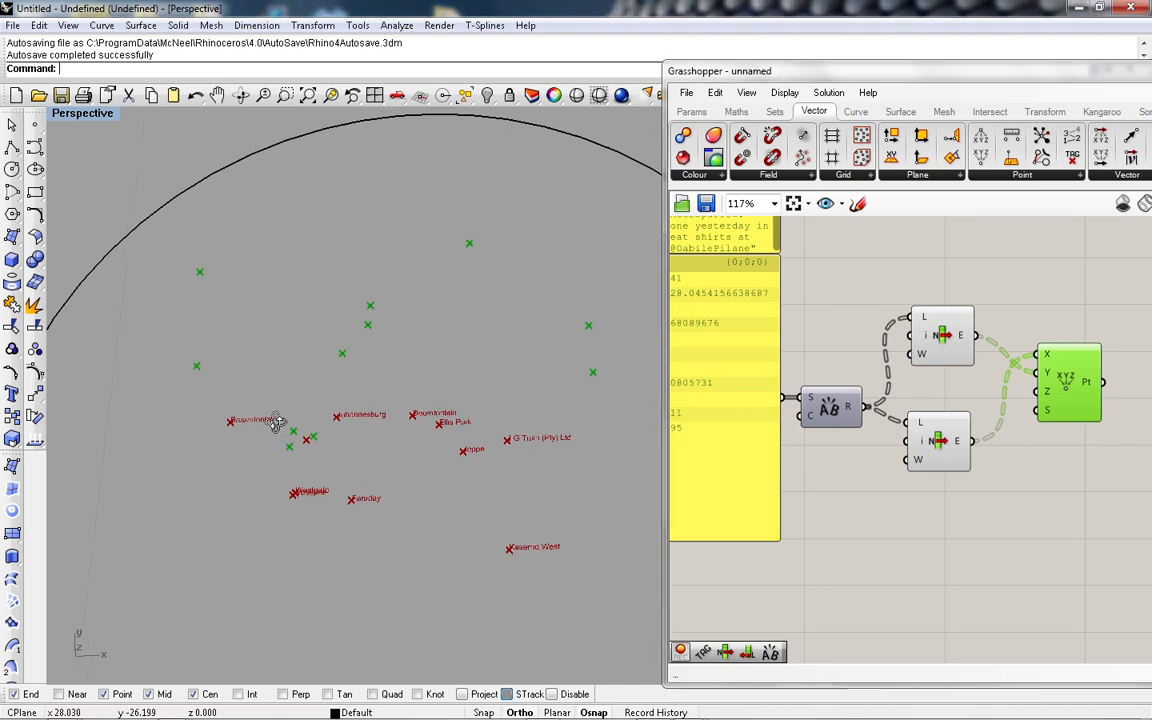
scroll(278, 458, "up", 2)
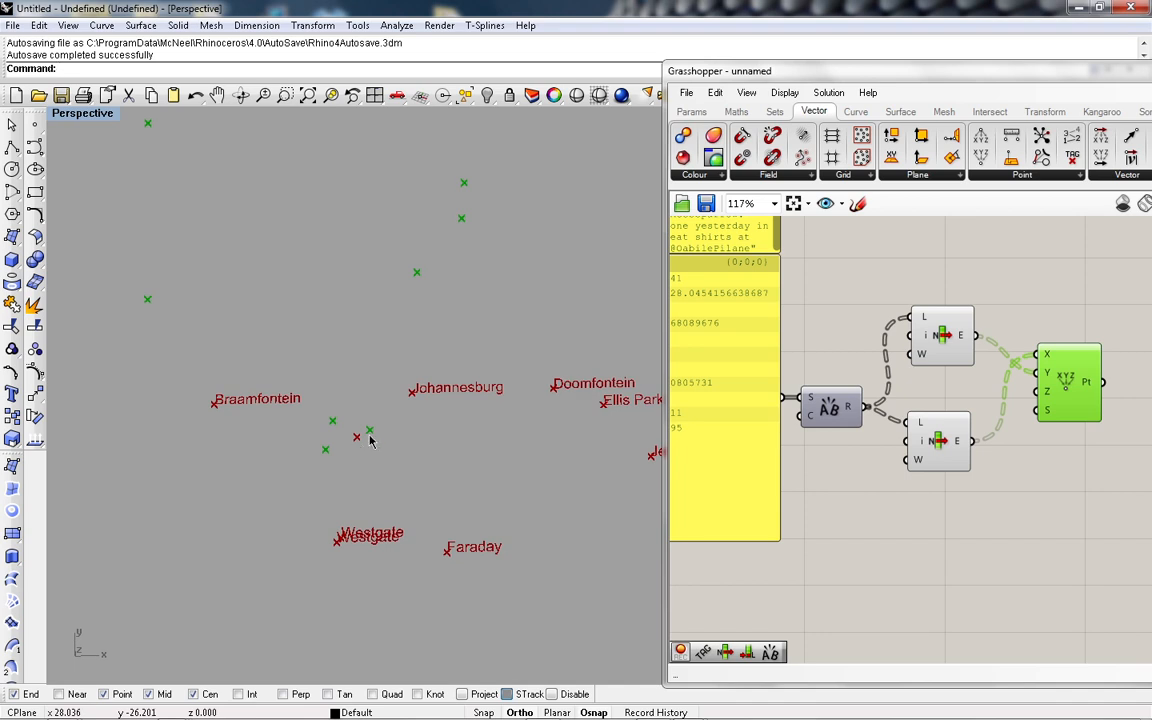
left_click(1000, 506)
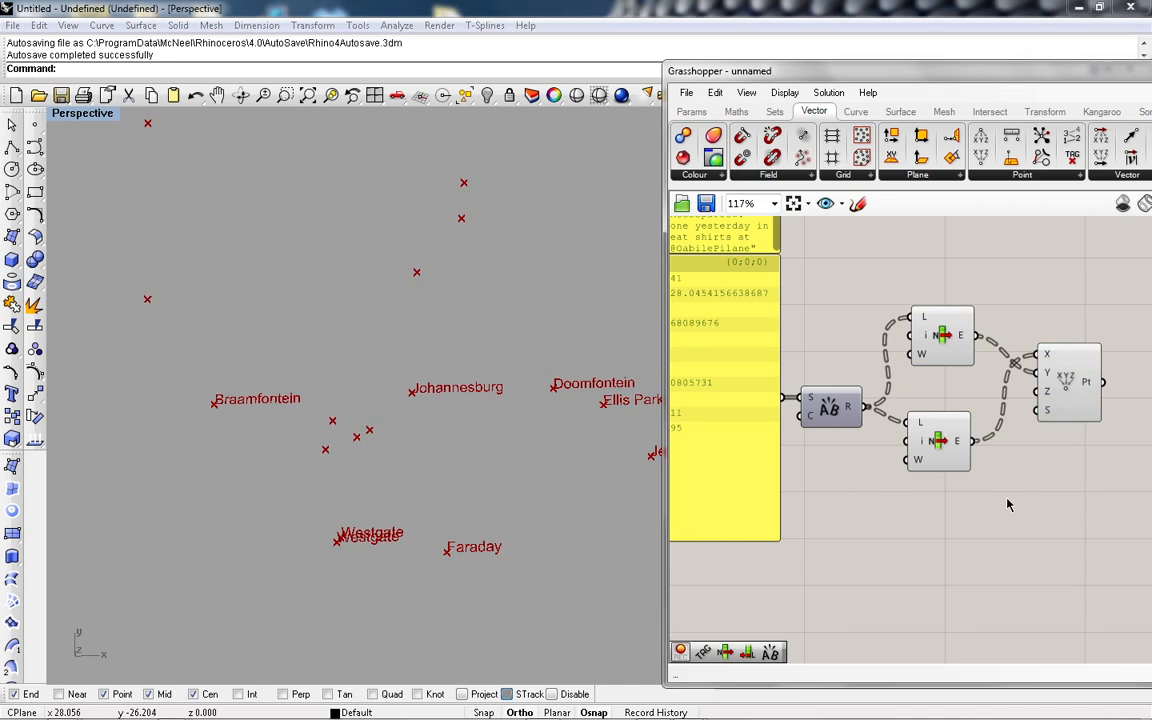
Step: Add a Line component below the tweet point component and connect its A input to the Pt output
scroll(975, 485, "down", 2)
scroll(1075, 505, "down", 2)
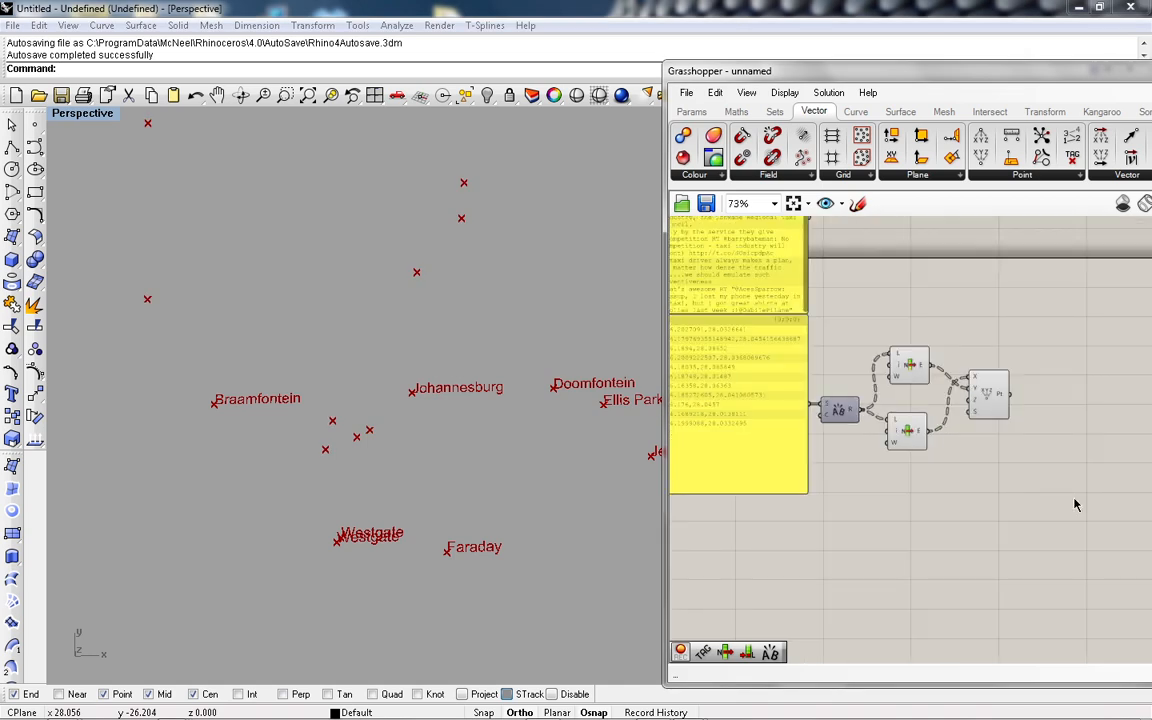
scroll(1060, 495, "up", 2)
double_click(1018, 483)
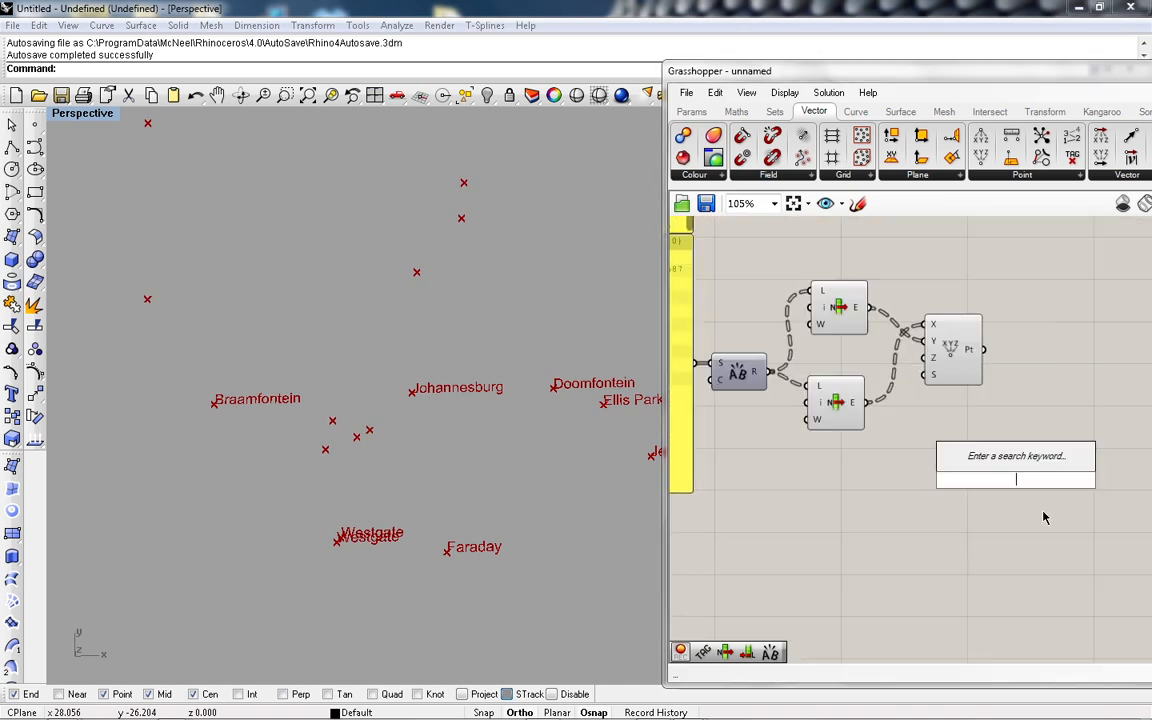
type("line")
key("Return")
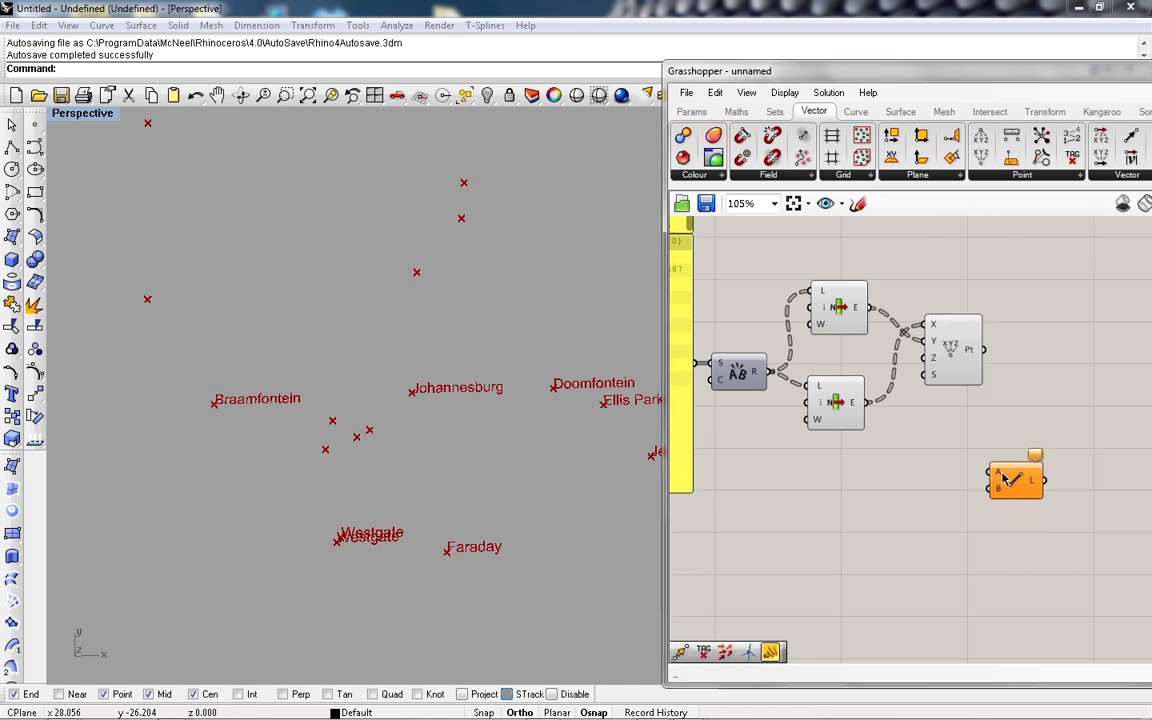
left_click_drag(993, 477, 986, 358)
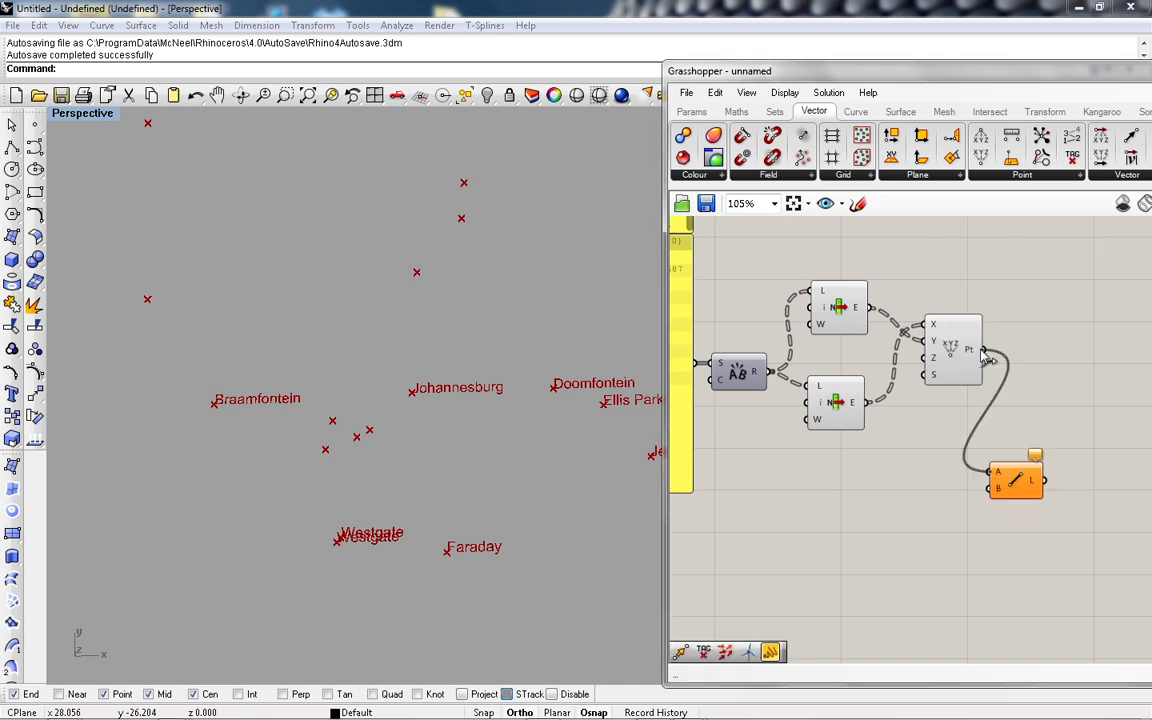
Step: Wire the Pt output of the labelled places' point component into the B input of the Line component
scroll(1031, 476, "down", 8)
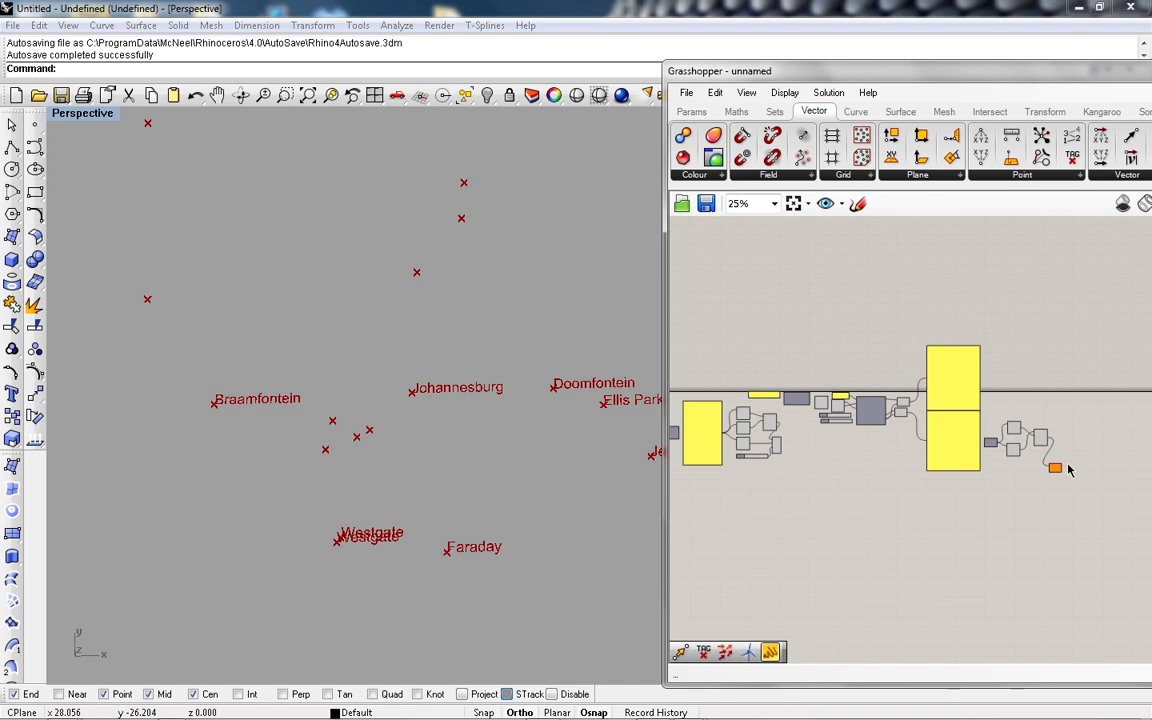
scroll(759, 452, "up", 1)
scroll(759, 452, "up", 6)
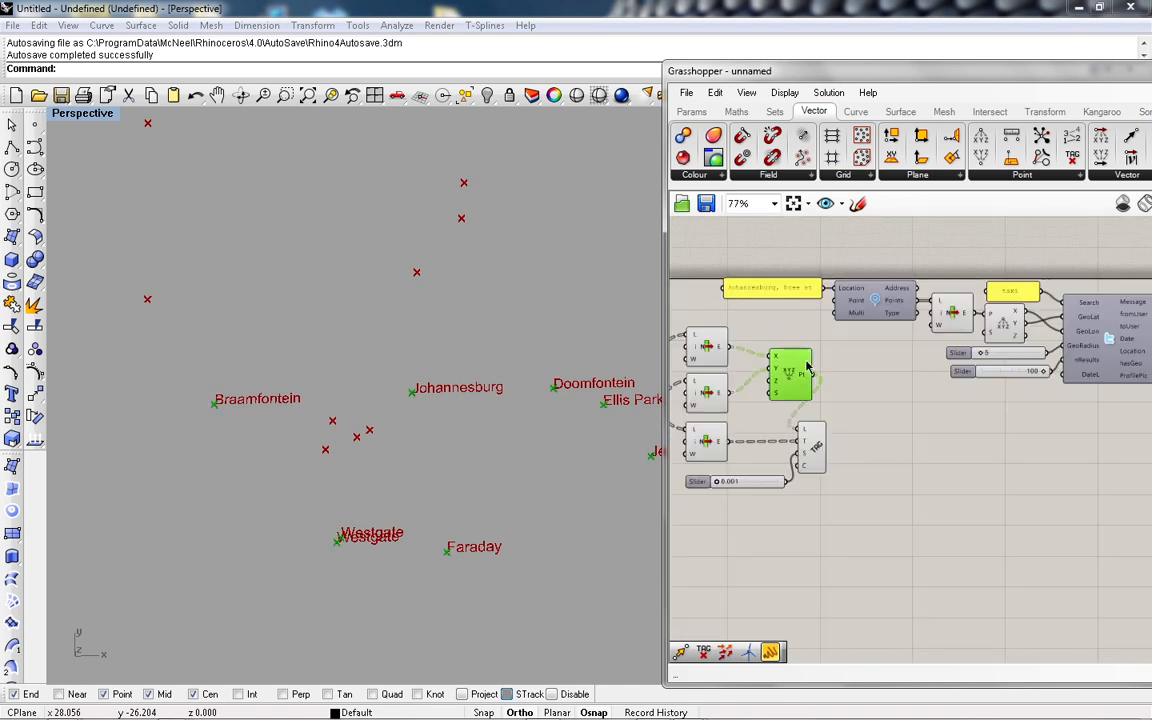
scroll(740, 443, "down", 5)
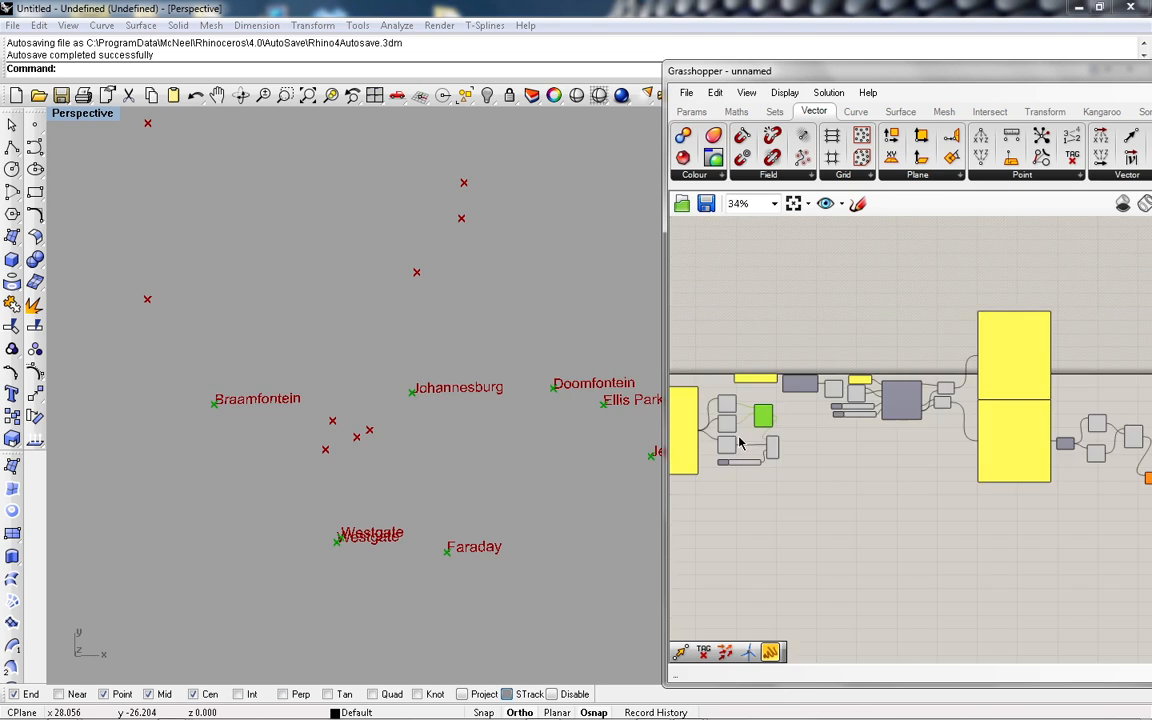
scroll(1127, 491, "up", 2)
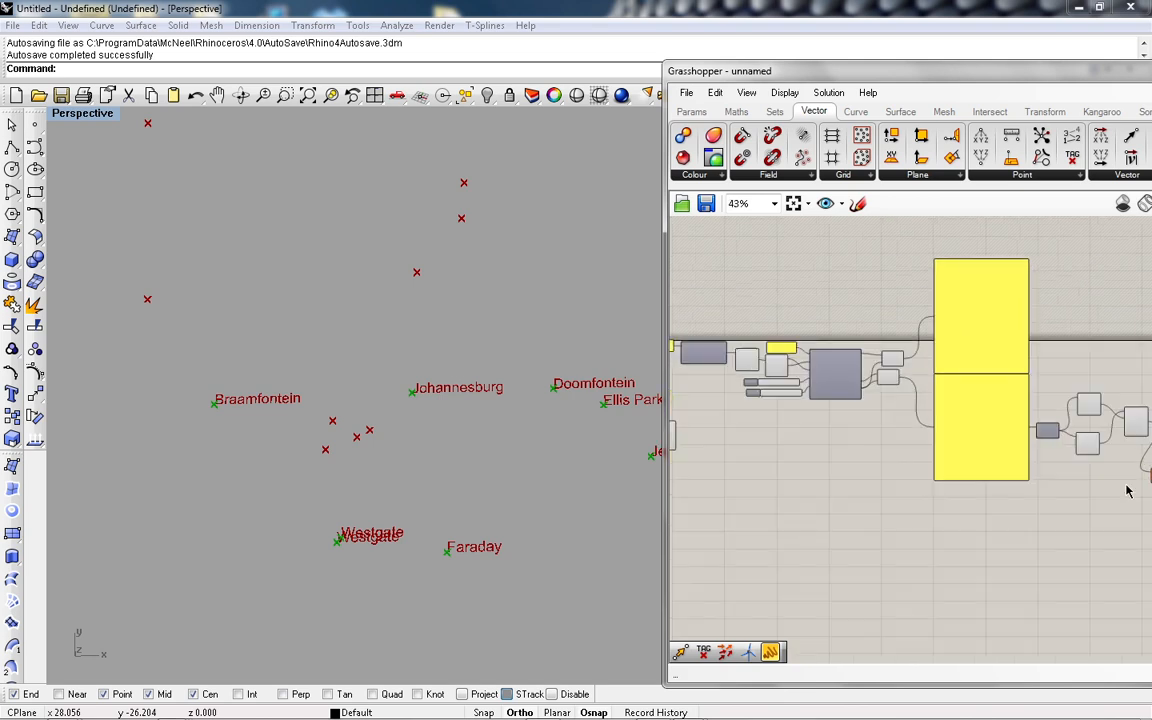
scroll(1115, 440, "up", 5)
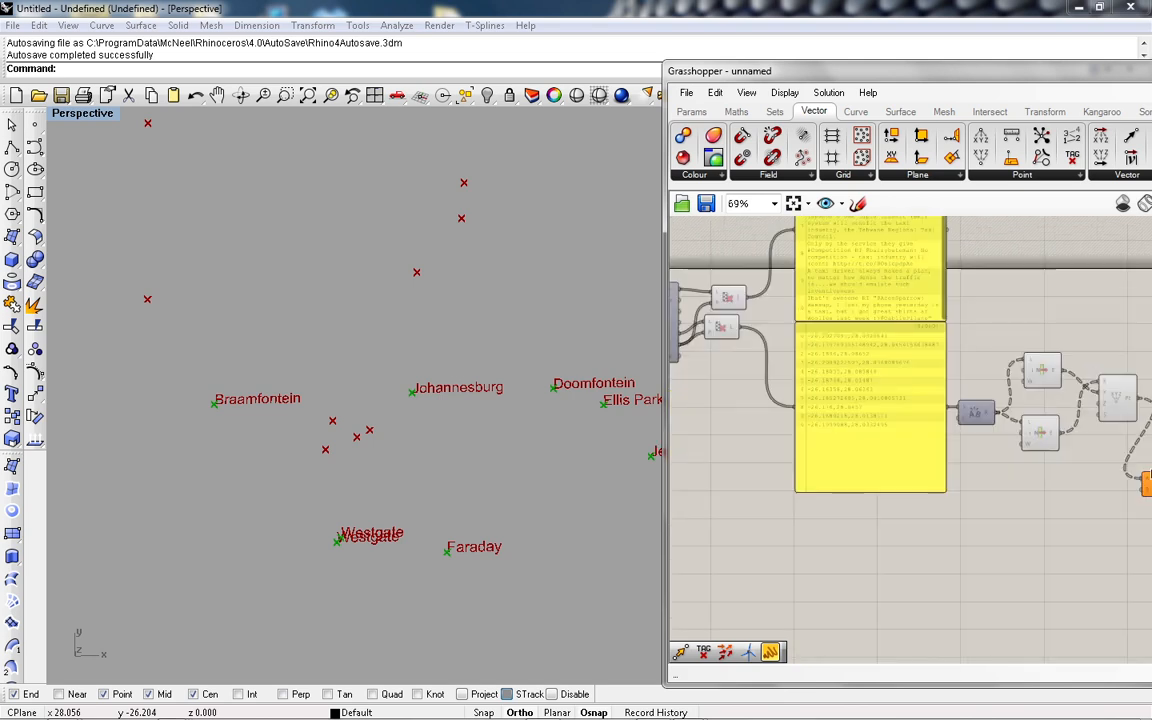
scroll(1108, 402, "down", 5)
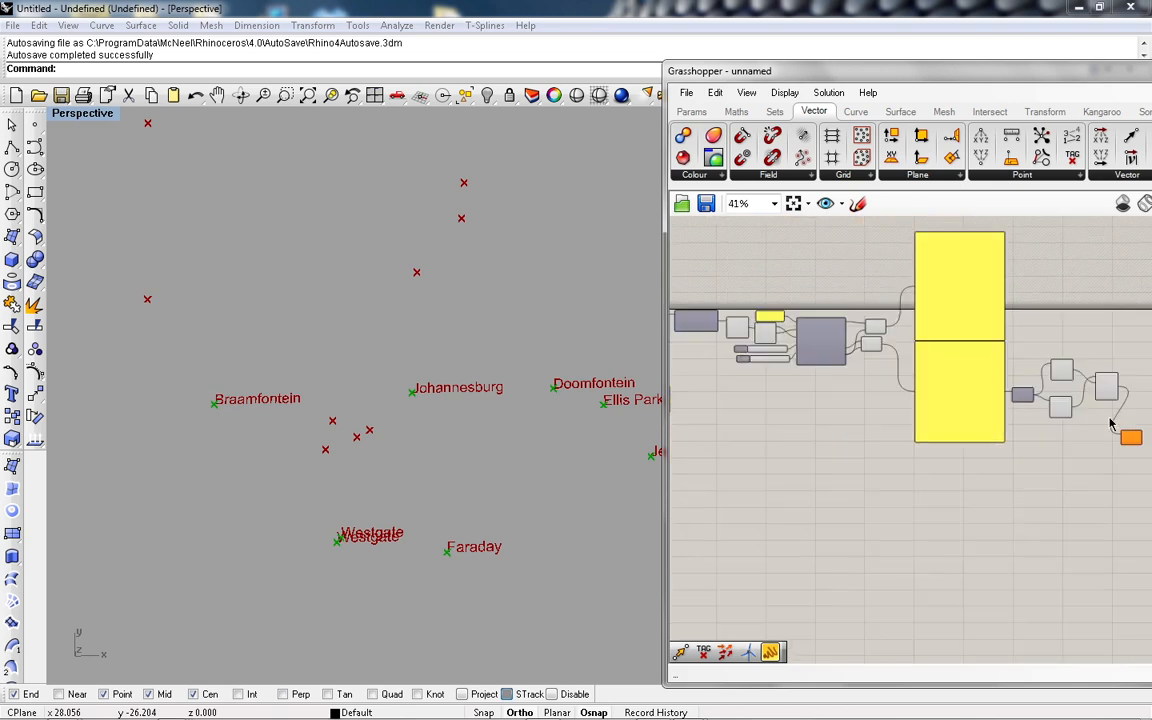
scroll(1130, 438, "down", 3)
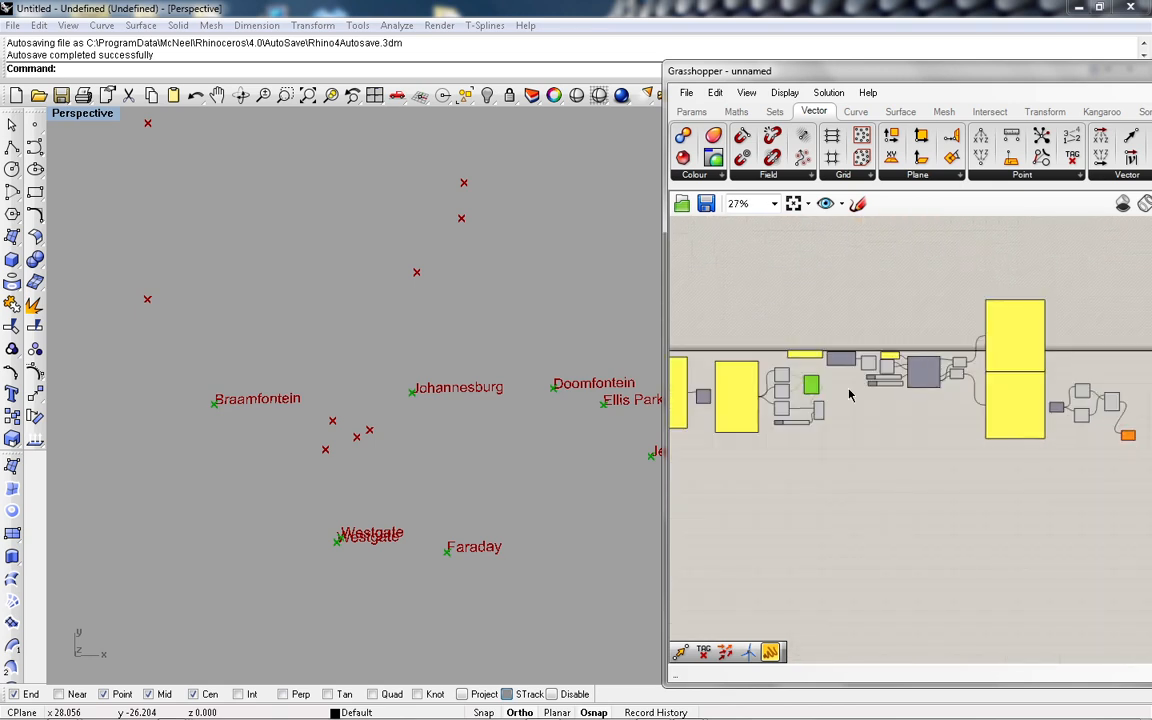
scroll(824, 390, "up", 5)
scroll(822, 390, "up", 3)
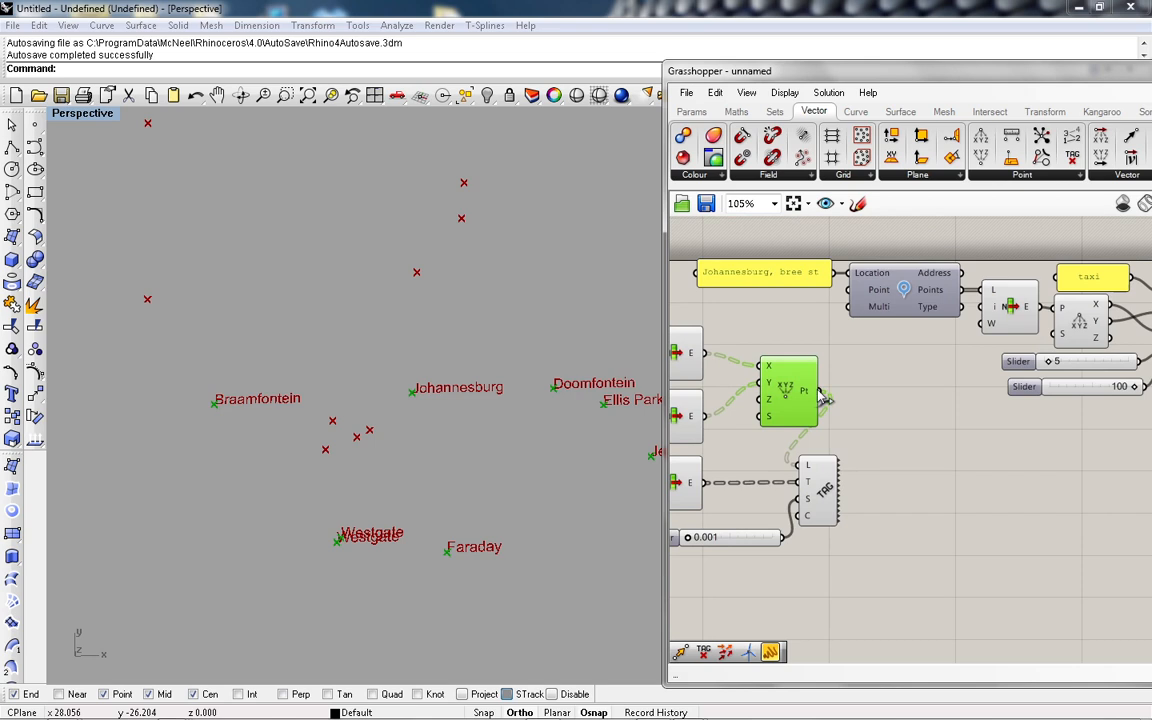
scroll(790, 380, "down", 6)
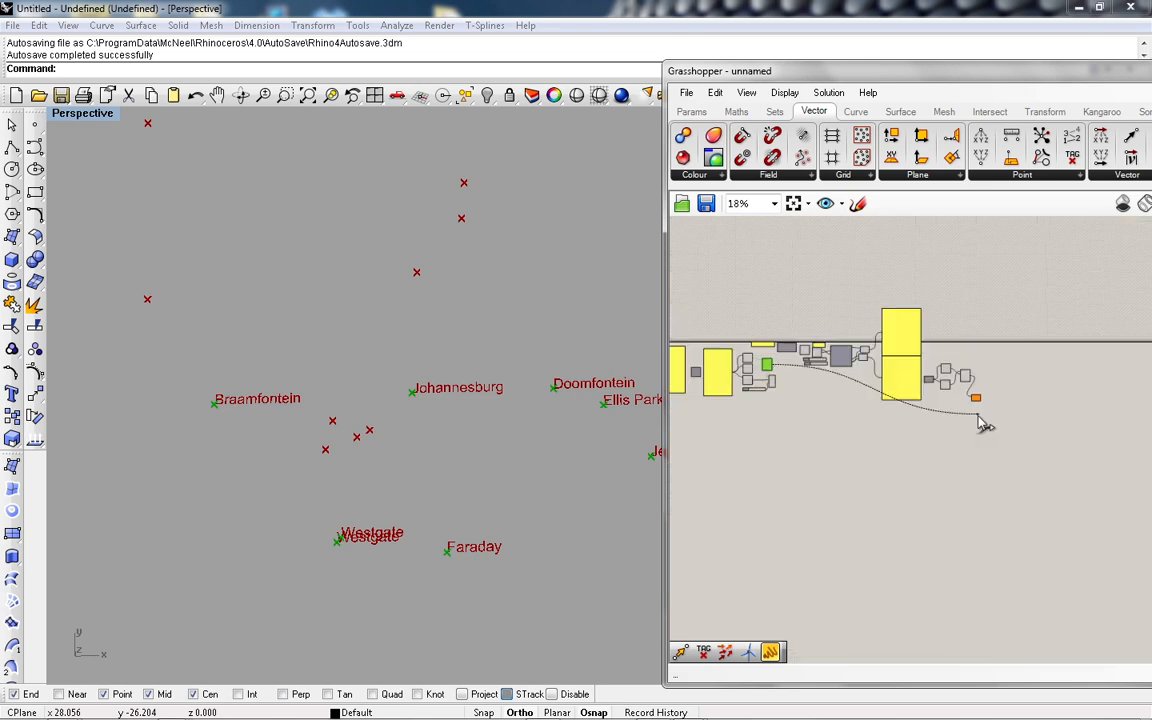
scroll(986, 408, "up", 8)
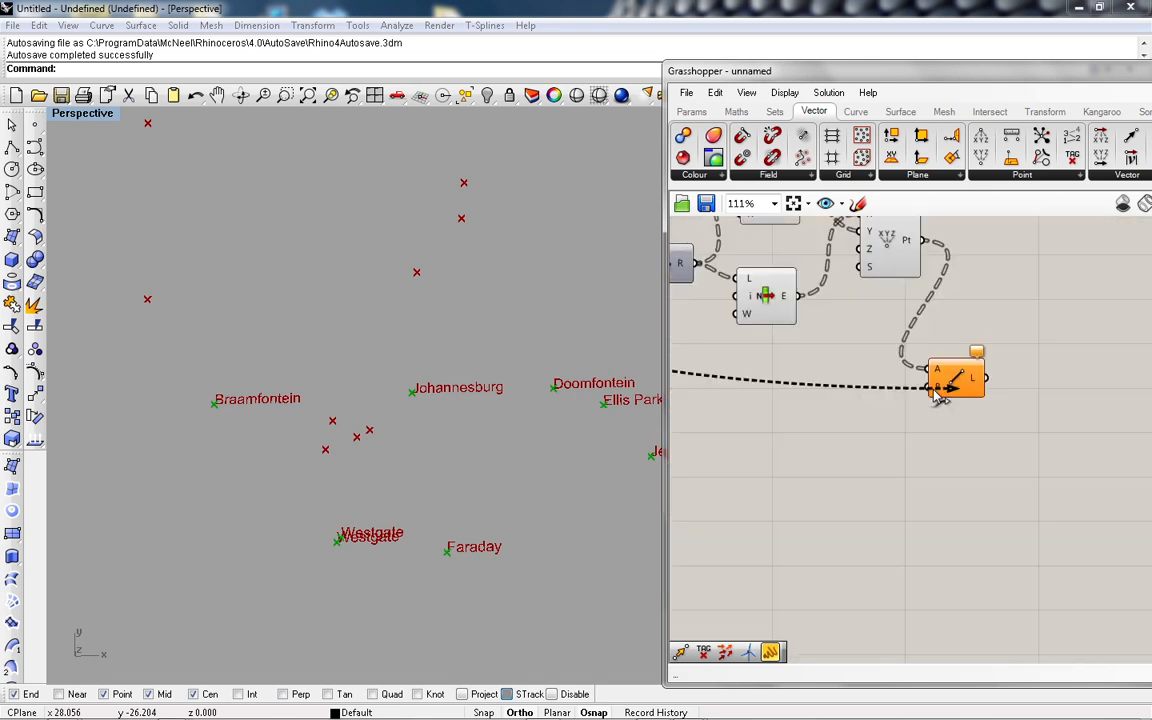
scroll(930, 390, "up", 3)
left_click_drag(940, 395, 918, 386)
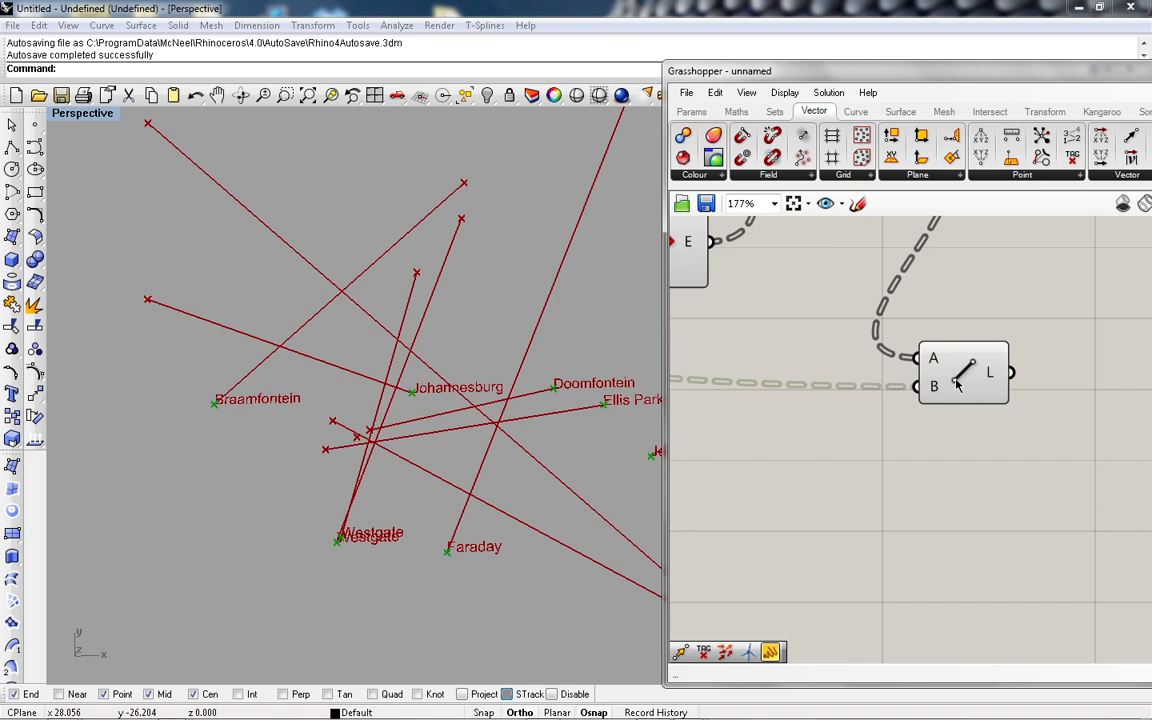
Step: Flatten the Line component's A input and graft its B input to connect every tweet with every place
left_click(956, 385)
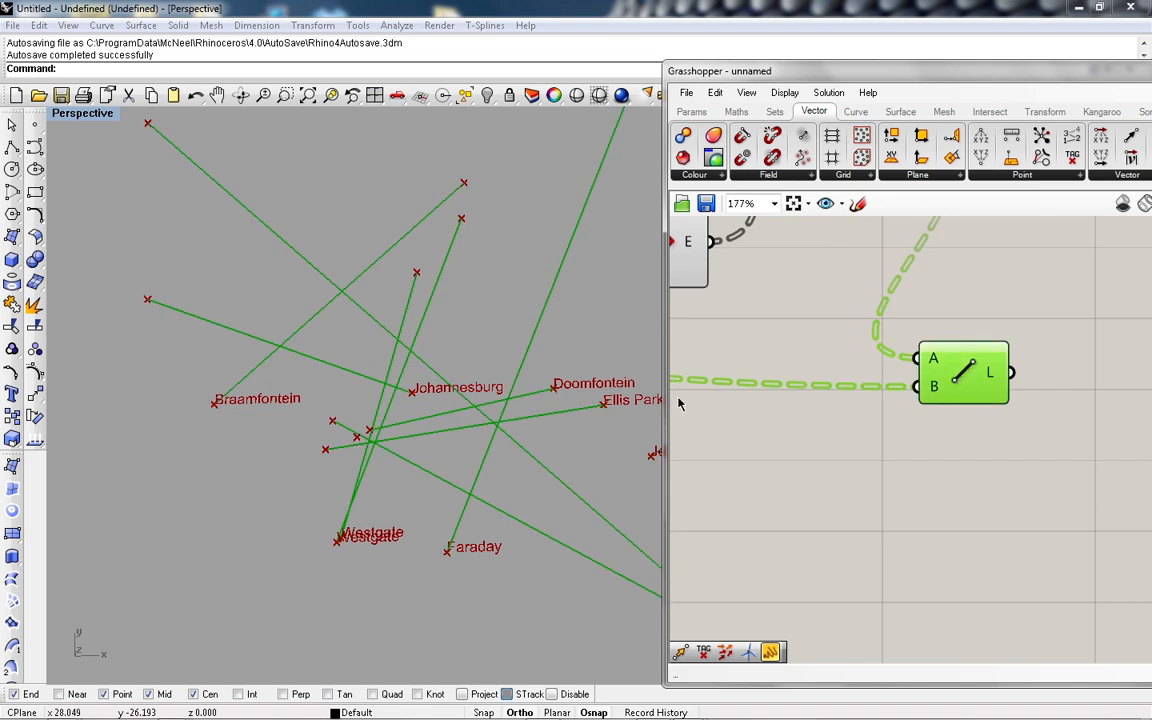
scroll(1059, 470, "down", 3)
scroll(1007, 400, "up", 3)
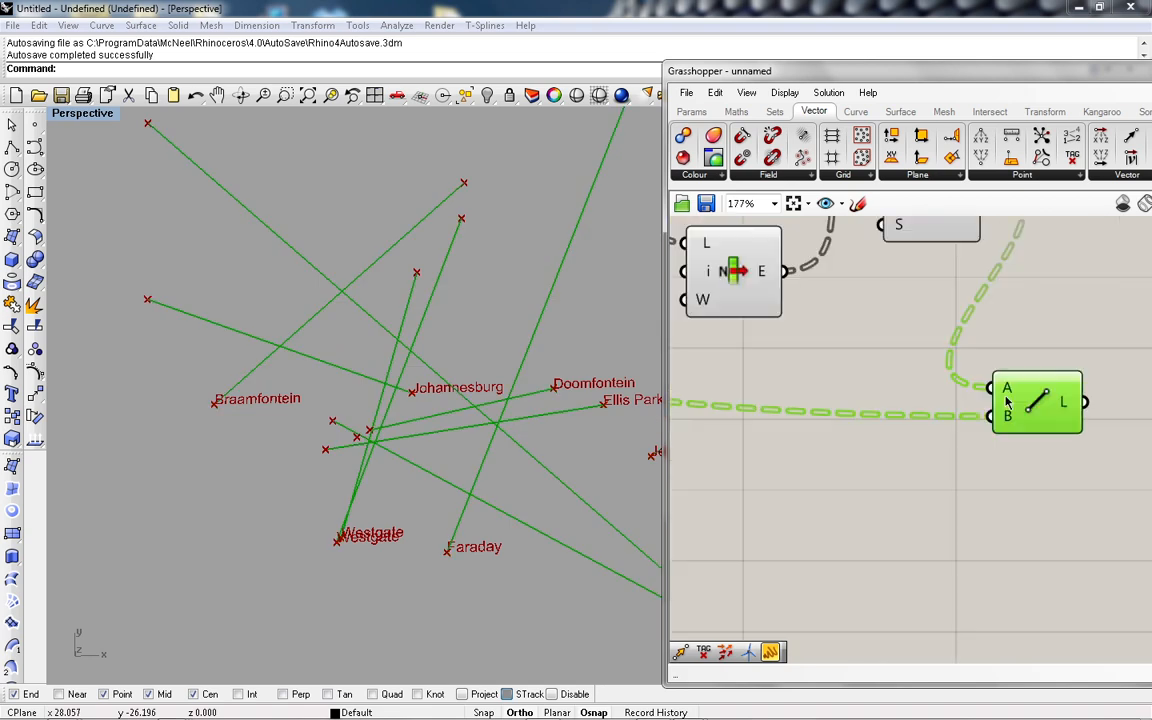
right_click(1006, 390)
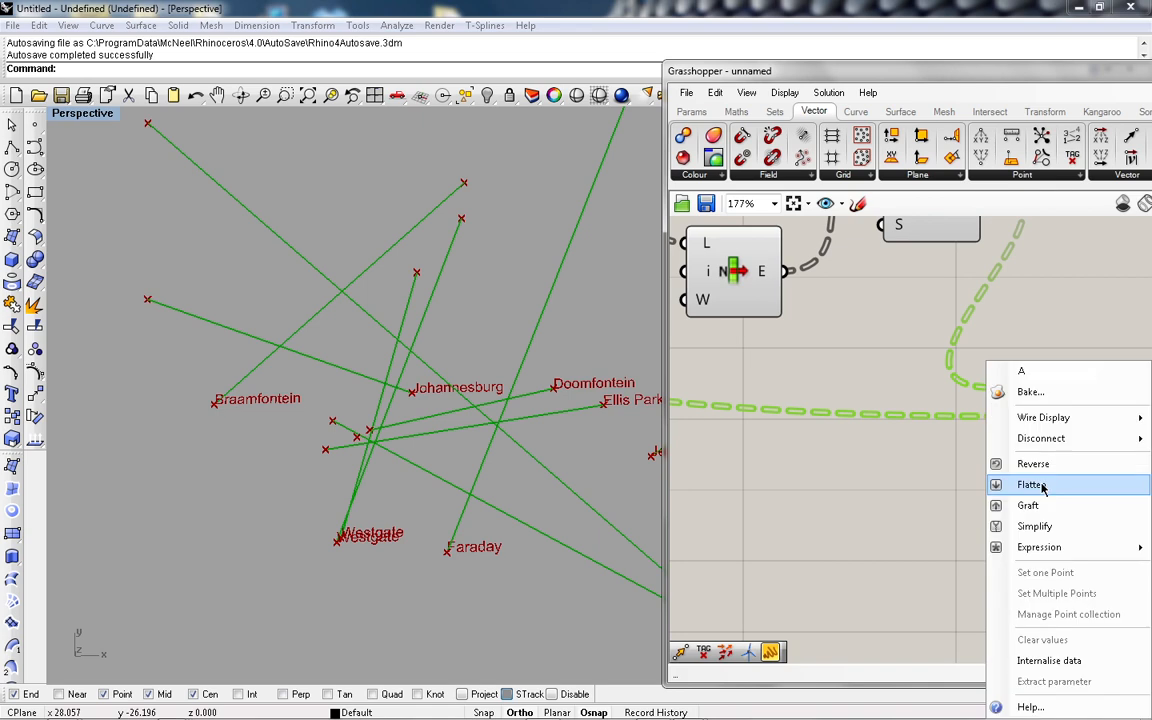
left_click(1042, 486)
right_click(985, 416)
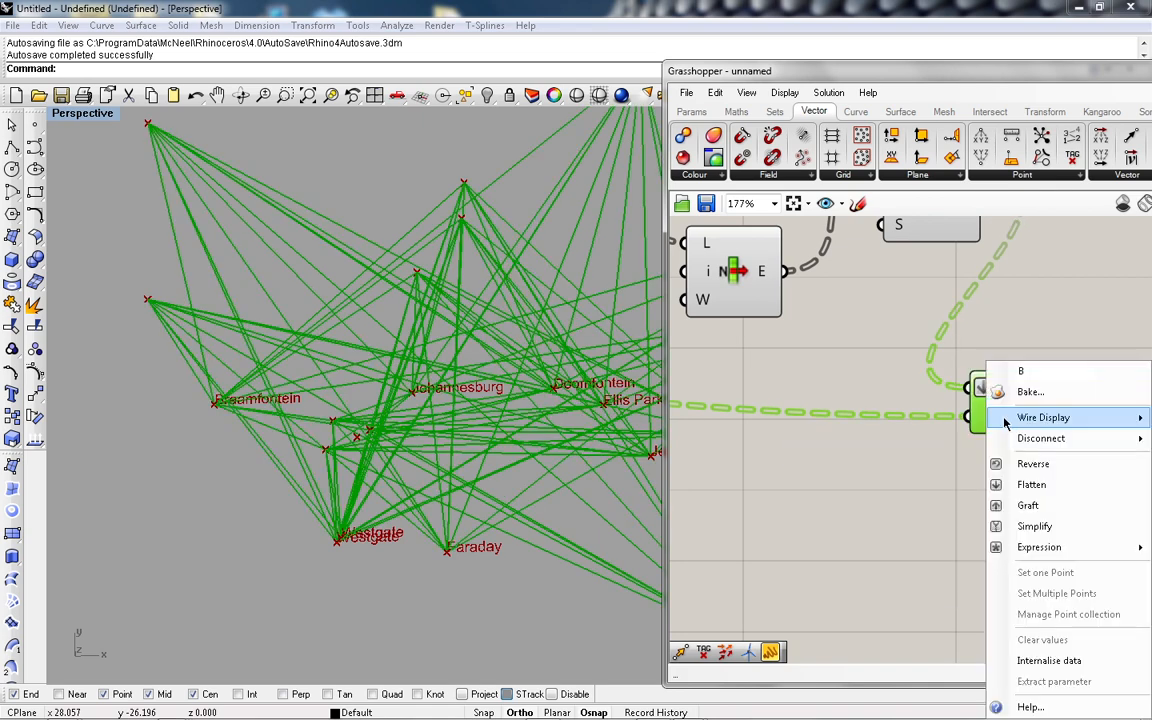
left_click(1032, 486)
right_click(982, 416)
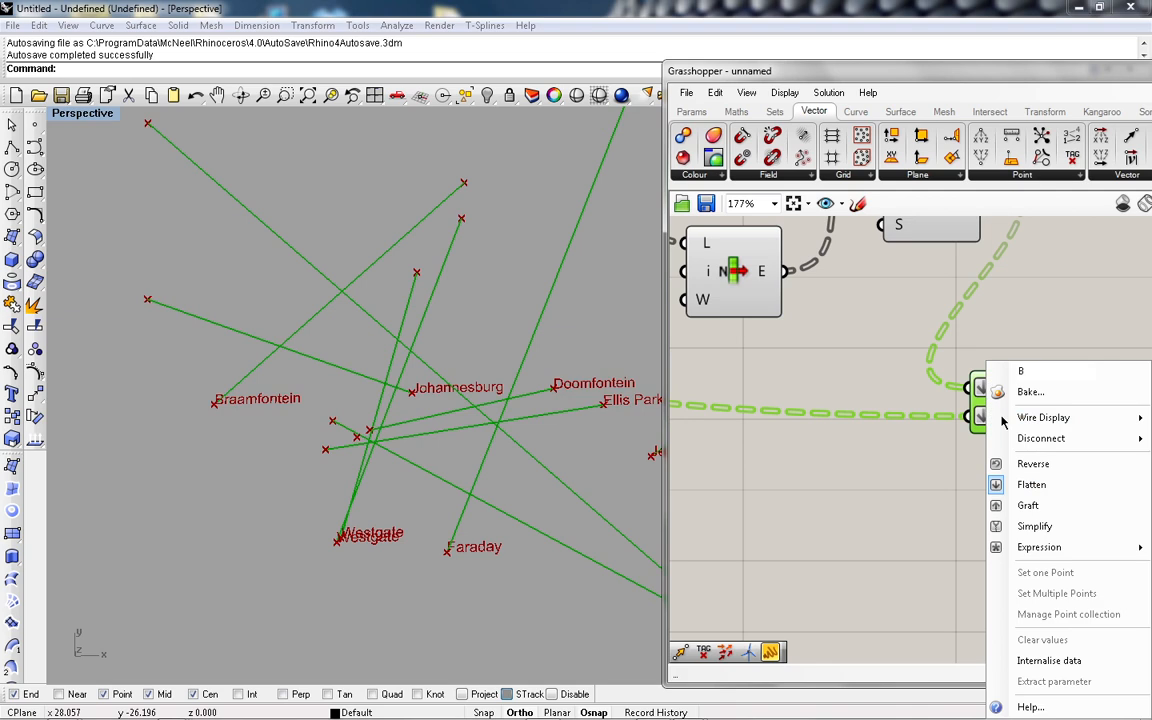
left_click(1030, 505)
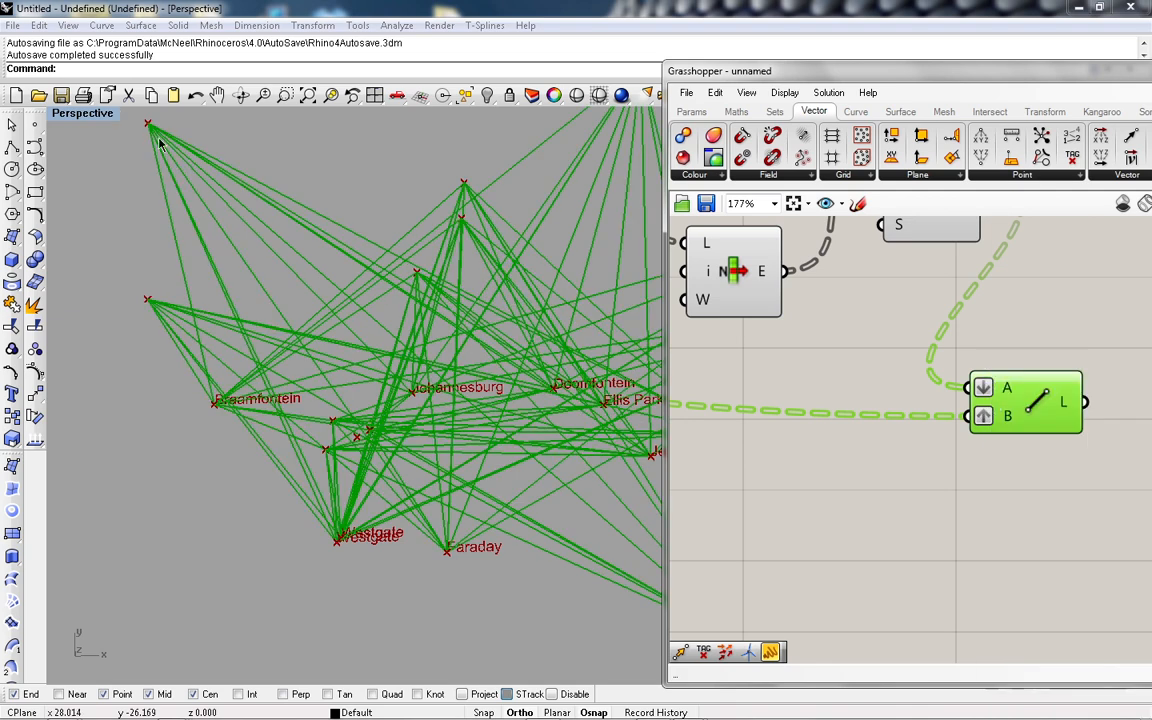
Step: Examine the lines linking the tweet points to the labelled places around Braamfontein in the Perspective view
right_click_drag(408, 374, 268, 380)
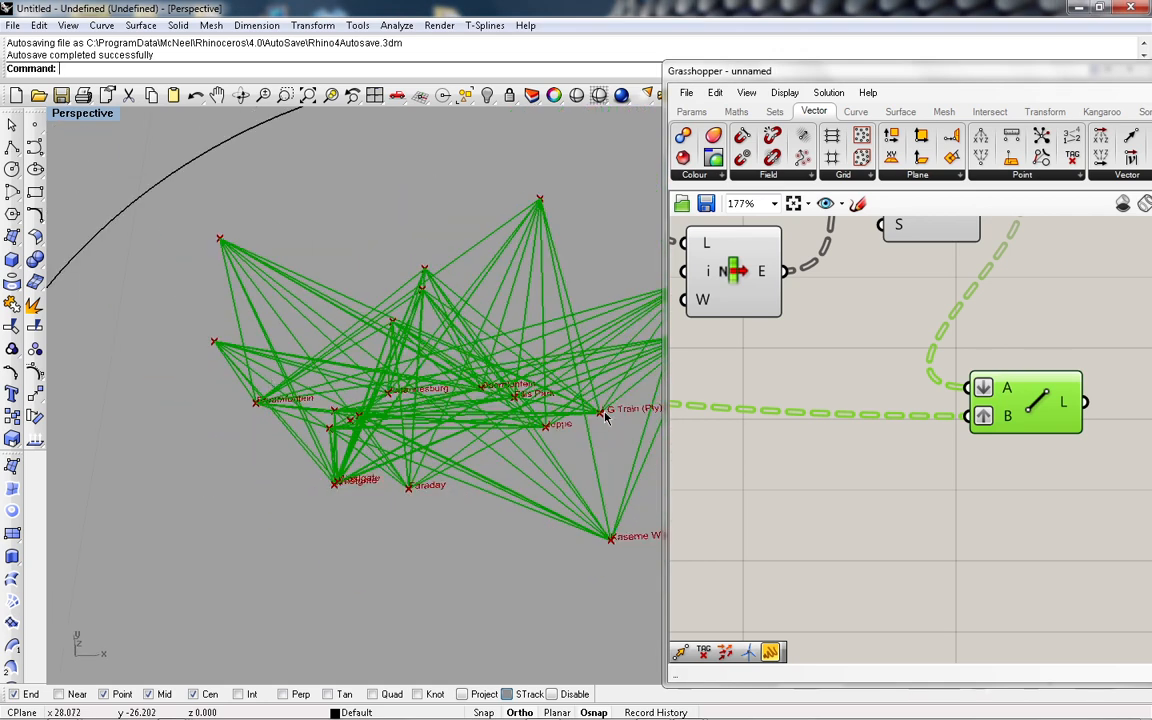
scroll(234, 374, "up", 2)
scroll(234, 374, "up", 3)
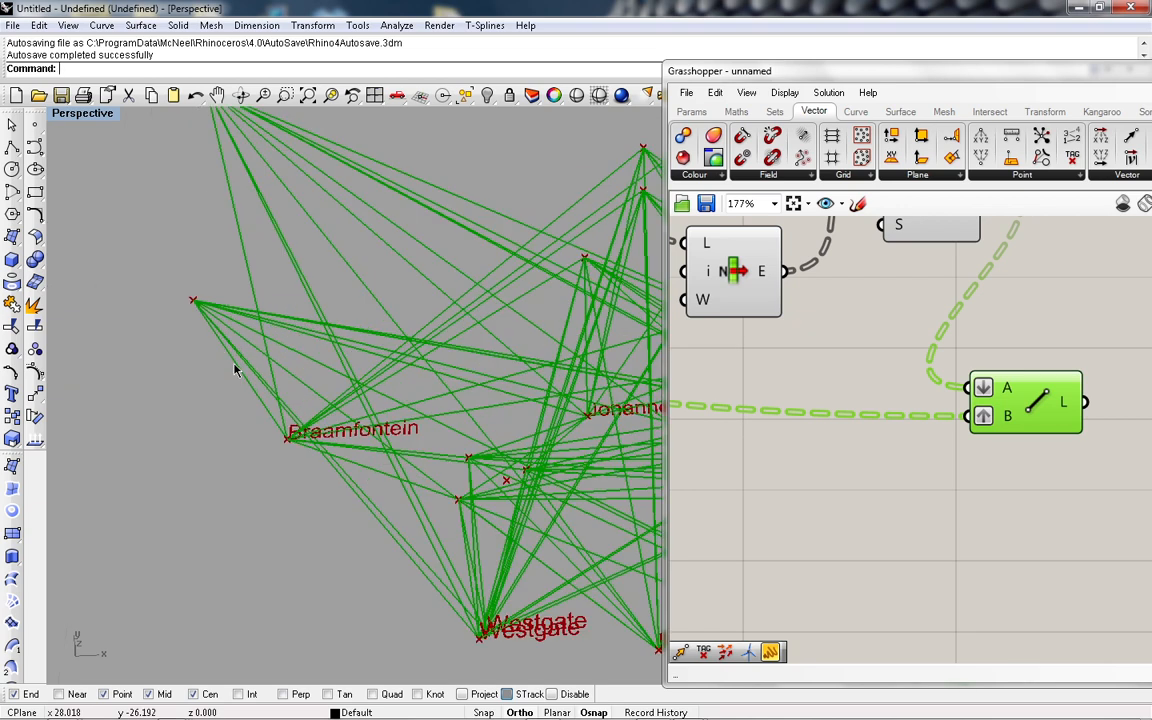
left_click(883, 467)
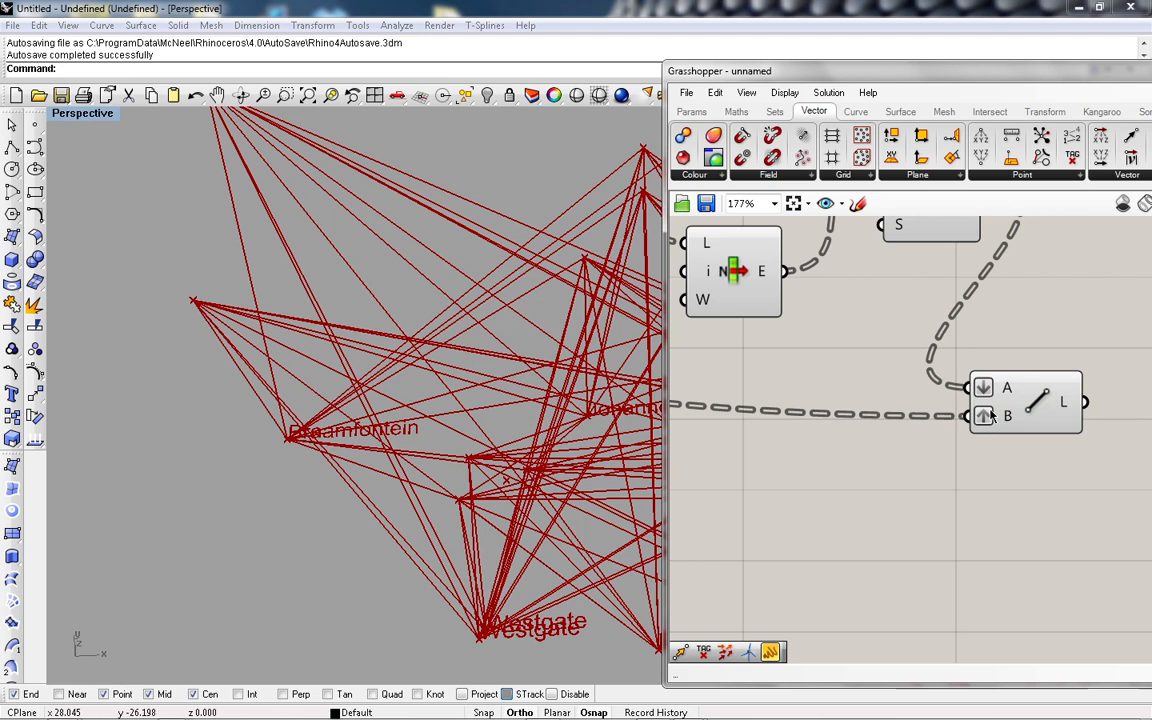
Step: Inspect the graft setting on the Line component's B input and the start-point values at A
left_click_drag(988, 416, 989, 401)
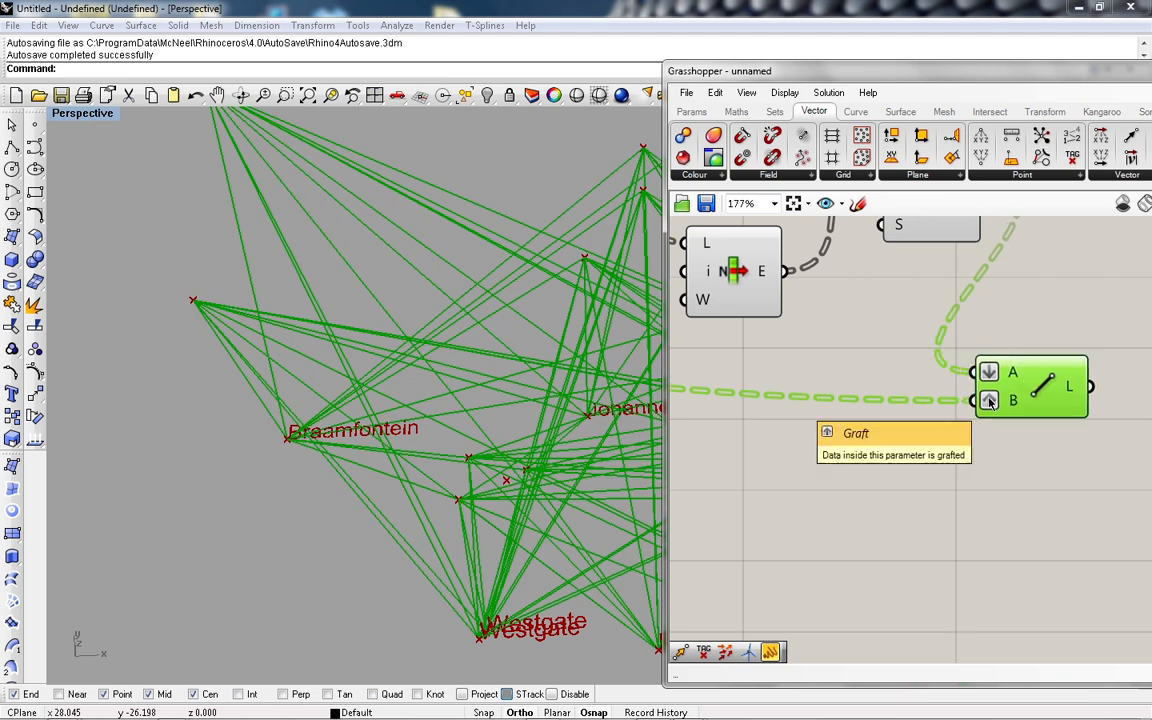
left_click(937, 471)
scroll(1053, 449, "down", 2)
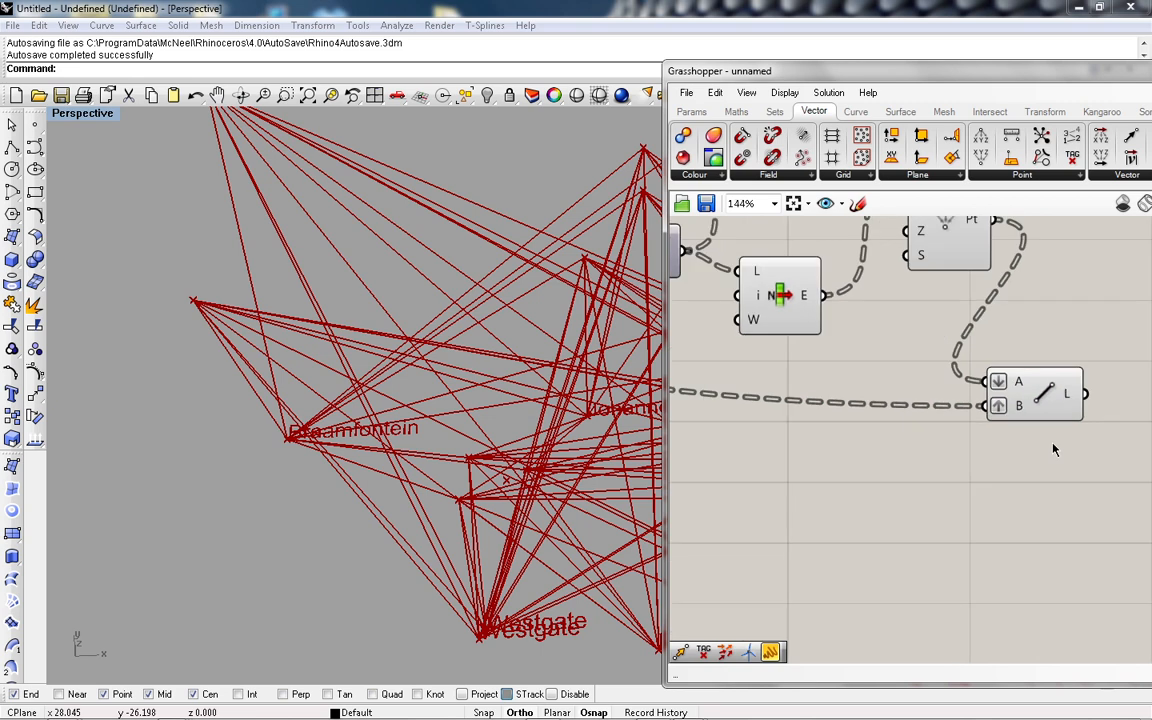
scroll(964, 452, "up", 2)
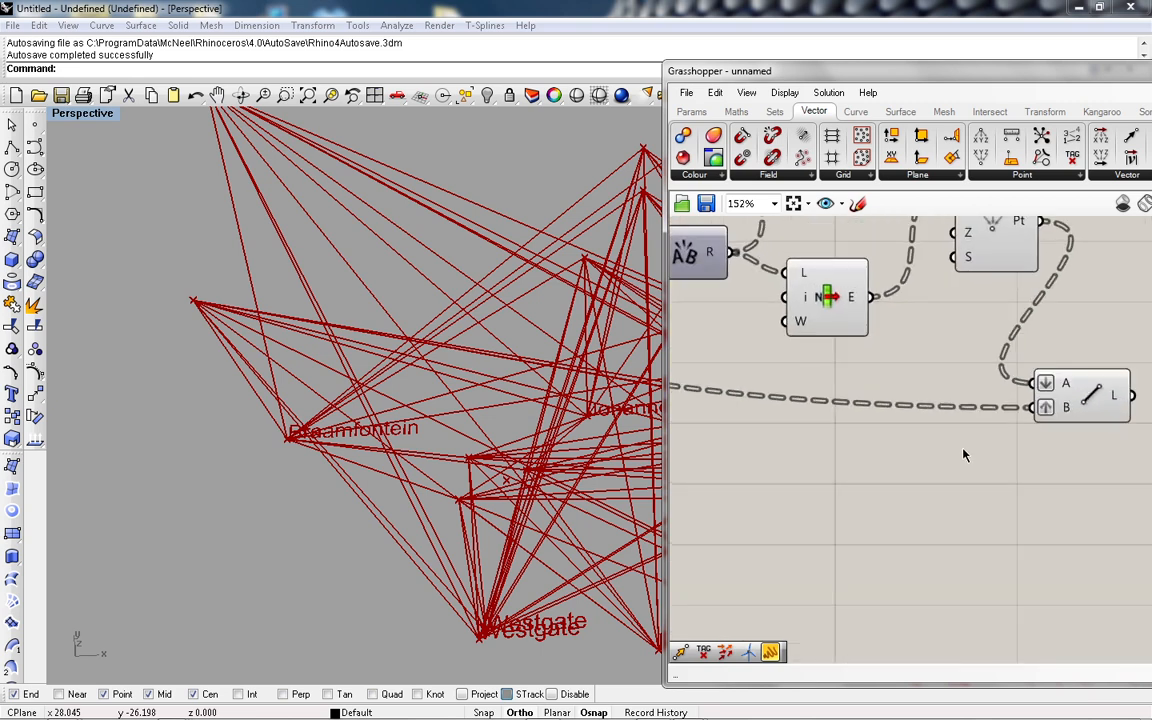
mouse_move(1064, 386)
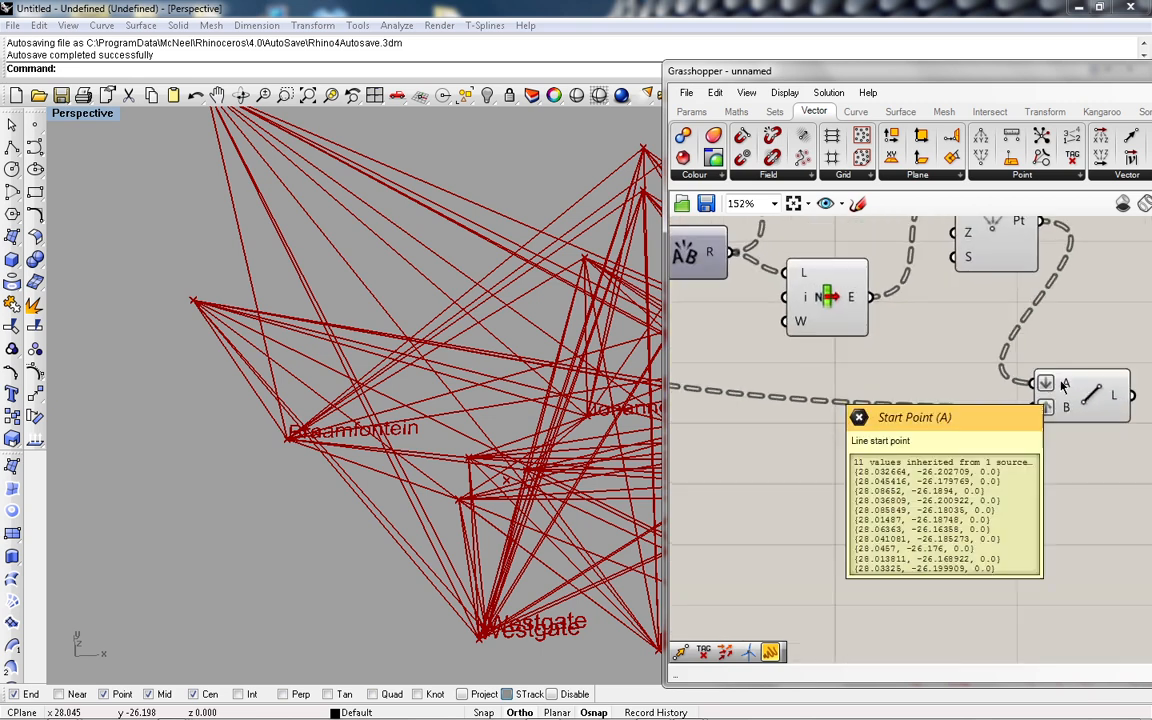
scroll(862, 524, "down", 2)
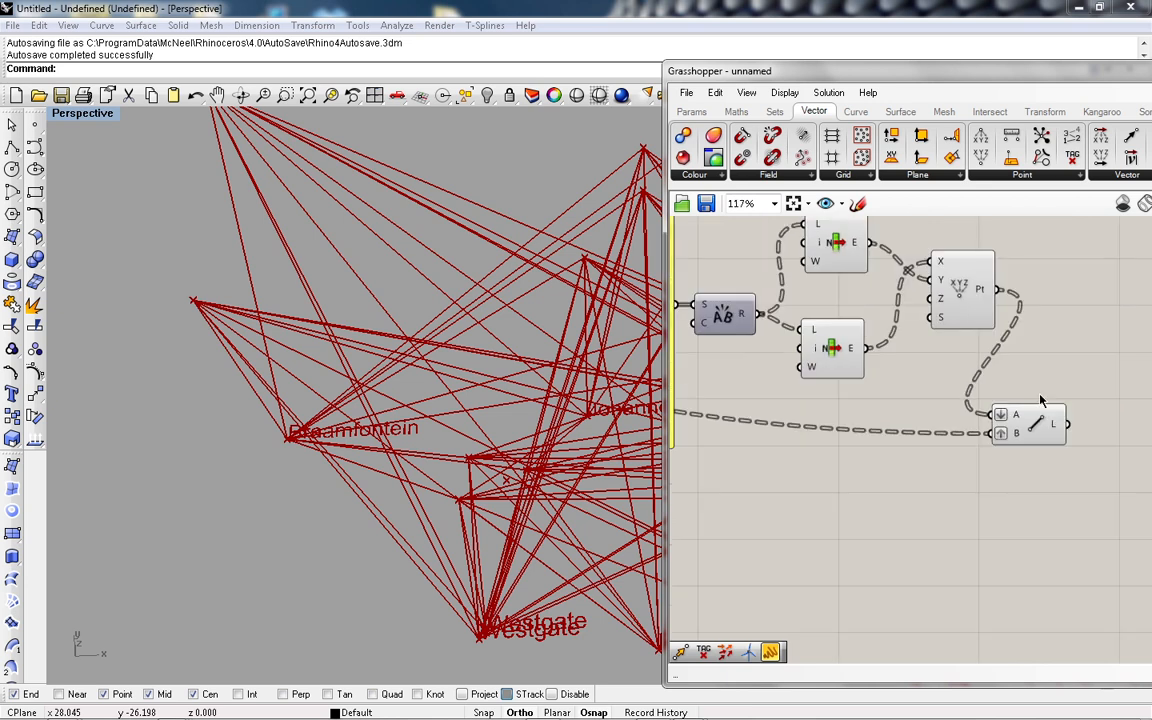
scroll(1040, 400, "up", 3)
scroll(900, 380, "down", 2)
scroll(800, 346, "up", 2)
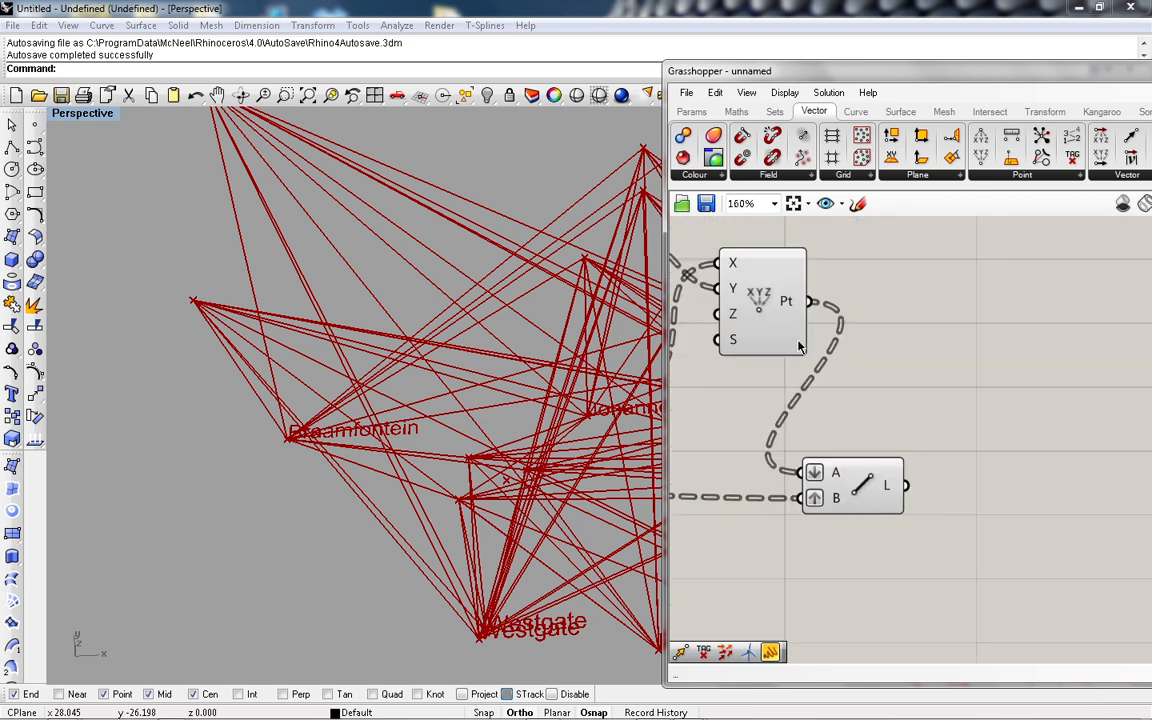
Step: Move the Line component farther from the tweets' point component and place a number slider with value 10 between them
left_click(775, 330)
left_click_drag(855, 485, 1000, 501)
left_click(762, 308)
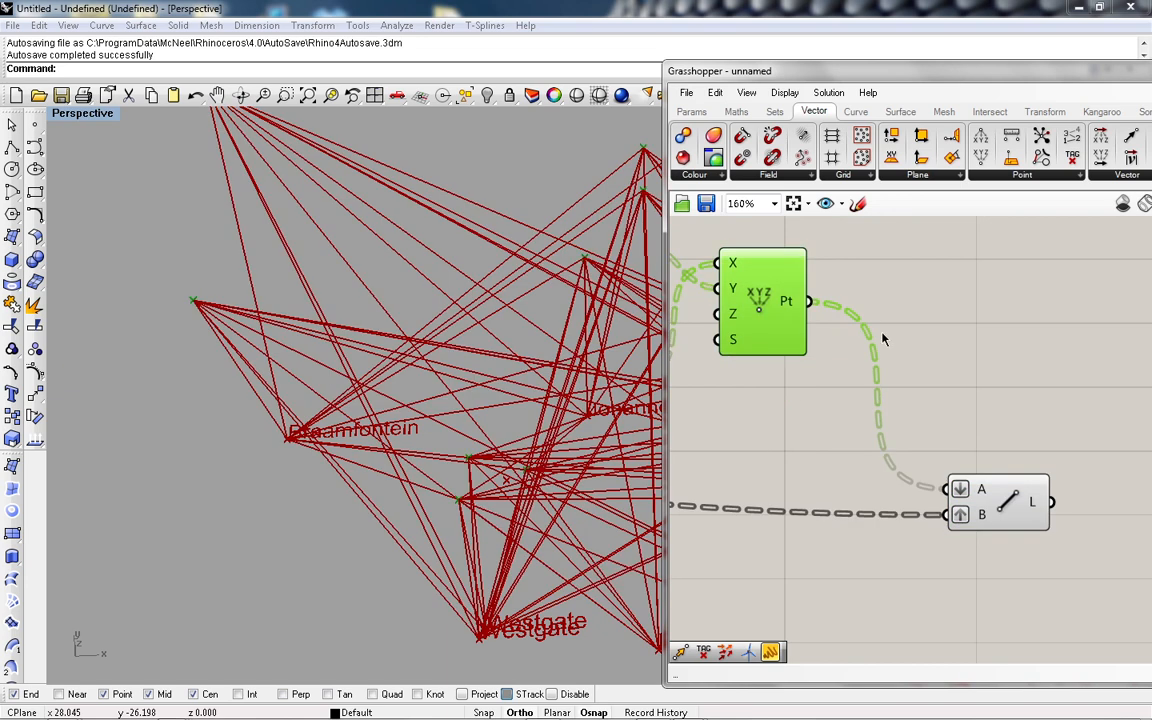
left_click(915, 352)
double_click(918, 378)
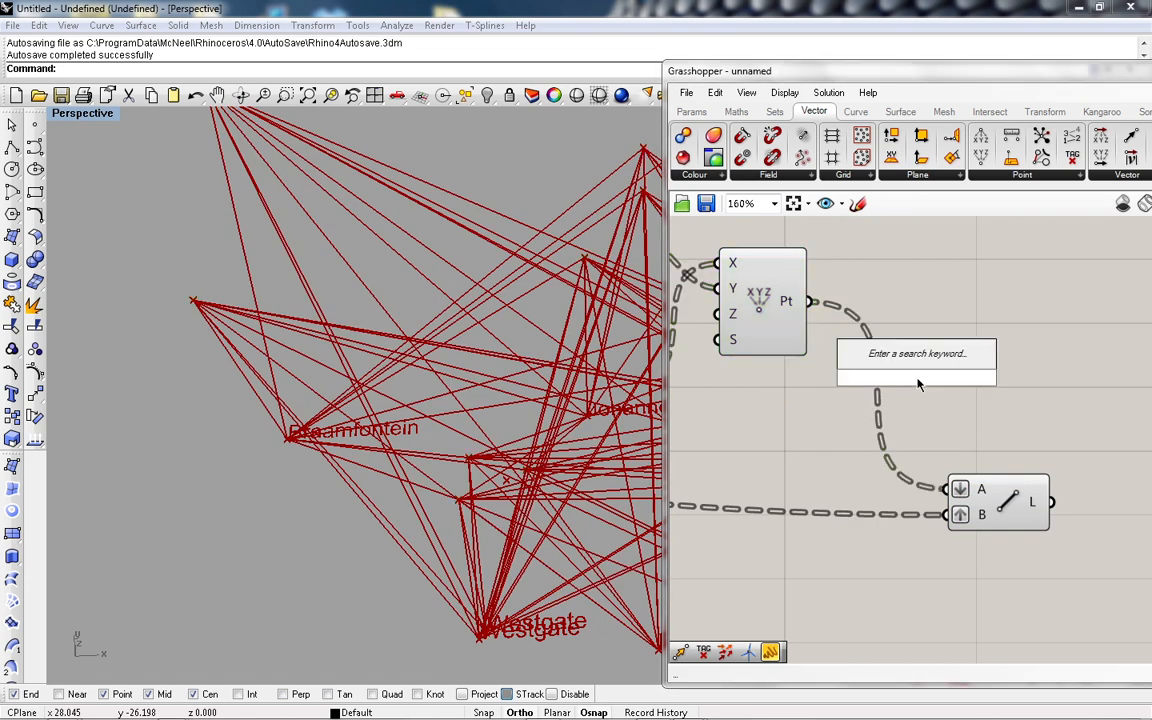
type("Number Slider")
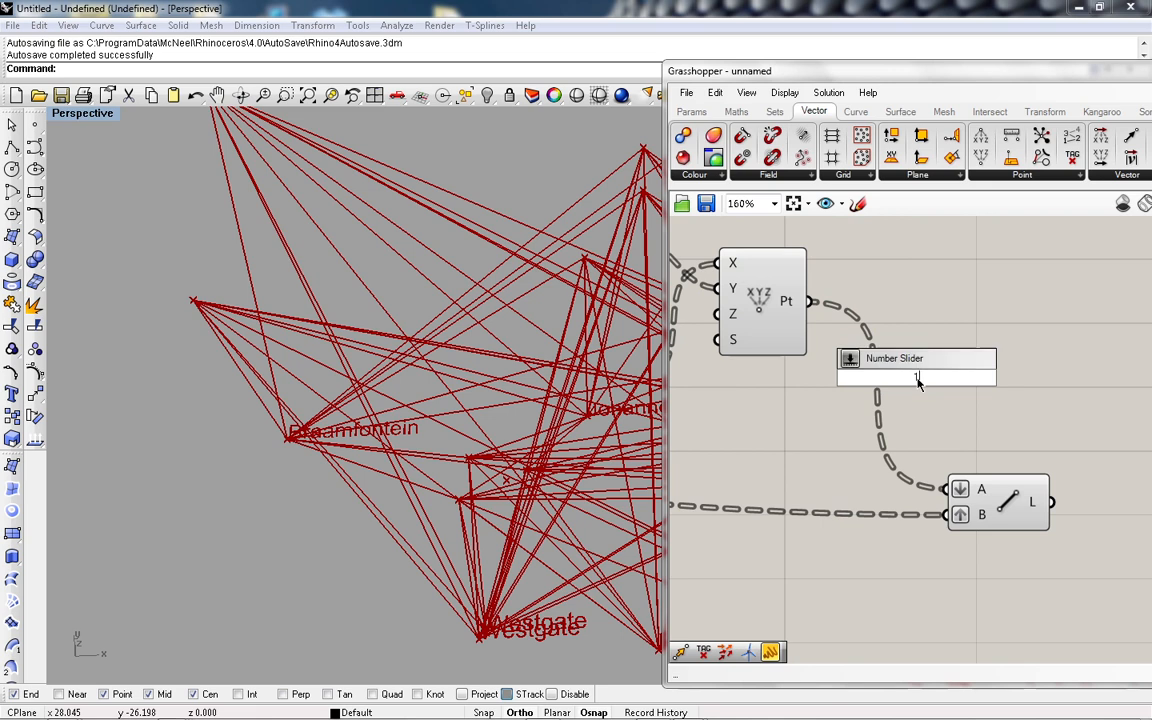
key("Return")
left_click_drag(838, 376, 714, 397)
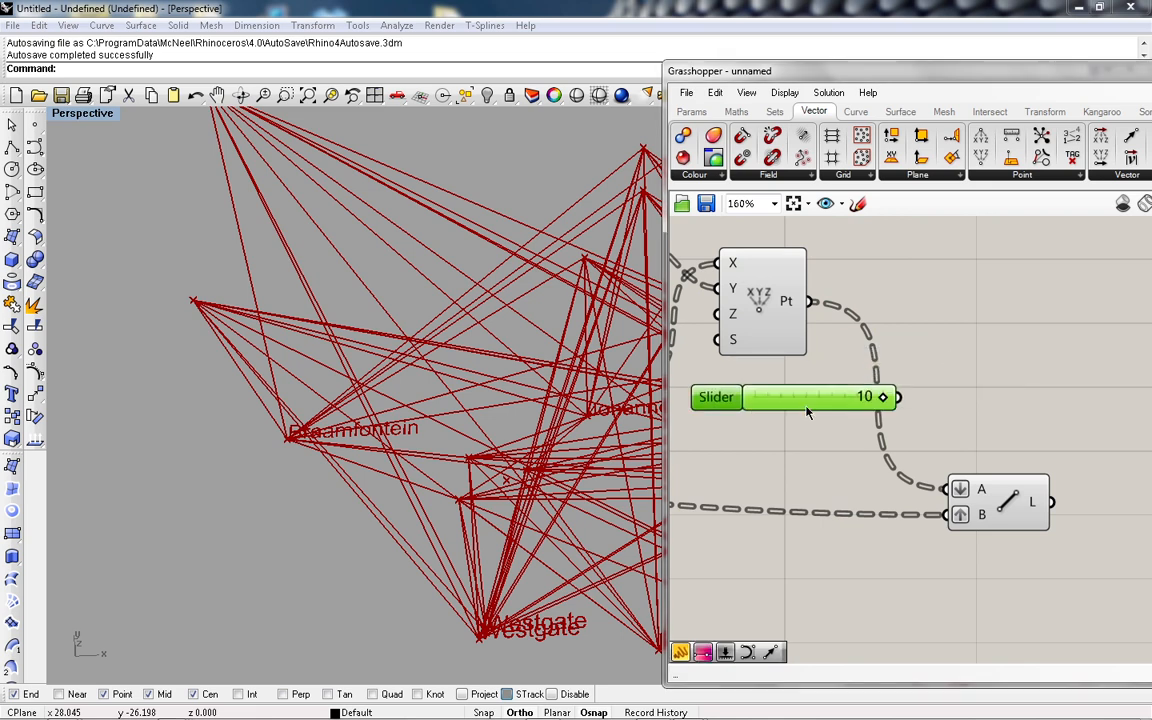
Step: Add a List Item component with the tweets' Pt output as its list and the slider, set to 3, as its index
double_click(946, 356)
type("list")
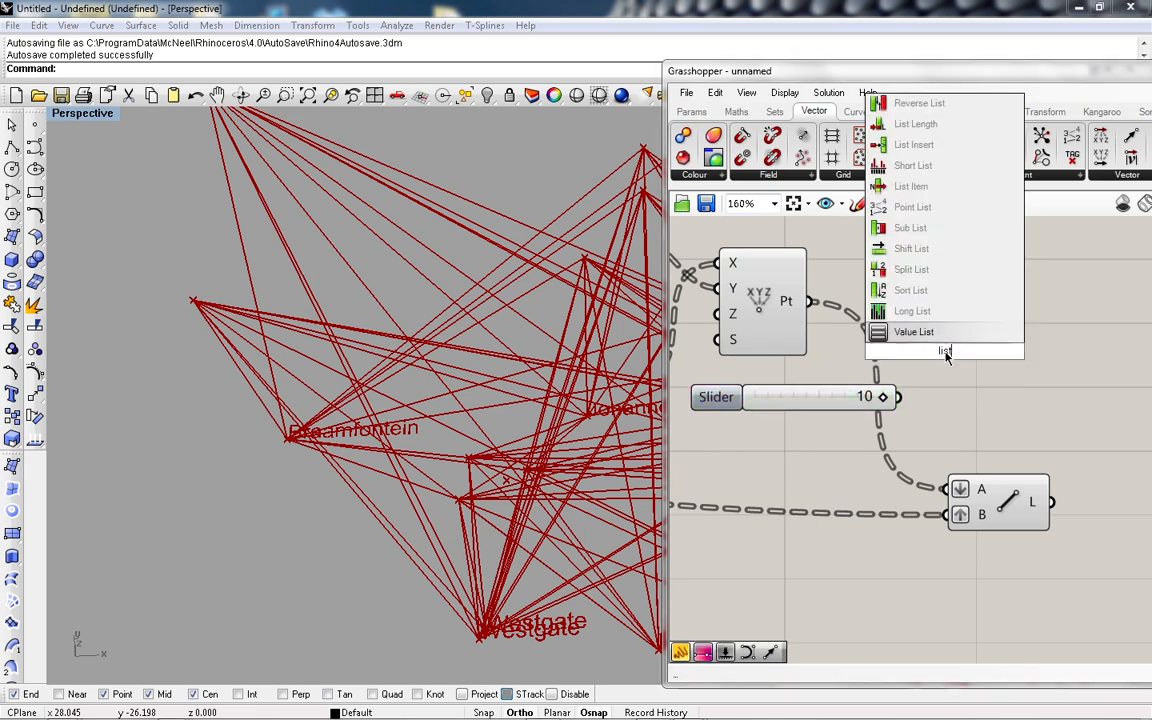
left_click(911, 186)
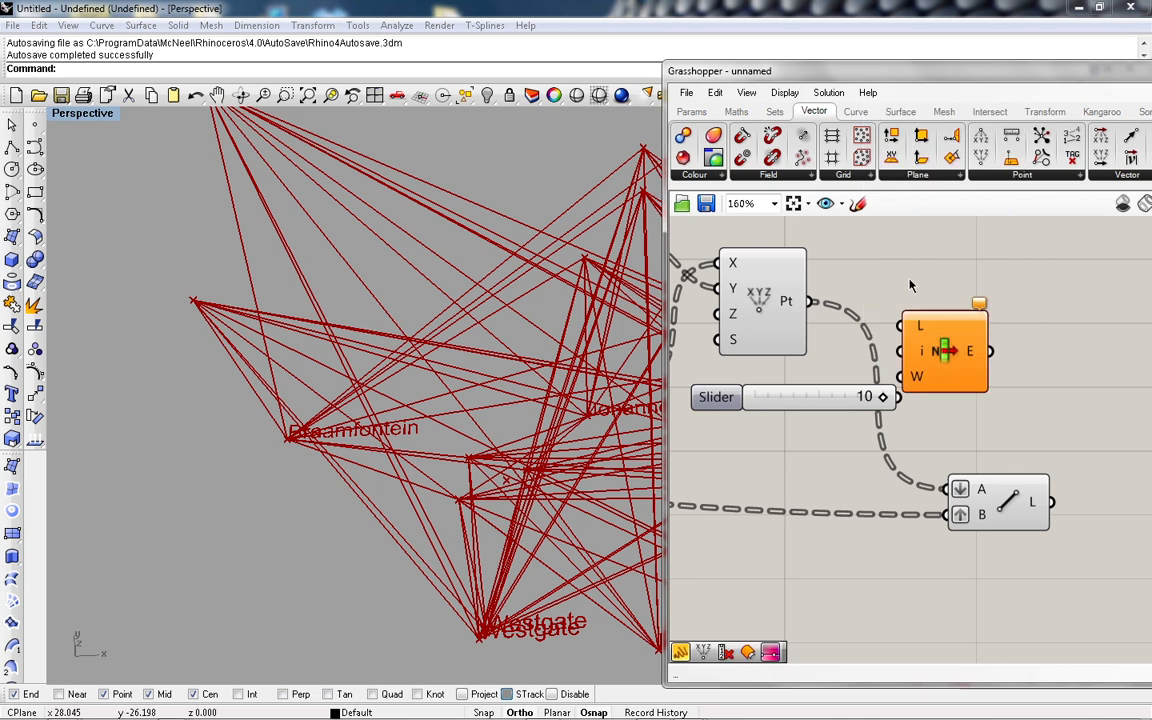
left_click_drag(812, 301, 745, 390)
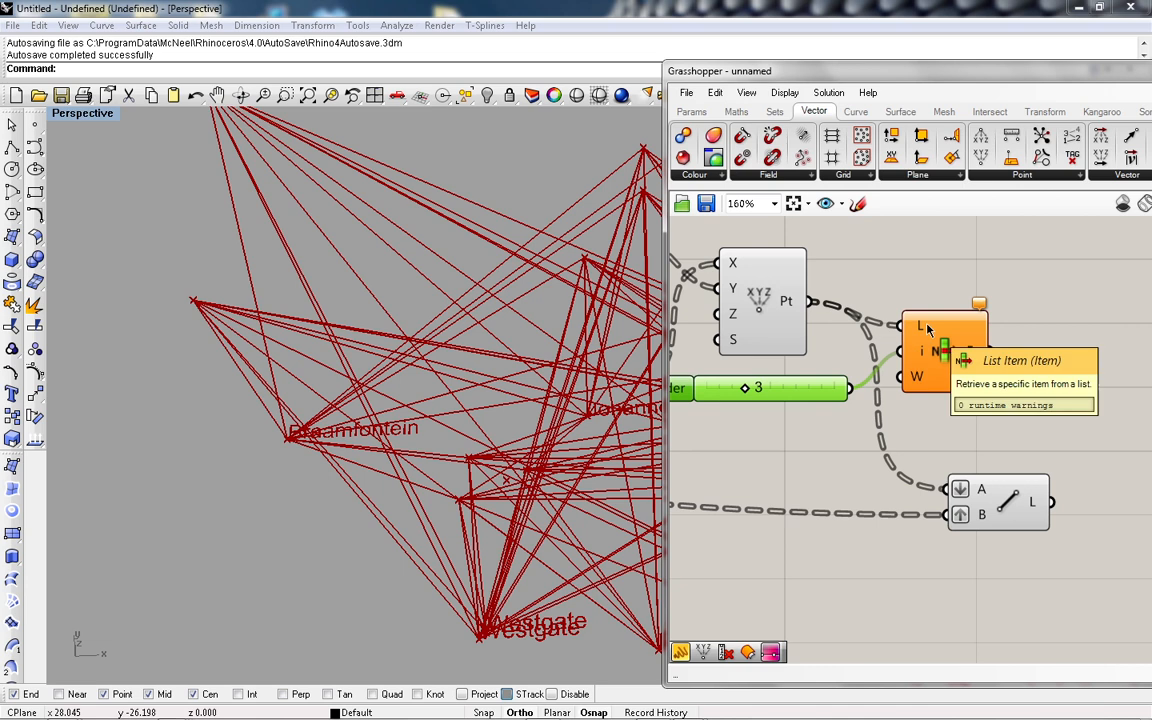
mouse_move(968, 358)
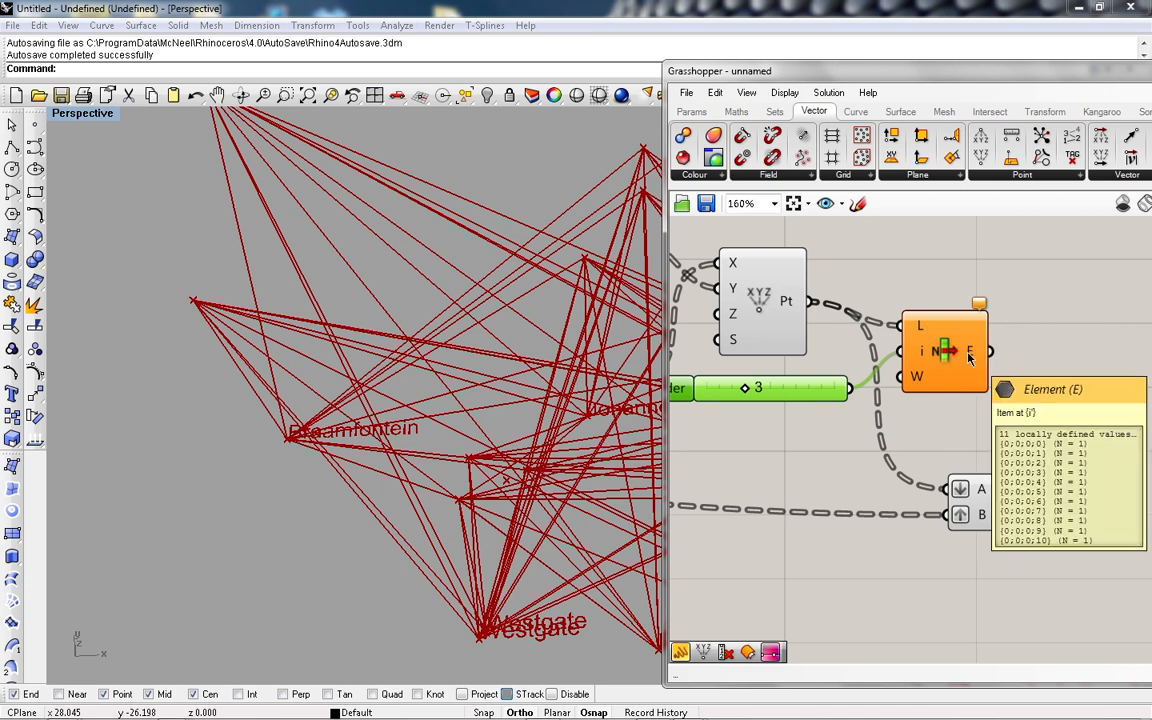
Step: Flatten the List Item's L input and replace the Line component's A source with the List Item's E output
right_click(916, 328)
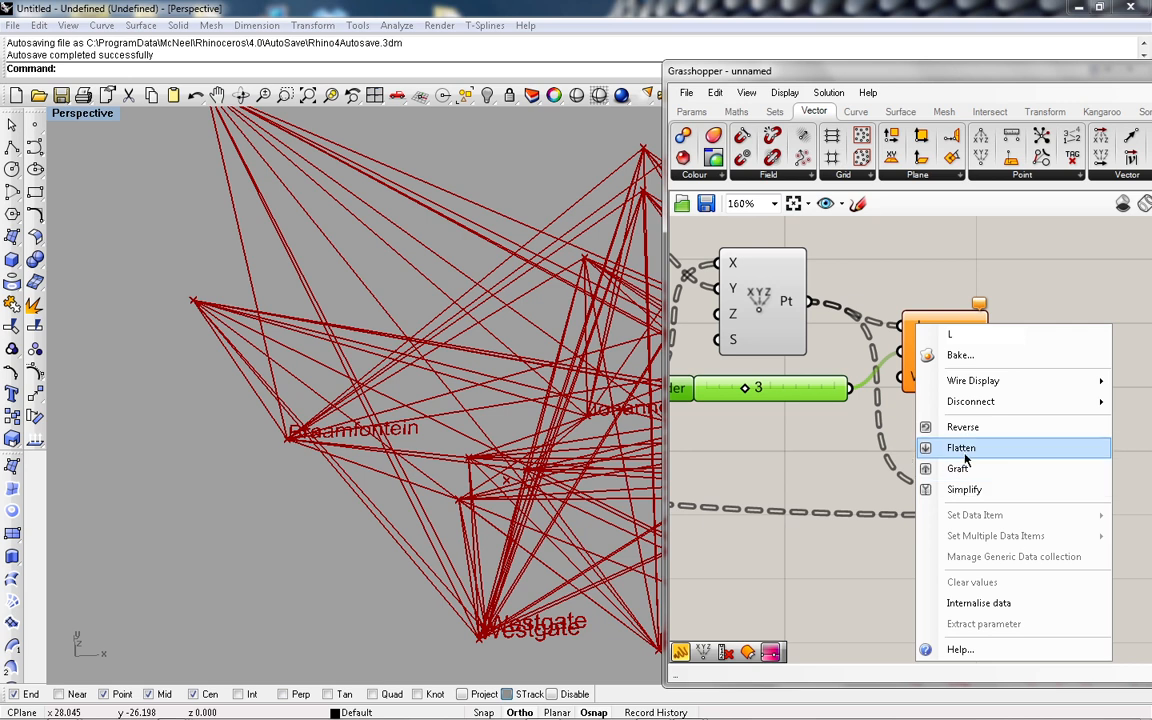
left_click(962, 448)
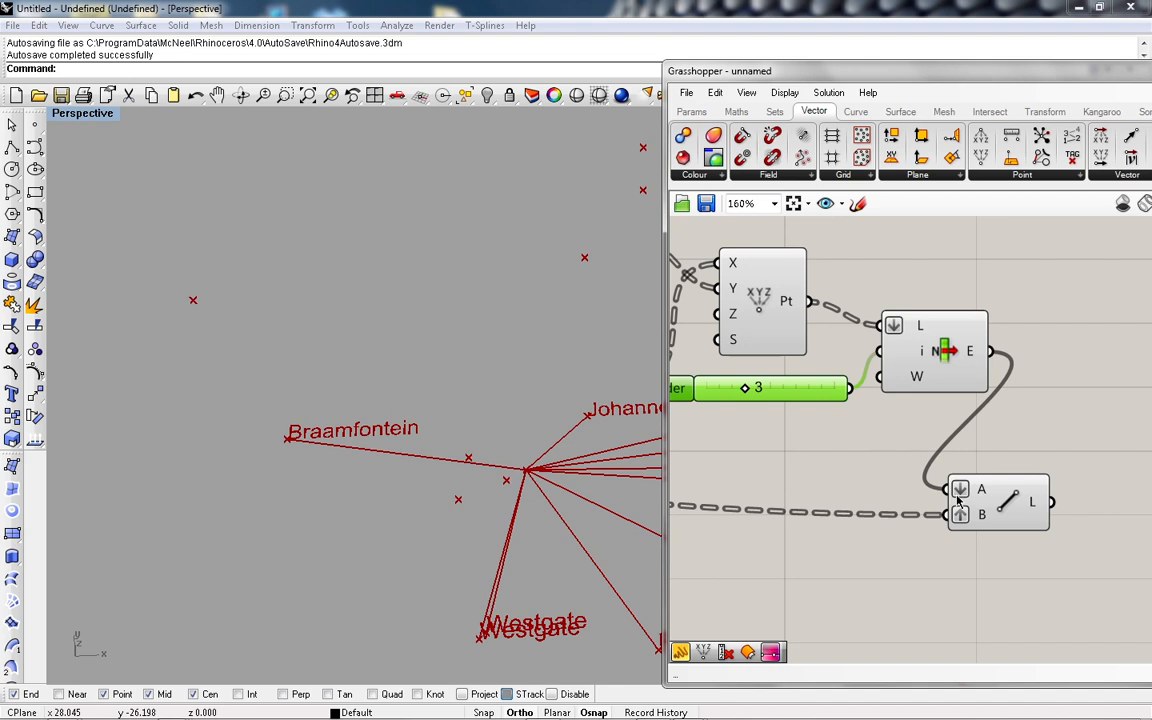
mouse_move(737, 396)
left_mouse_down()
mouse_move(706, 398)
mouse_move(810, 392)
mouse_move(742, 401)
left_mouse_up()
Step: Set the List Item's index slider to 8 to draw the lines from a different tweet point
scroll(392, 428, "down", 4)
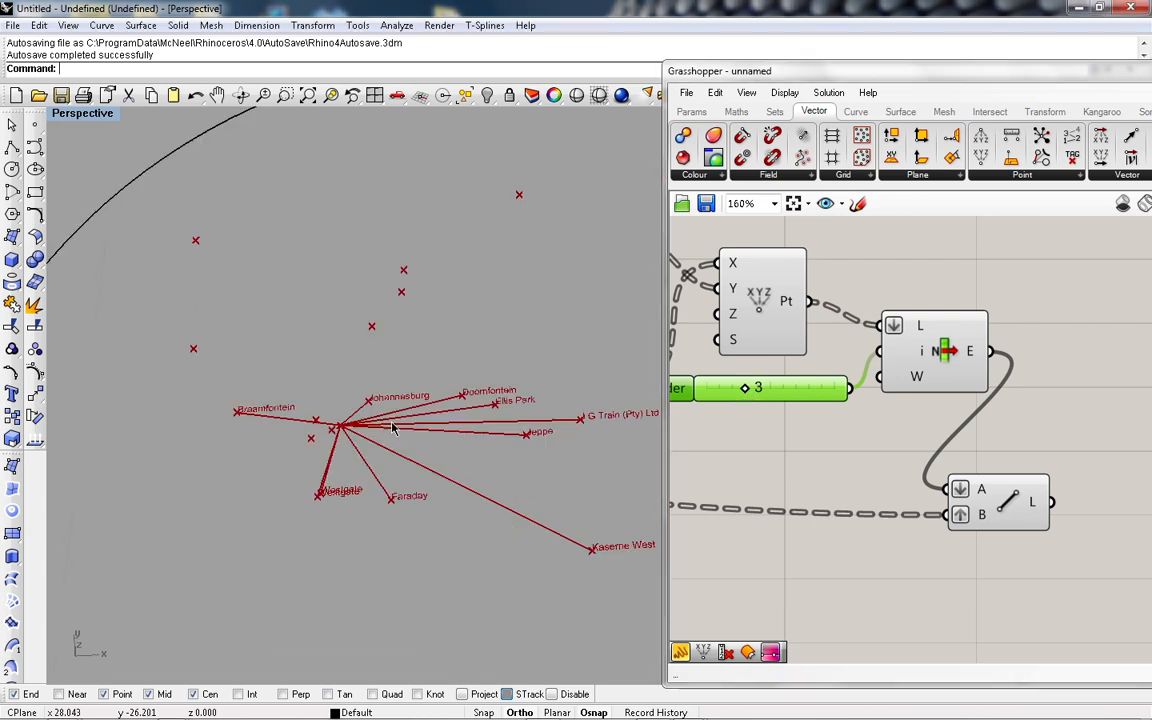
right_click_drag(391, 424, 403, 422)
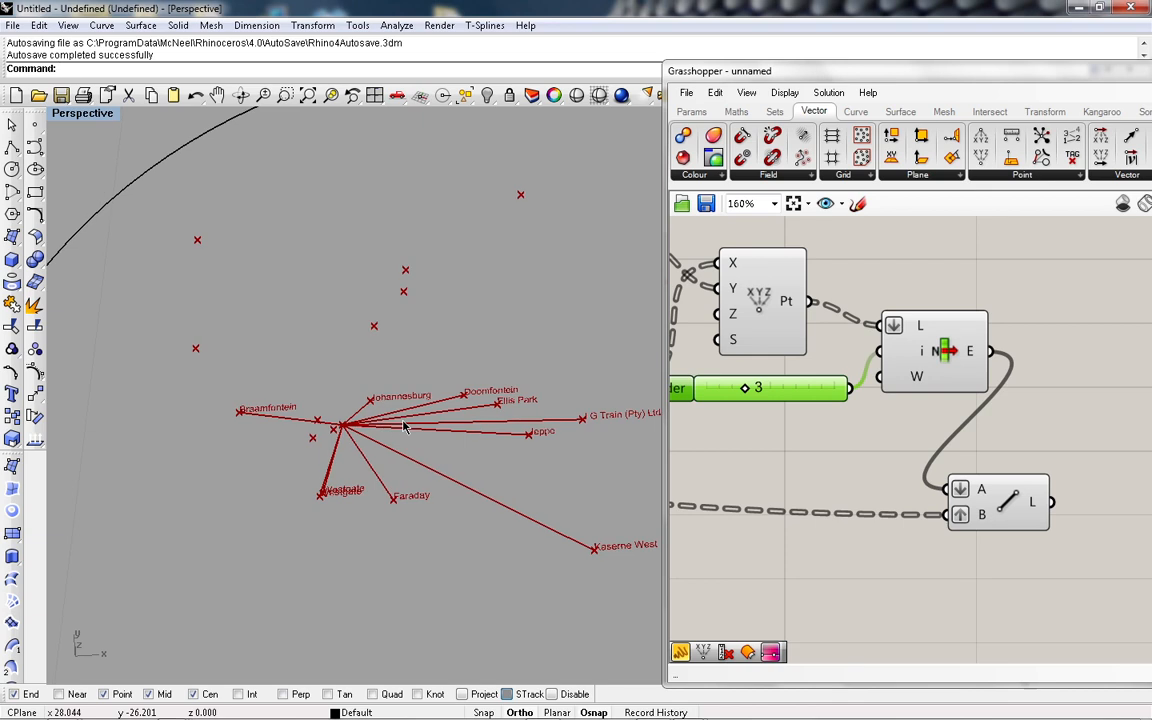
left_click_drag(745, 388, 806, 389)
scroll(781, 438, "down", 2)
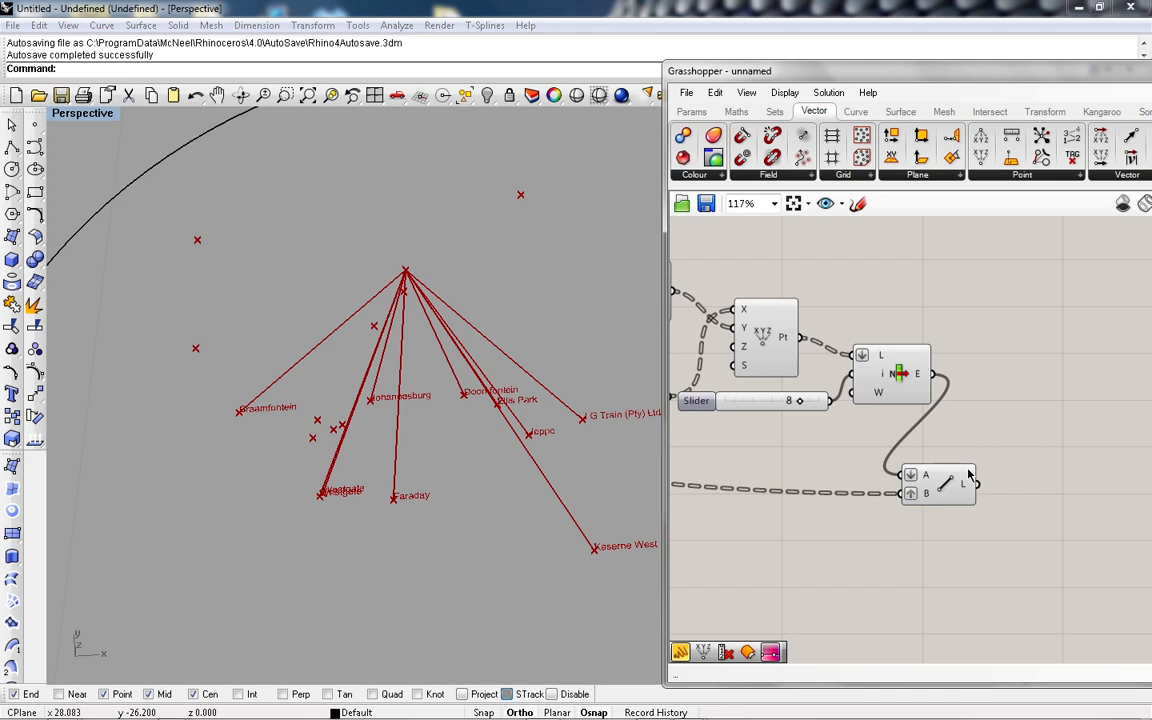
Step: Add a Distance component with the List Item's E output wired to A and the labelled places' points wired to B
scroll(968, 476, "up", 2)
double_click(1010, 418)
type("dist")
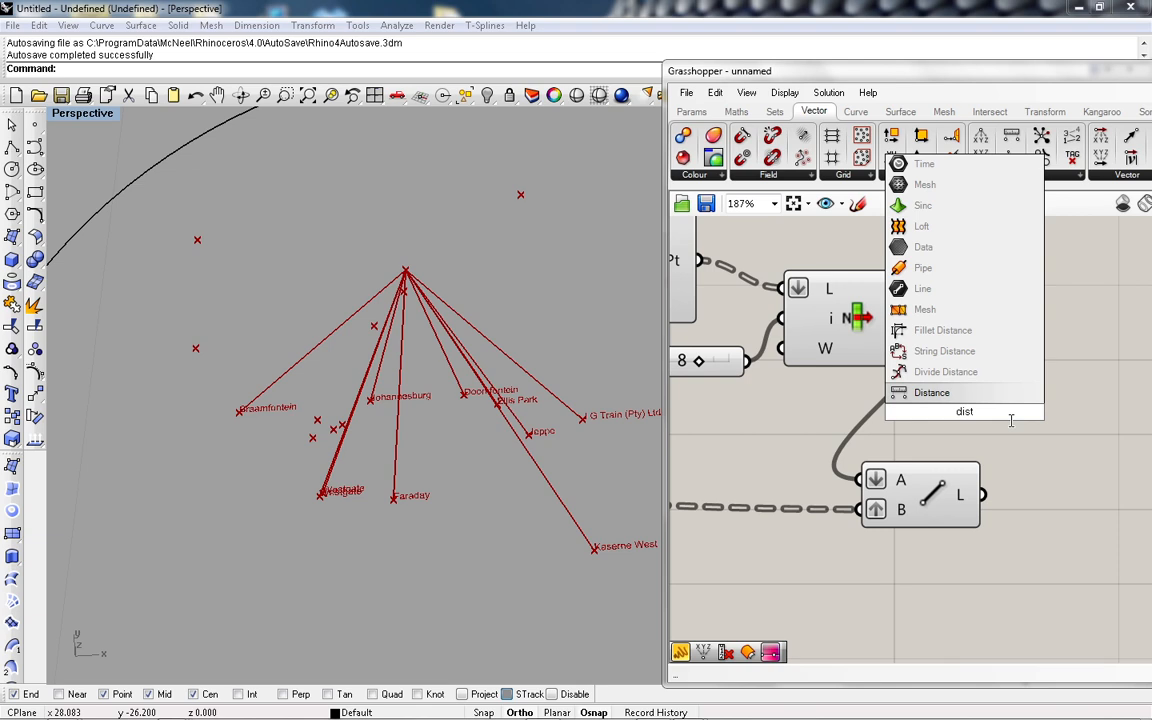
key("Return")
scroll(1040, 418, "down", 2)
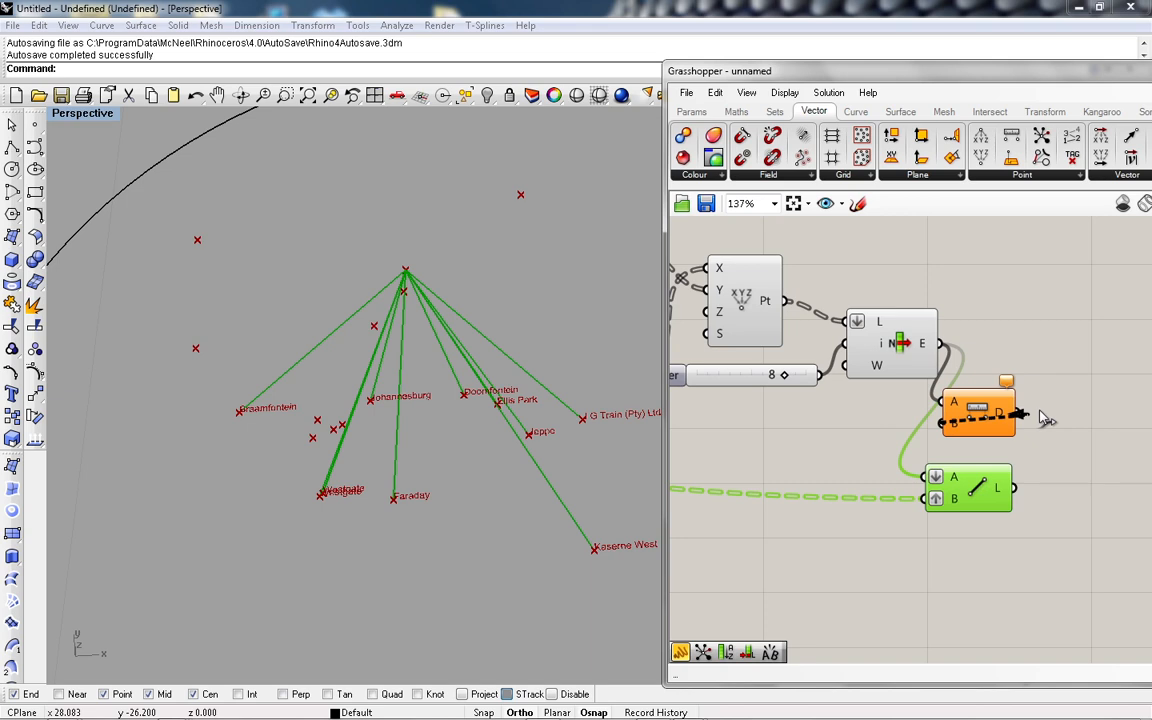
scroll(1045, 418, "down", 9)
scroll(1062, 438, "up", 8)
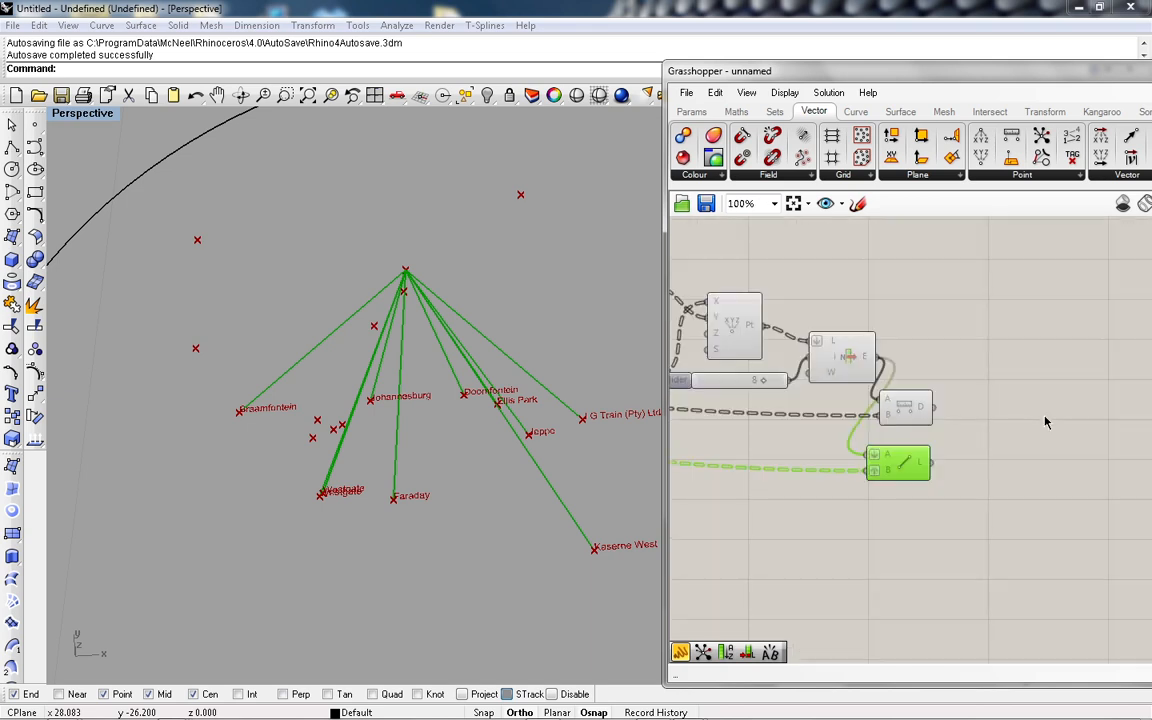
Step: Add a panel wired to the Distance component's D output and enlarge it to list the distances
double_click(1054, 390)
type("panel")
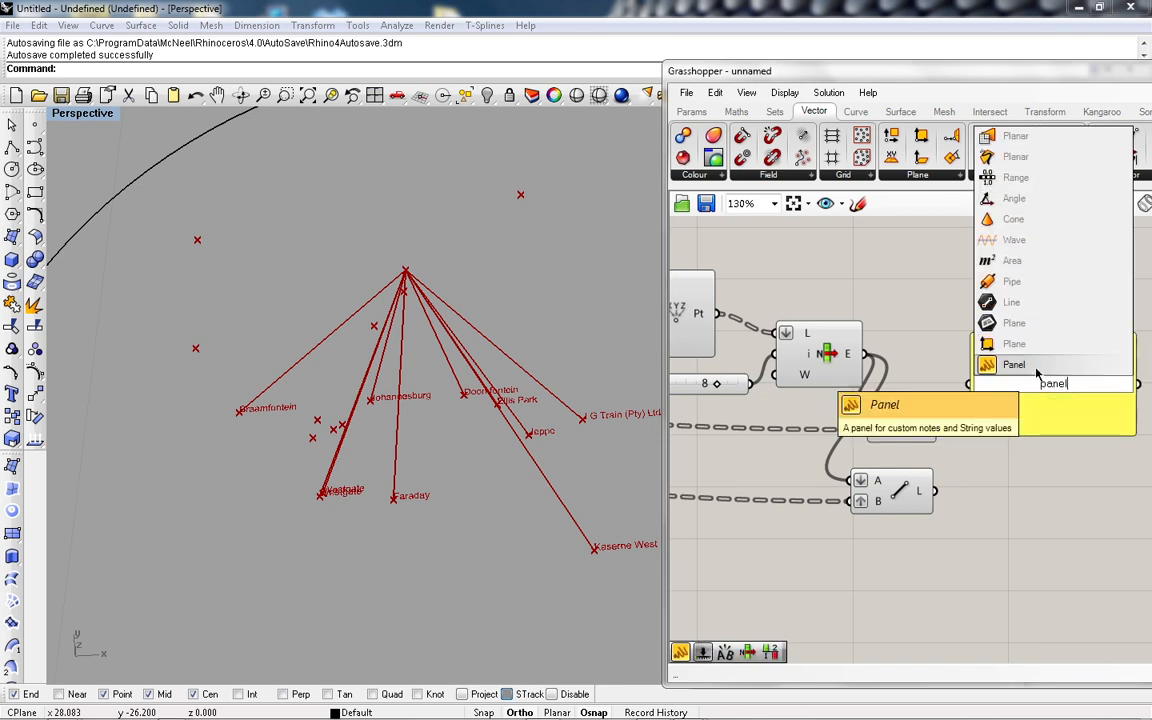
left_click(1037, 371)
left_click_drag(968, 385, 942, 431)
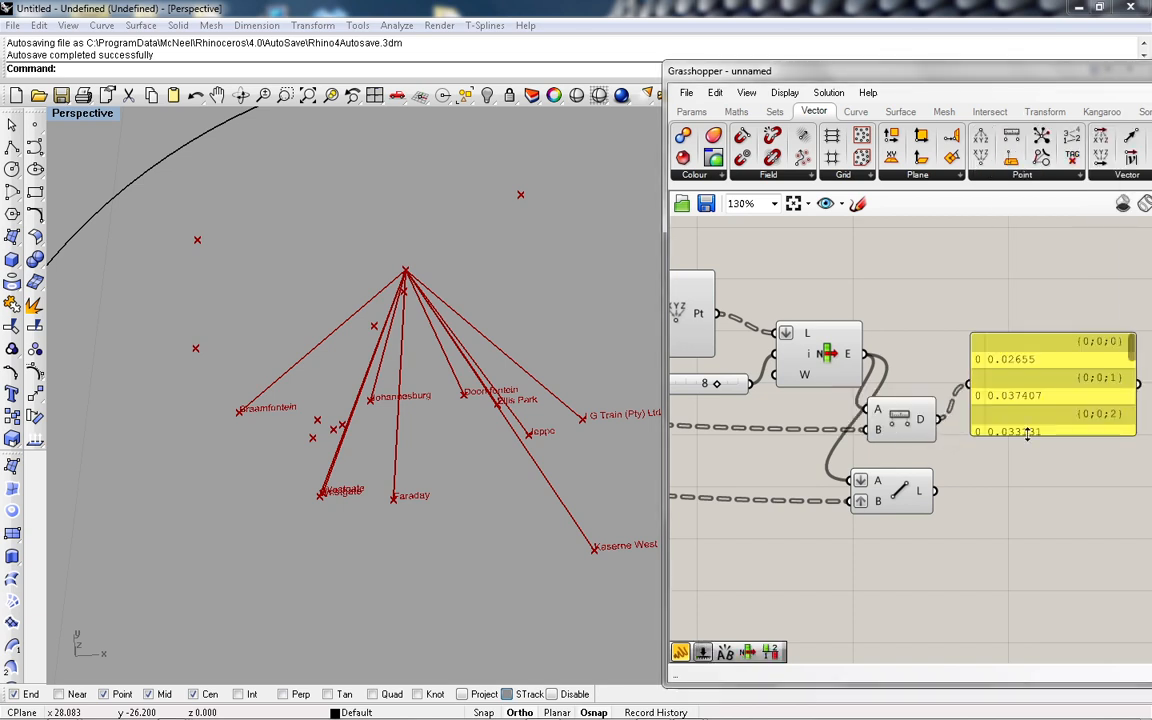
left_click_drag(1027, 432, 1040, 505)
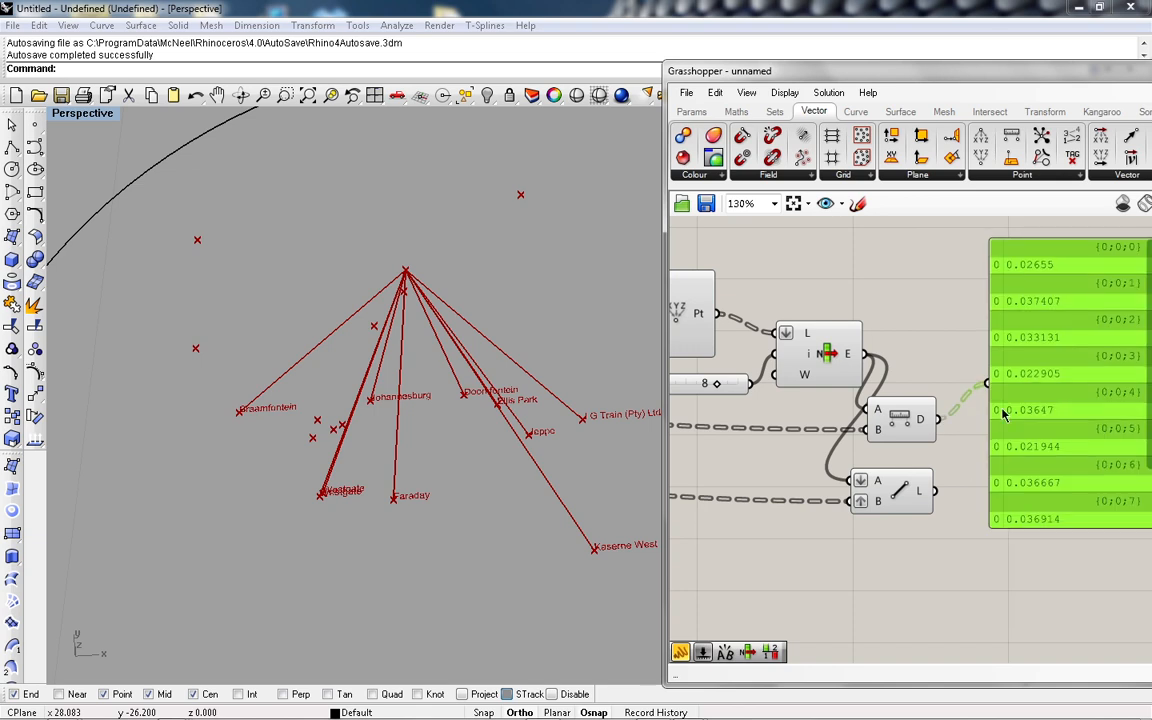
Step: Switch the index slider to 3 and back to 8 to compare the lines and distances of the two tweets
left_click_drag(717, 383, 670, 392)
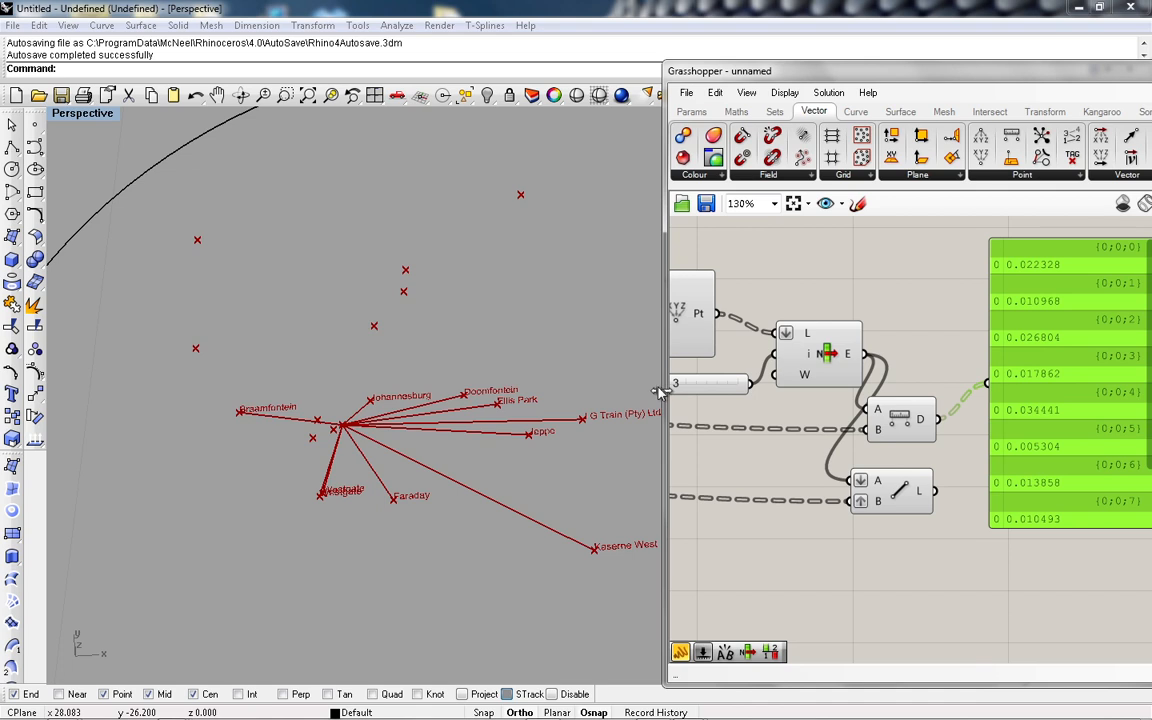
mouse_move(703, 393)
left_mouse_down()
mouse_move(656, 391)
mouse_move(717, 385)
left_mouse_up()
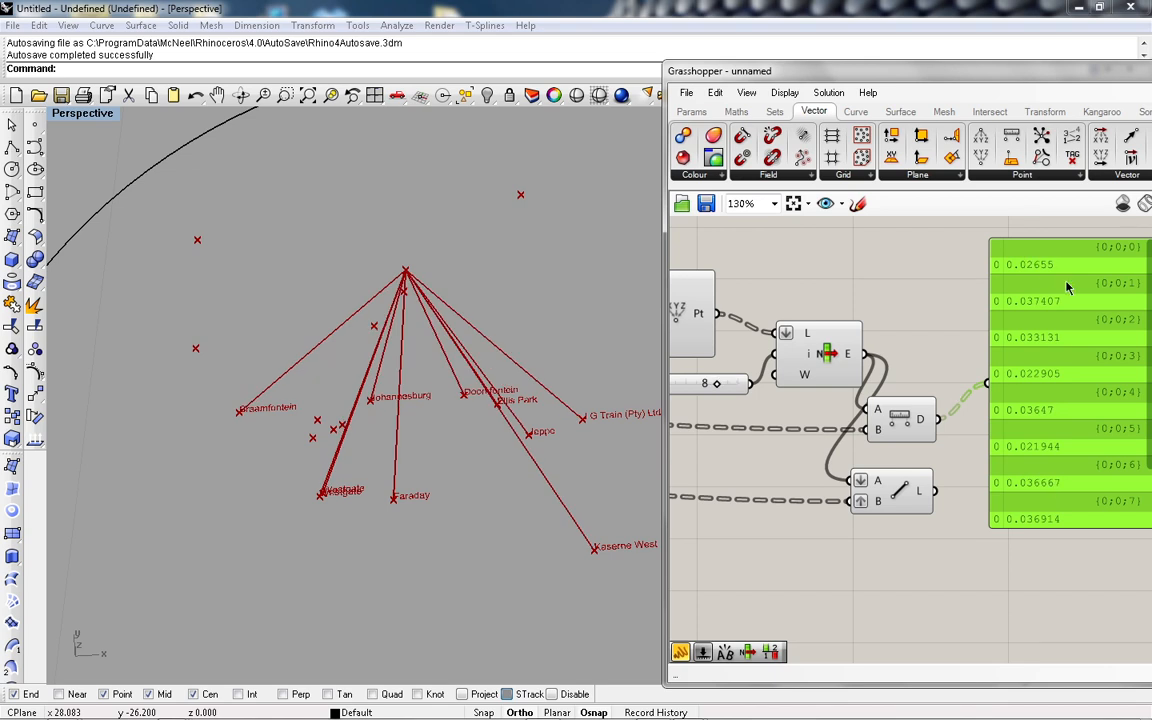
right_click_drag(488, 347, 408, 433)
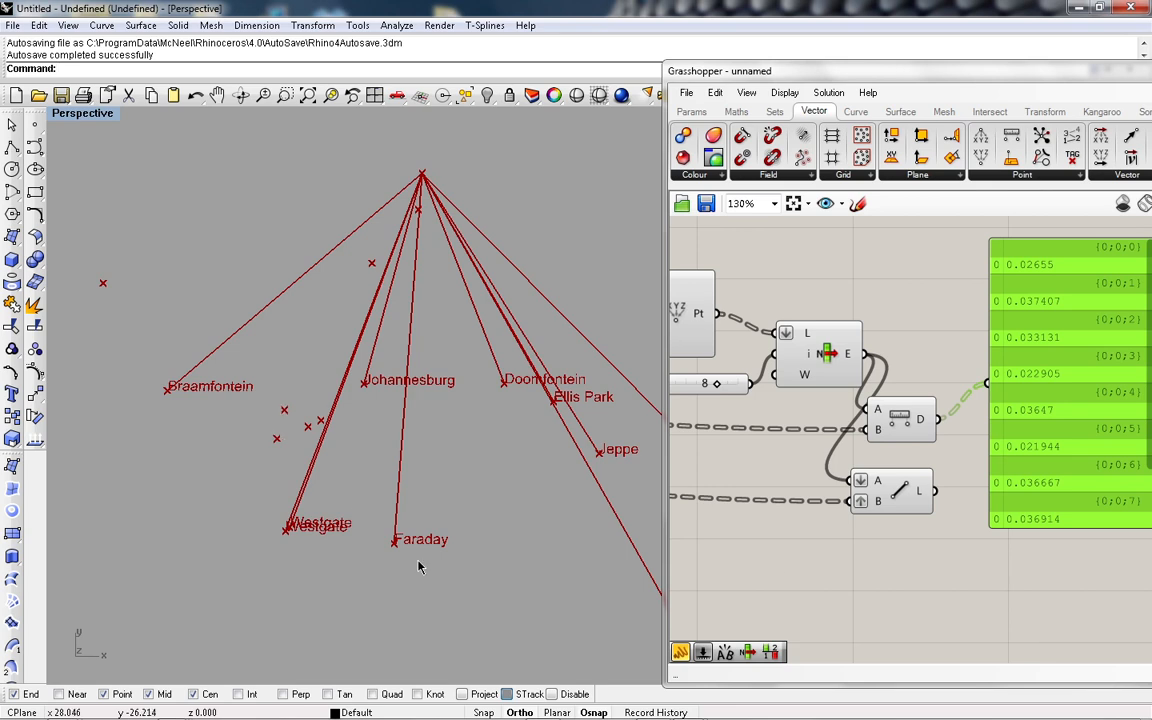
Step: Review the tweet message and coordinate panels, the Twitter search components and the distance part of the definition
scroll(960, 504, "down", 5)
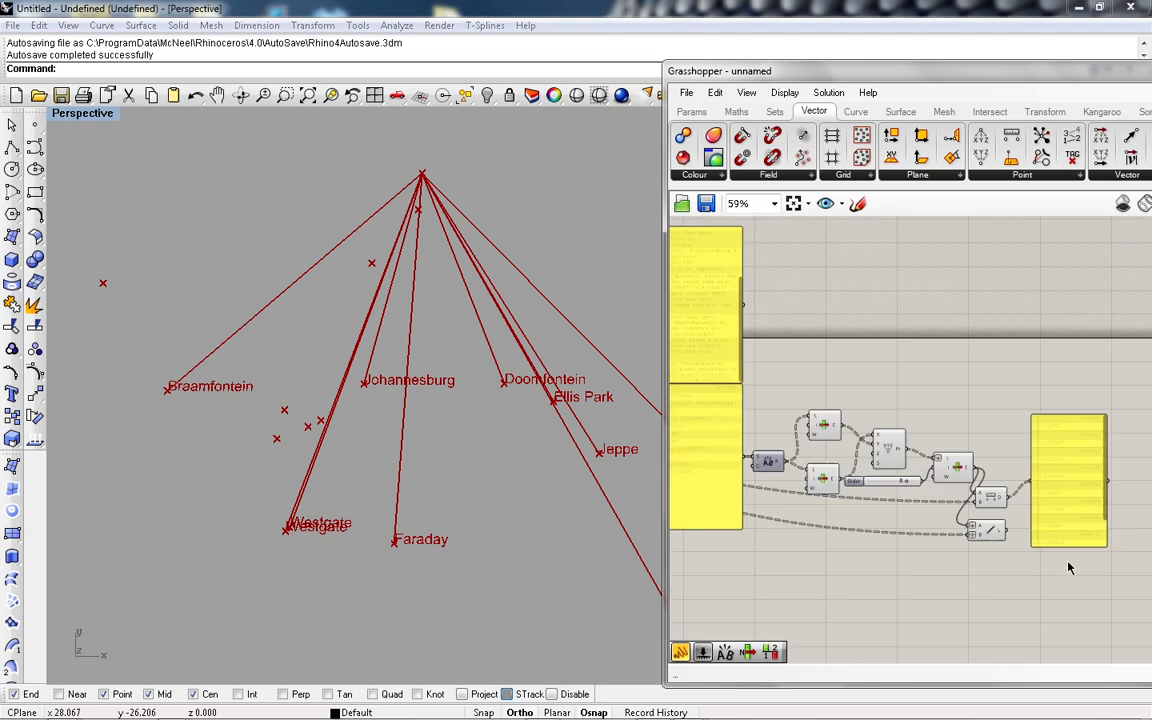
scroll(743, 465, "up", 3)
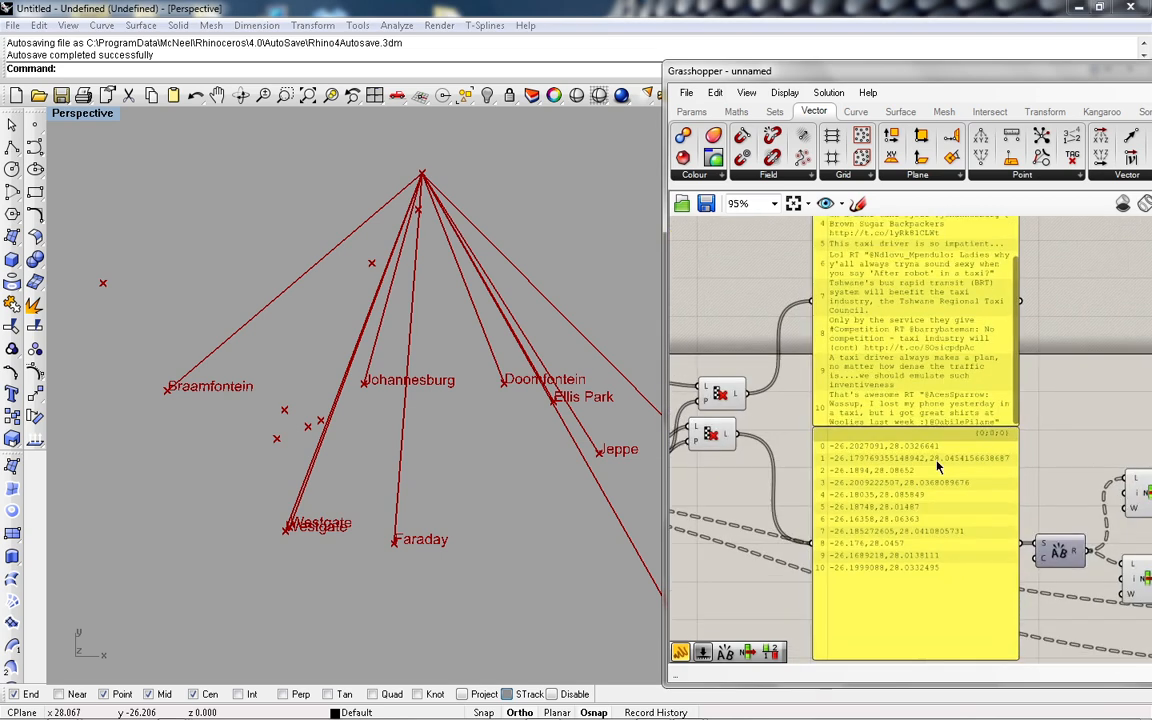
scroll(917, 343, "up", 4)
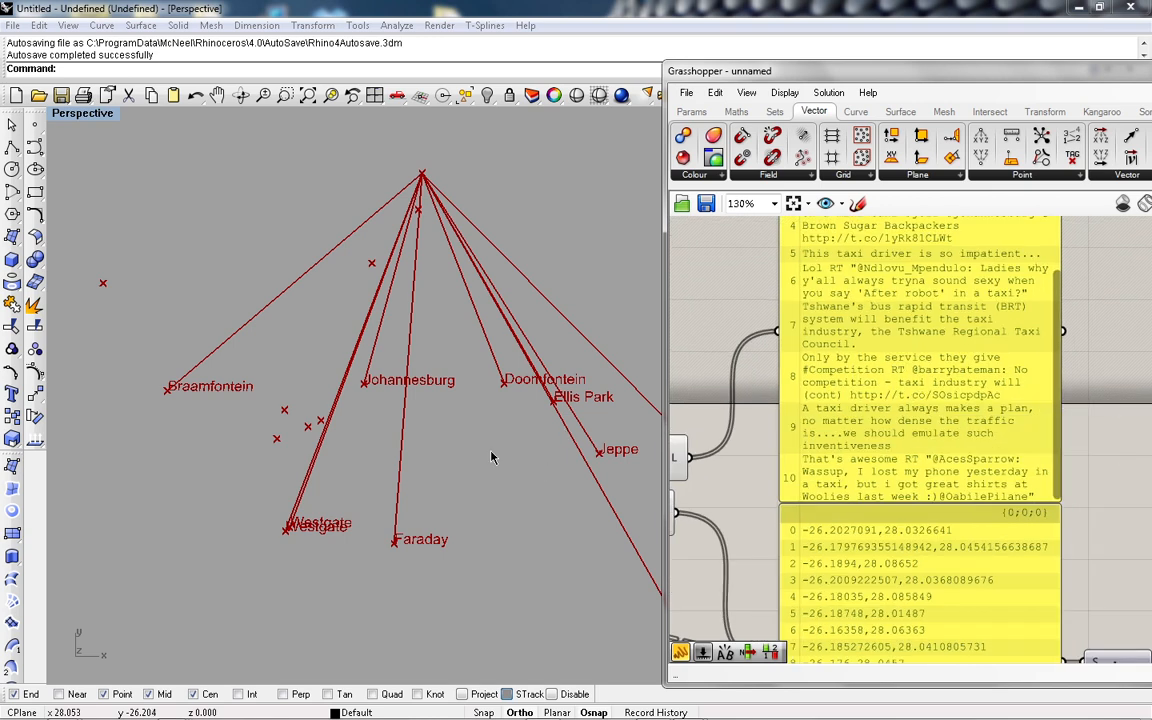
scroll(1113, 390, "down", 2)
scroll(1113, 390, "down", 3)
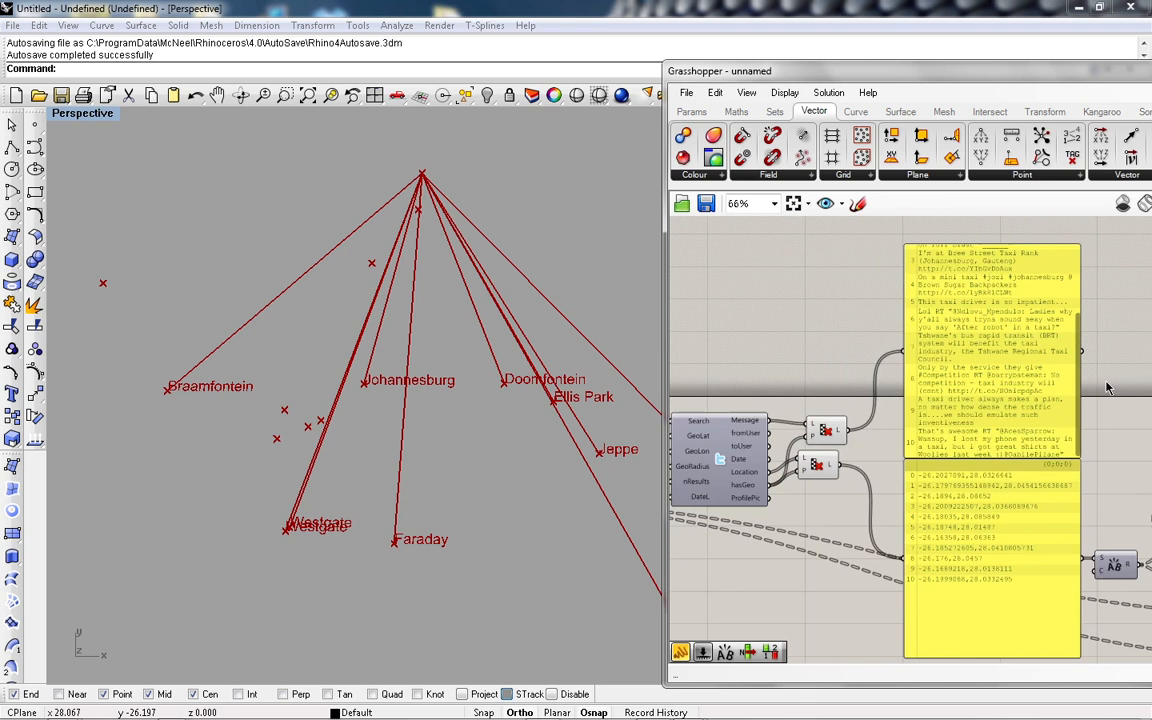
scroll(1010, 398, "up", 3)
scroll(1056, 372, "up", 4)
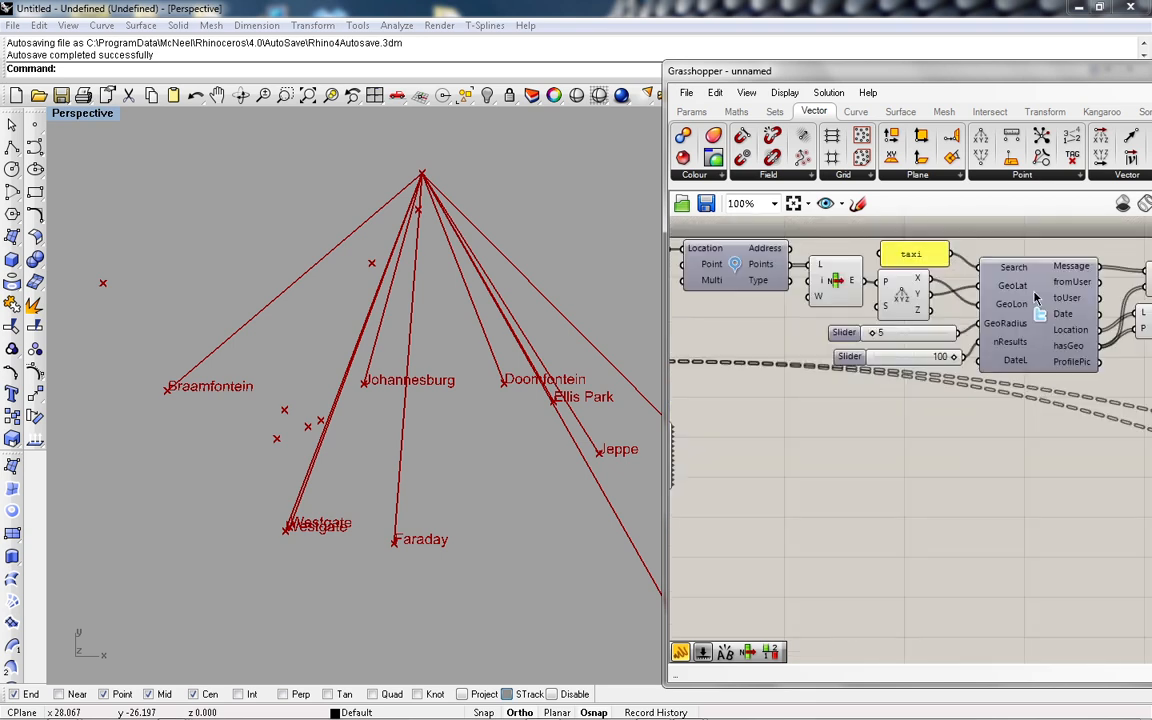
scroll(1028, 334, "down", 2)
right_click_drag(888, 340, 700, 350)
scroll(700, 350, "down", 2)
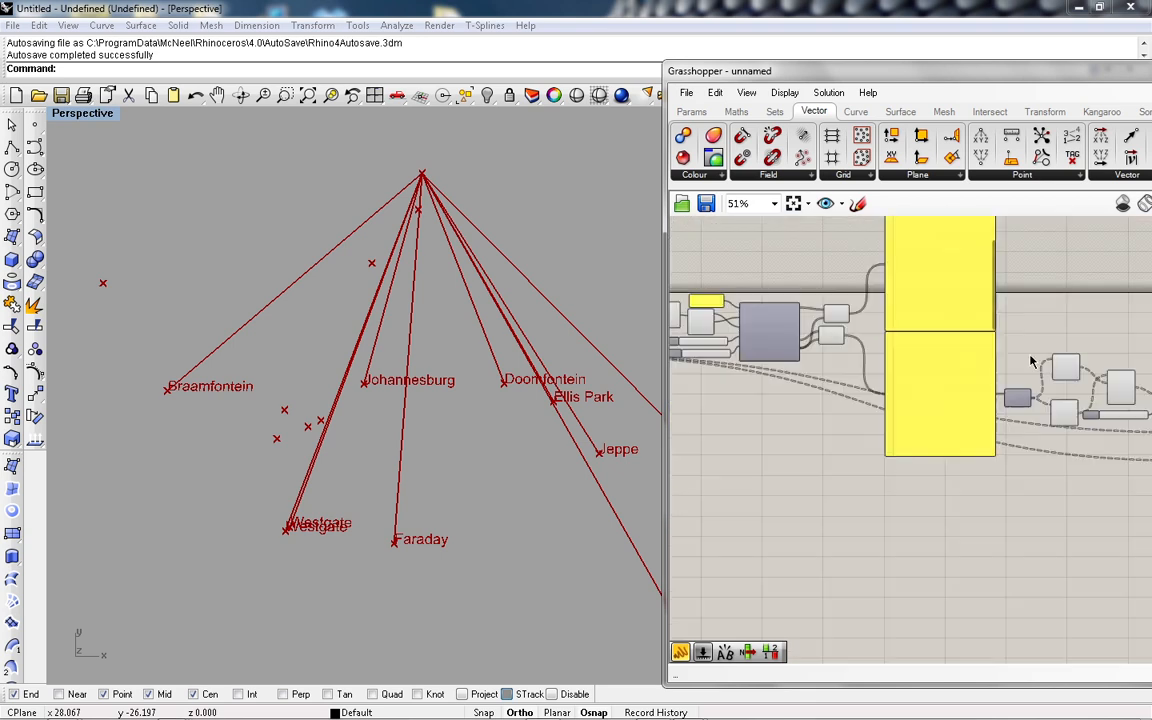
scroll(1032, 362, "down", 2)
scroll(1027, 338, "up", 4)
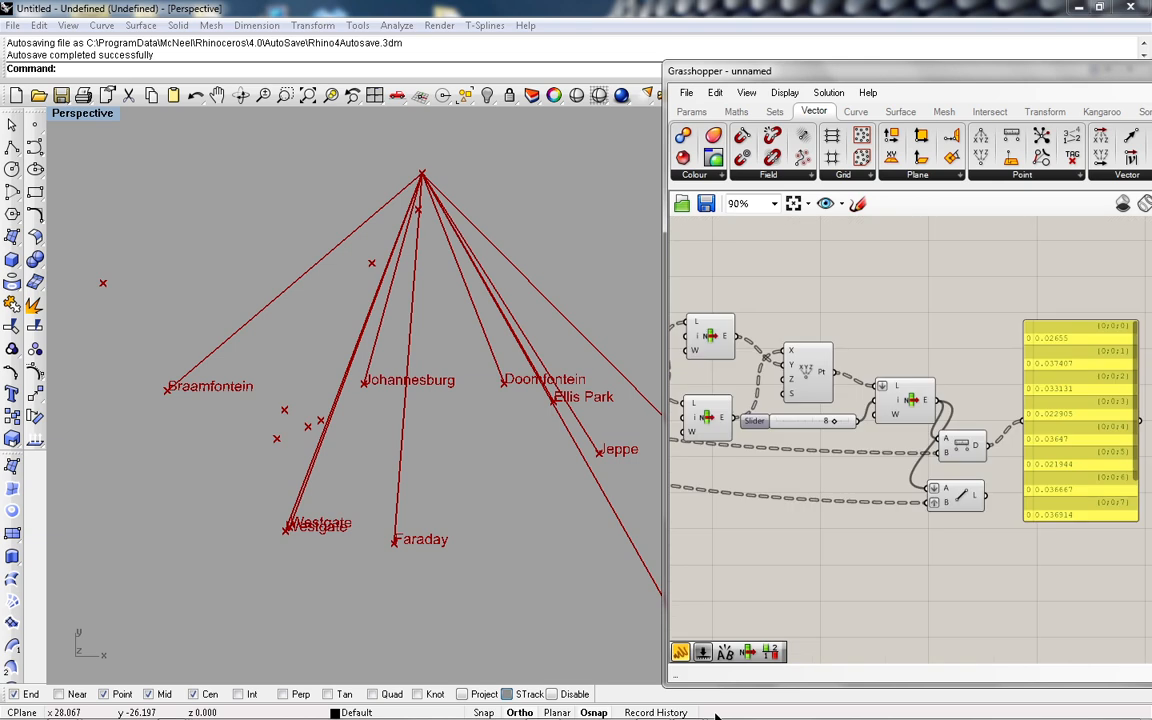
mouse_move(697, 714)
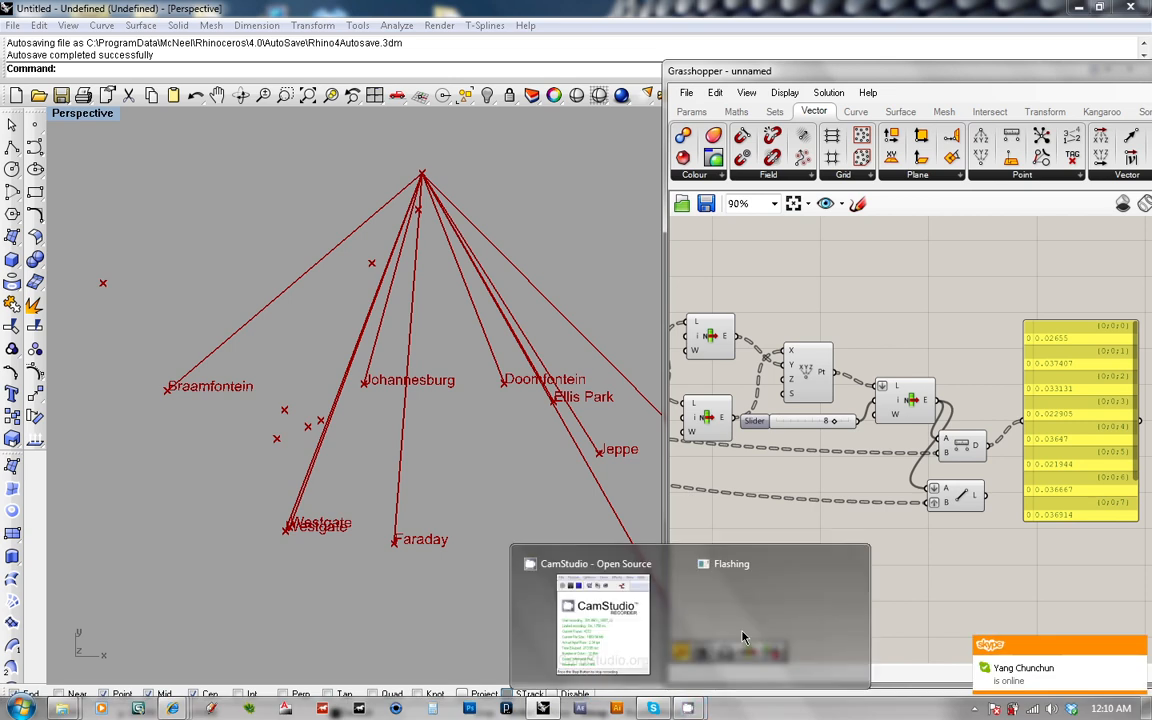
left_click(742, 637)
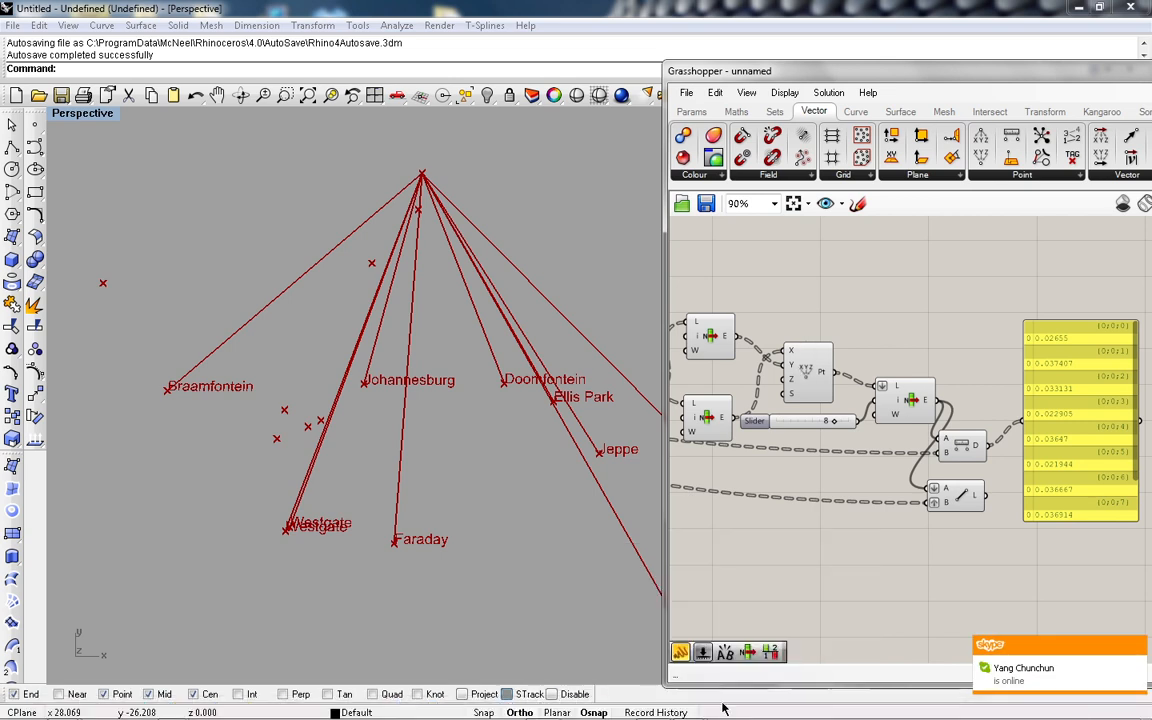